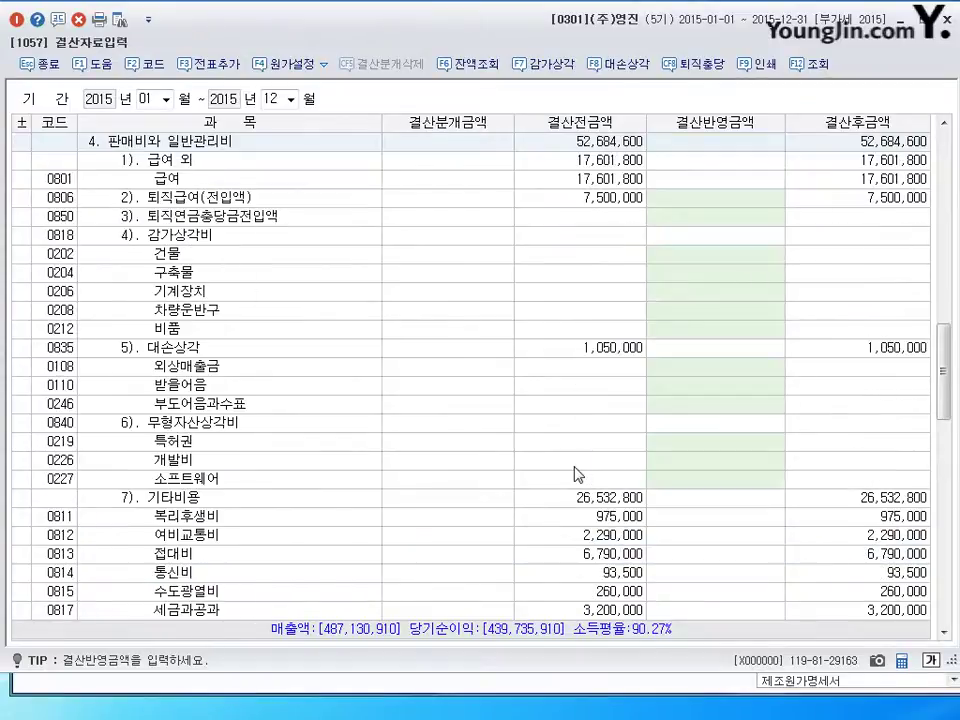
# - Examine the 결산반영금액 entry cells of the 감가상각비 assets (건물, 구축물, 기계장치, 차량운반구, 비품) under 판매비와 일반관리비
pyautogui.click(160, 146)
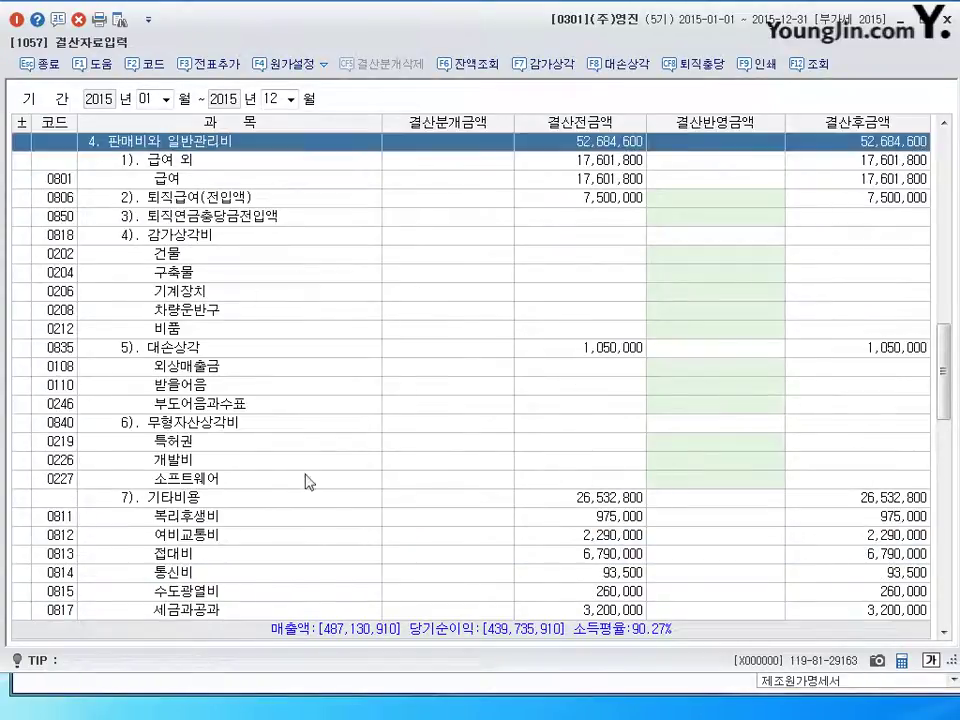
pyautogui.scroll(-2, 303, 482)
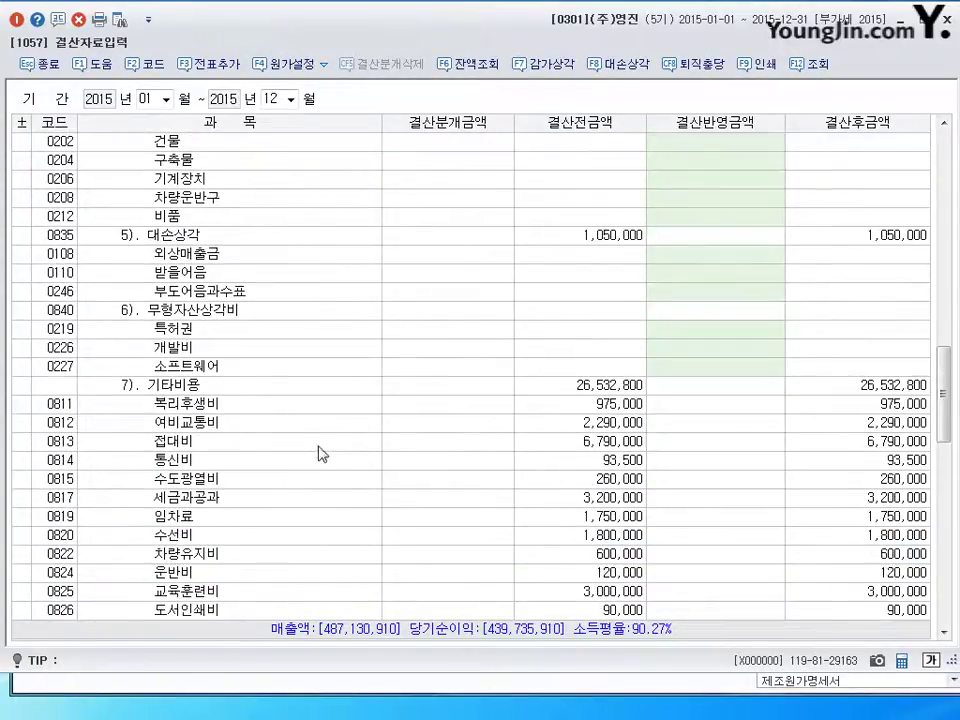
pyautogui.scroll(3, 320, 450)
pyautogui.click(188, 293)
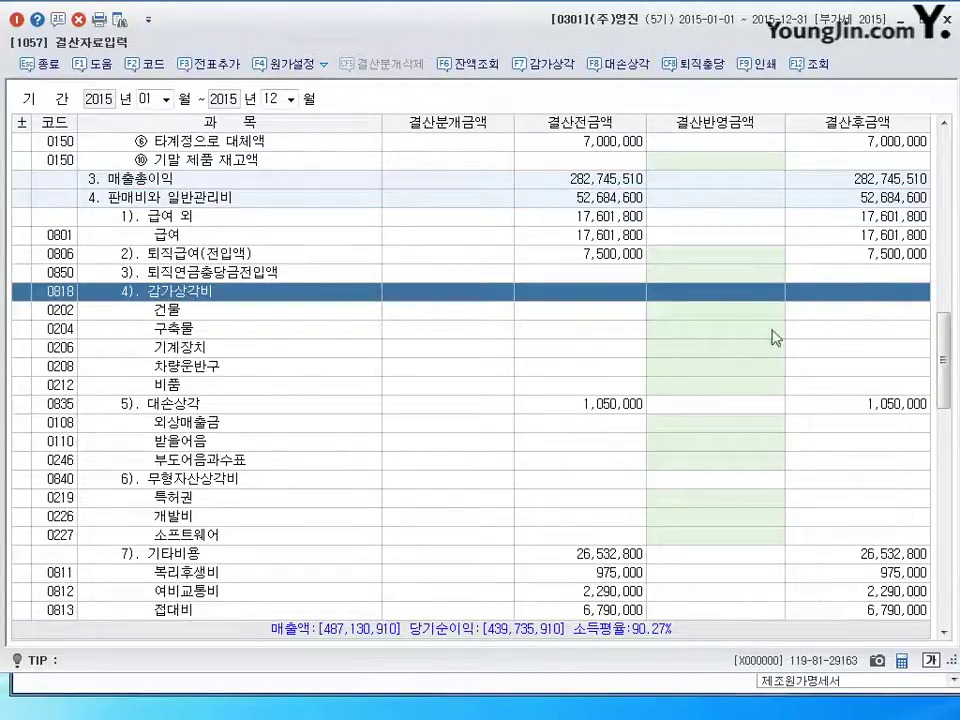
pyautogui.click(718, 312)
pyautogui.click(718, 327)
pyautogui.click(716, 346)
pyautogui.press('Up')
pyautogui.press('Up')
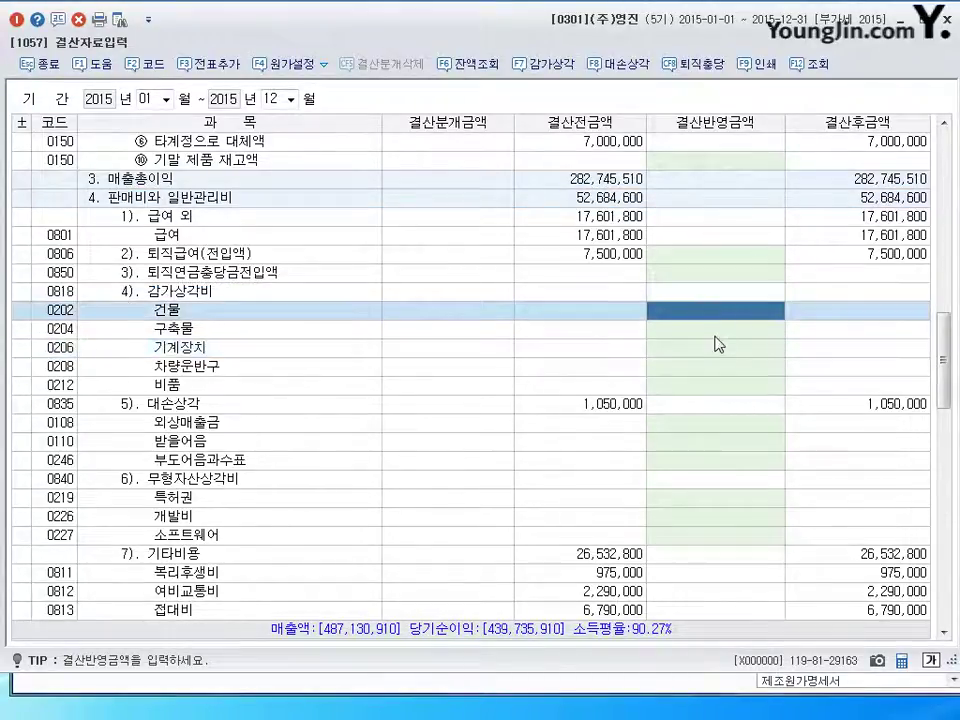
pyautogui.press('Down')
pyautogui.press('Down')
pyautogui.press('Down')
pyautogui.press('Up')
pyautogui.press('Up')
pyautogui.press('Up')
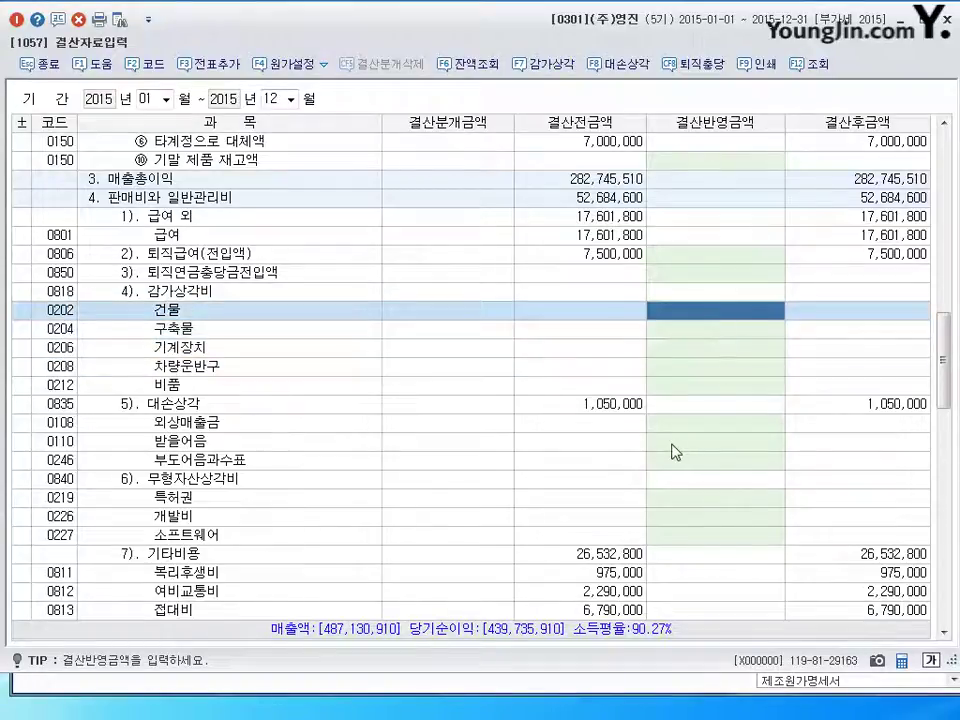
# - Examine the 결산반영금액 entry cells of 특허권, 개발비 and 소프트웨어 under 무형자산상각비, and look over the closing sheet from 매출액 down
pyautogui.scroll(-3, 697, 431)
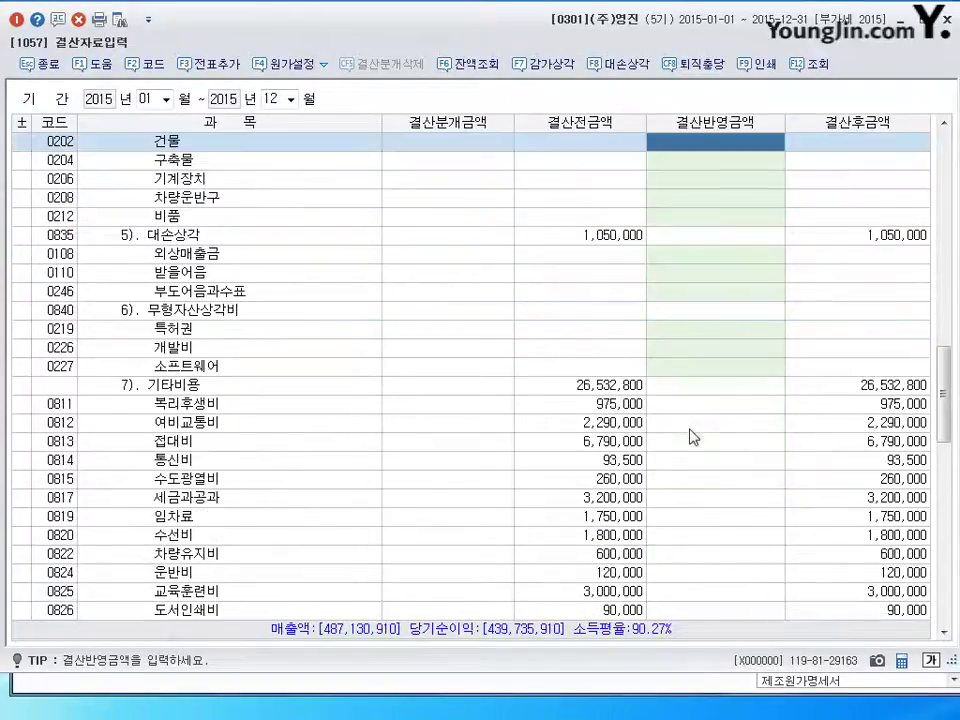
pyautogui.click(174, 316)
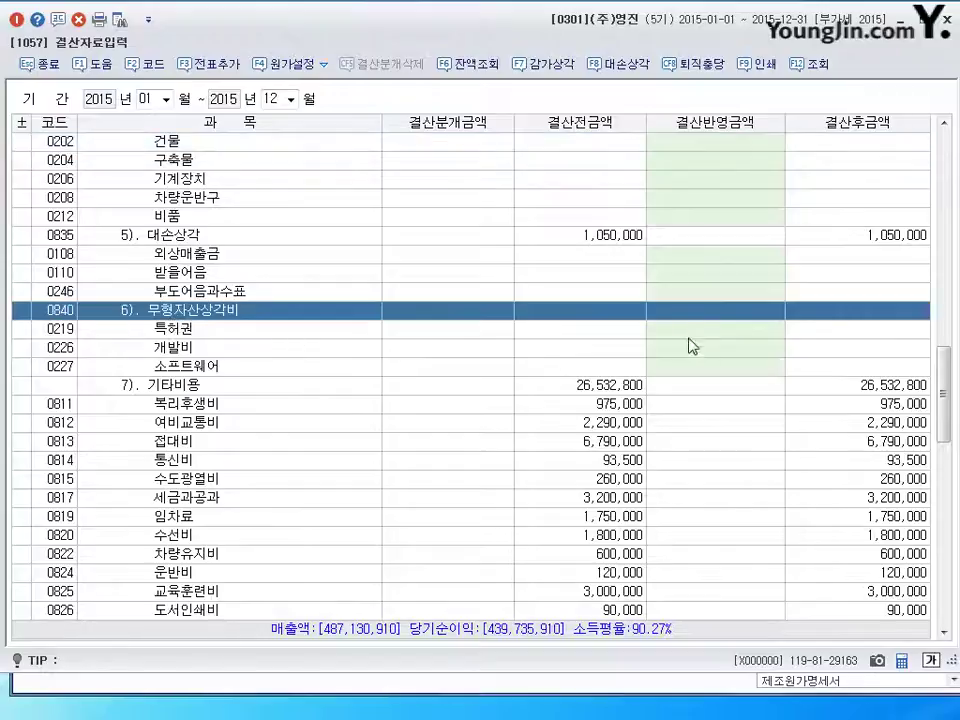
pyautogui.press('Down')
pyautogui.press('Down')
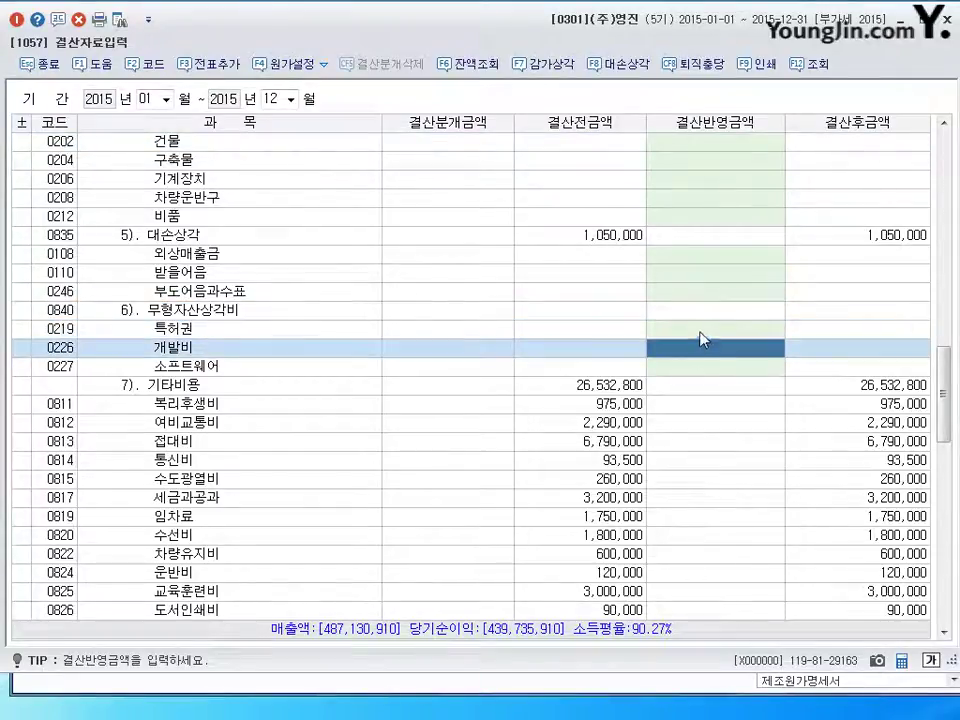
pyautogui.press('Up')
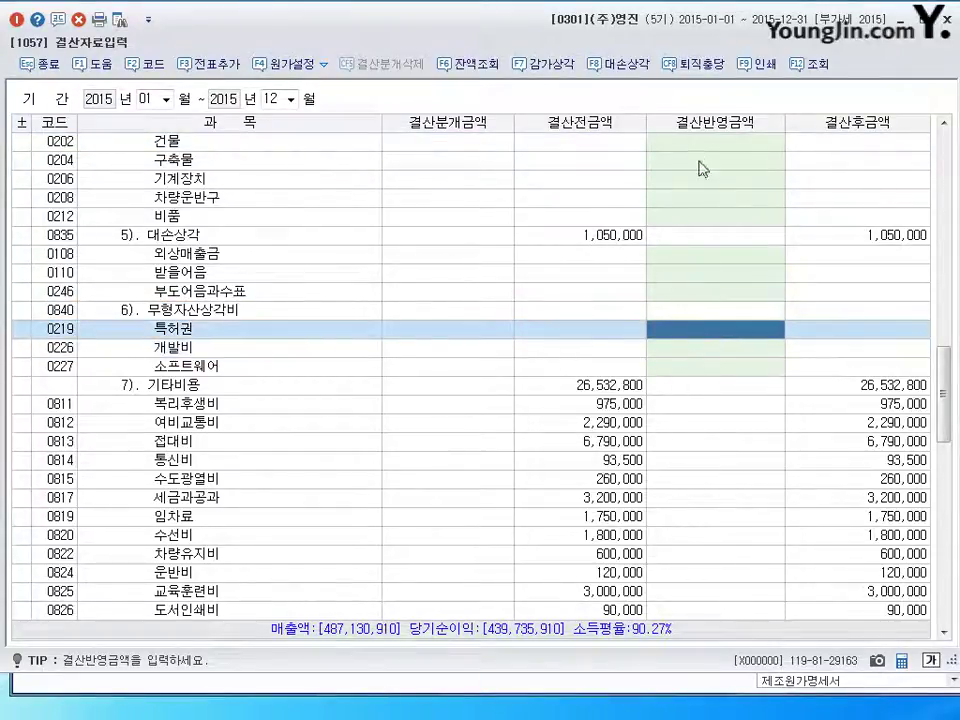
pyautogui.click(706, 347)
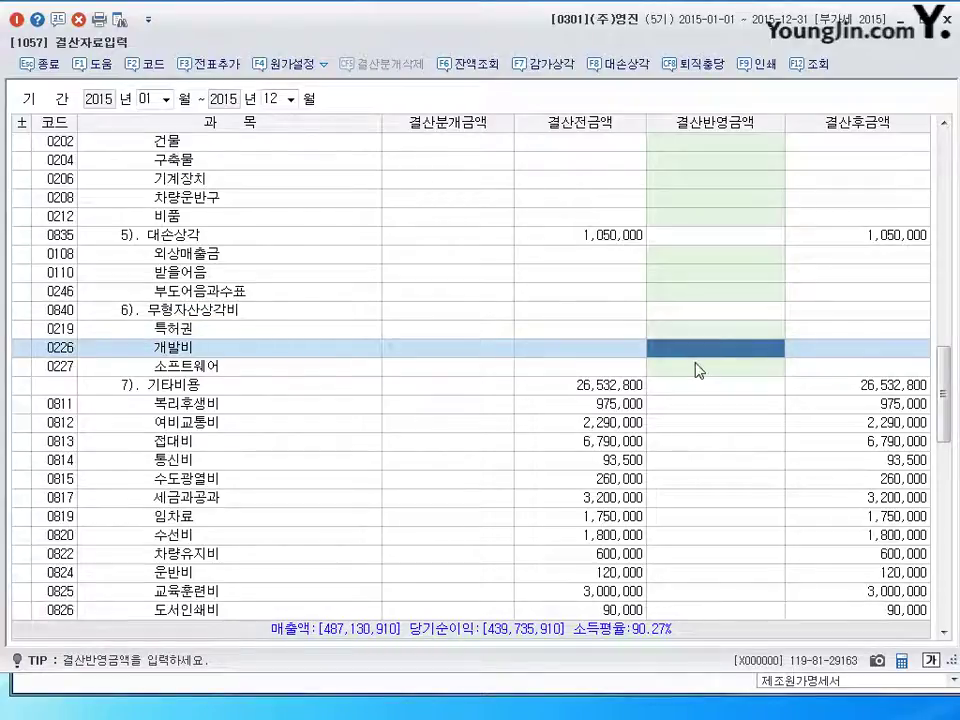
pyautogui.scroll(20, 698, 370)
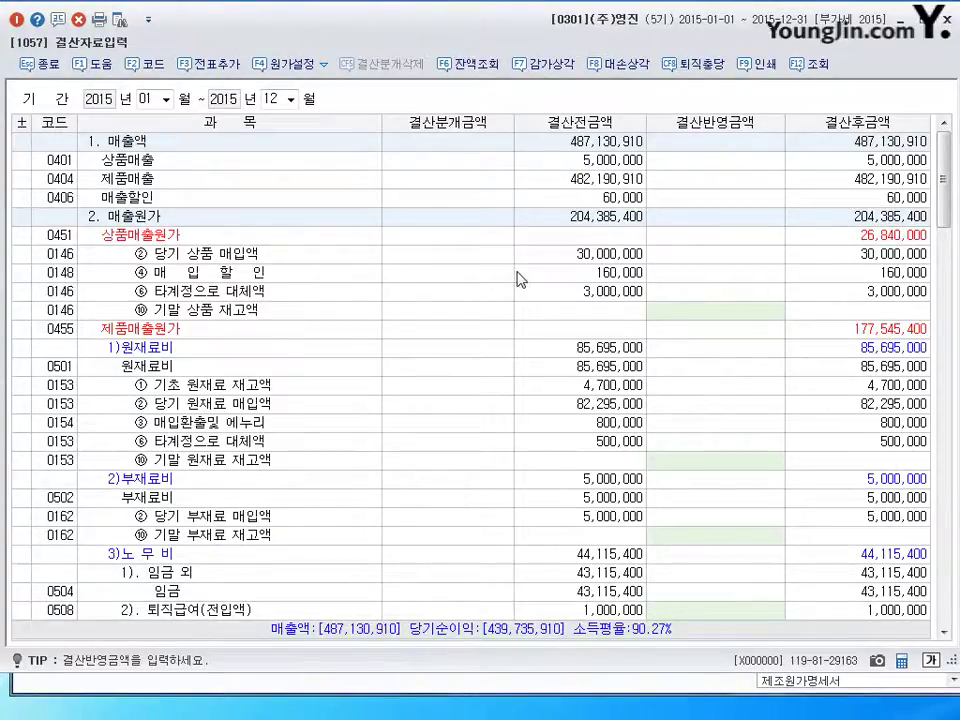
pyautogui.scroll(-15, 520, 279)
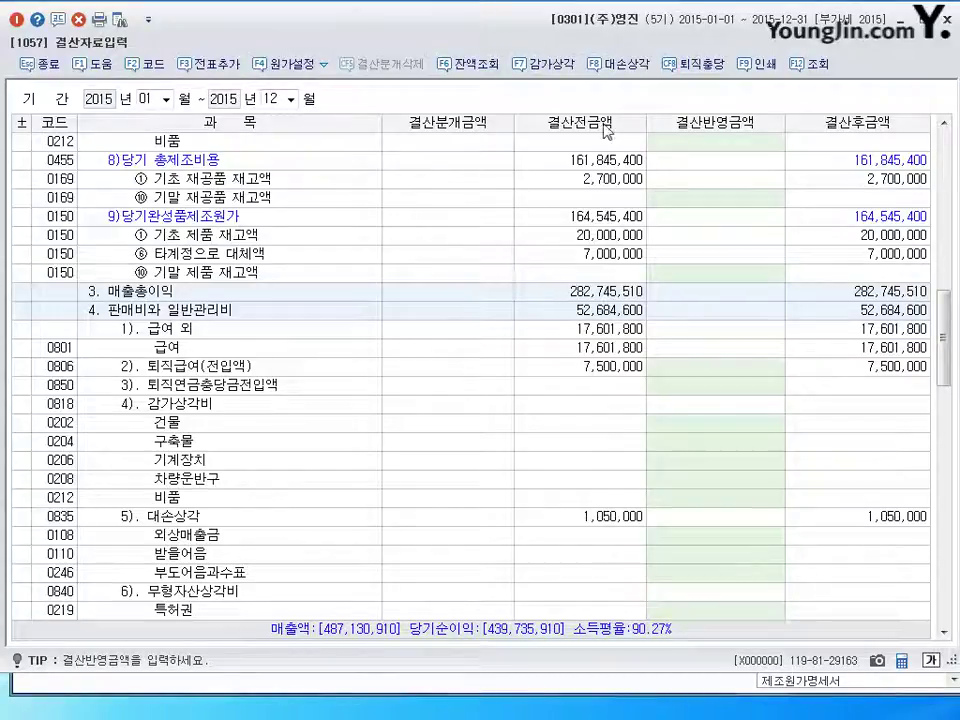
# - Bring up the 대손상각 calculation without applying the previously saved data
pyautogui.click(617, 64)
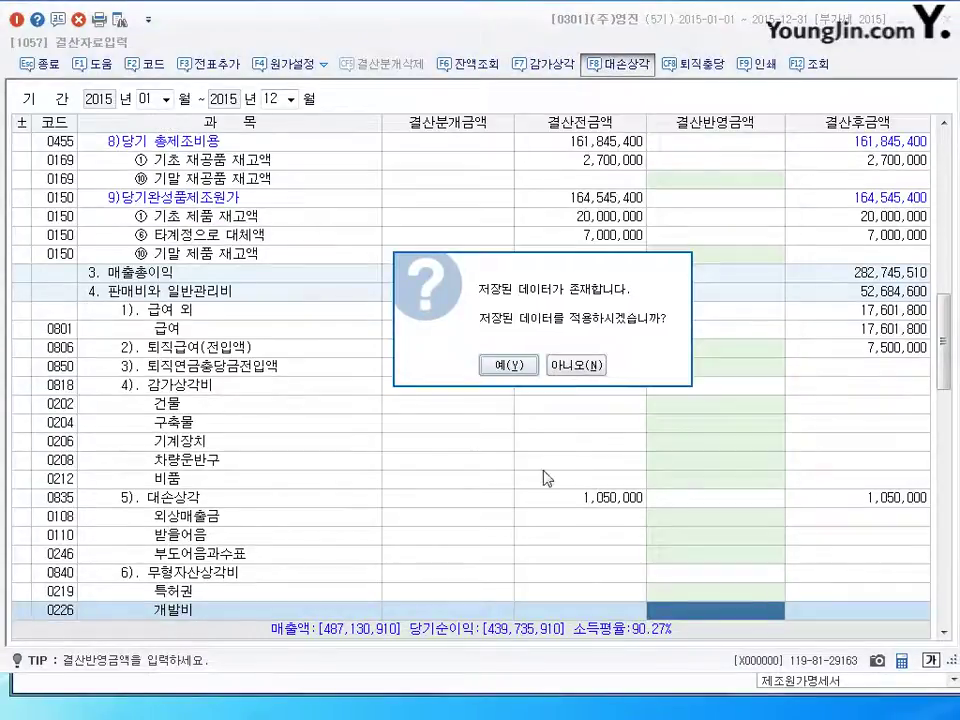
pyautogui.click(576, 365)
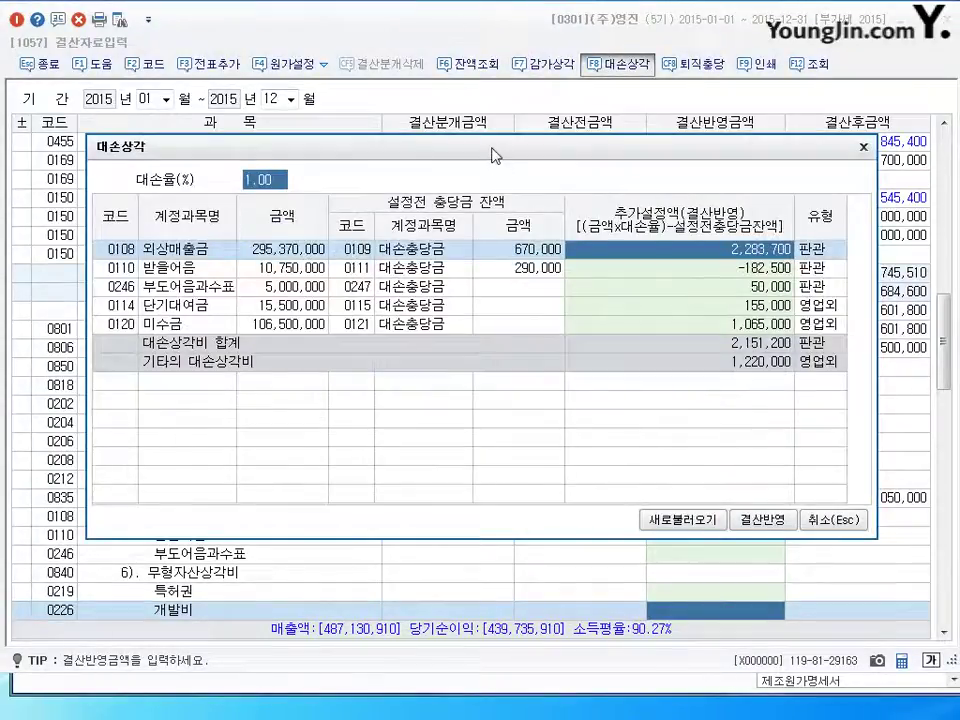
pyautogui.moveTo(489, 158); pyautogui.dragTo(478, 170)
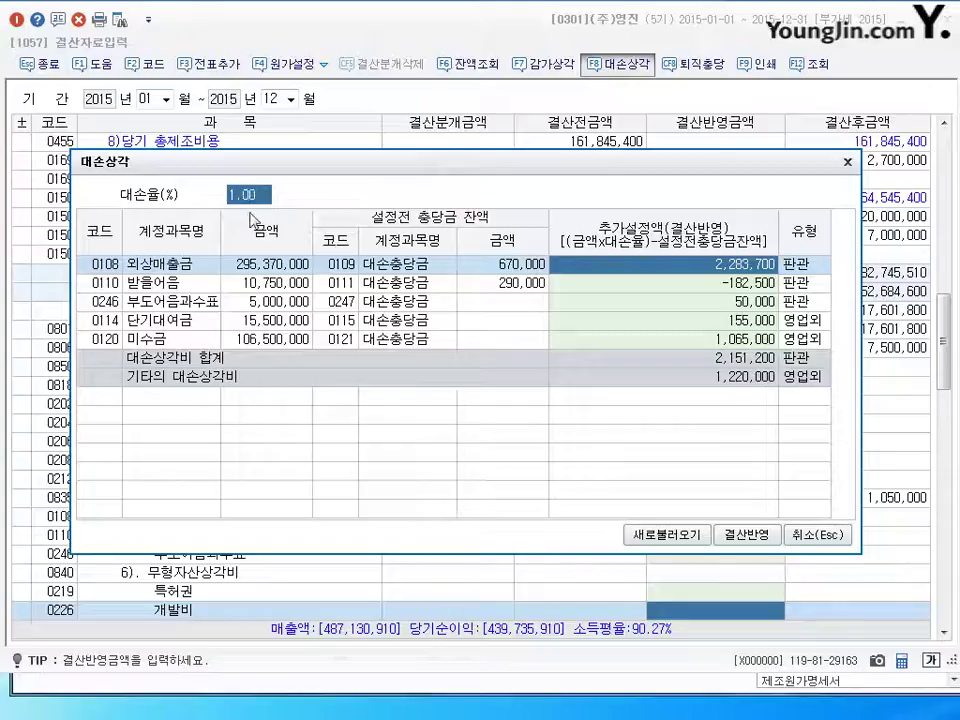
# - Examine the balances of the accounts subject to bad-debt allowance, from 외상매출금 and 받을어음 through 단기대여금 and 미수금
pyautogui.click(275, 285)
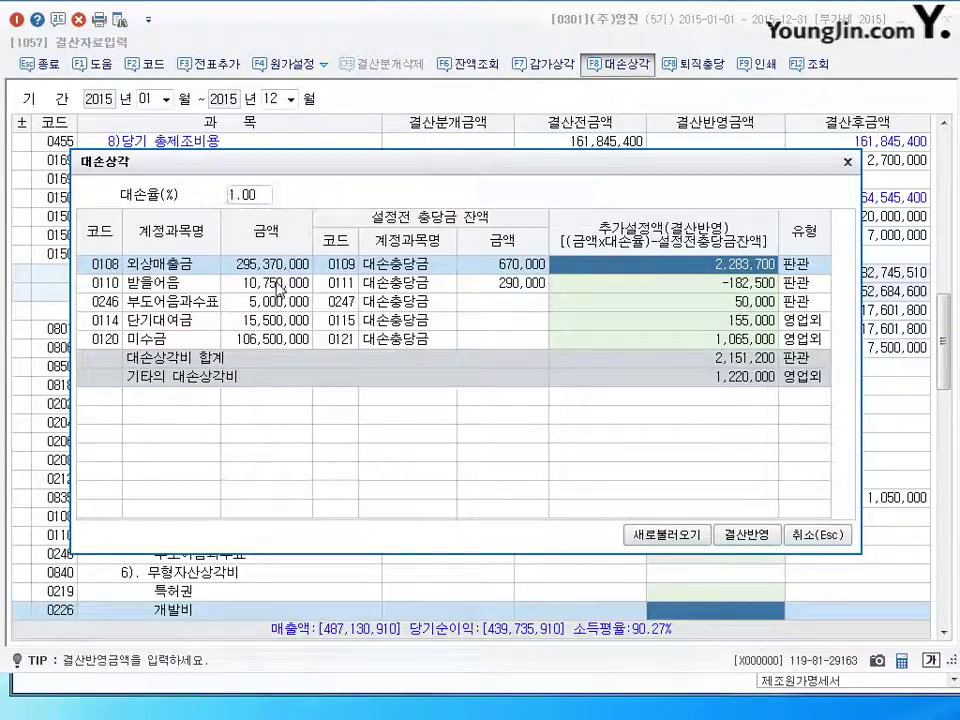
pyautogui.press('Down')
pyautogui.press('Down')
pyautogui.press('Up')
pyautogui.press('Up')
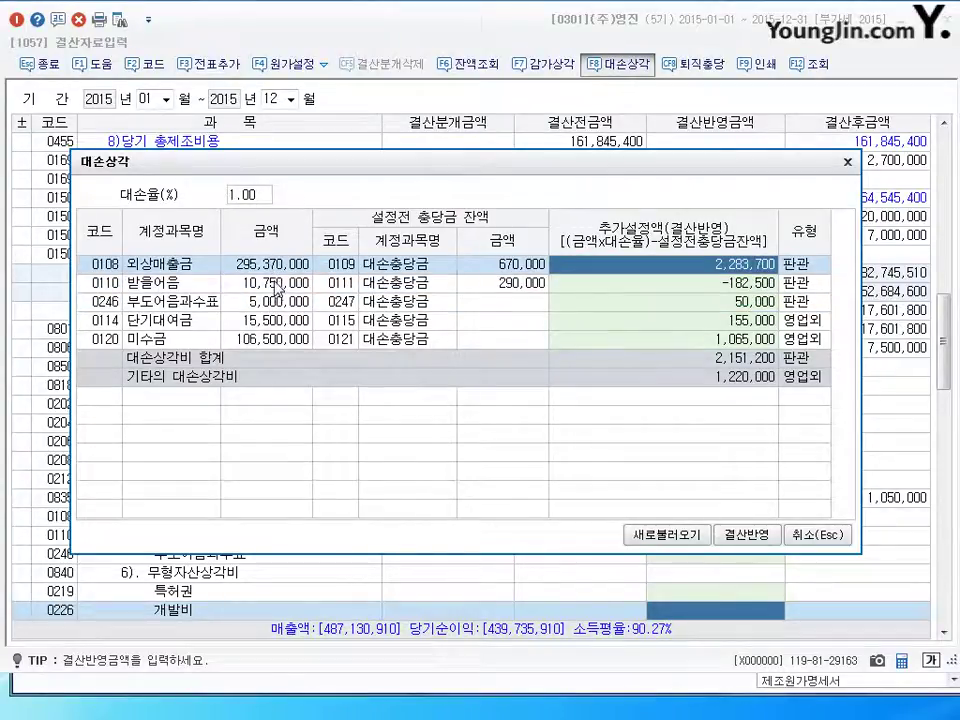
pyautogui.press('Down')
pyautogui.press('Down')
pyautogui.press('Down')
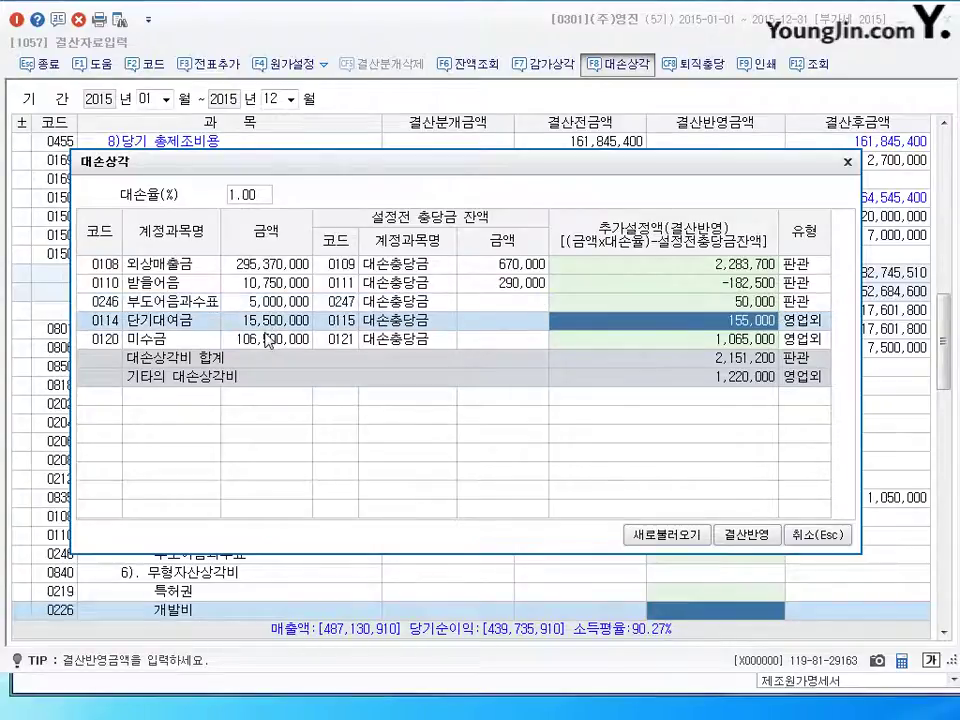
pyautogui.press('Down')
pyautogui.press('Down')
pyautogui.press('Down')
pyautogui.press('Down')
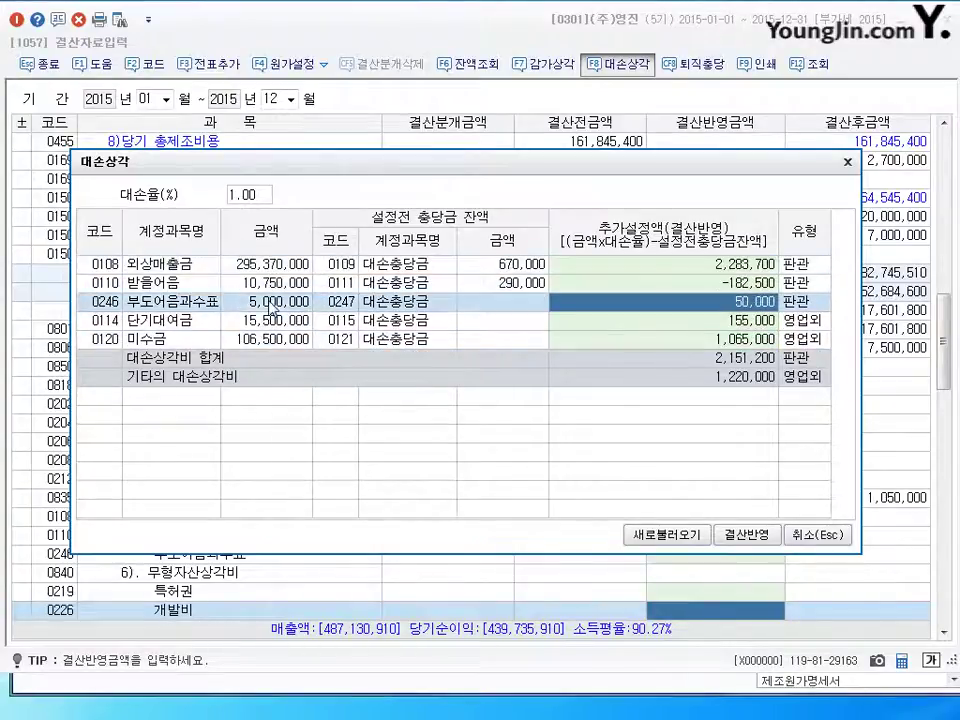
pyautogui.press('Down')
pyautogui.press('Down')
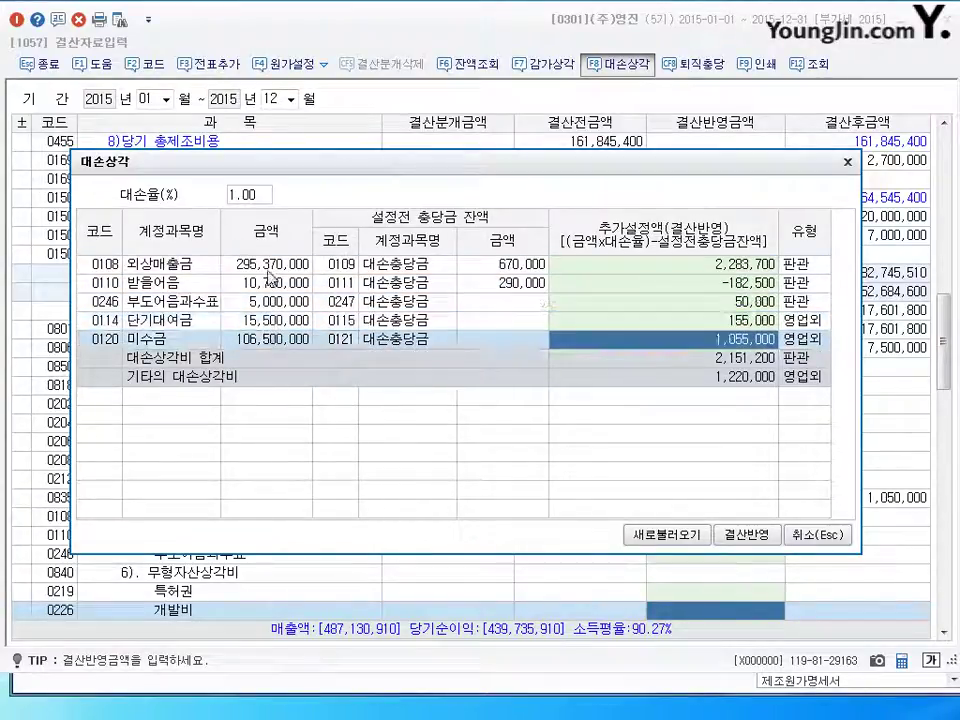
pyautogui.press('Down')
pyautogui.press('Down')
pyautogui.press('Down')
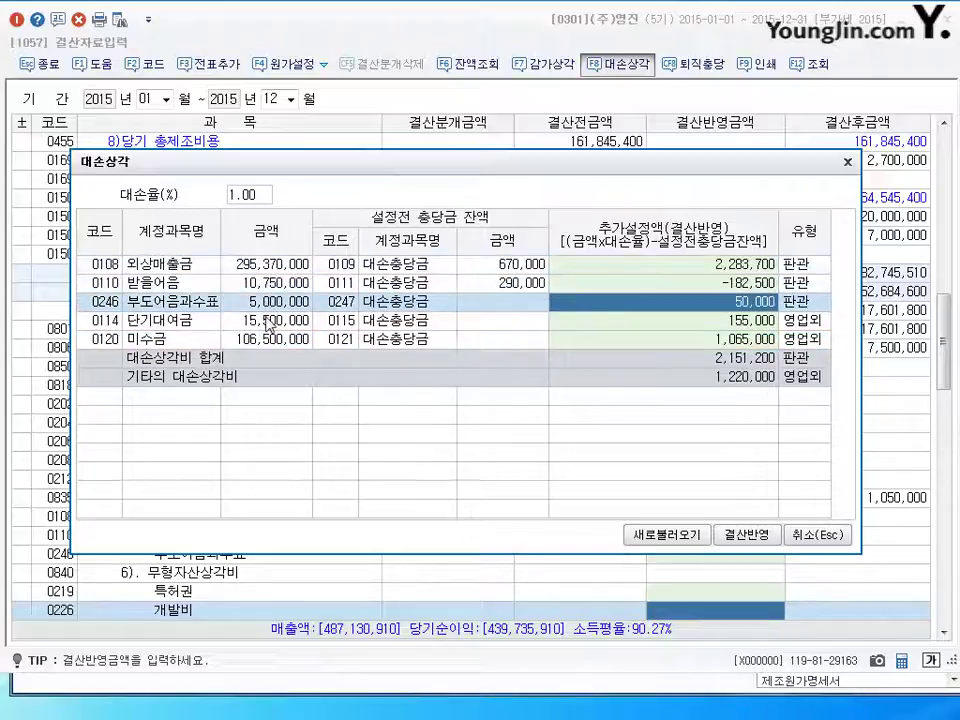
pyautogui.press('Down')
pyautogui.press('Down')
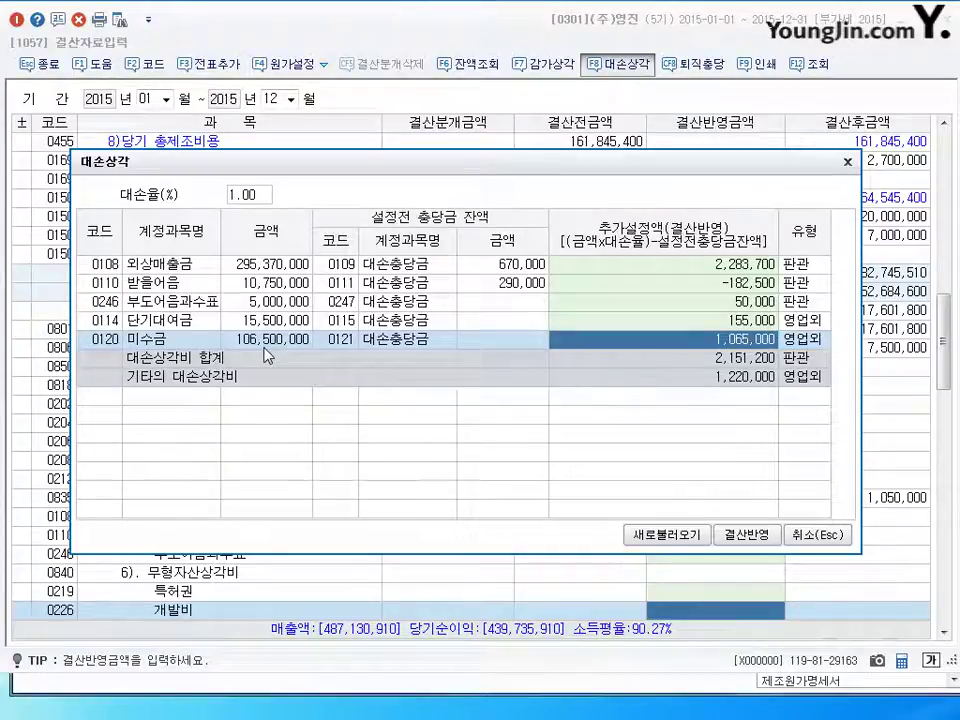
pyautogui.press('Up')
pyautogui.press('Up')
pyautogui.press('Up')
pyautogui.press('Up')
pyautogui.press('Down')
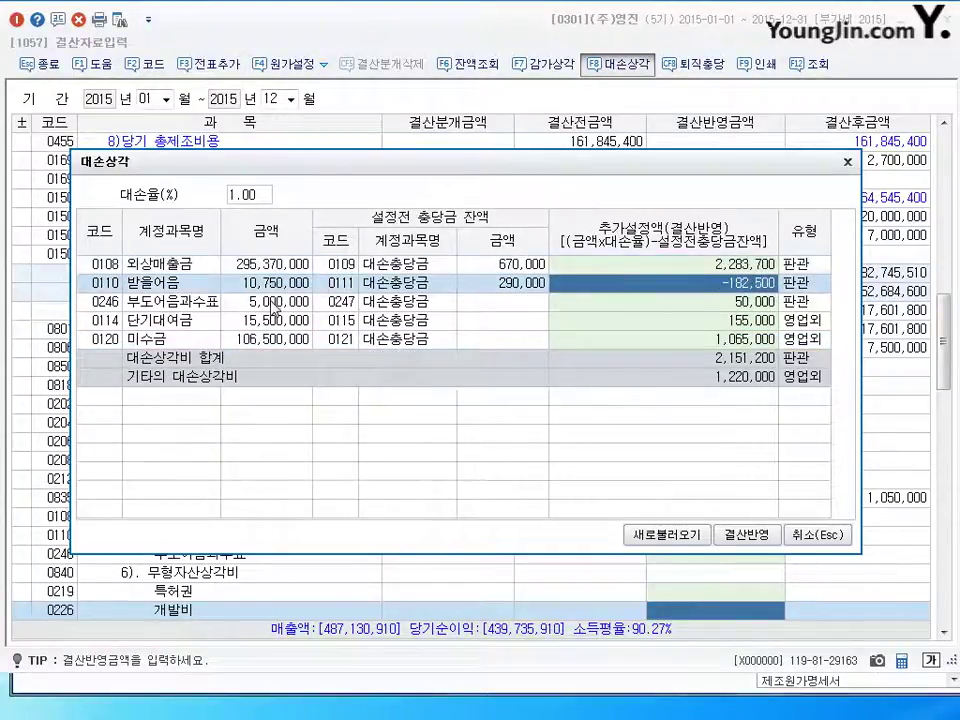
pyautogui.press('Up')
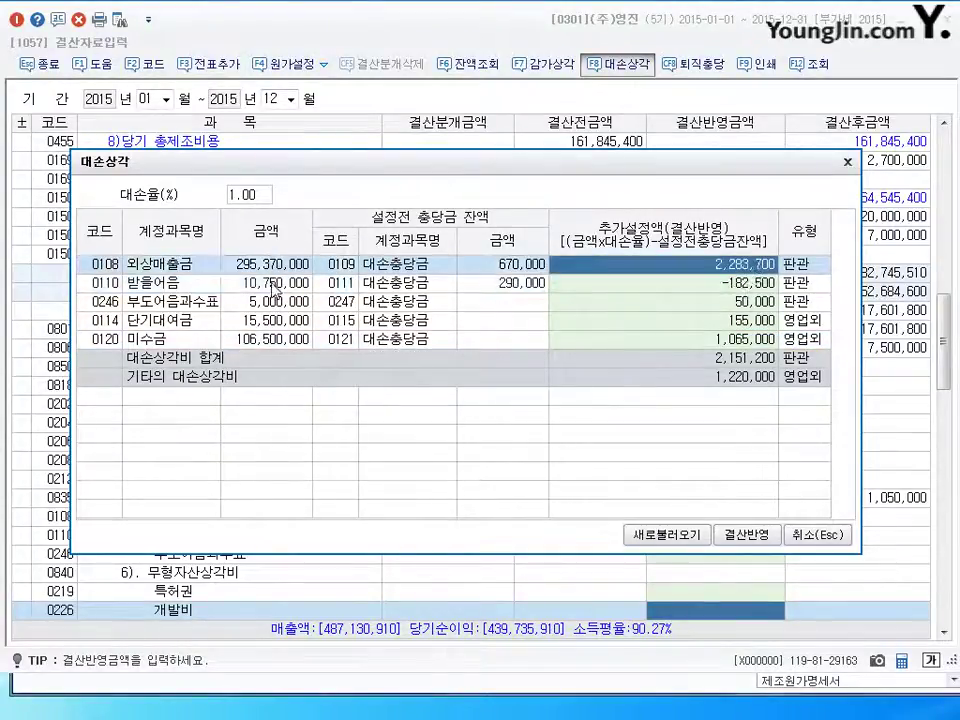
pyautogui.press('Down')
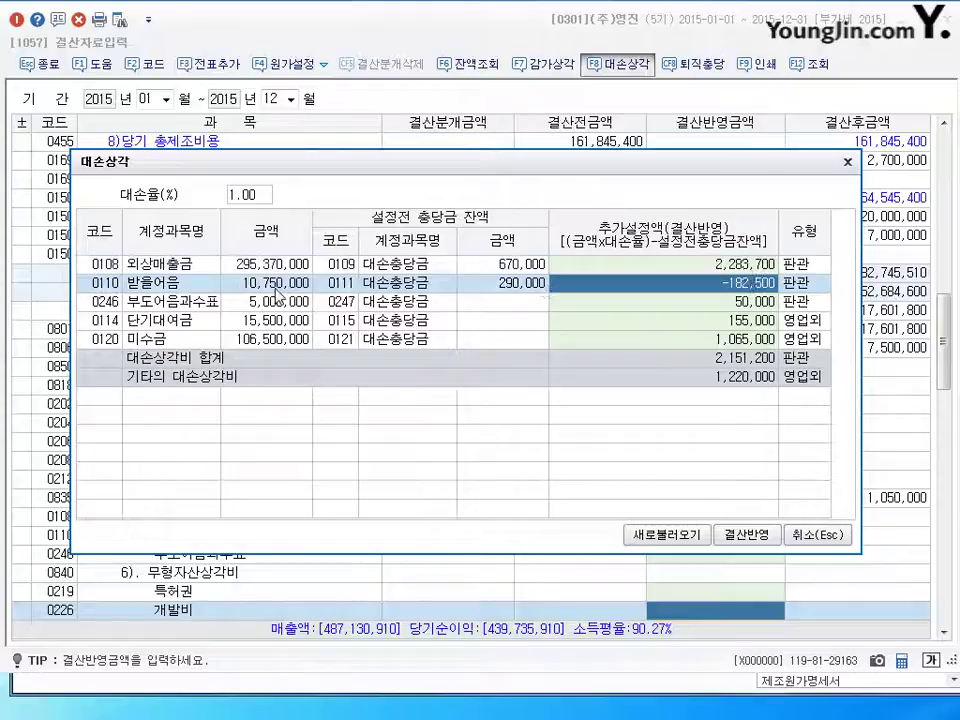
pyautogui.press('Up')
pyautogui.press('Down')
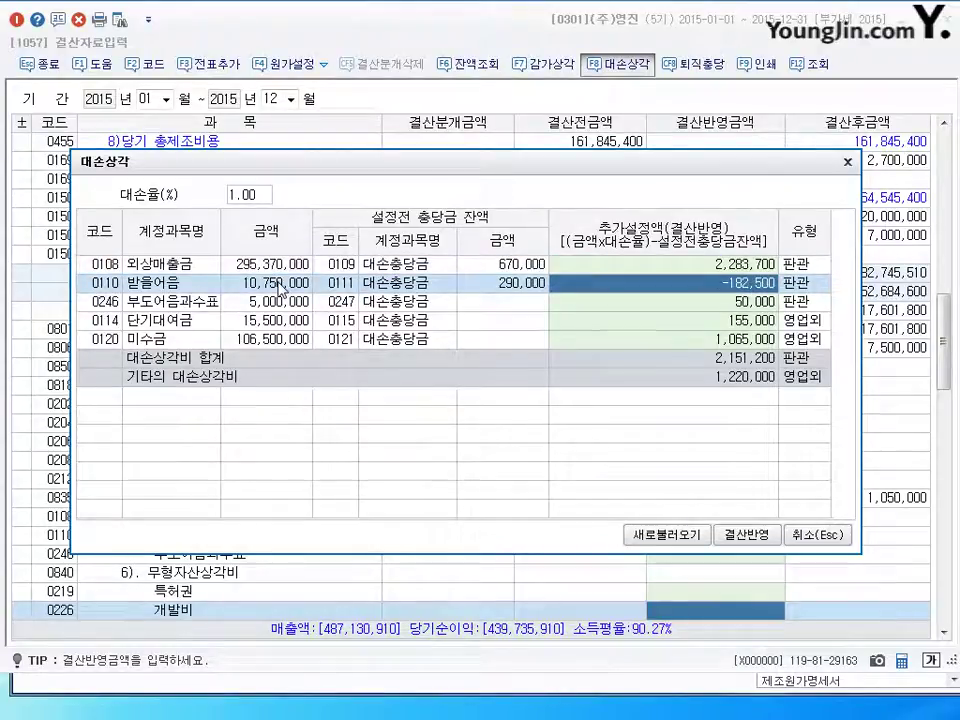
# - Review the 추가설정액(결산반영) amounts calculated for 외상매출금, 받을어음, 부도어음과수표 and 단기대여금
pyautogui.click(683, 319)
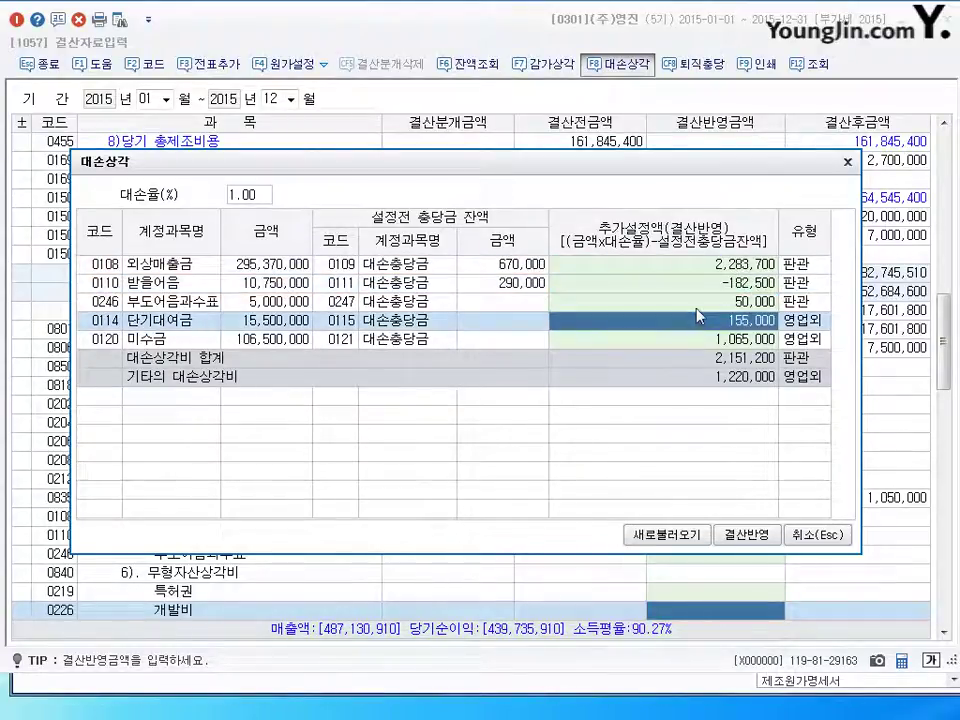
pyautogui.press('Up')
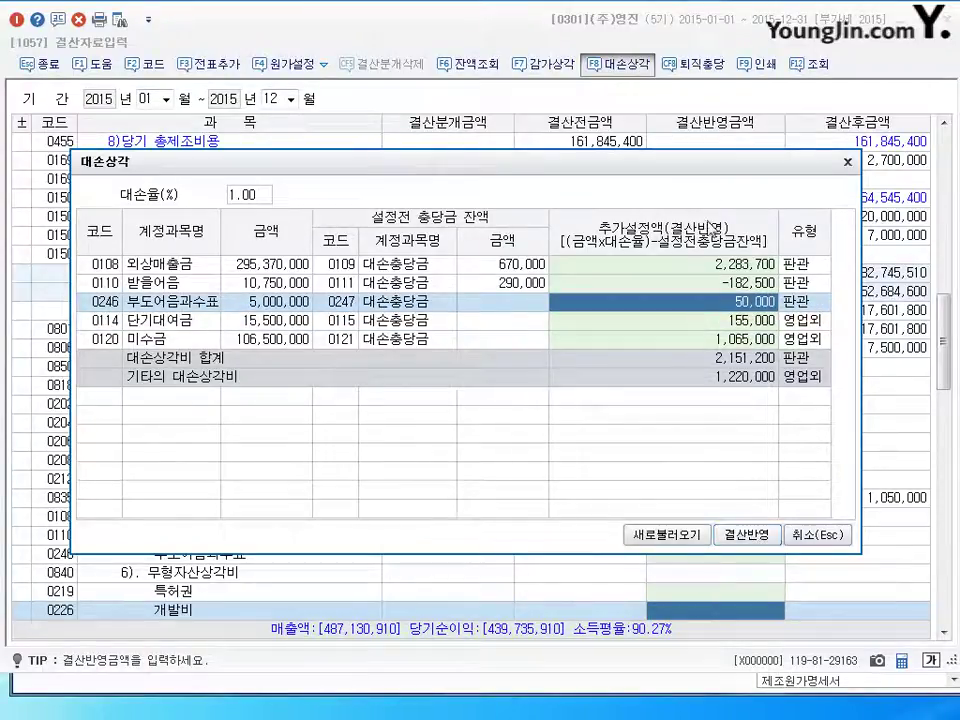
pyautogui.press('Up')
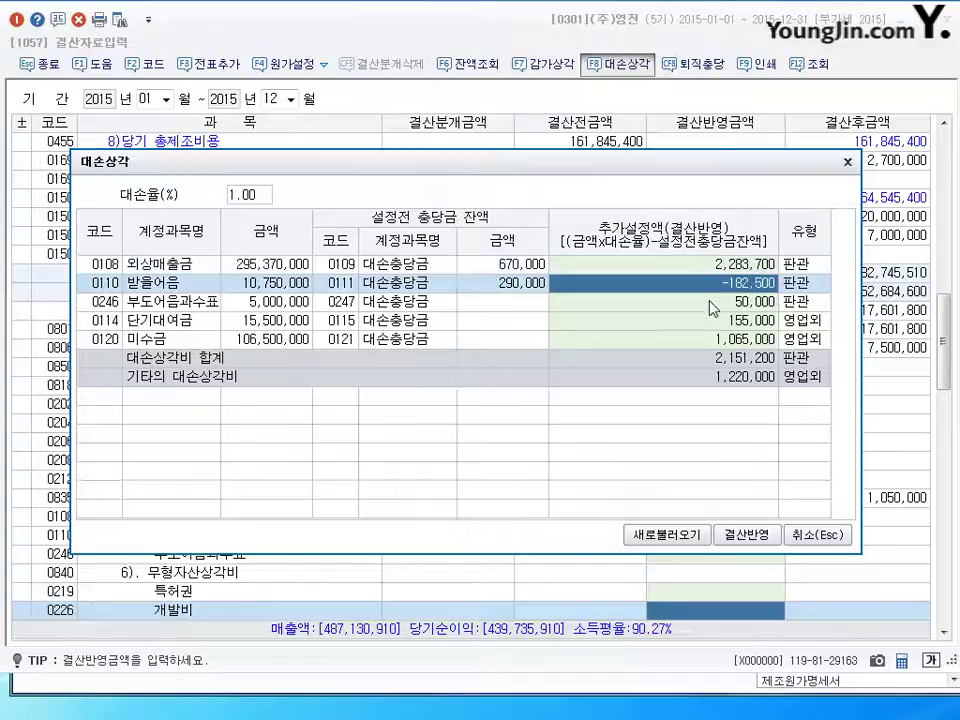
pyautogui.click(710, 303)
pyautogui.click(735, 266)
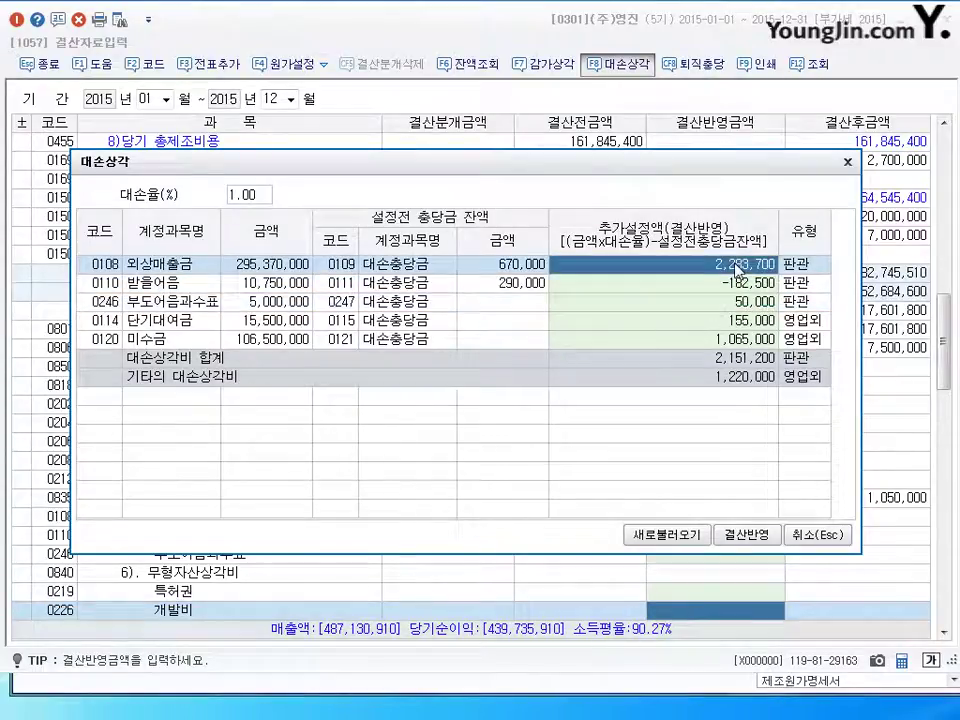
pyautogui.press('Down')
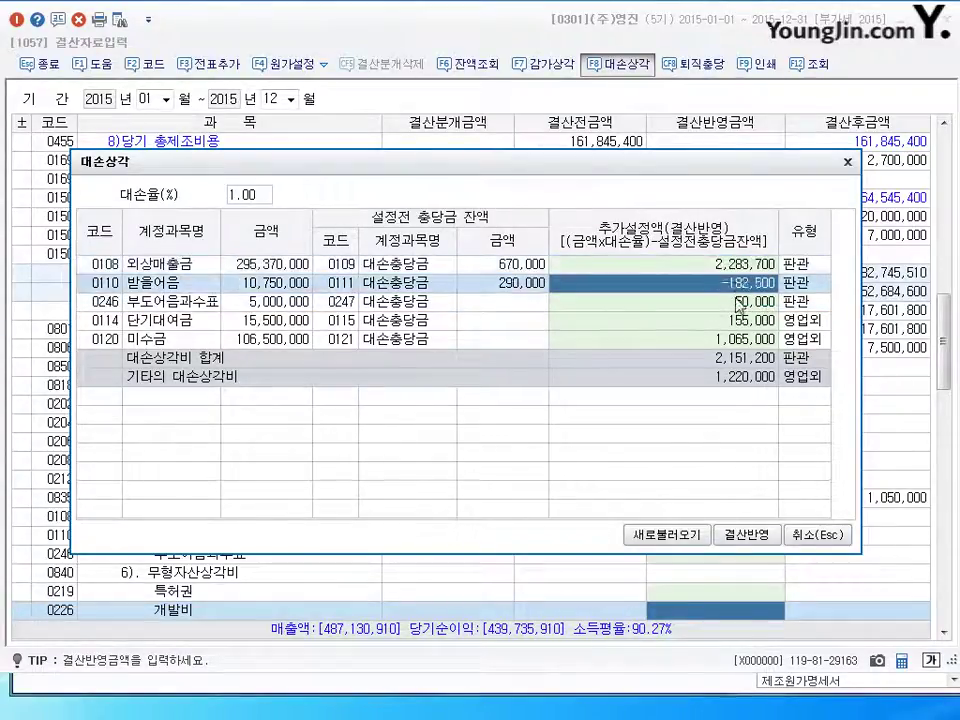
pyautogui.press('Down')
# - Clear the 추가설정액 of 받을어음, 부도어음과수표, 단기대여금 and 미수금, and apply only the 외상매출금 allowance to the closing data
pyautogui.click(743, 286)
pyautogui.press('Delete')
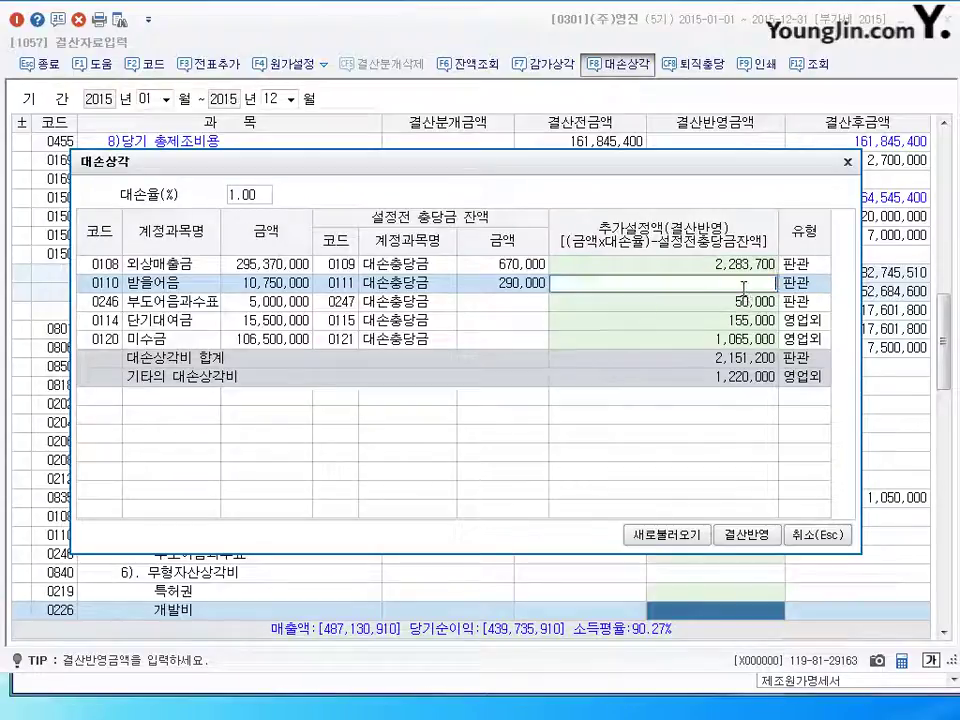
pyautogui.press('Return')
pyautogui.press('Delete')
pyautogui.press('Return')
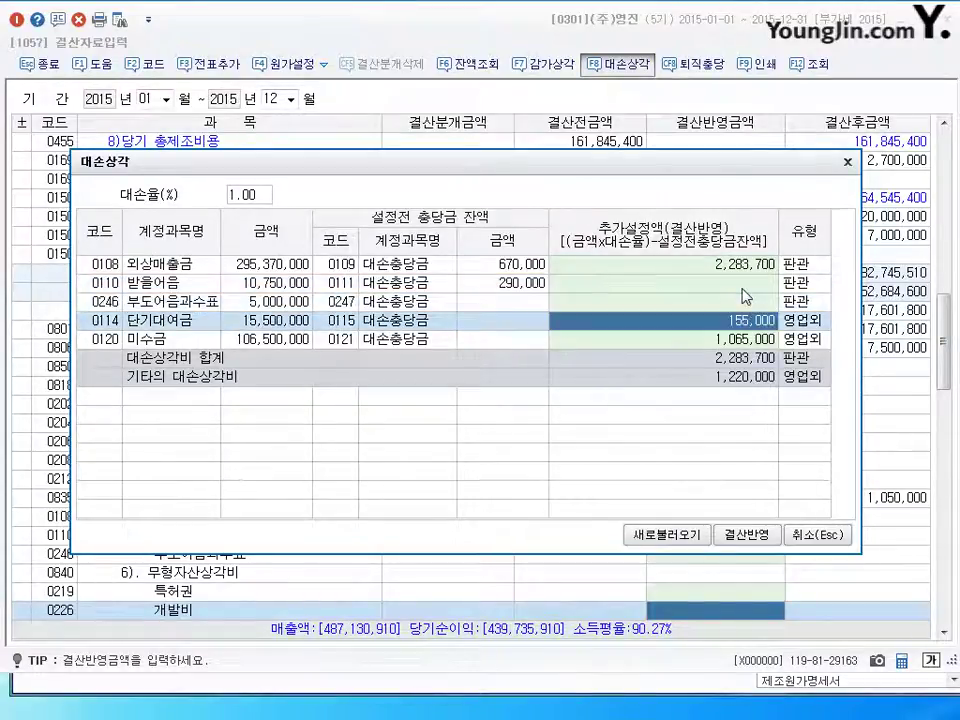
pyautogui.press('Delete')
pyautogui.press('Return')
pyautogui.press('Delete')
pyautogui.press('Return')
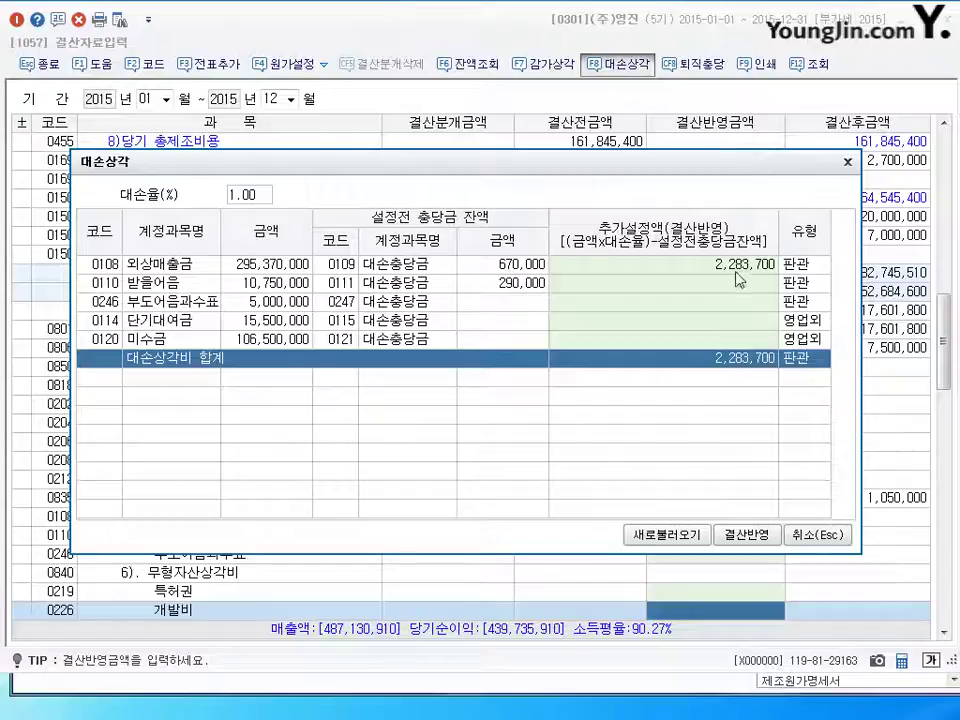
pyautogui.click(744, 535)
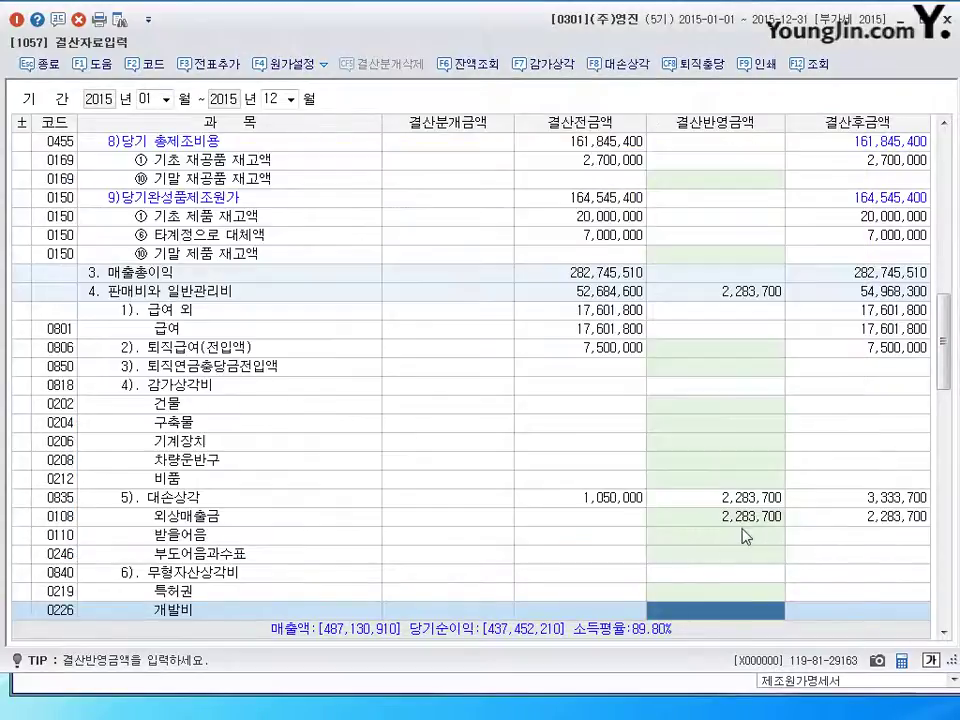
# - Examine the 대손상각 section under 판매비와 일반관리비, checking the amount applied for 외상매출금 and the rows of 받을어음 and 부도어음과수표
pyautogui.scroll(-3, 718, 521)
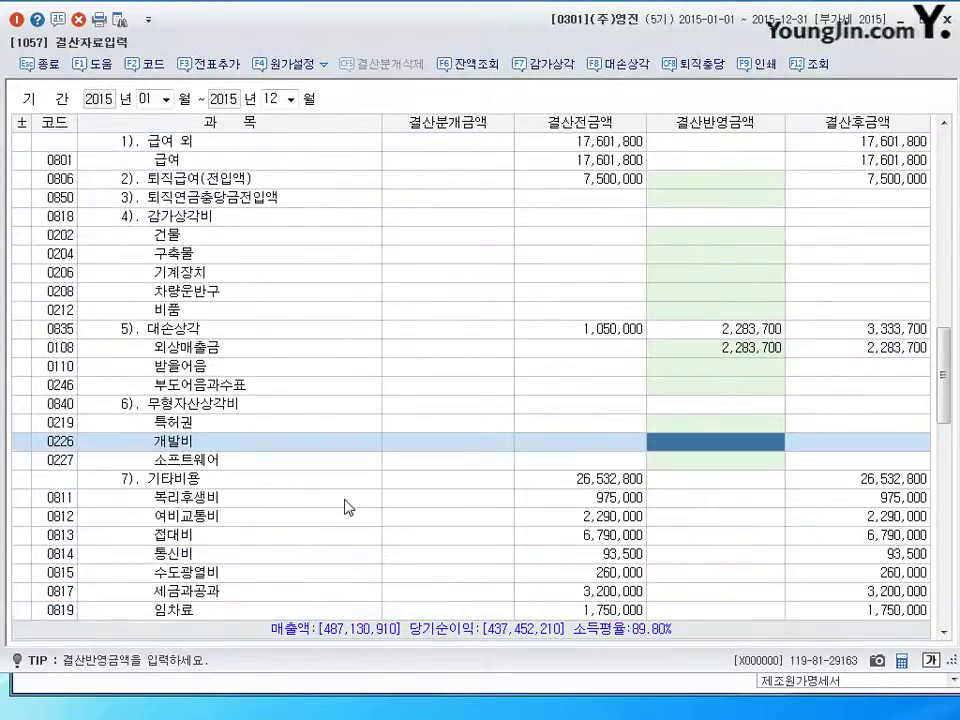
pyautogui.scroll(4, 320, 490)
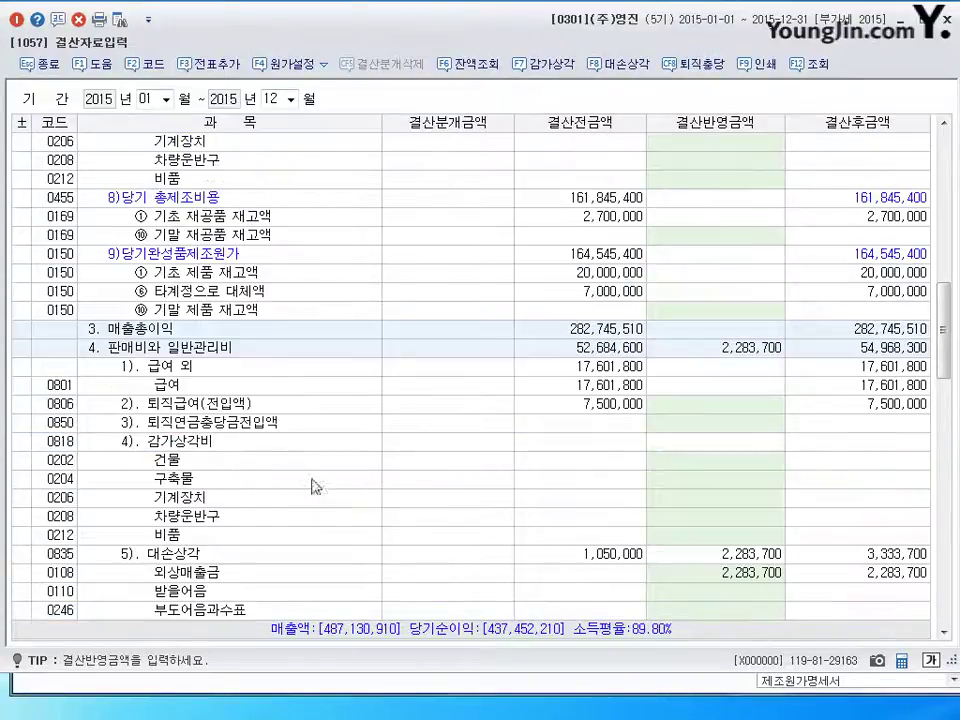
pyautogui.click(168, 355)
pyautogui.scroll(-6, 268, 435)
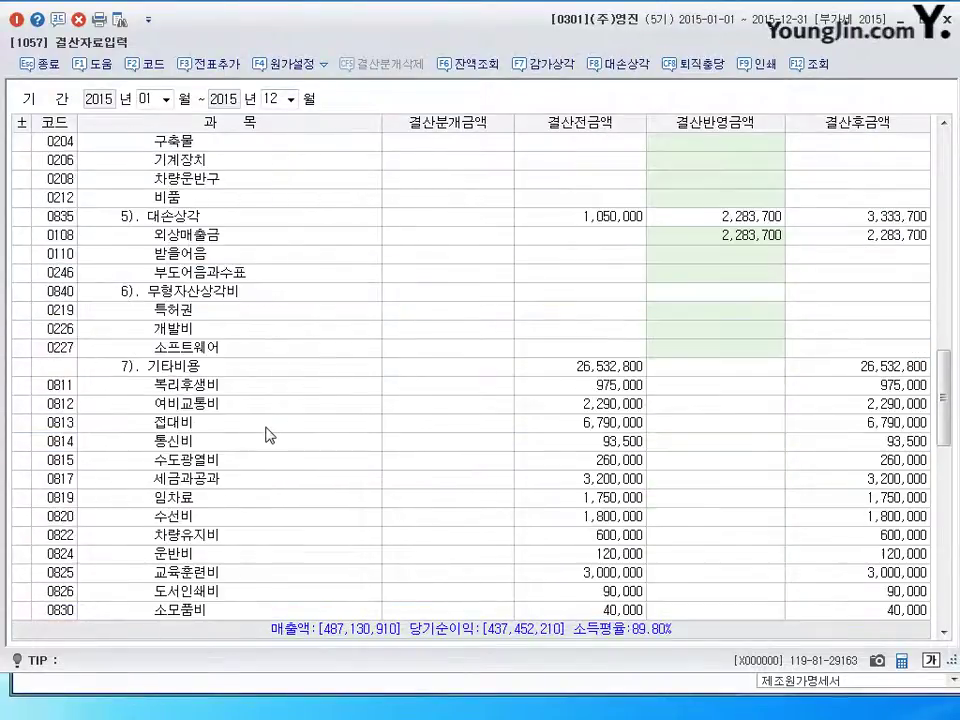
pyautogui.click(140, 216)
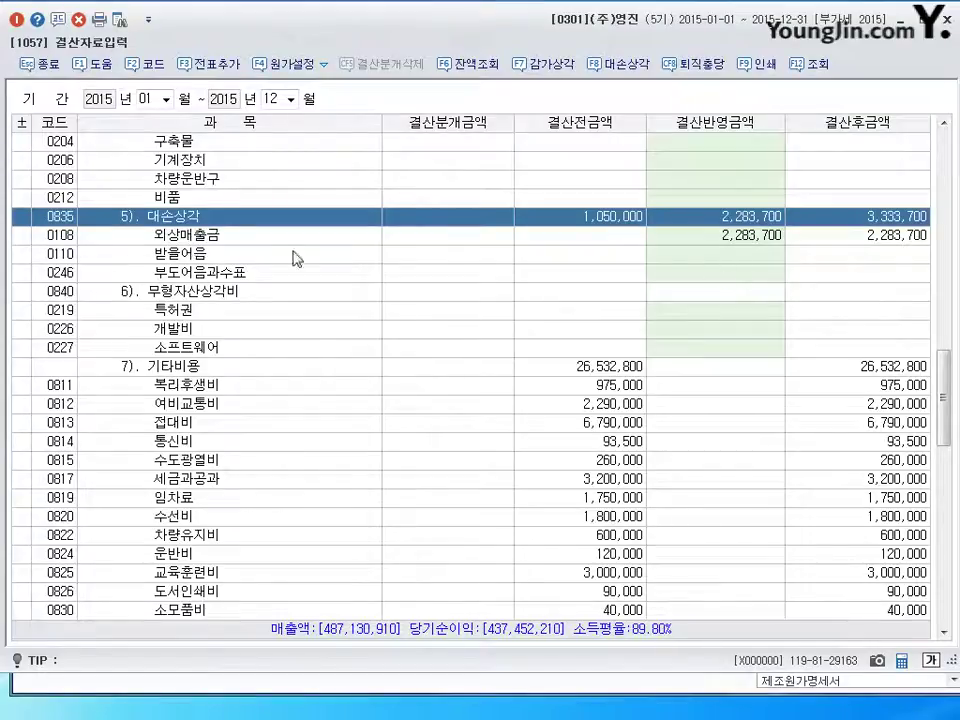
pyautogui.click(241, 241)
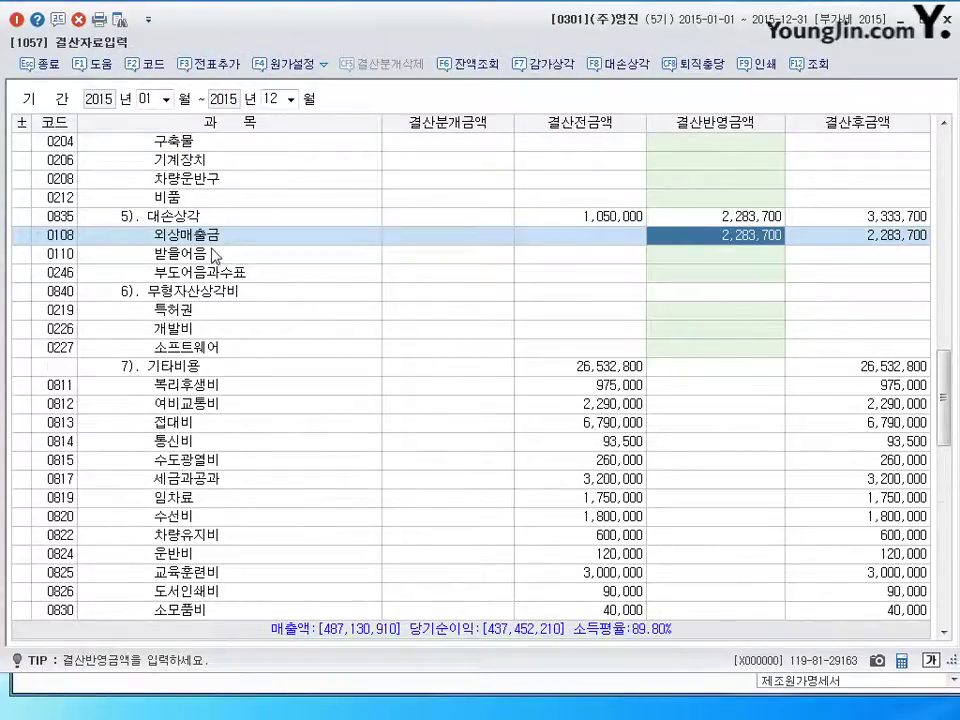
pyautogui.scroll(4, 213, 257)
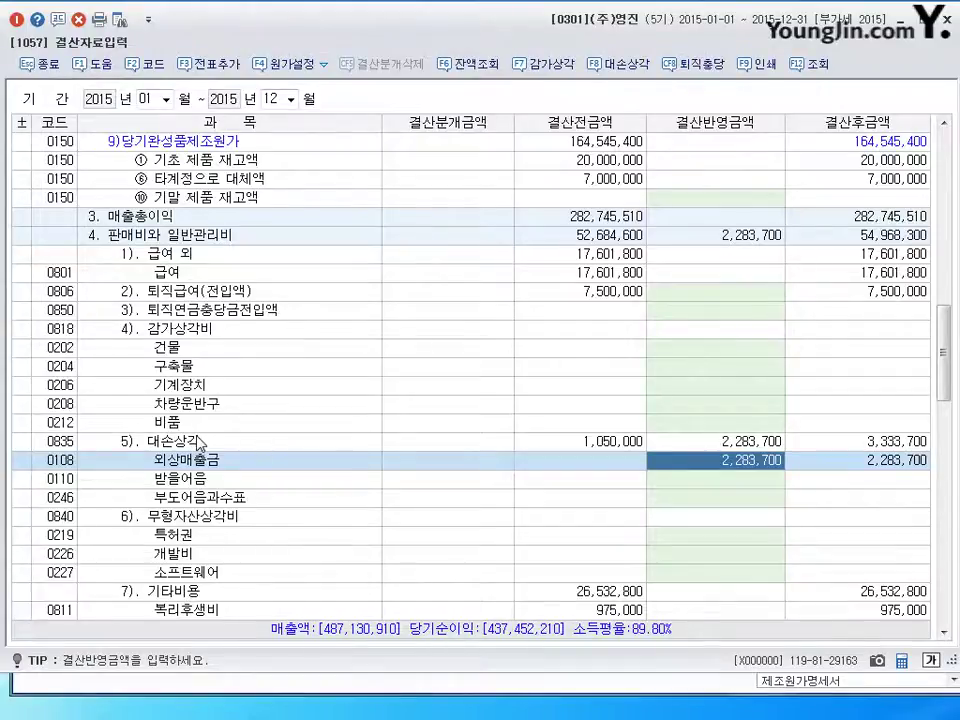
# - Examine the 결산반영금액 fields of 단기대여금 and 미수금 under 기타의대손상각 in 영업외 비용
pyautogui.scroll(-5, 197, 441)
pyautogui.scroll(-5, 197, 441)
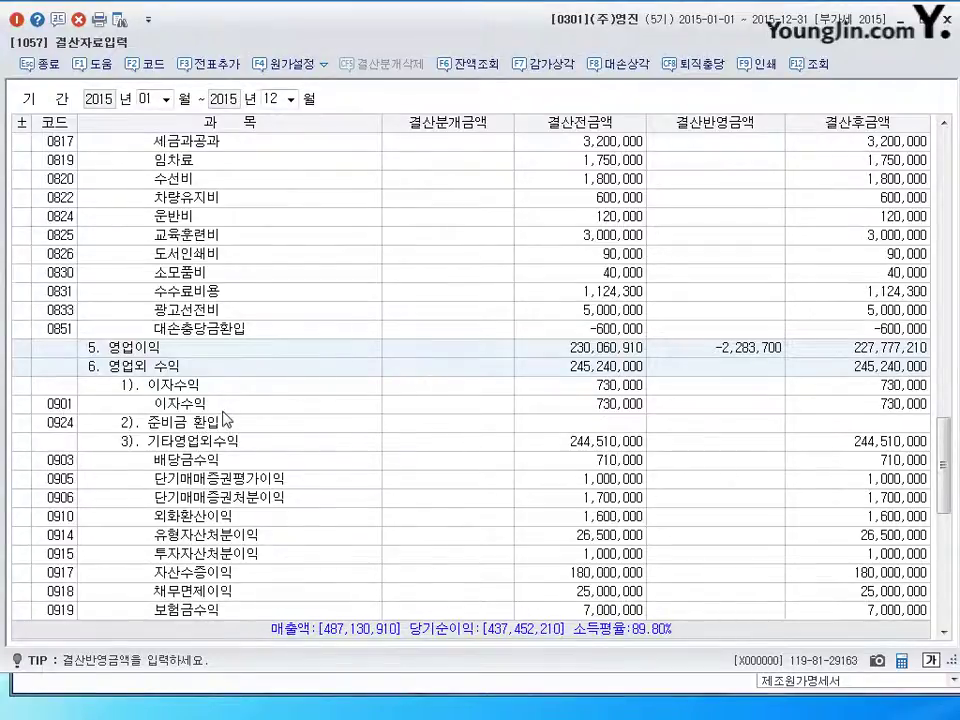
pyautogui.scroll(-5, 225, 420)
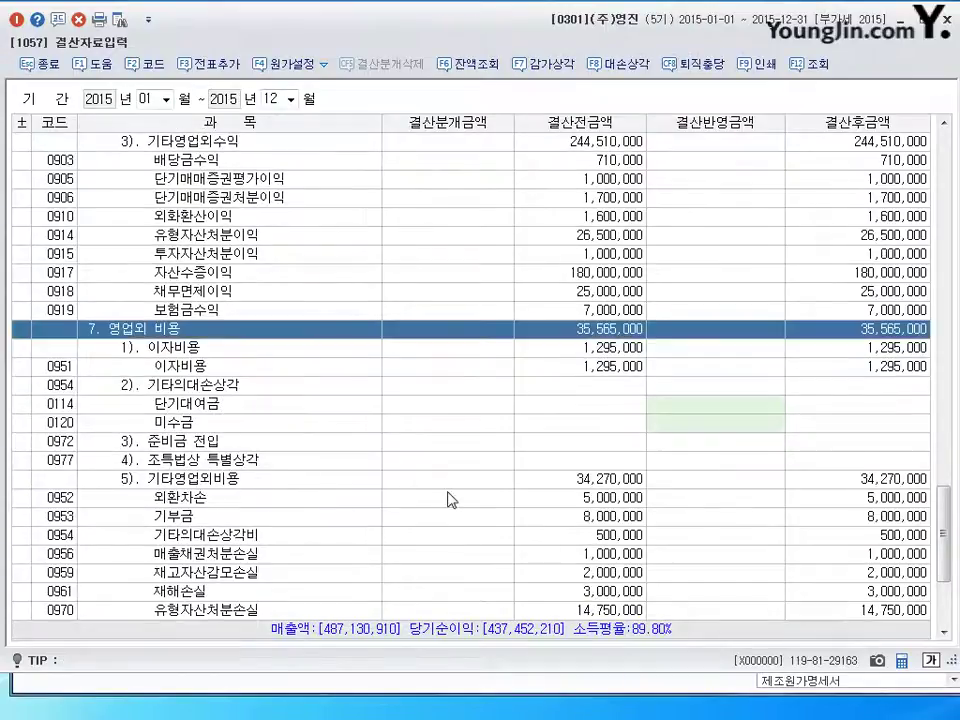
pyautogui.scroll(-2, 445, 498)
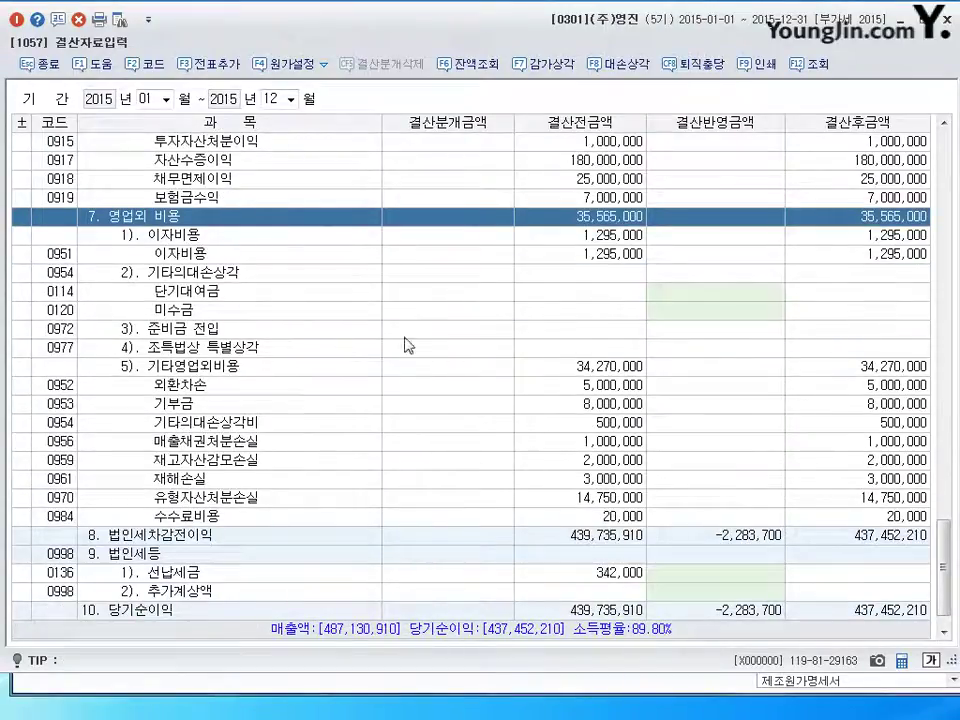
pyautogui.click(237, 272)
pyautogui.click(716, 291)
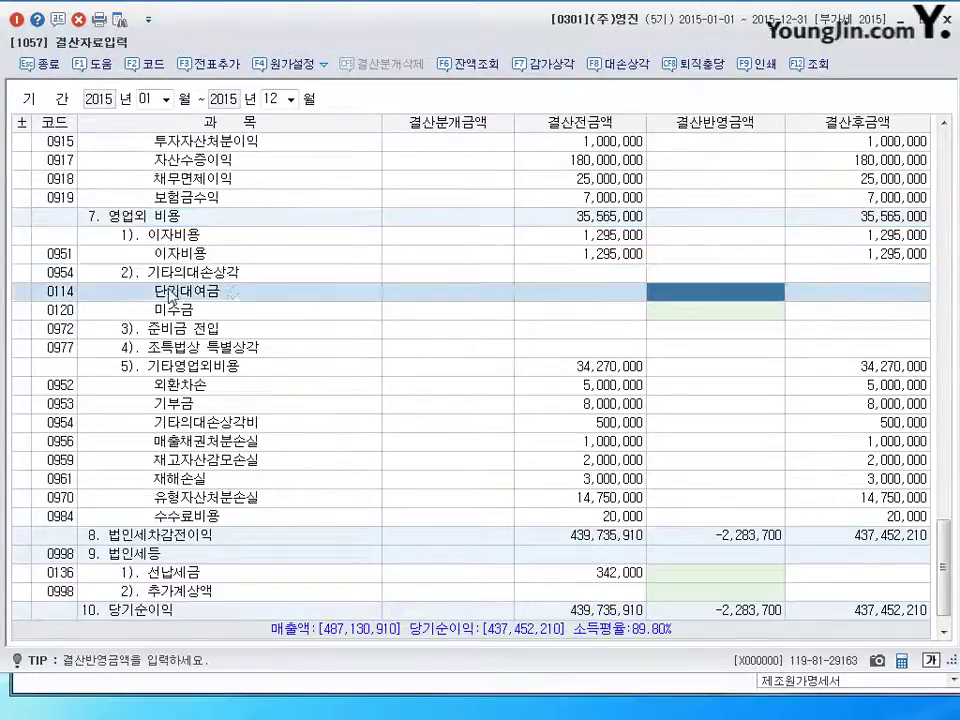
pyautogui.click(708, 306)
pyautogui.click(711, 296)
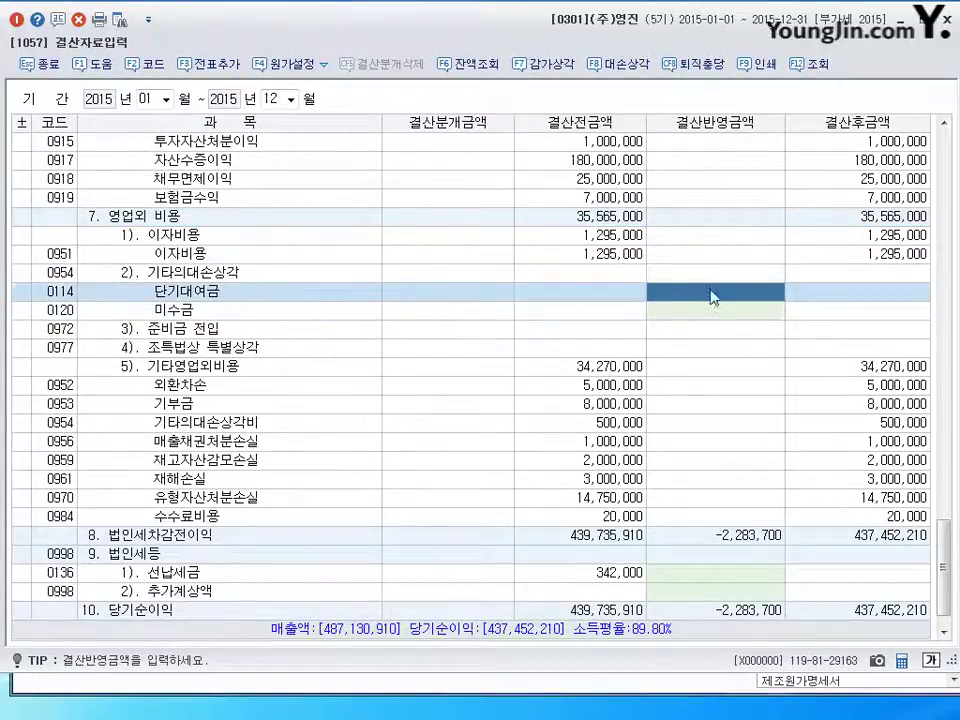
pyautogui.click(711, 316)
pyautogui.press('Up')
# - Reopen the 대손상각 calculation without the saved data and review the 추가설정액 of 외상매출금 and 받을어음
pyautogui.scroll(15, 700, 325)
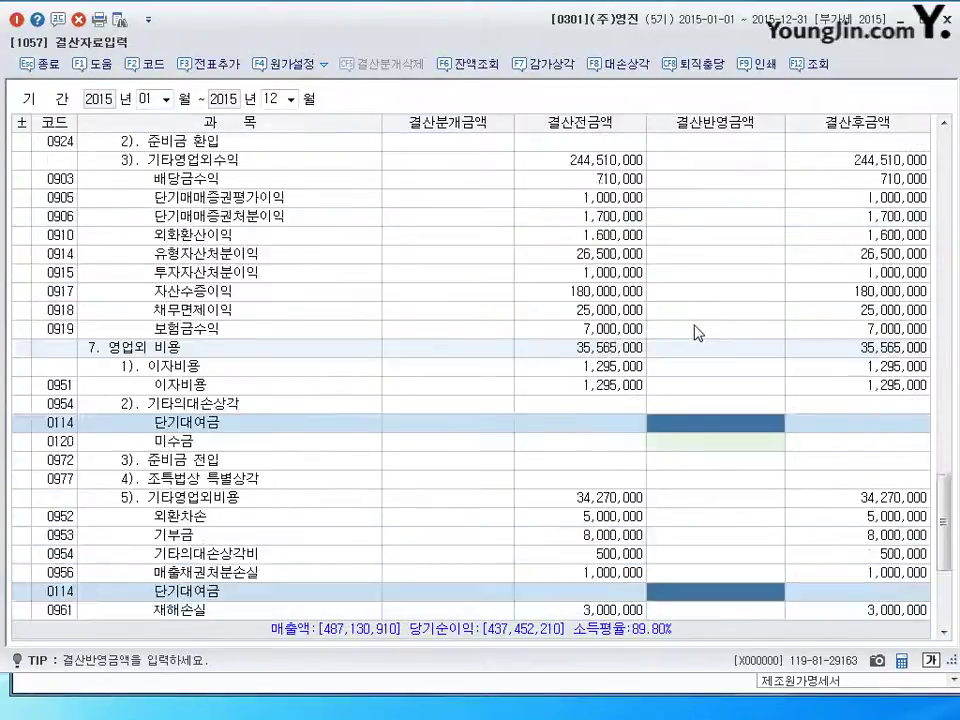
pyautogui.scroll(10, 695, 331)
pyautogui.press('F8')
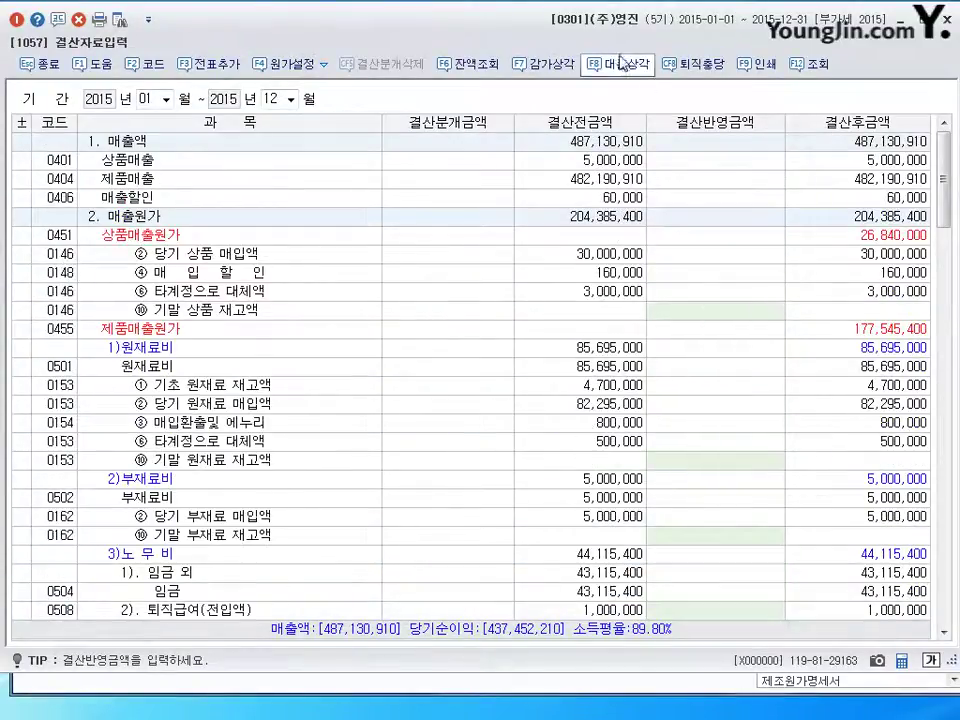
pyautogui.click(570, 365)
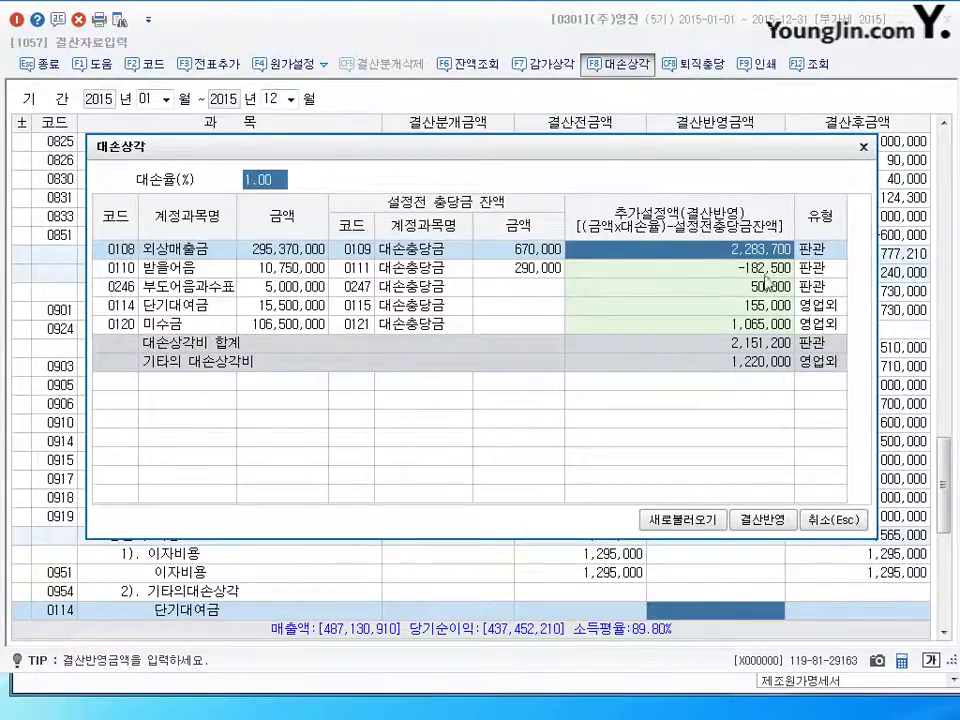
pyautogui.click(706, 268)
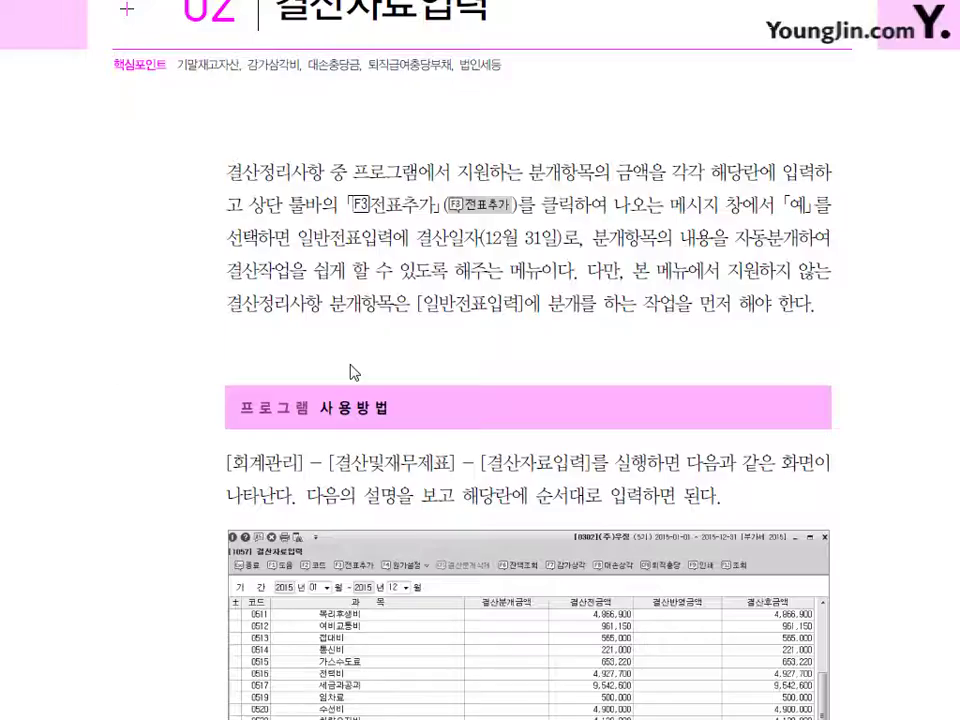
# - Check the textbook's 결산자료입력 page, and locate 퇴직급여(전입액) and 퇴직연금충당금전입액 under both 노무비 and 판매비와 일반관리비
pyautogui.scroll(7, 363, 467)
pyautogui.scroll(4, 363, 467)
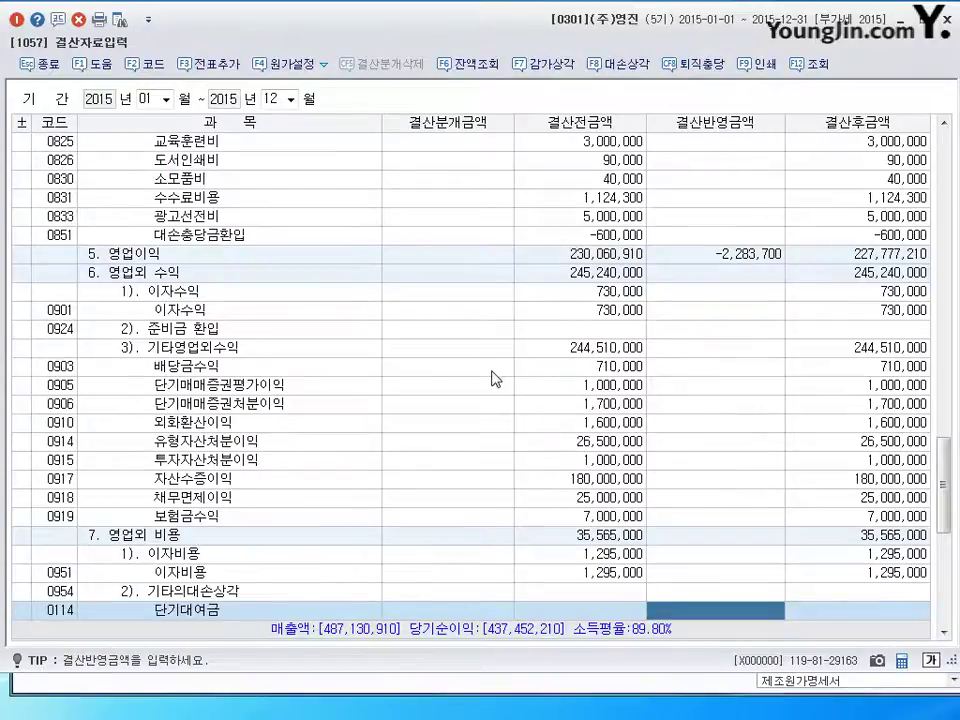
pyautogui.click(494, 370)
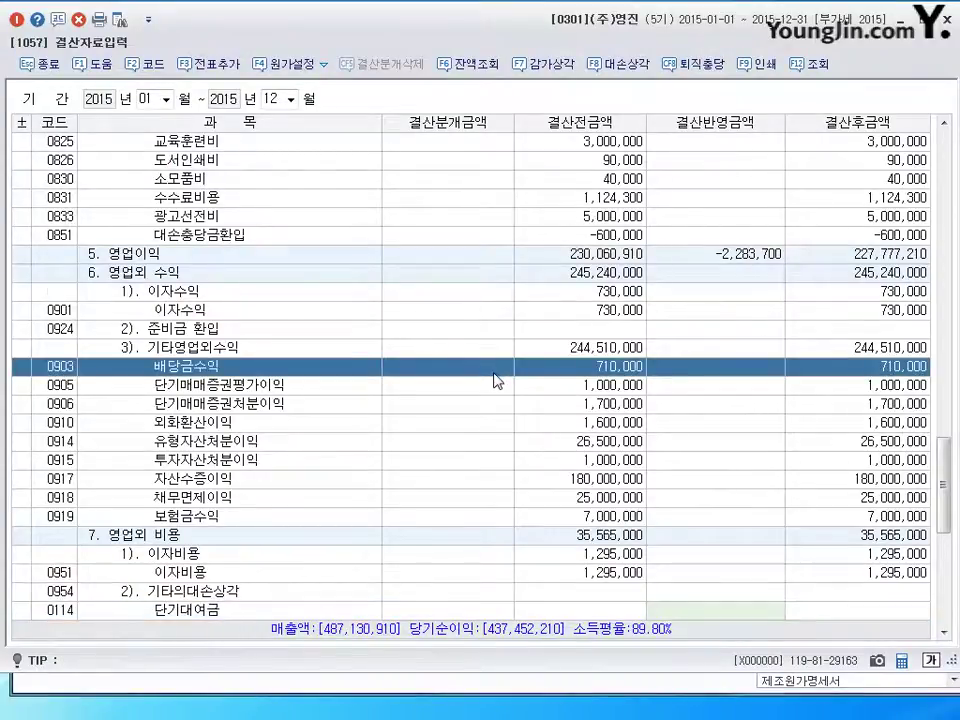
pyautogui.scroll(15, 494, 380)
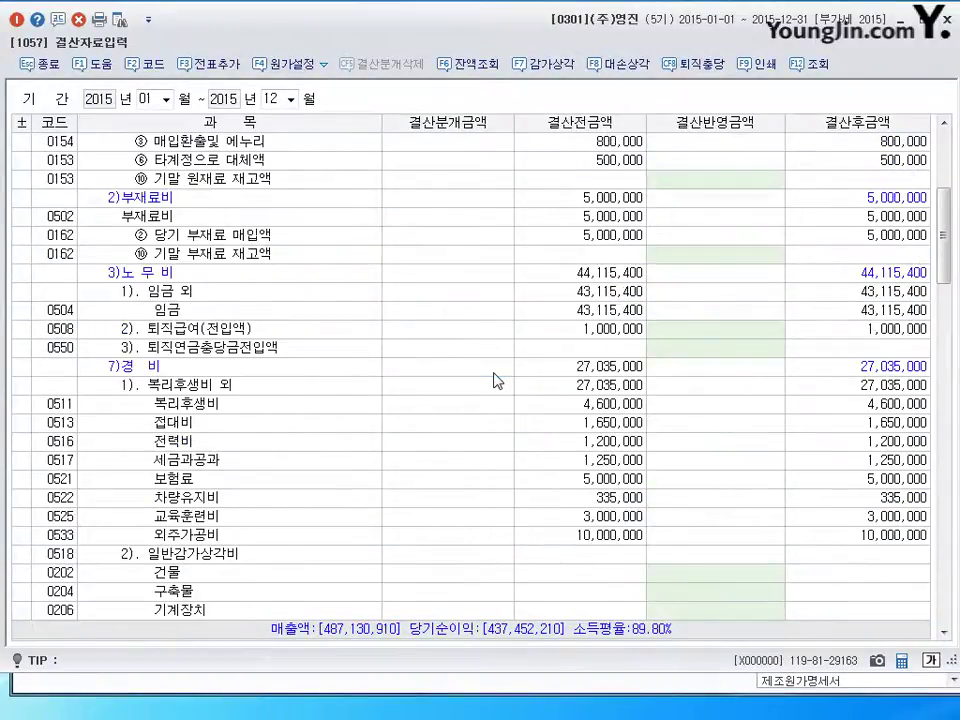
pyautogui.click(675, 325)
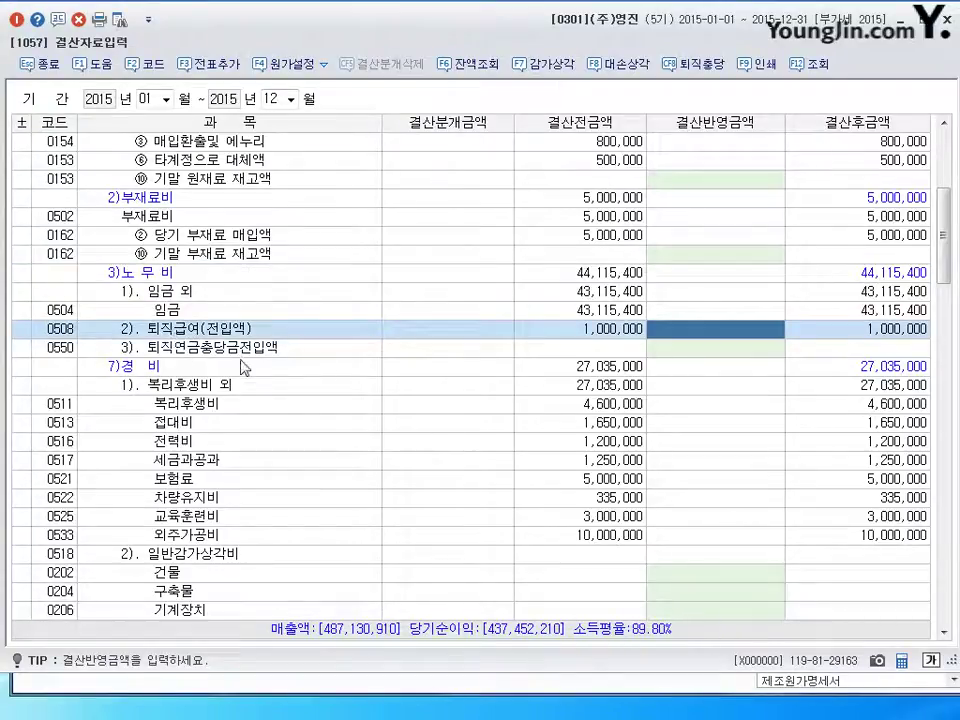
pyautogui.scroll(-15, 311, 428)
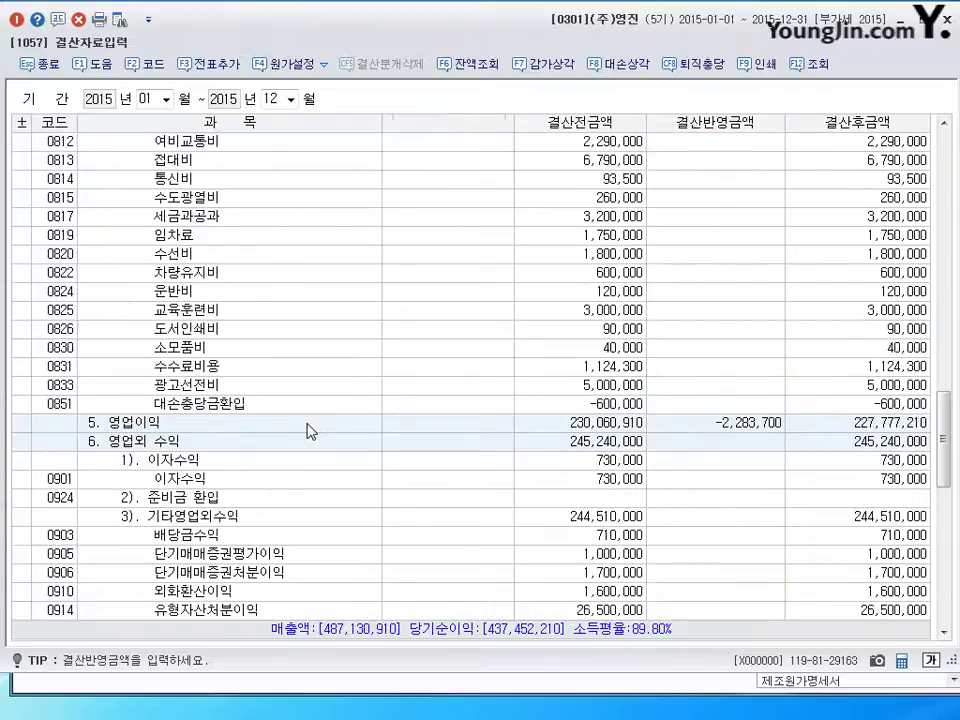
pyautogui.scroll(7, 311, 430)
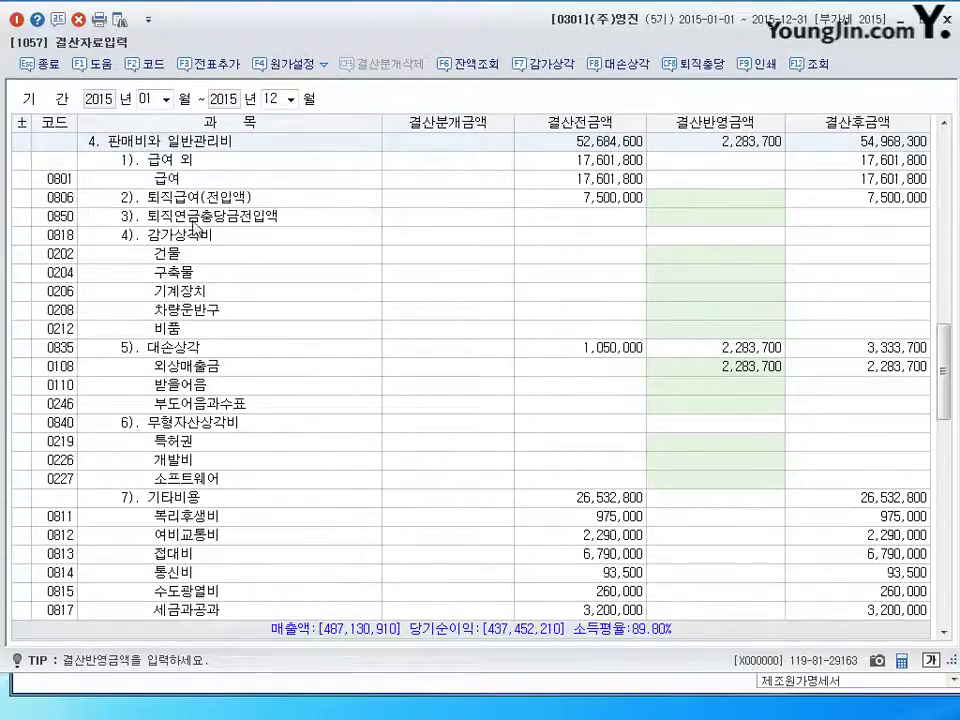
pyautogui.click(196, 214)
pyautogui.press('Up')
pyautogui.press('Up')
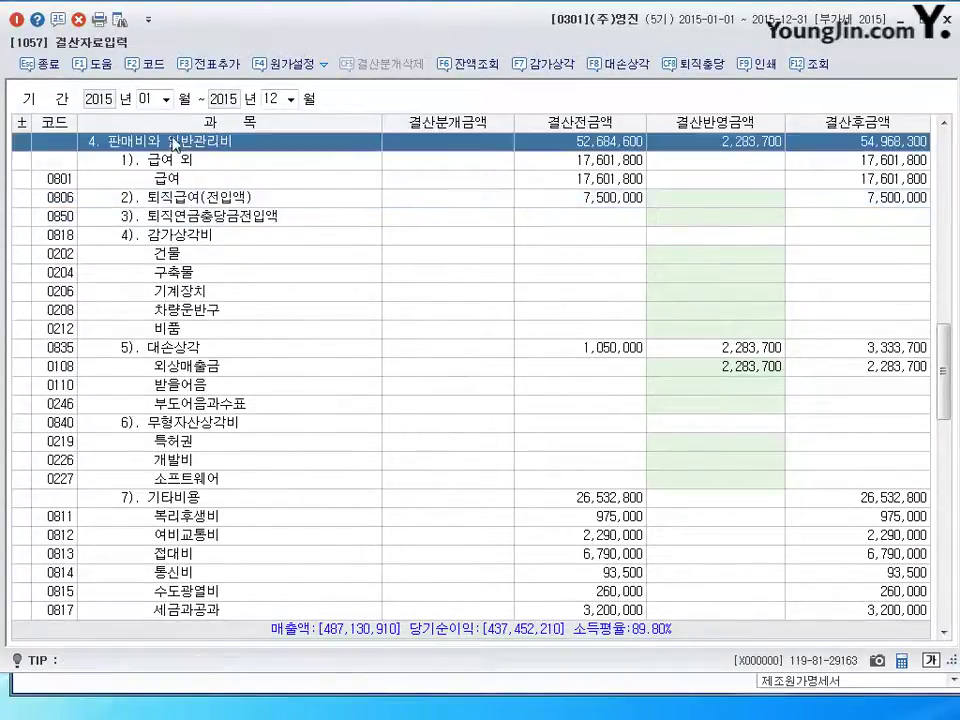
pyautogui.press('Down')
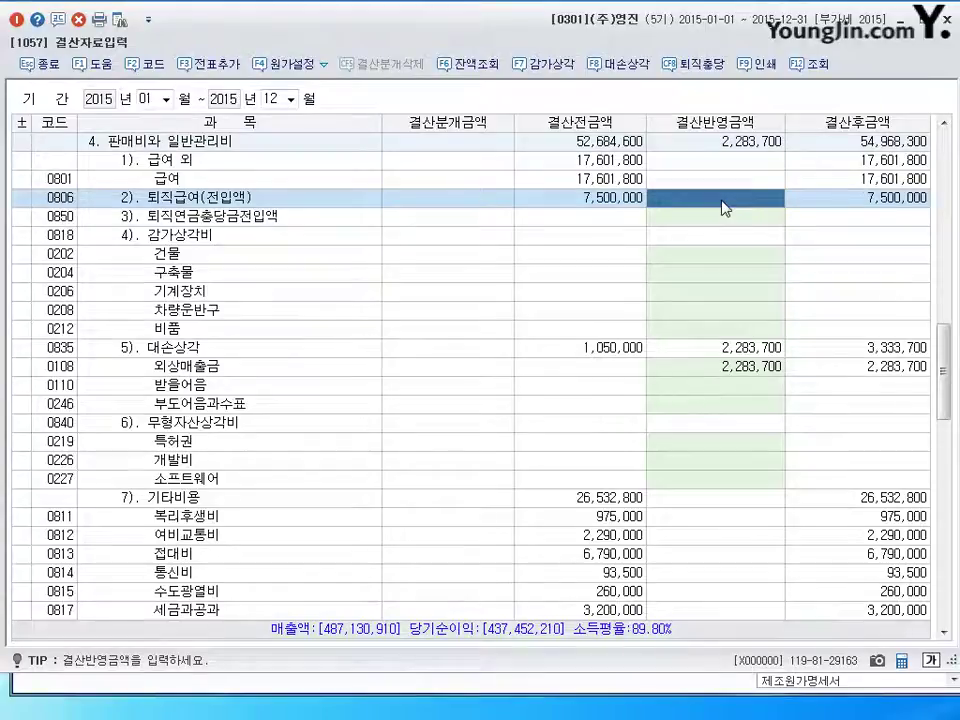
# - Review the 퇴직충당부채 calculation for 퇴직급여 and leave it without applying anything to the closing data
pyautogui.click(697, 64)
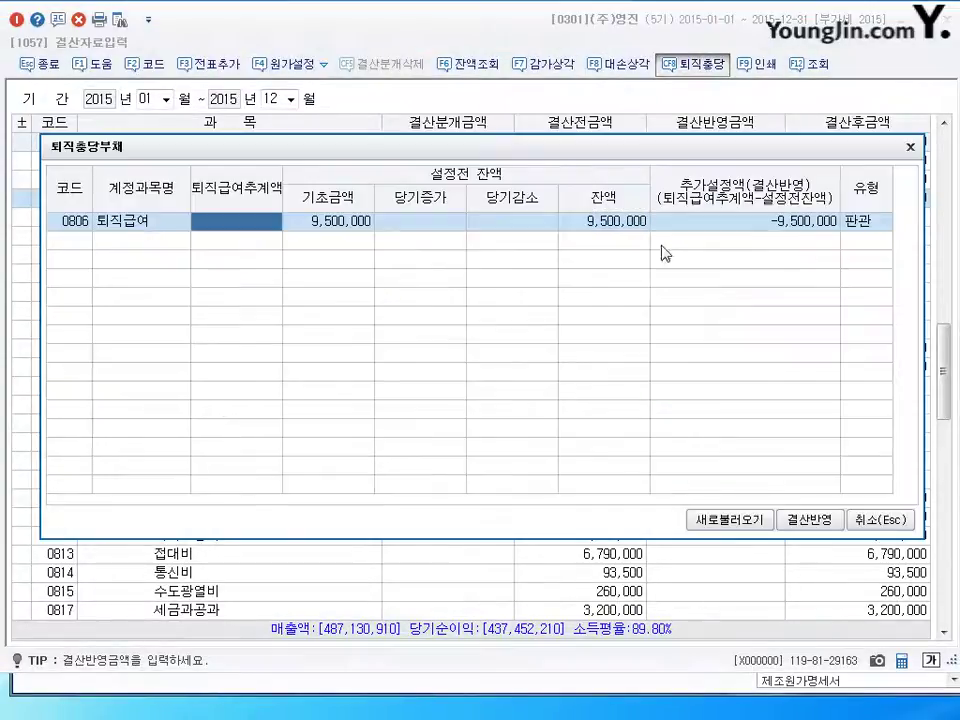
pyautogui.moveTo(640, 155); pyautogui.dragTo(628, 163)
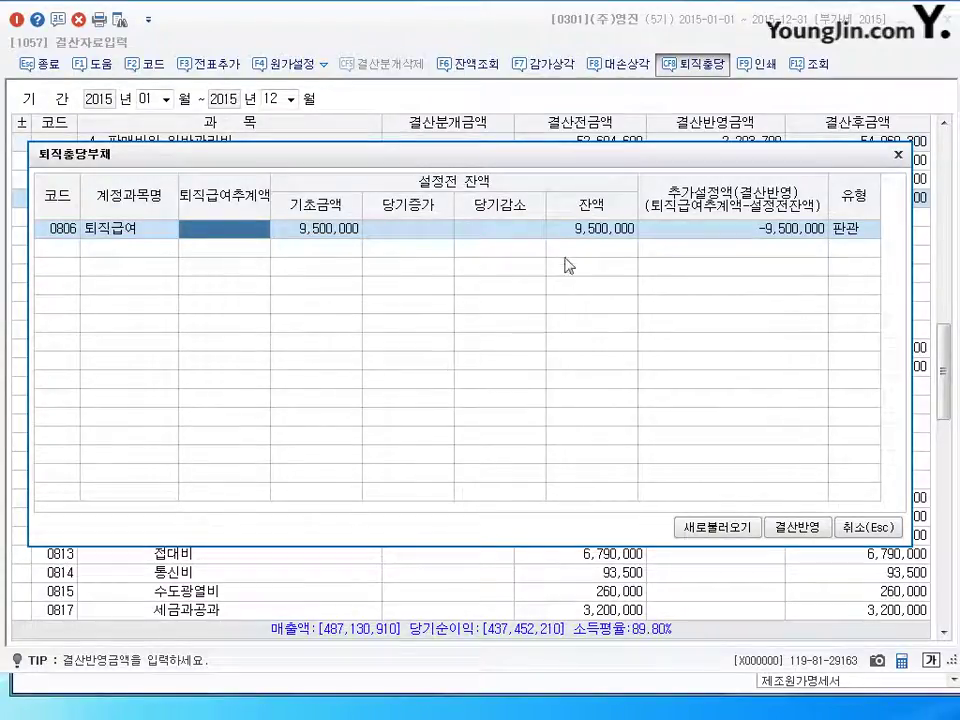
pyautogui.click(864, 527)
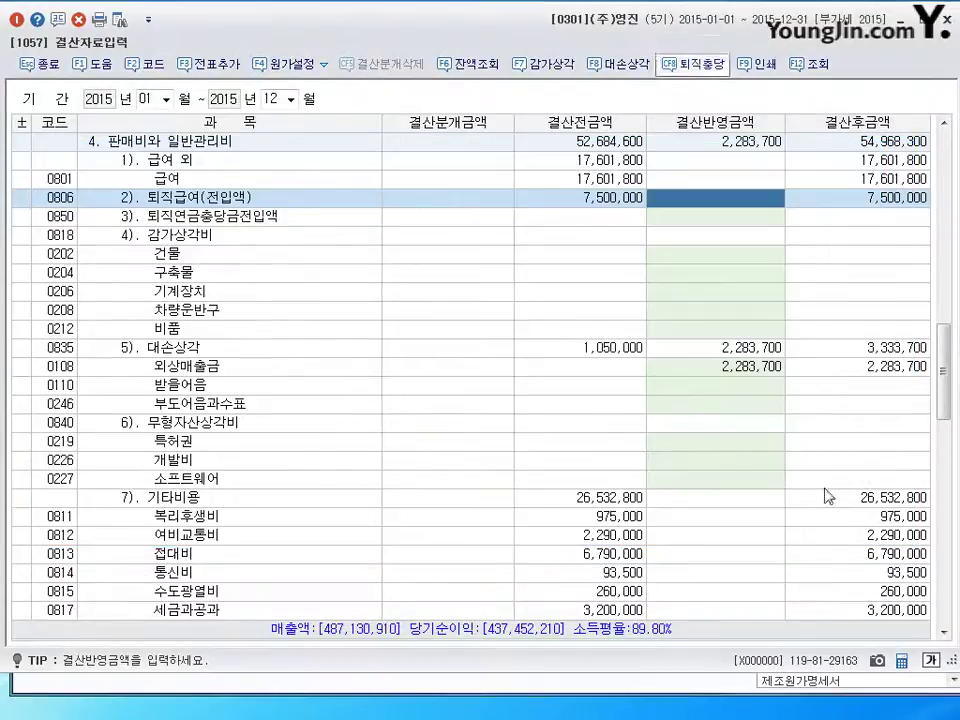
# - Review the 대손상각 calculation once more without the saved data, and leave it without applying
pyautogui.click(625, 66)
pyautogui.click(580, 366)
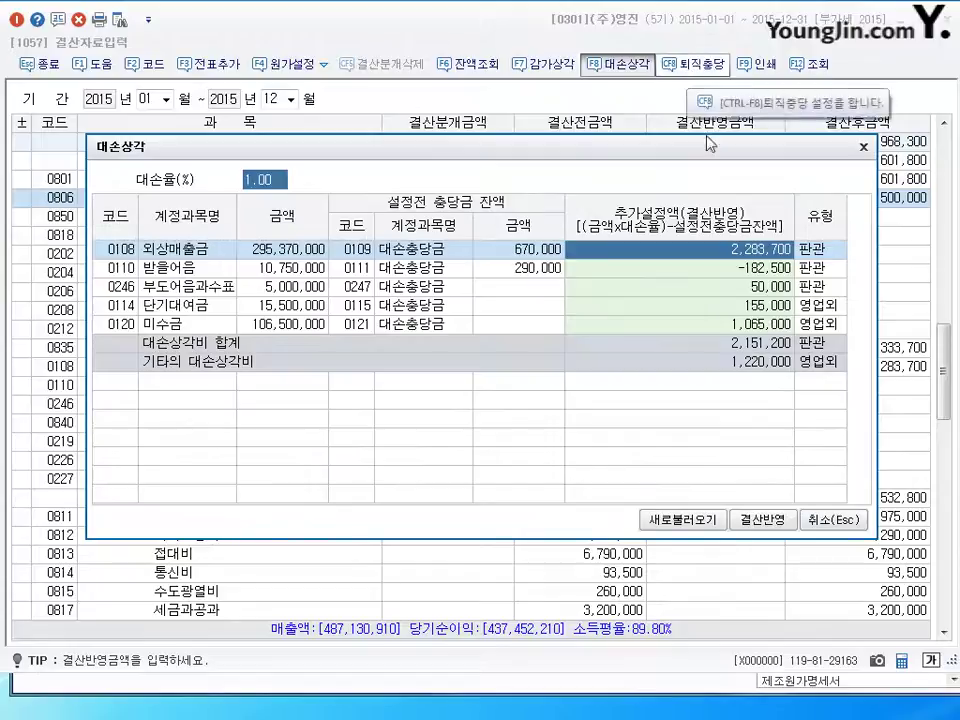
pyautogui.click(846, 518)
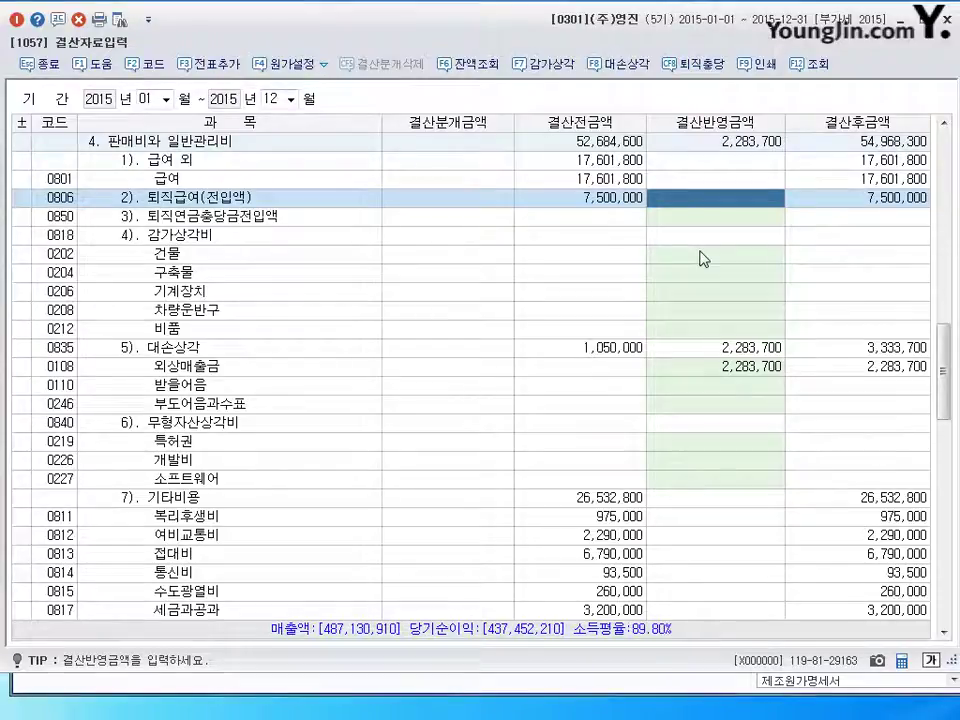
# - Examine the 선납세금 and 추가계상액 entry fields under 법인세등 at the end of the closing data
pyautogui.moveTo(949, 364); pyautogui.dragTo(955, 620)
pyautogui.click(322, 555)
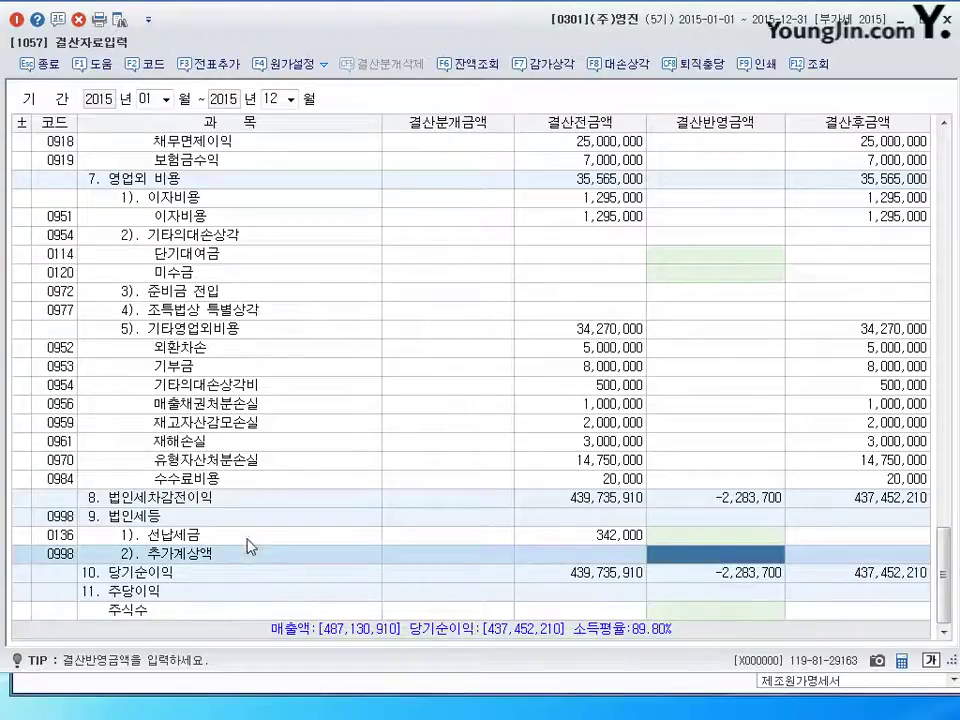
pyautogui.press('Up')
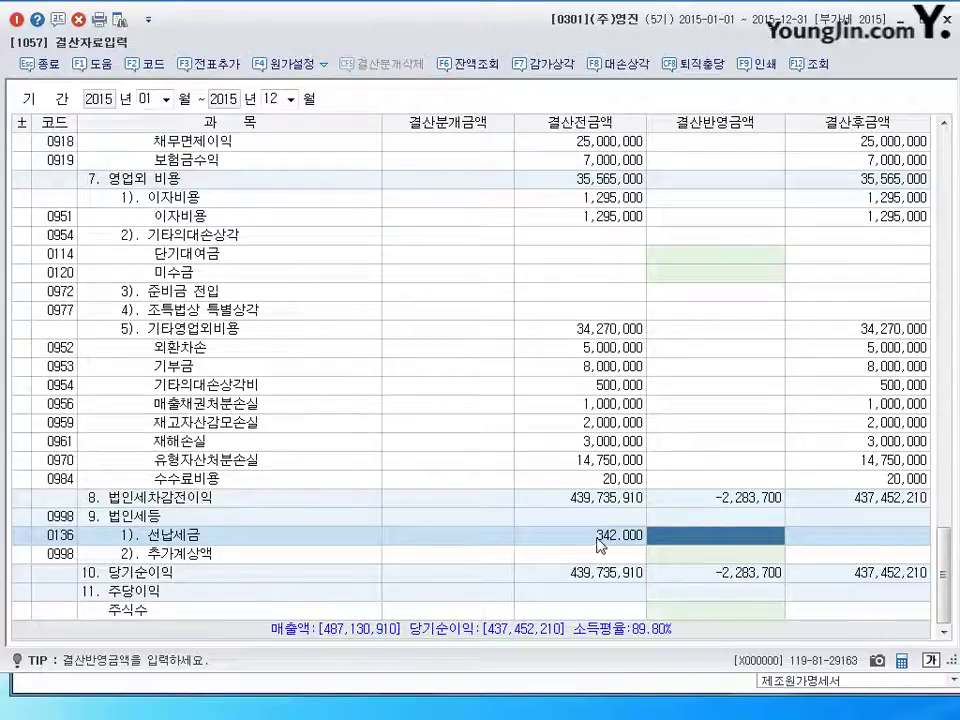
pyautogui.click(721, 555)
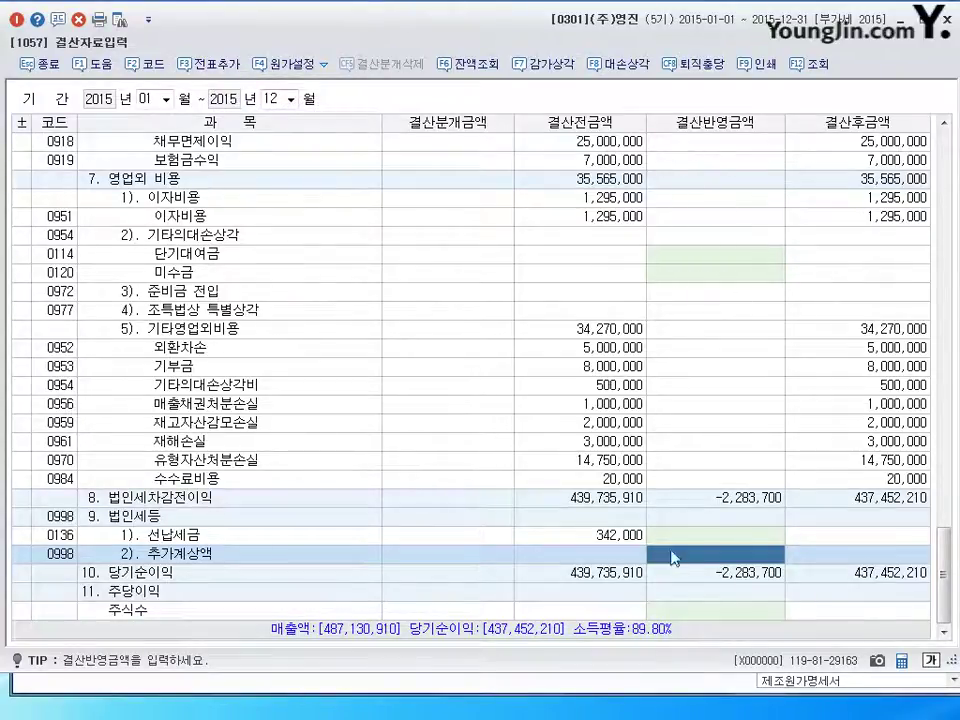
# - Add the closing journal entries to 일반전표 and leave 결산자료입력
pyautogui.click(203, 63)
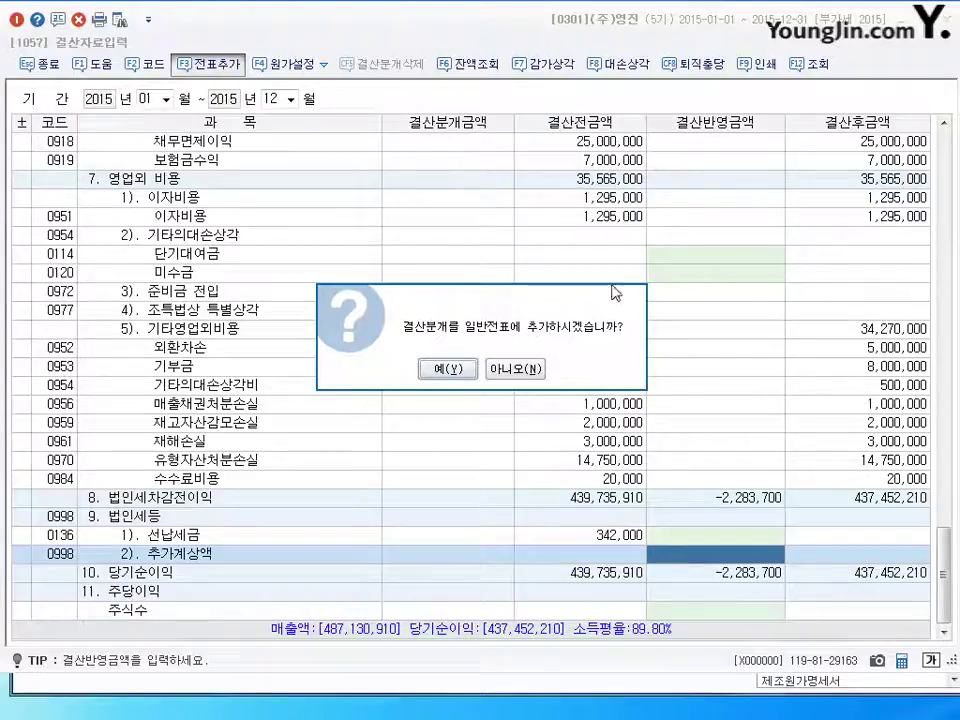
pyautogui.click(450, 369)
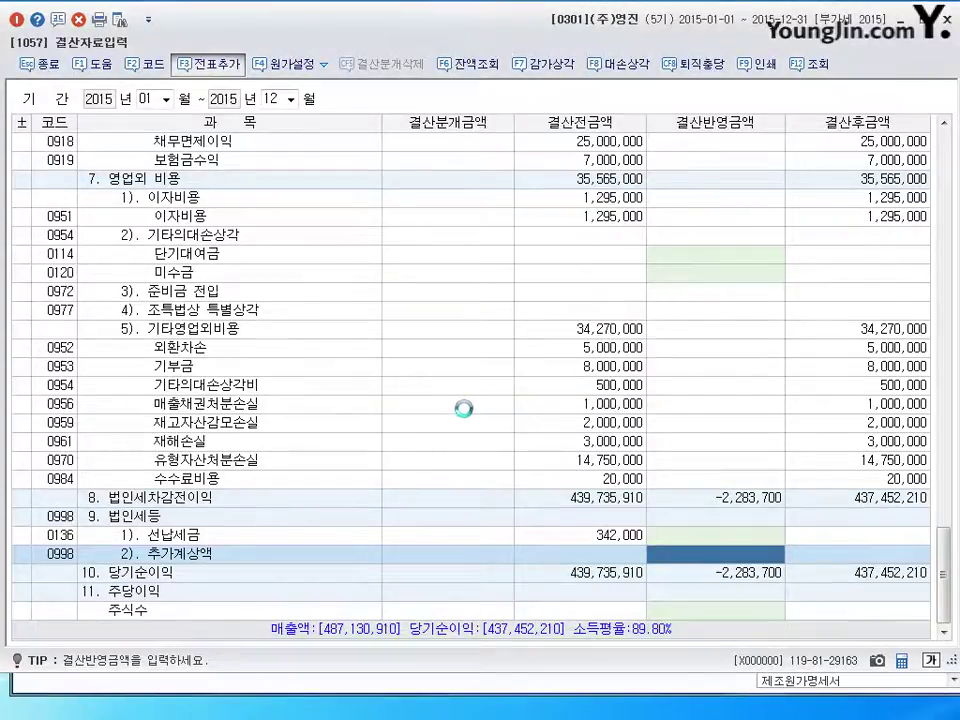
pyautogui.press('Escape')
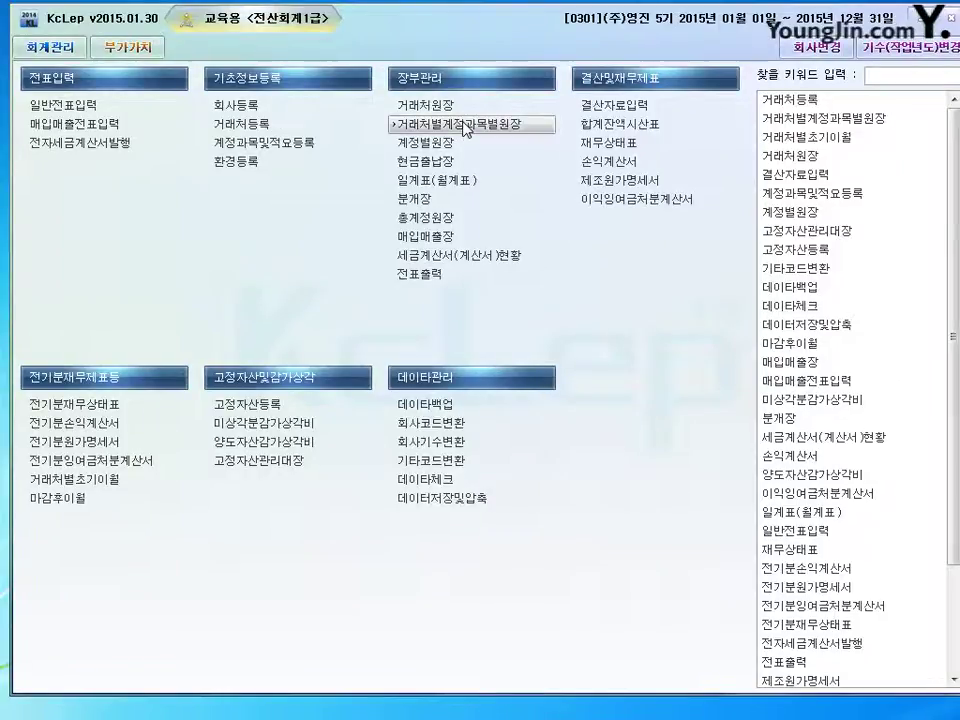
# - Open 일반전표입력 and load the vouchers dated December 31, 2015
pyautogui.press('Return')
pyautogui.write('12')
pyautogui.press('Return')
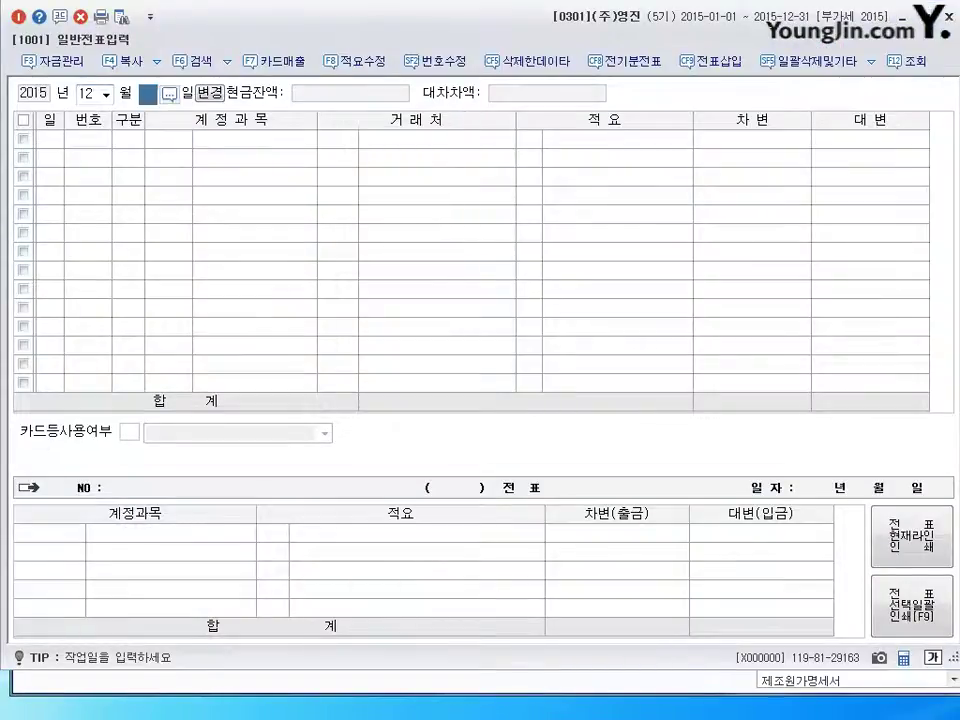
pyautogui.write('31')
pyautogui.press('Return')
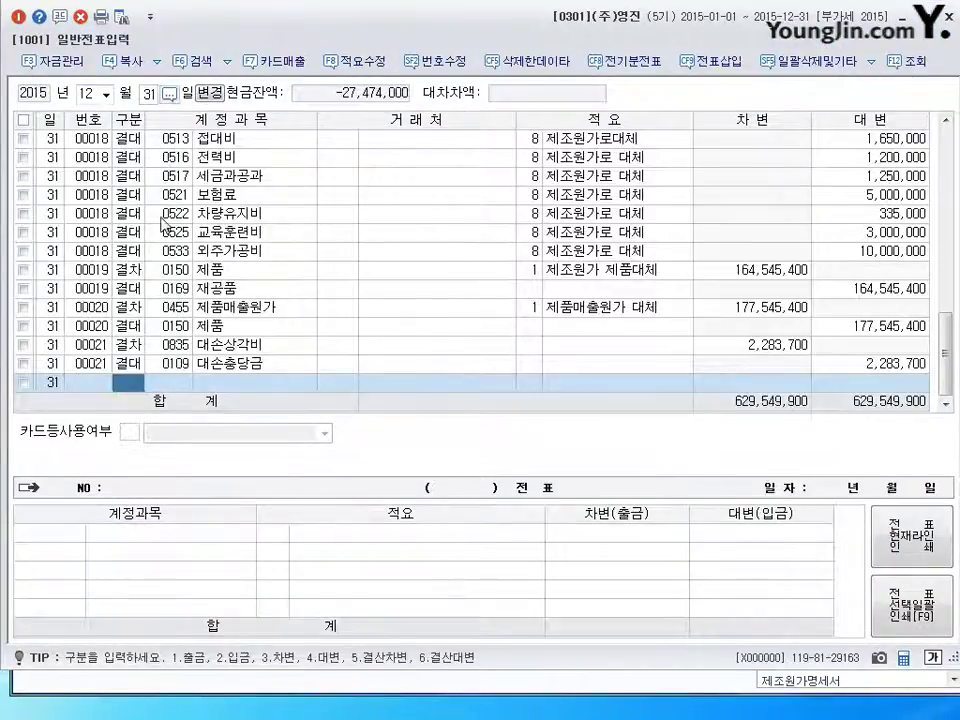
# - Examine the automatically generated 결차 and 결대 closing entries among the December 31 vouchers
pyautogui.click(127, 157)
pyautogui.scroll(3, 120, 218)
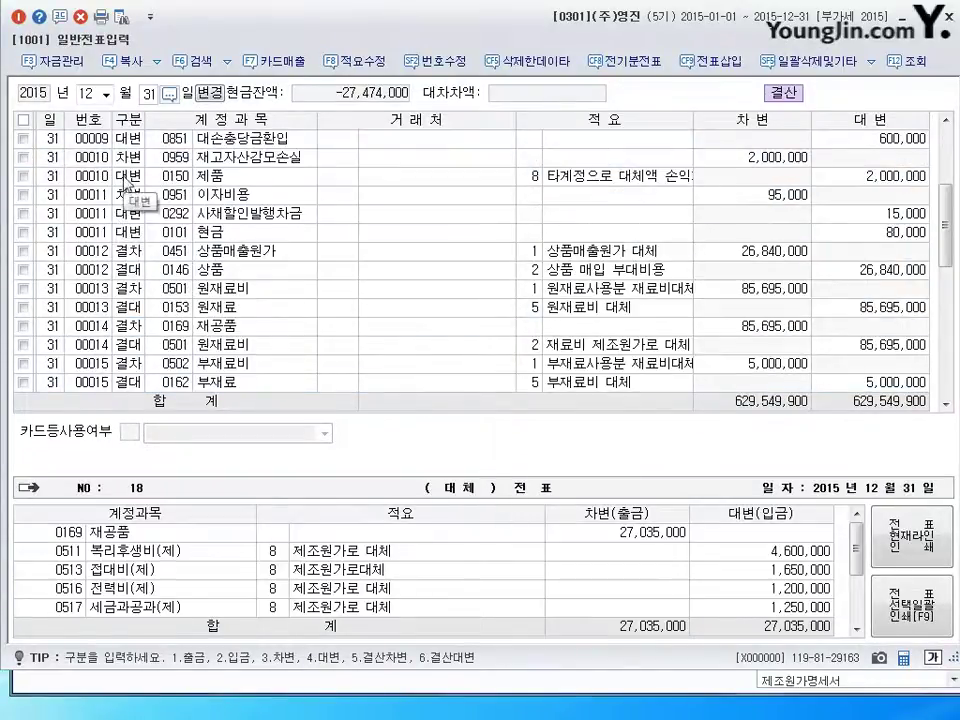
pyautogui.scroll(-3, 120, 230)
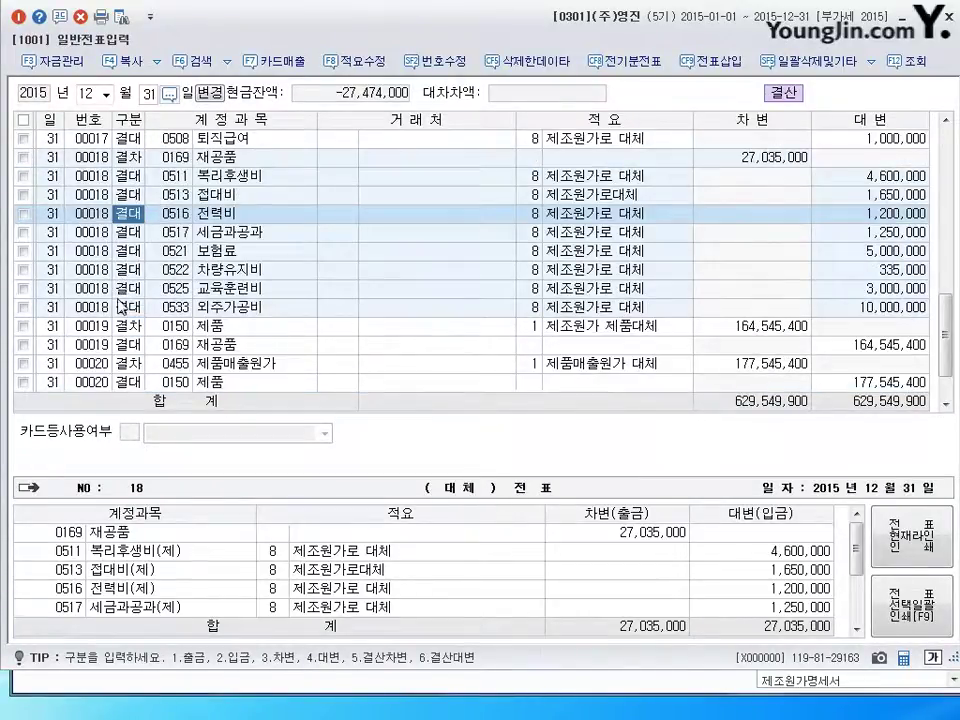
pyautogui.click(128, 288)
pyautogui.scroll(-1, 137, 338)
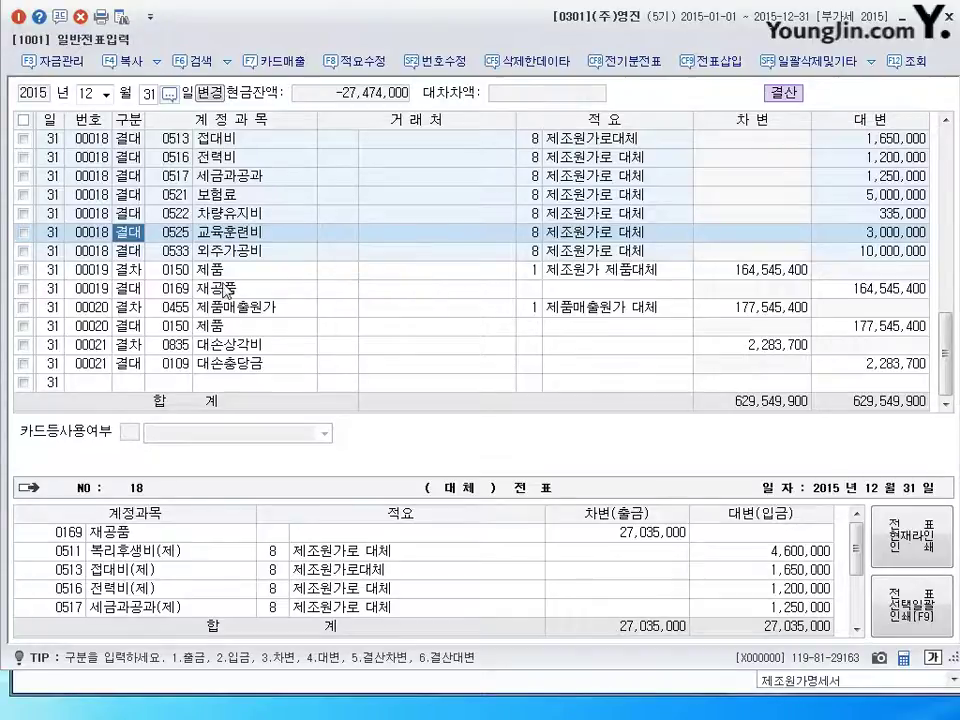
pyautogui.scroll(15, 217, 300)
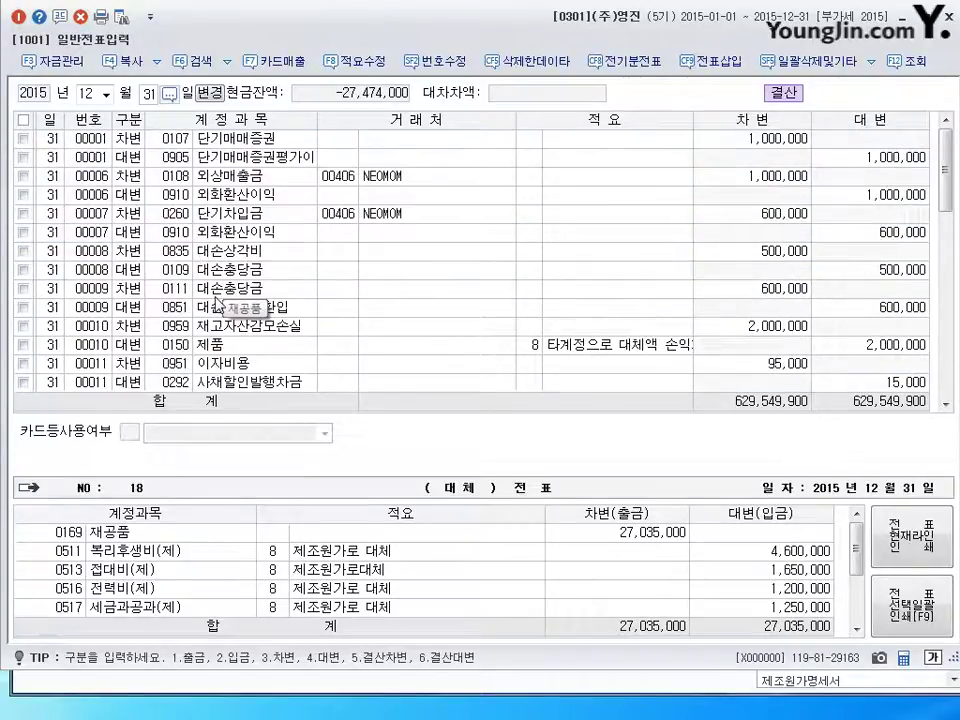
# - Compare the manually entered 차변 and 대변 lines with the automatic closing lines, and leave 일반전표입력
pyautogui.click(128, 137)
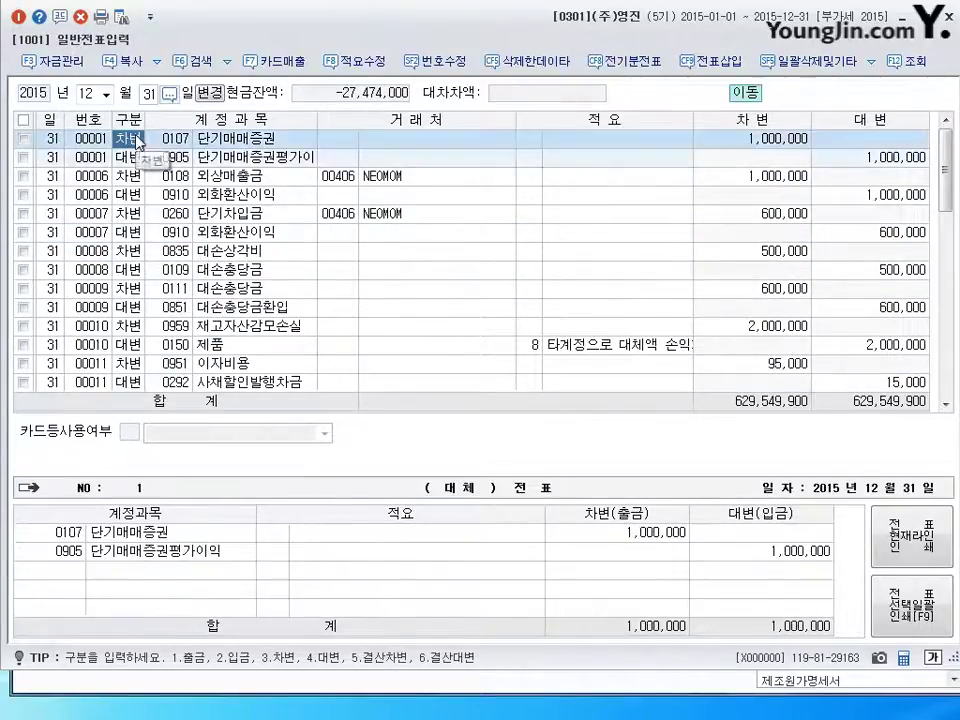
pyautogui.click(138, 157)
pyautogui.click(127, 140)
pyautogui.click(130, 158)
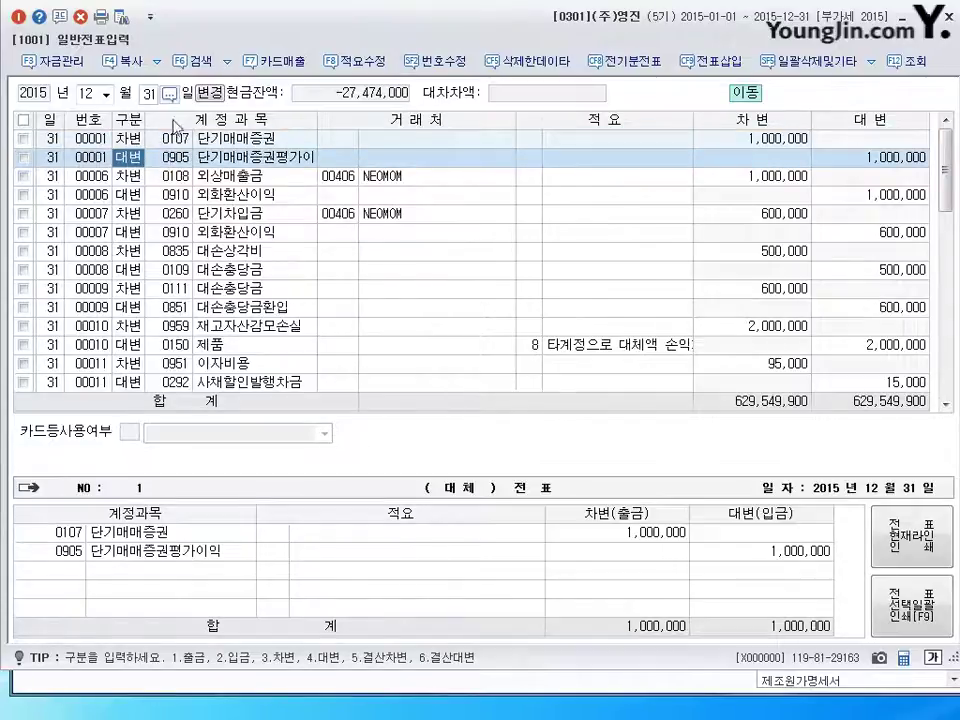
pyautogui.click(115, 195)
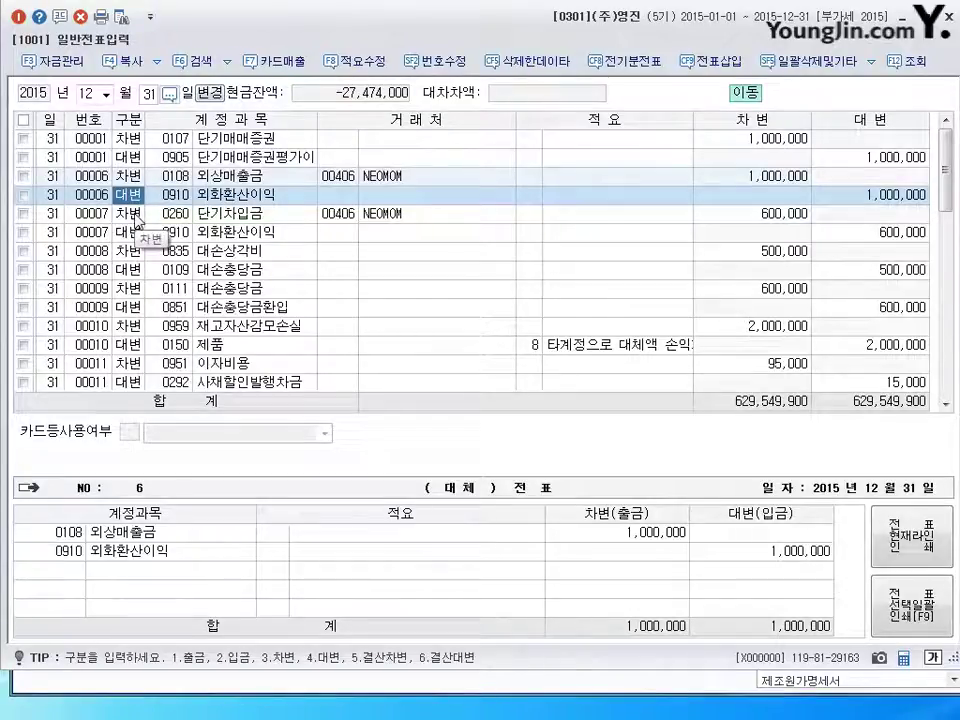
pyautogui.click(138, 143)
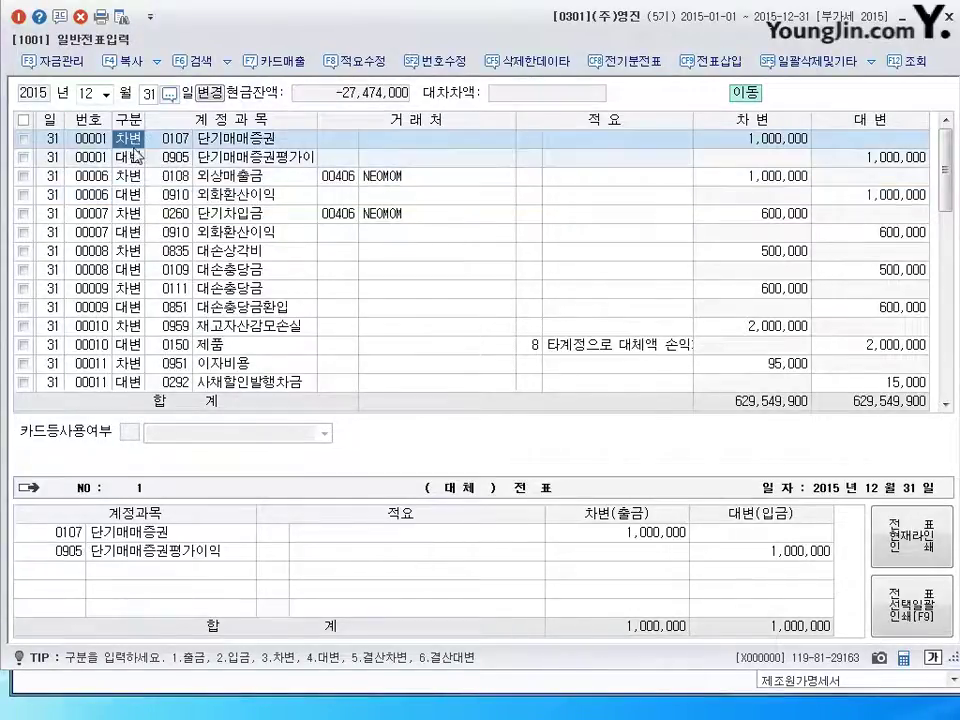
pyautogui.press('Down')
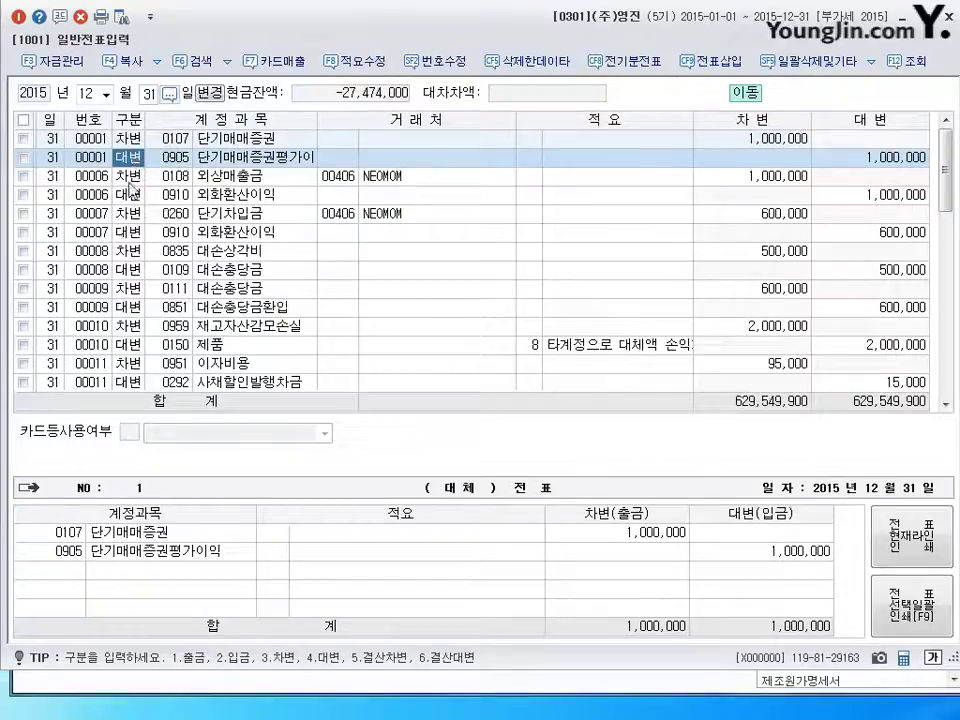
pyautogui.scroll(-4, 135, 270)
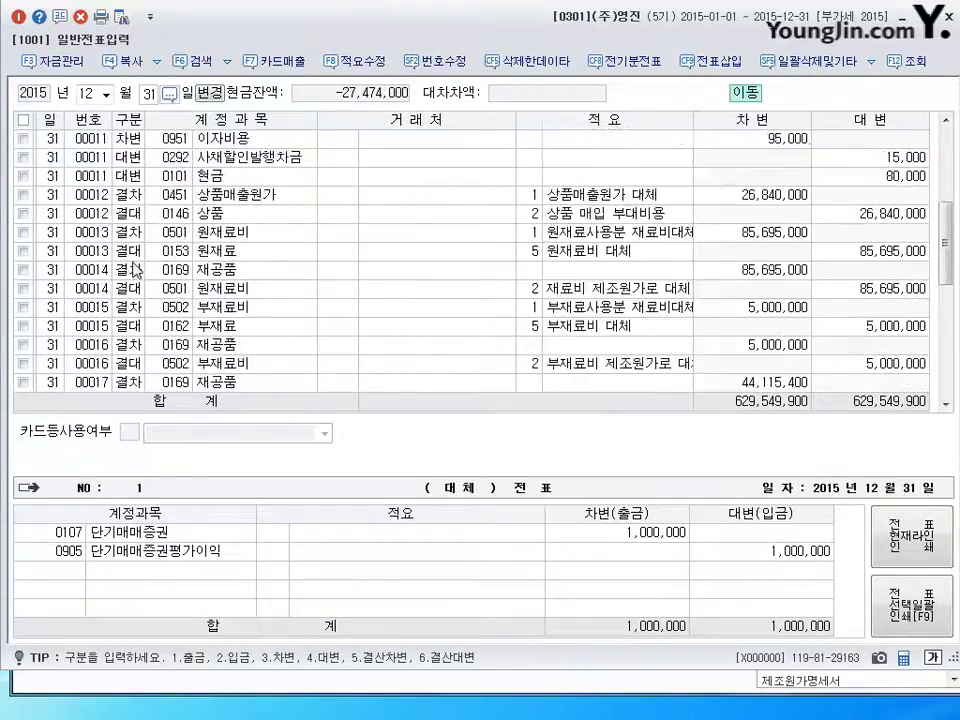
pyautogui.scroll(4, 135, 270)
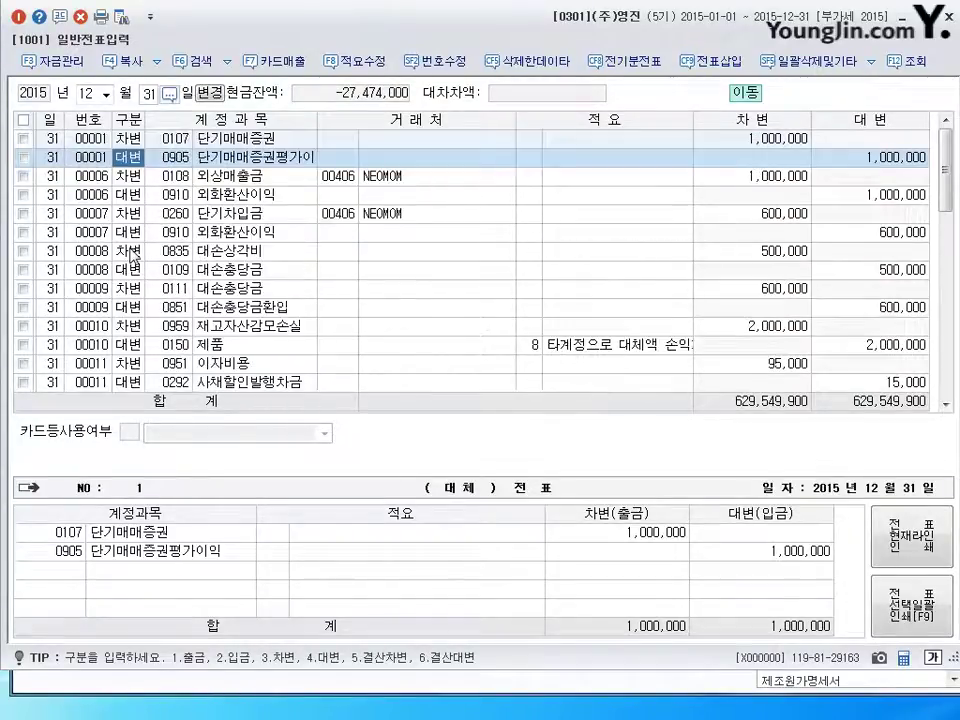
pyautogui.click(950, 17)
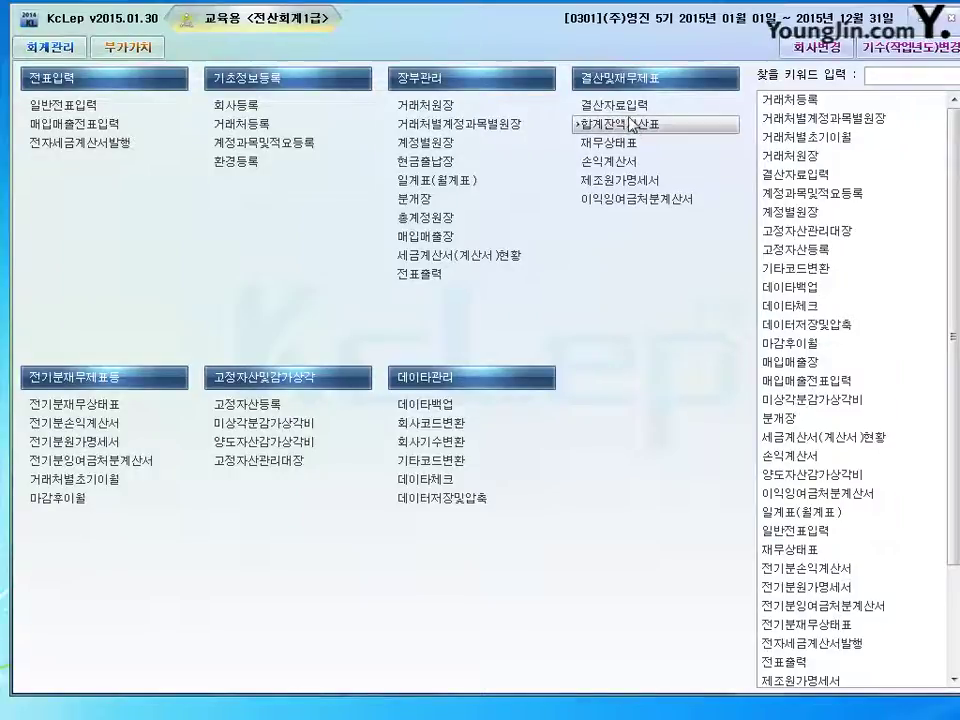
# - Delete the automatic closing journal entries from 일반전표 through 결산자료입력, and leave the closing data
pyautogui.click(614, 104)
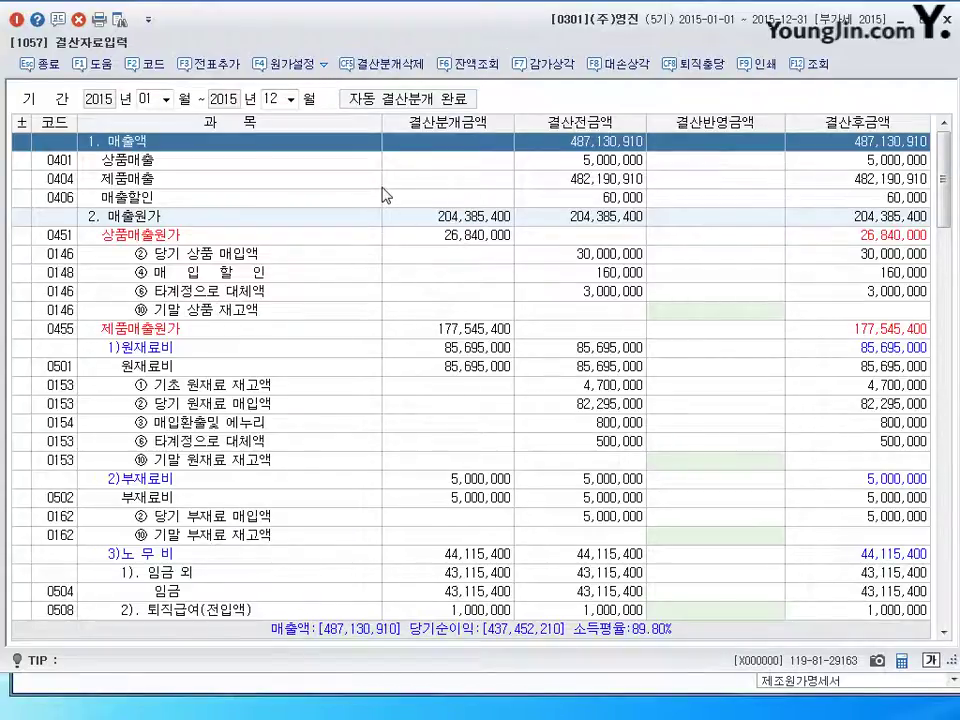
pyautogui.click(377, 66)
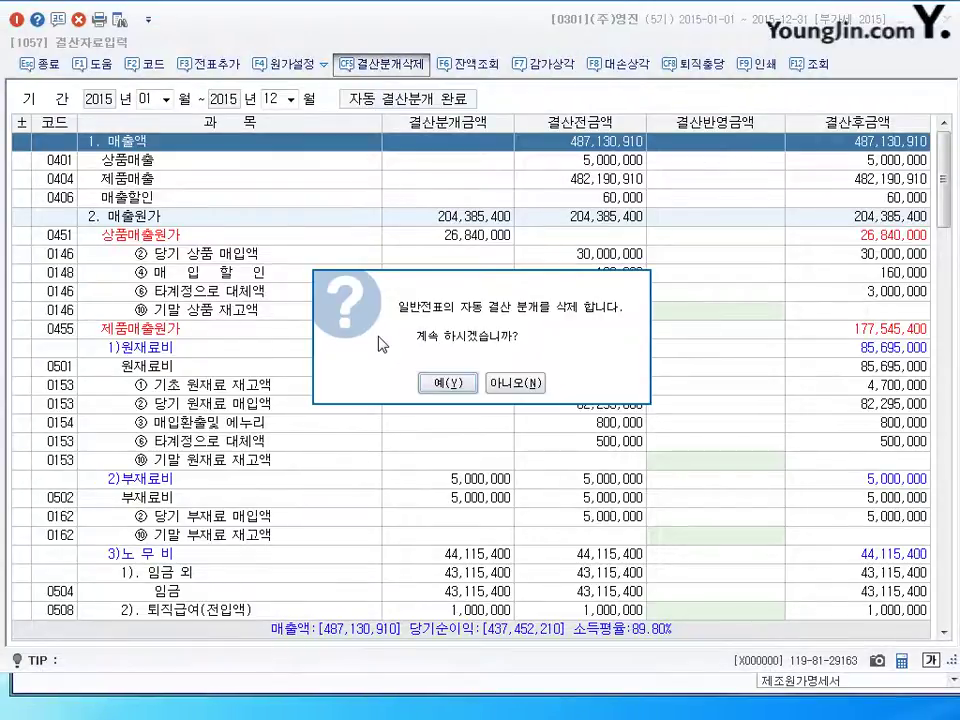
pyautogui.click(428, 382)
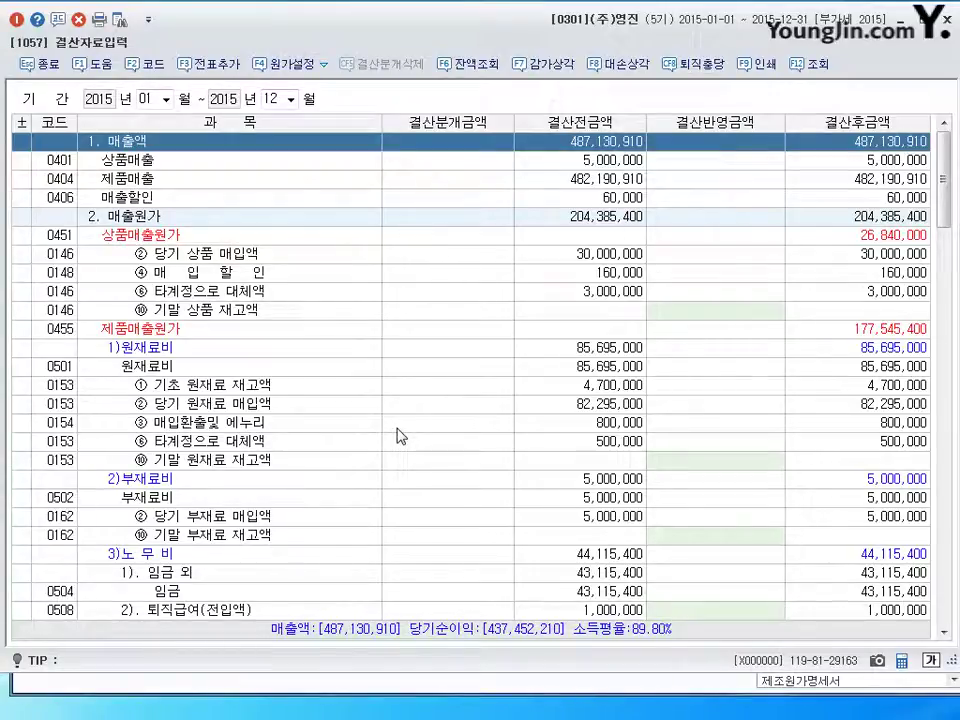
pyautogui.click(680, 310)
pyautogui.click(694, 386)
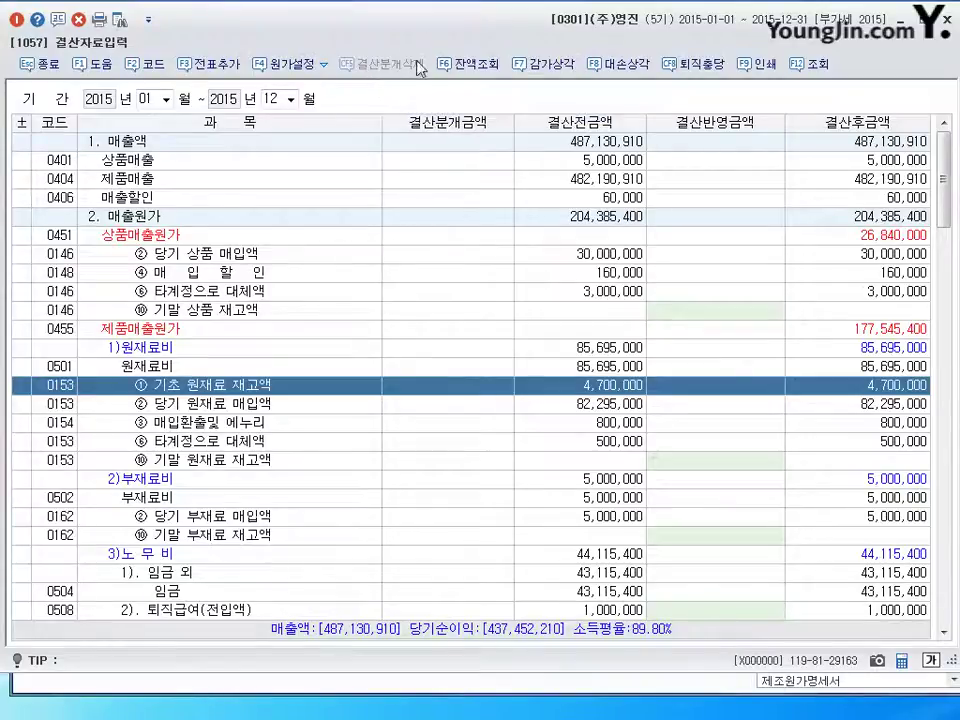
pyautogui.click(946, 18)
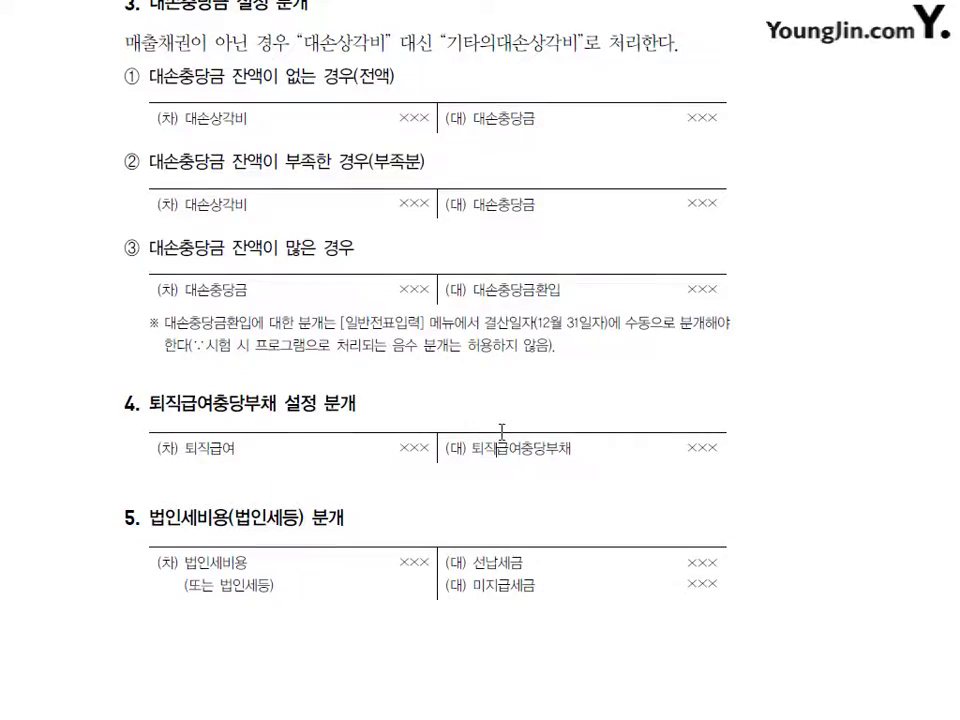
# - Switch to the textbook and look through its pages on 기간 and the 기말 재고자산 closing entries
pyautogui.scroll(-10, 497, 443)
pyautogui.scroll(-20, 497, 443)
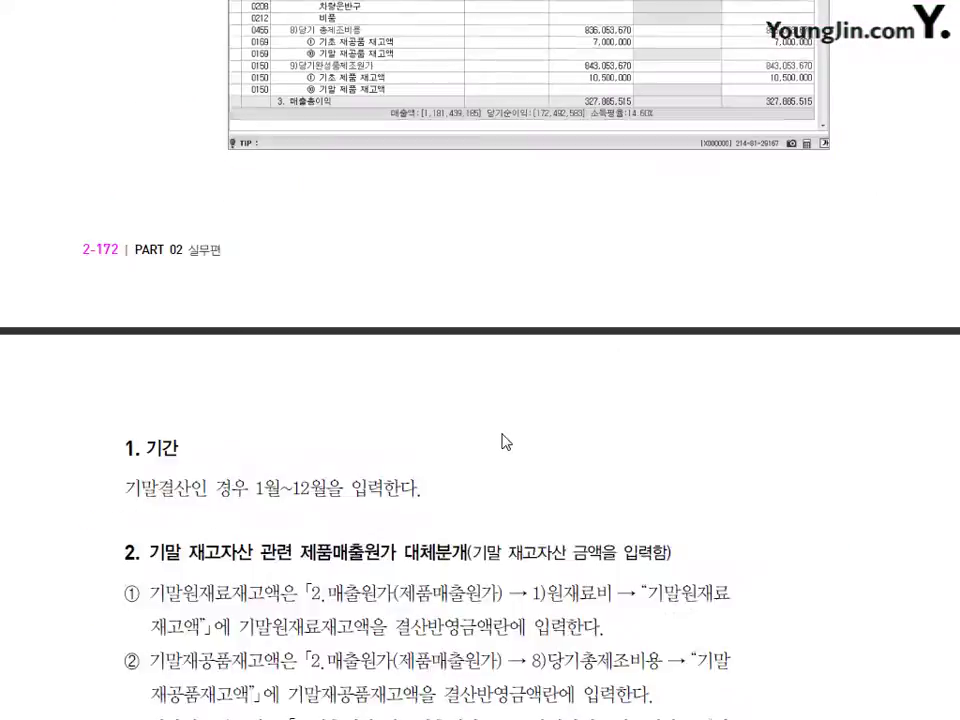
pyautogui.scroll(-15, 502, 441)
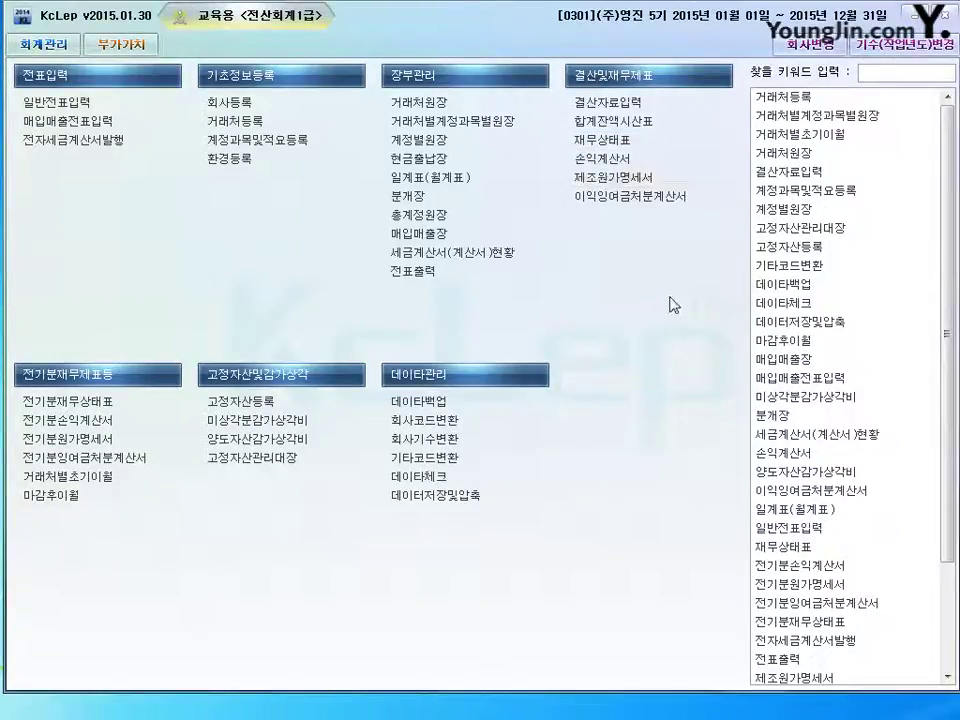
# - Review the 제조원가명세서 for December 2015 down to 당기제품 제조원가, and close it
pyautogui.click(602, 139)
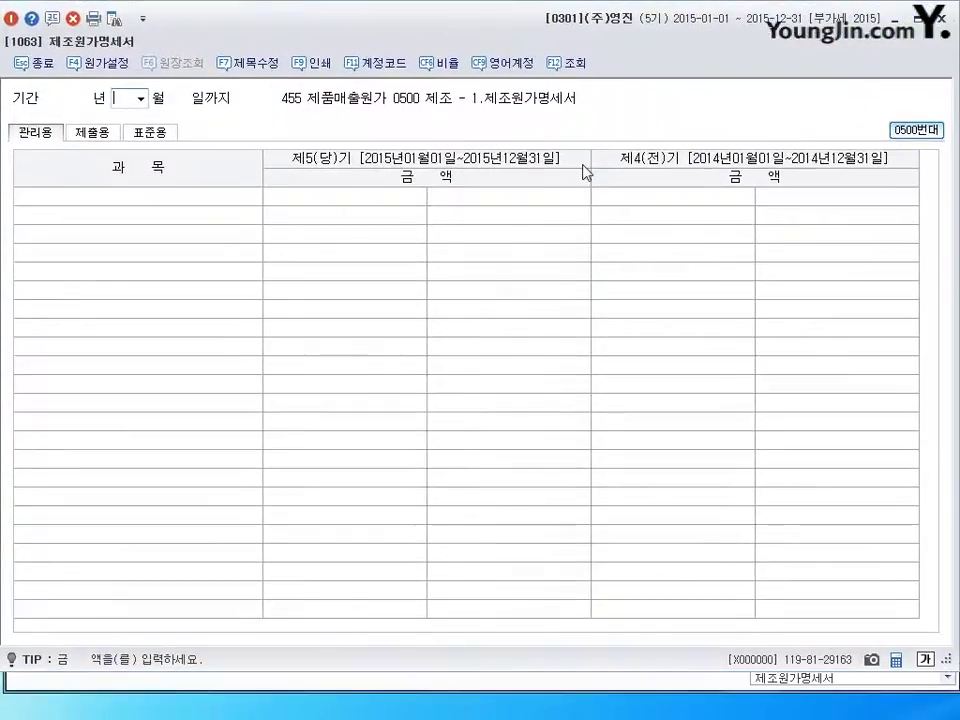
pyautogui.write('12')
pyautogui.press('Return')
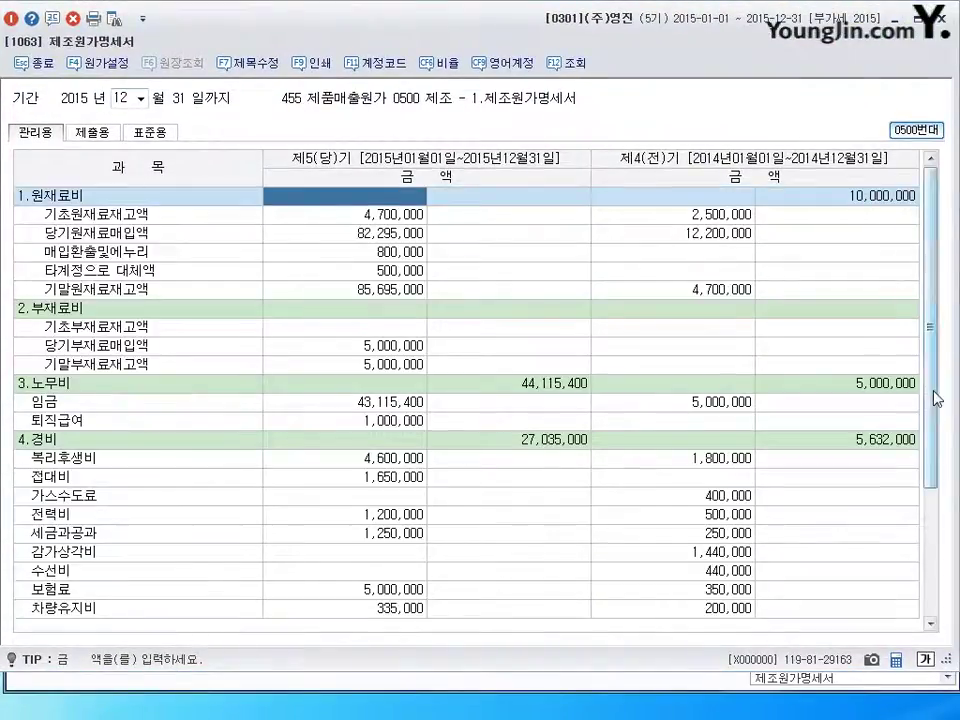
pyautogui.scroll(-3, 937, 397)
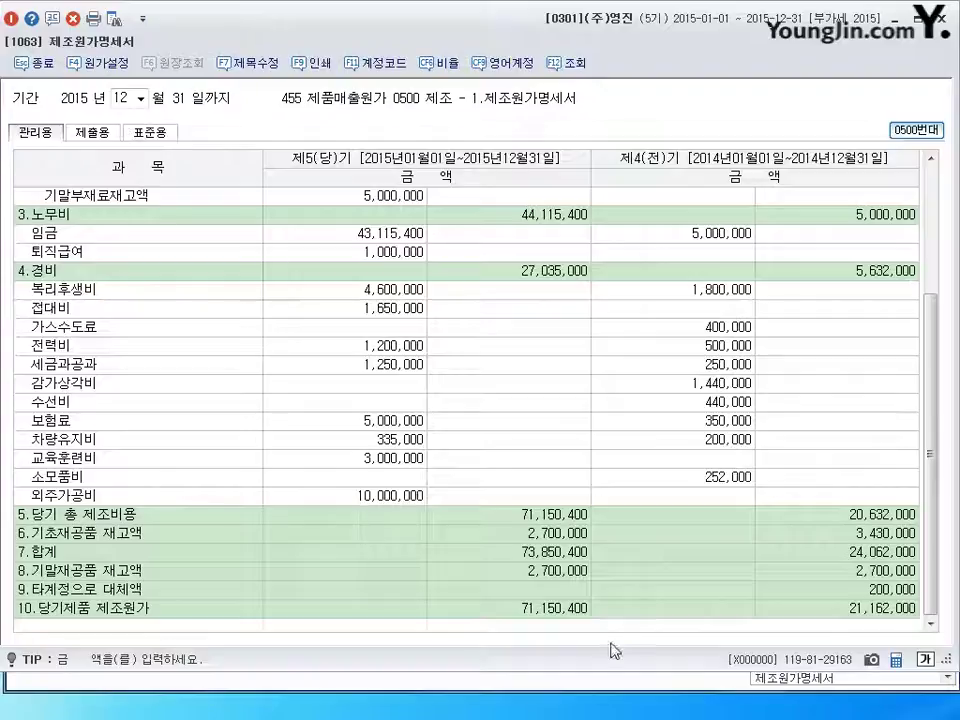
pyautogui.press('Escape')
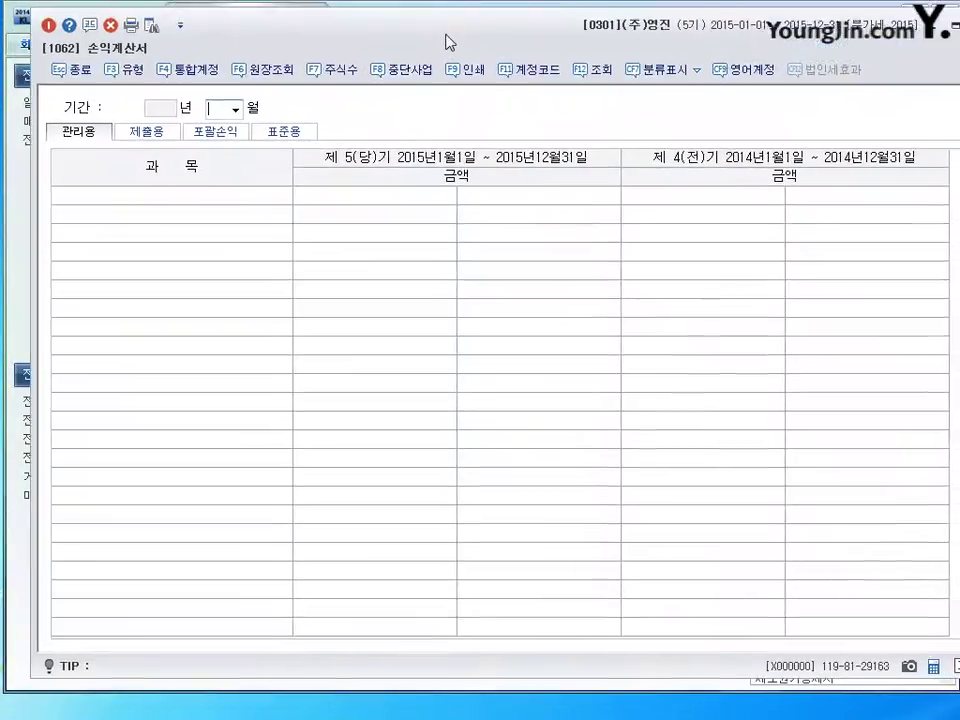
# - Check the 당기제품제조원가 line in the December 2015 손익계산서, and close the statement
pyautogui.moveTo(446, 42); pyautogui.dragTo(420, 36)
pyautogui.write('12')
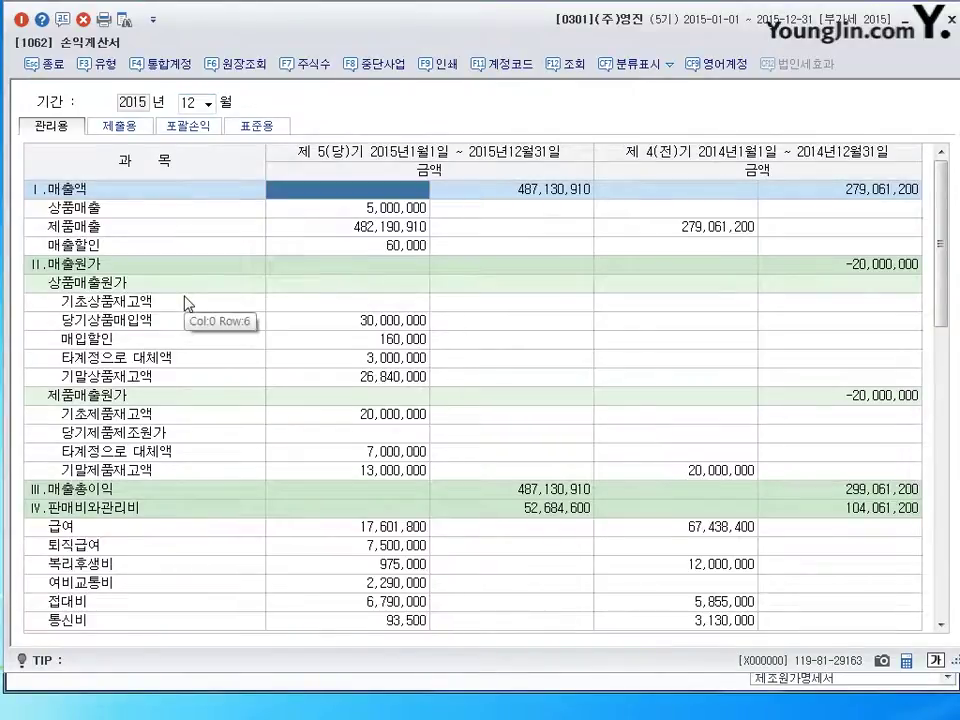
pyautogui.click(160, 433)
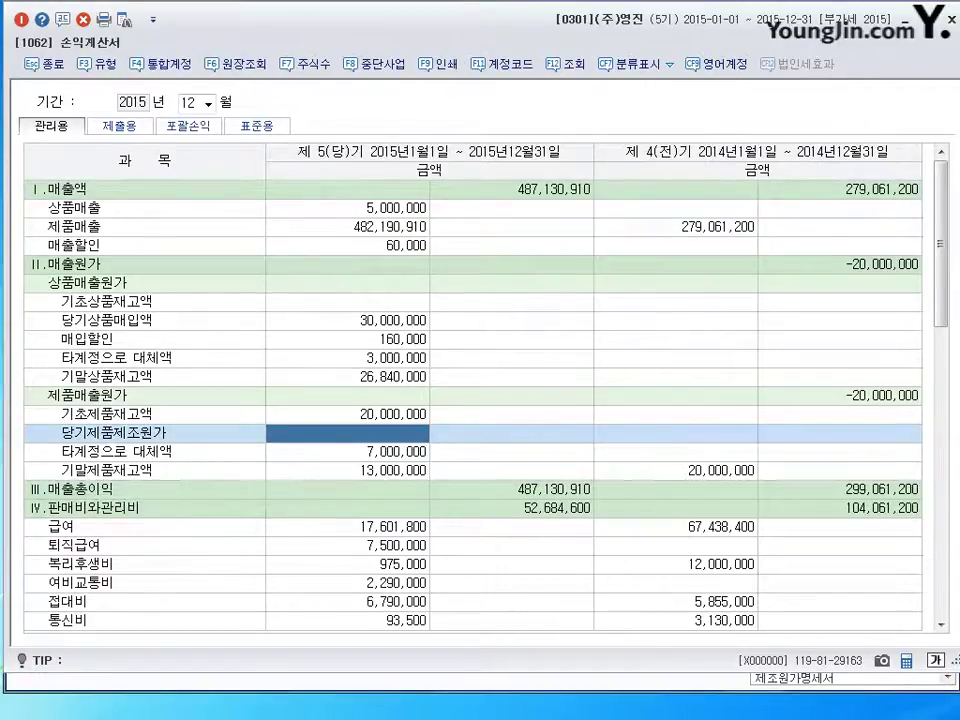
pyautogui.click(953, 27)
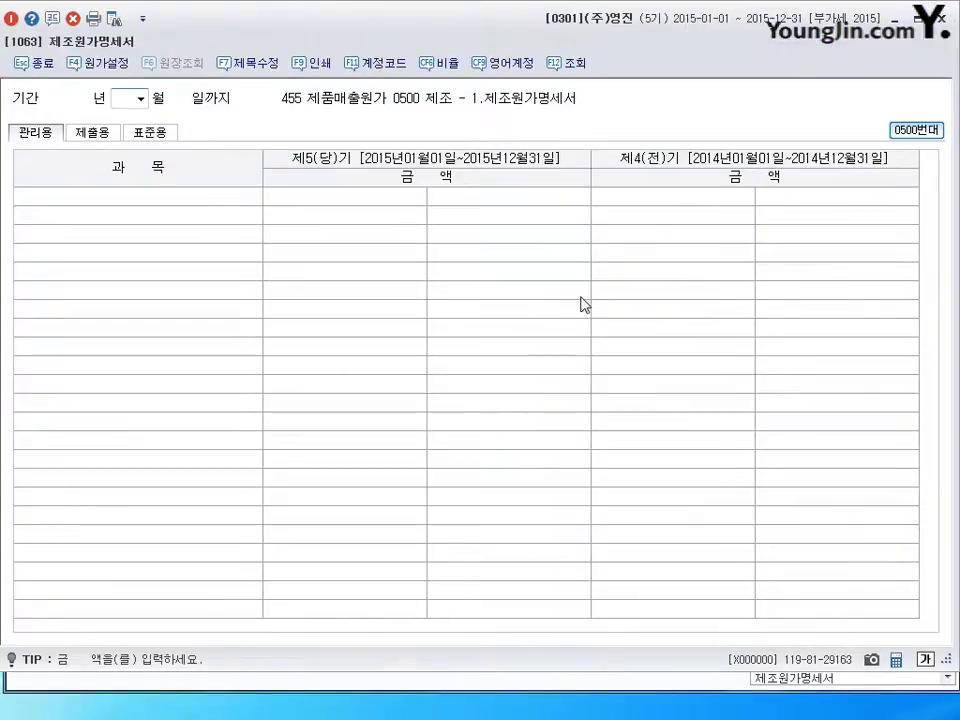
# - Reload the 제조원가명세서 for December and check the current-period 당기제품 제조원가 amount against the cost items above it
pyautogui.write('12')
pyautogui.press('Return')
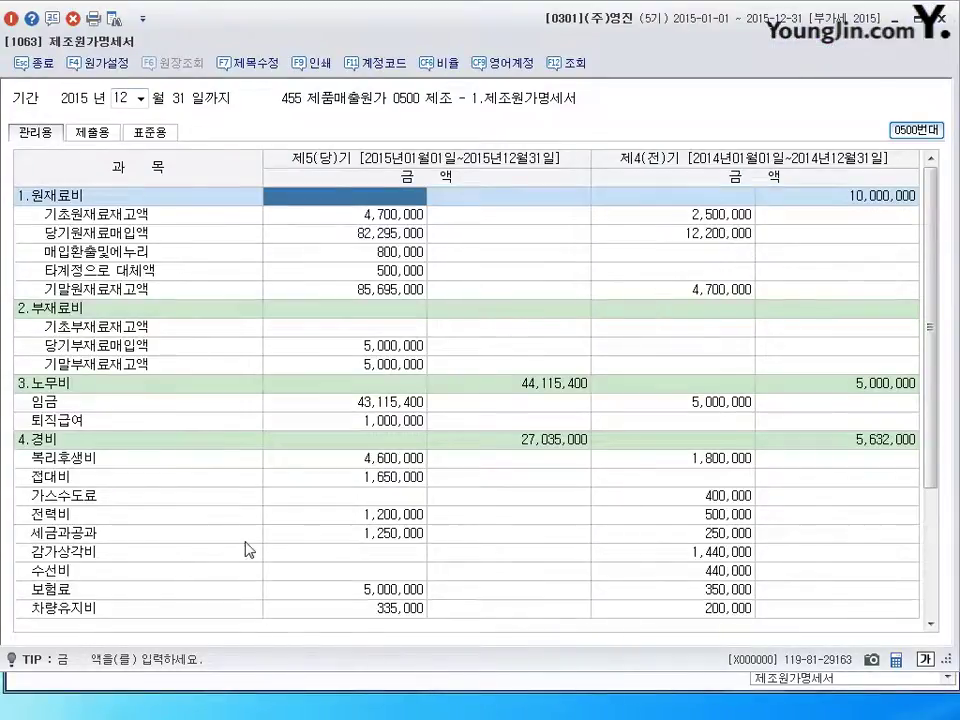
pyautogui.scroll(-3, 373, 628)
pyautogui.click(317, 610)
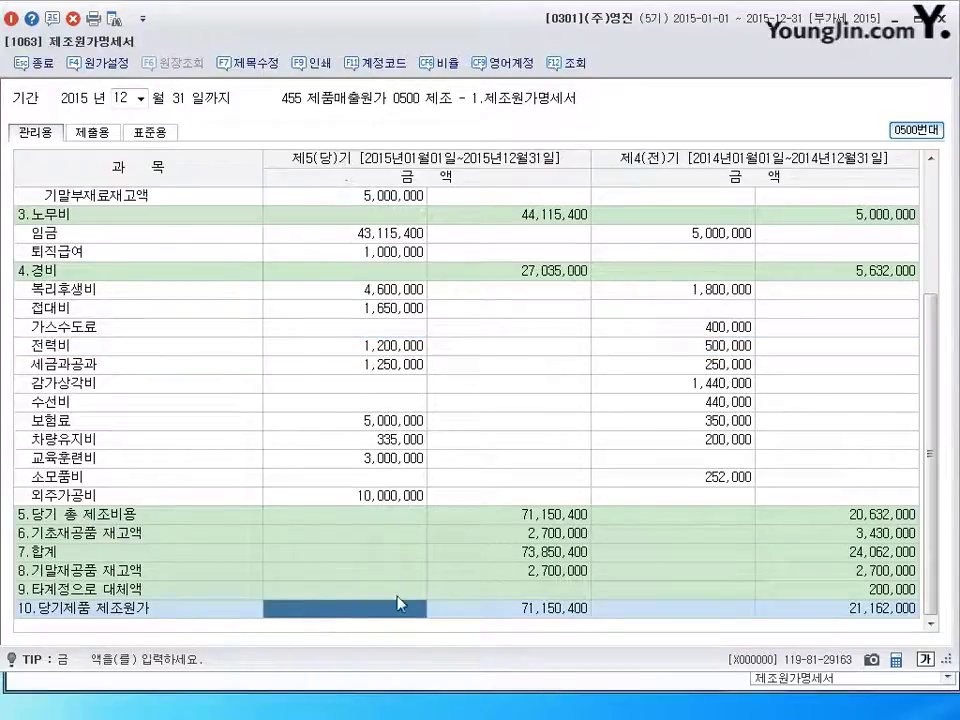
pyautogui.click(551, 612)
pyautogui.scroll(3, 551, 612)
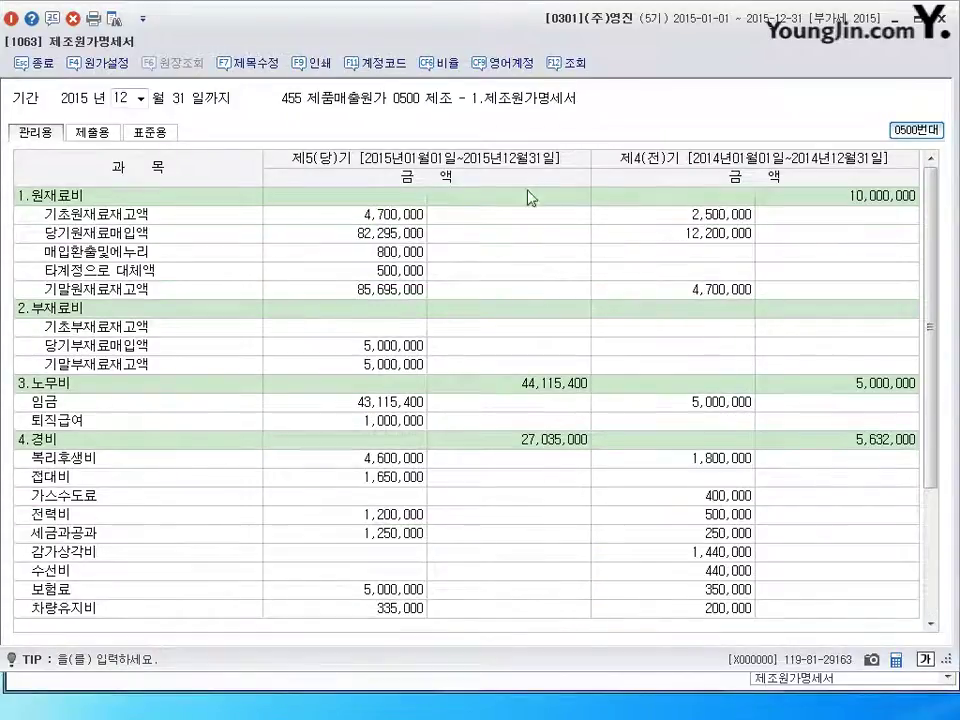
pyautogui.scroll(-3, 537, 618)
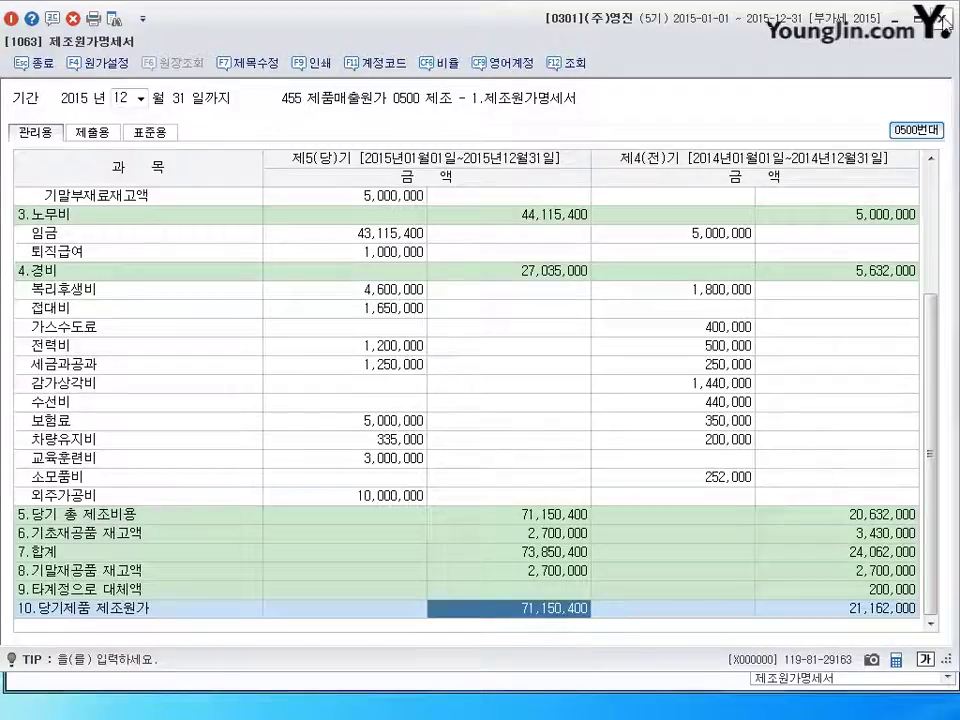
pyautogui.press('Escape')
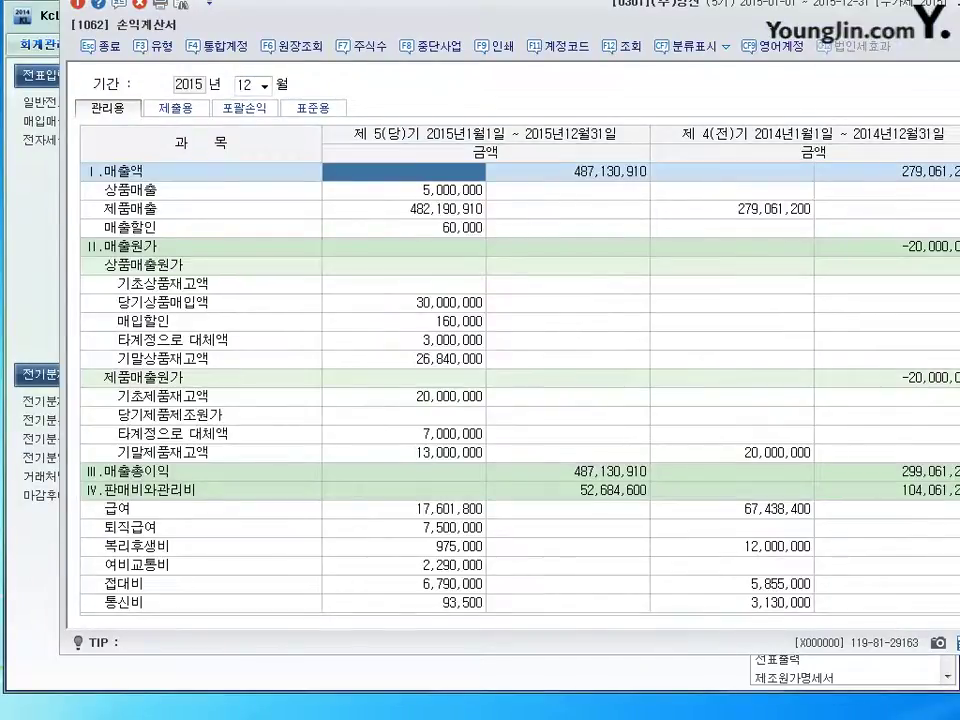
# - Review the December 2015 손익계산서 from 매출액 through the 영업외수익 items
pyautogui.moveTo(603, 6); pyautogui.dragTo(543, 27)
pyautogui.scroll(-7, 387, 453)
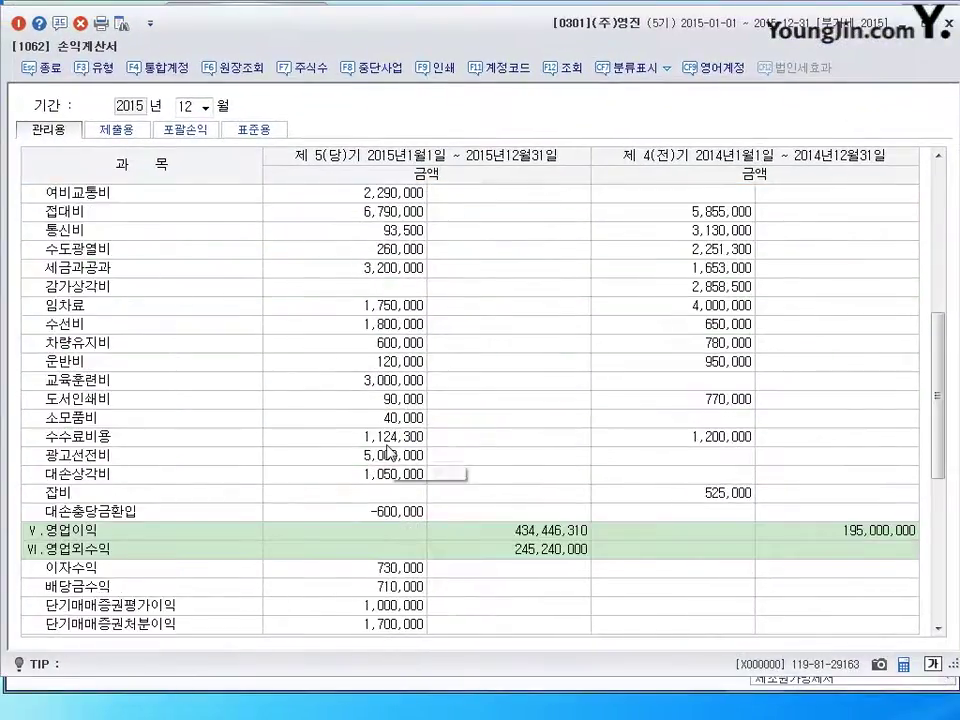
pyautogui.scroll(-7, 387, 453)
pyautogui.scroll(12, 387, 453)
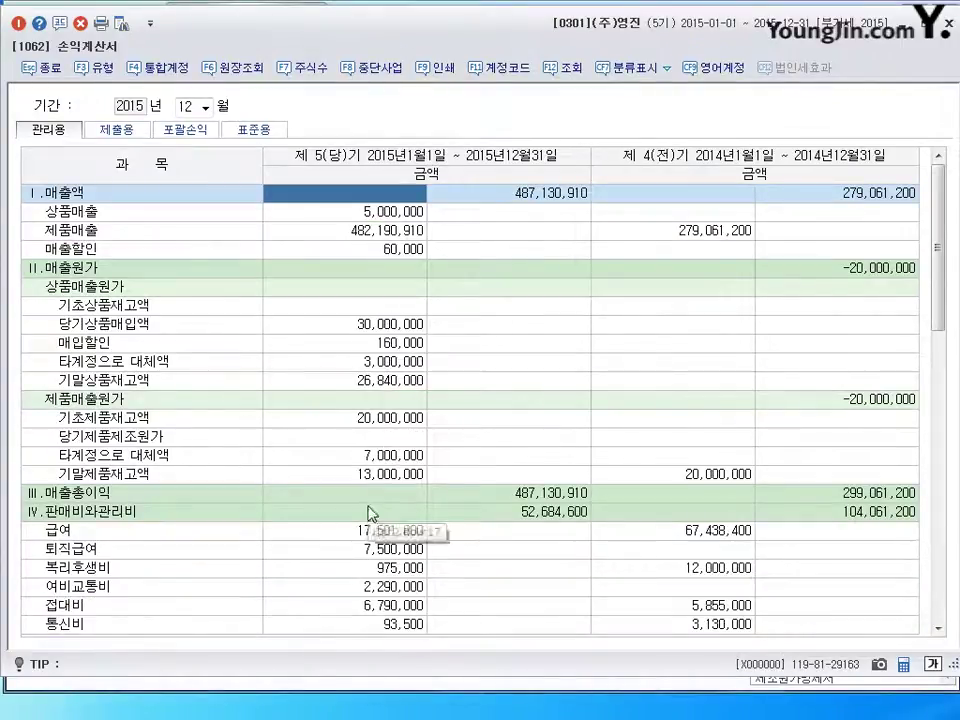
# - Check the 당기제품제조원가 line and the 당기순이익 at the end of the December 2015 손익계산서, and close the statement
pyautogui.click(379, 438)
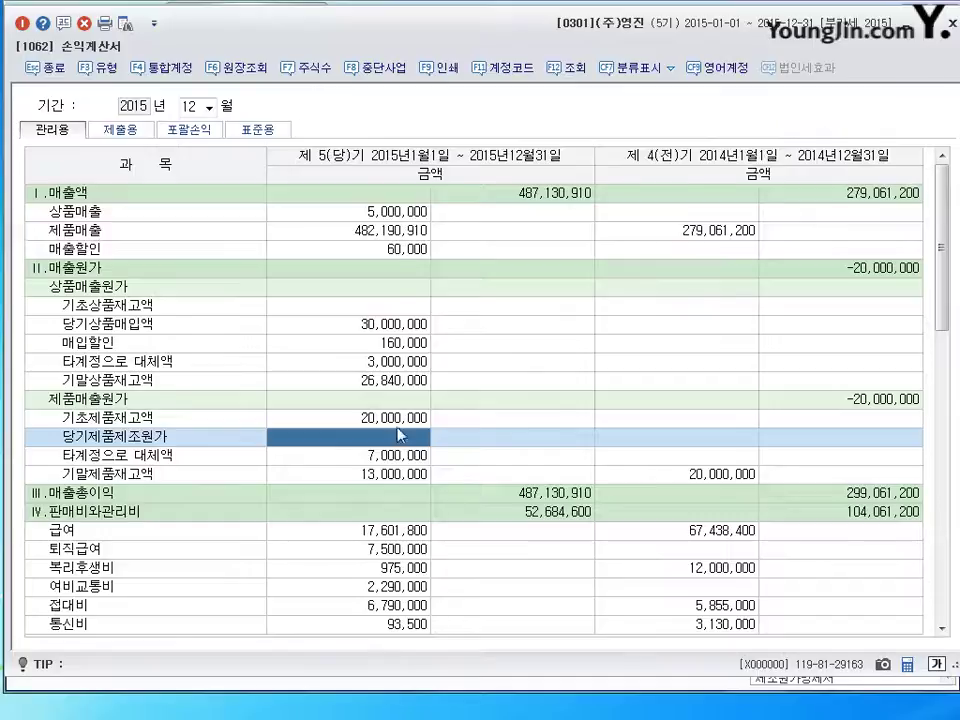
pyautogui.scroll(-12, 317, 574)
pyautogui.scroll(-1, 386, 553)
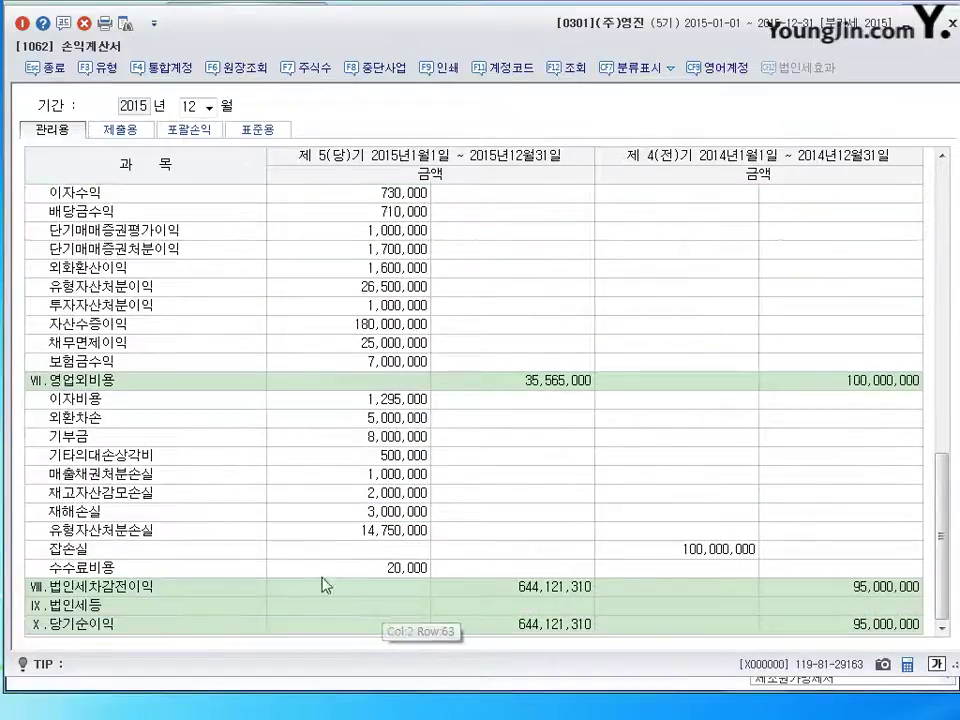
pyautogui.press('Escape')
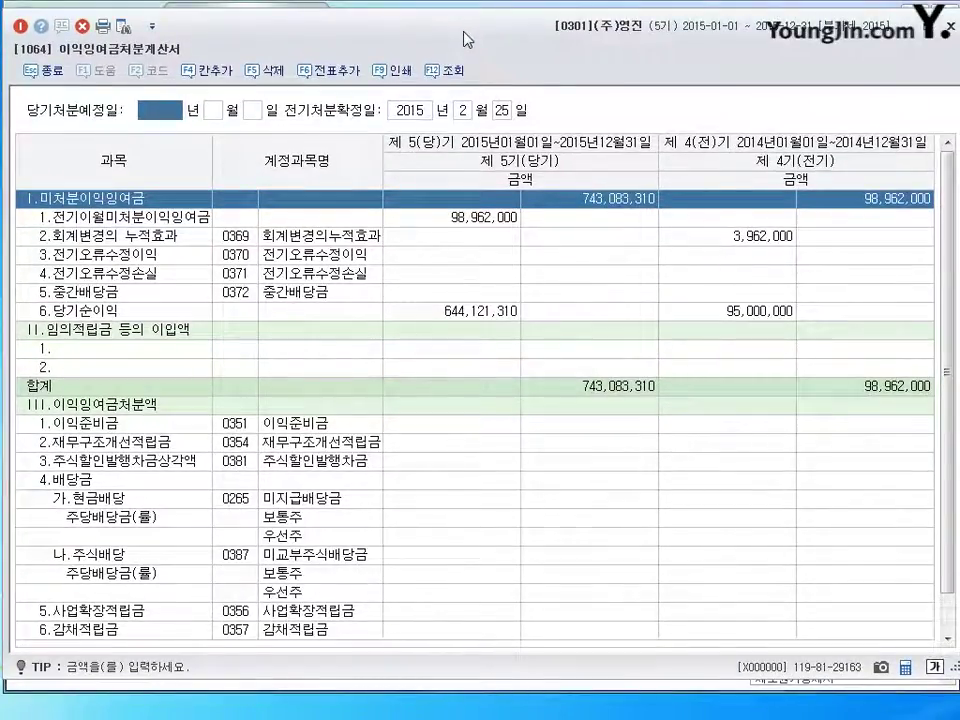
# - Set the 당기처분예정일 in the 이익잉여금처분계산서 to 2016-02-28 and keep the 전기처분확정일 at 2015-02-25
pyautogui.write('2016')
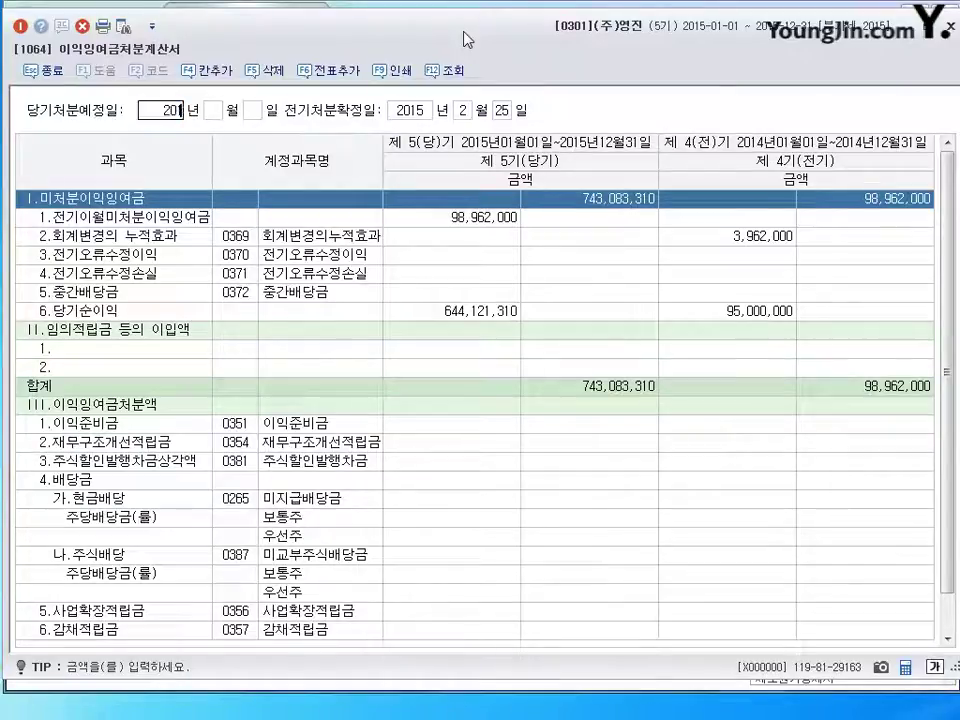
pyautogui.press('Return')
pyautogui.write('3')
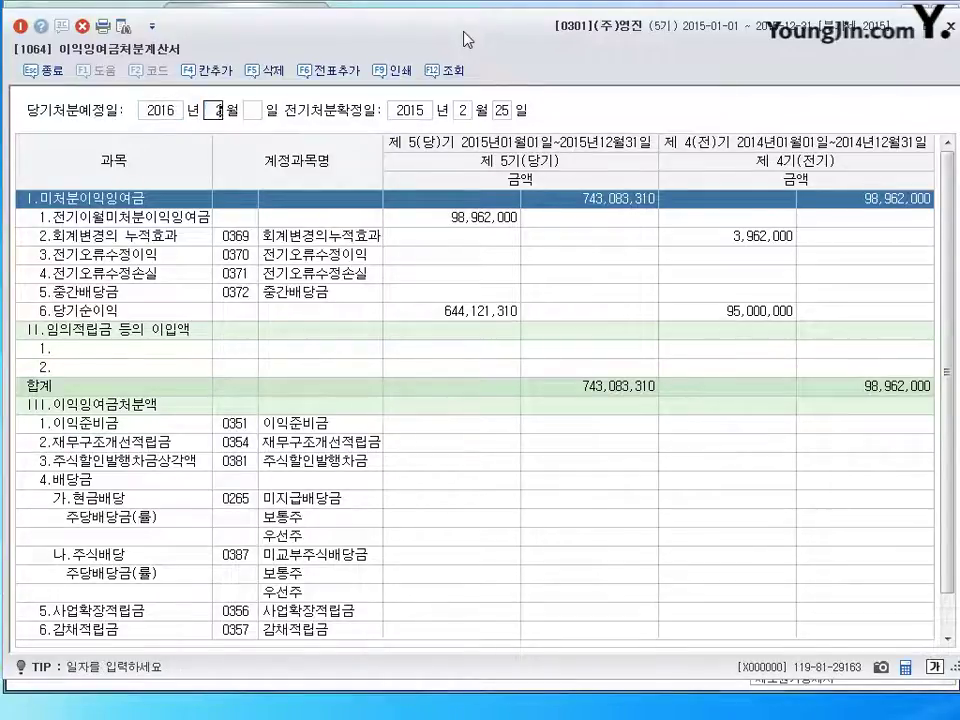
pyautogui.press('Return')
pyautogui.write('28')
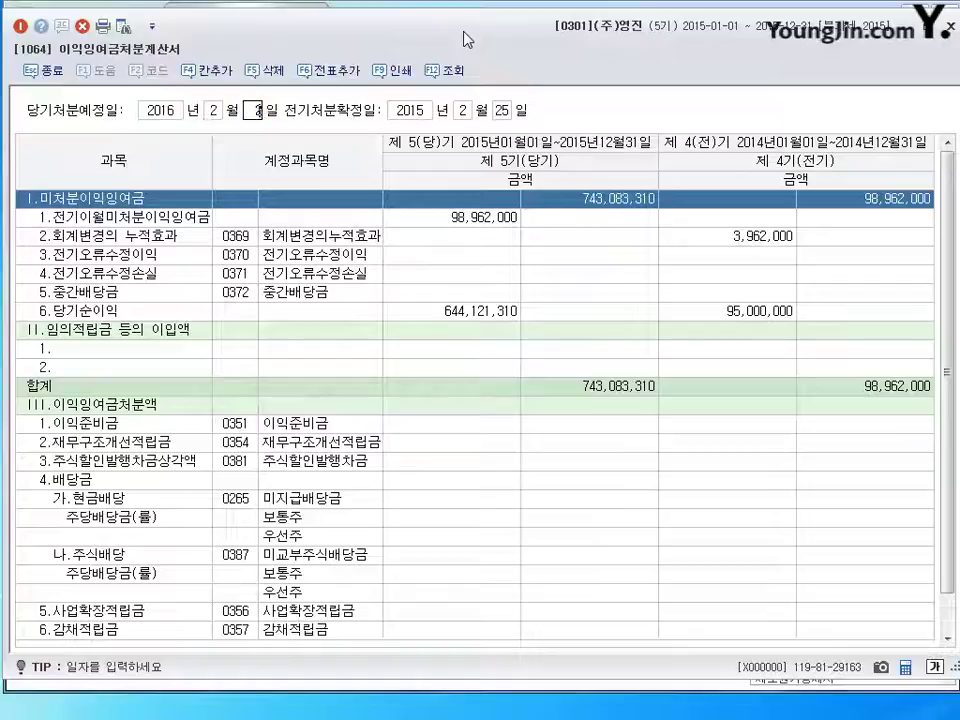
pyautogui.press('Return')
pyautogui.press('Return')
pyautogui.press('Return')
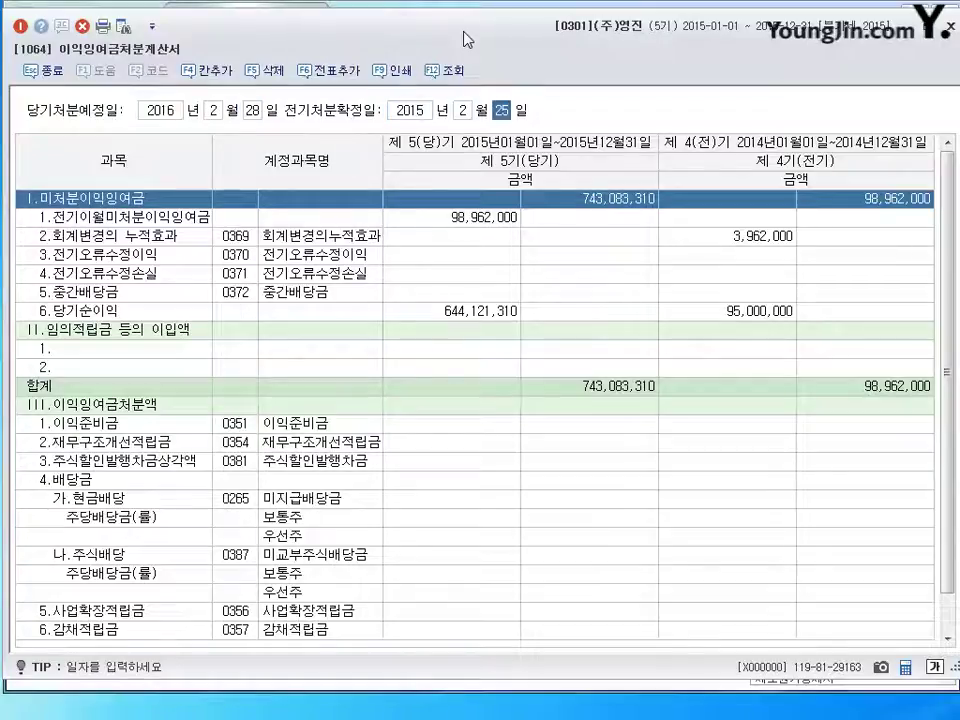
pyautogui.press('Return')
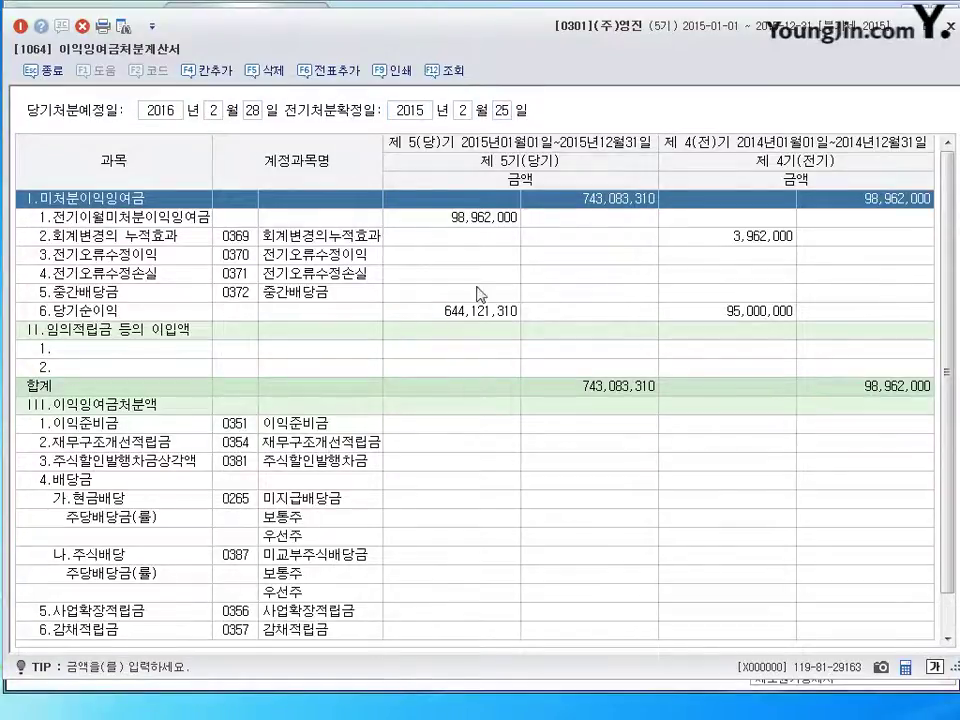
# - Check the current-period 당기순이익 line in the 이익잉여금처분계산서 and reload the statement data
pyautogui.click(472, 330)
pyautogui.click(470, 312)
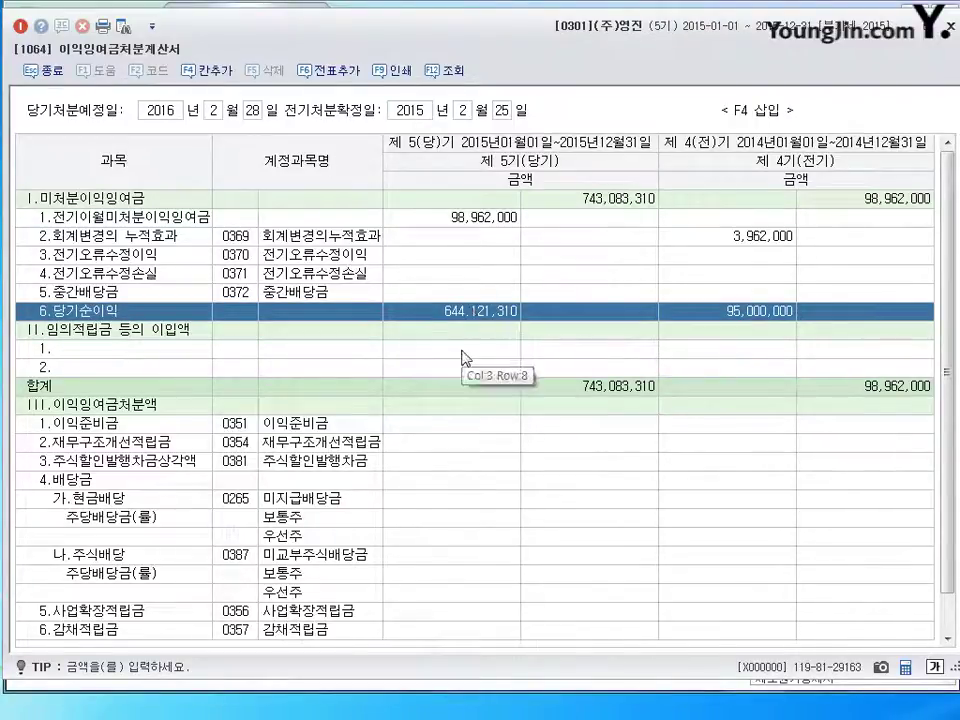
pyautogui.click(441, 70)
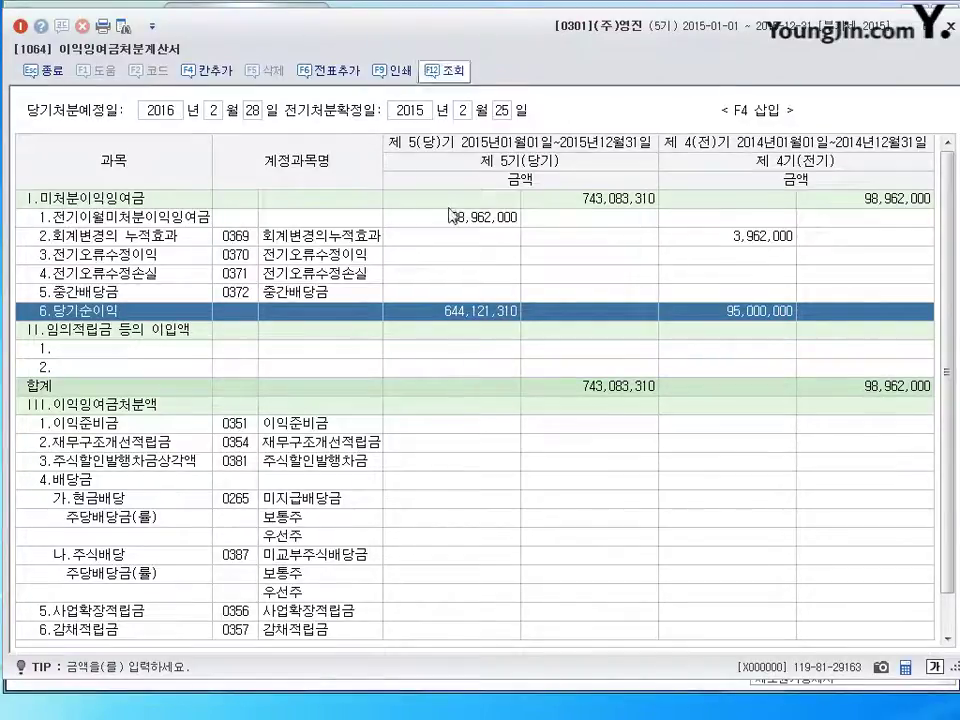
# - Go through the current-period 이익잉여금처분액 lines from 이익준비금 through 현금배당 to the 보통주 line under 주식배당
pyautogui.click(455, 424)
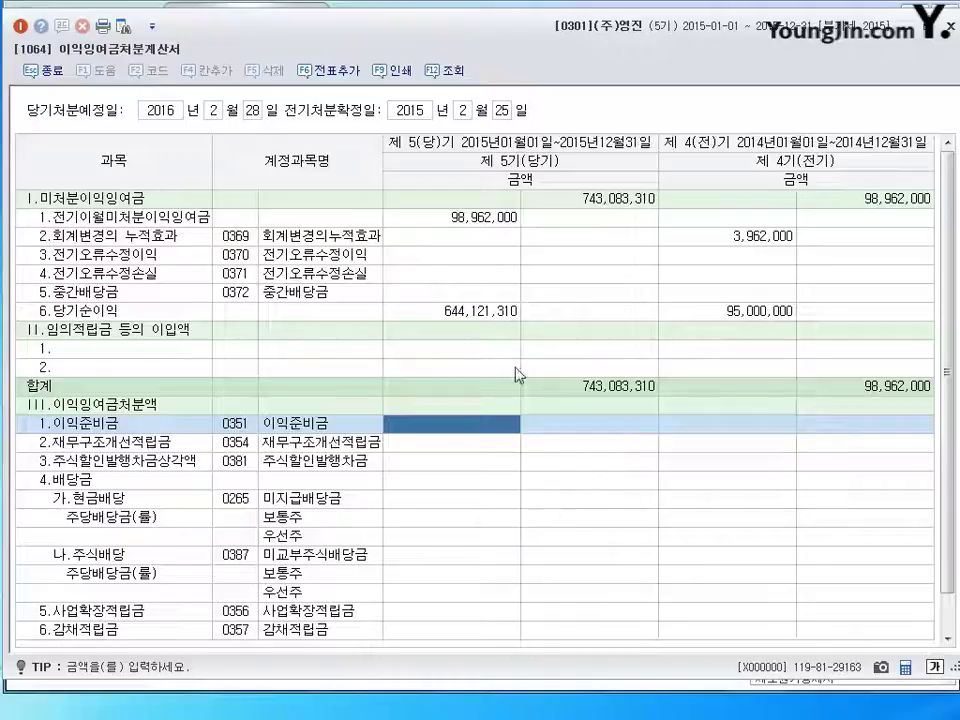
pyautogui.press('Down')
pyautogui.press('Down')
pyautogui.press('Down')
pyautogui.press('Down')
pyautogui.press('Down')
pyautogui.press('Down')
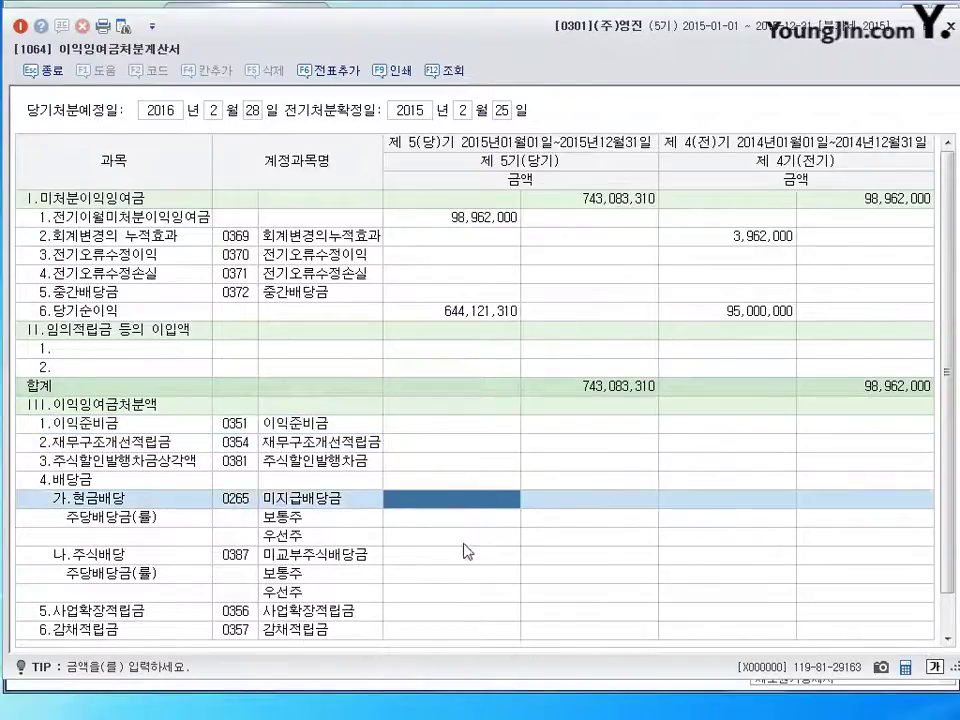
pyautogui.click(445, 575)
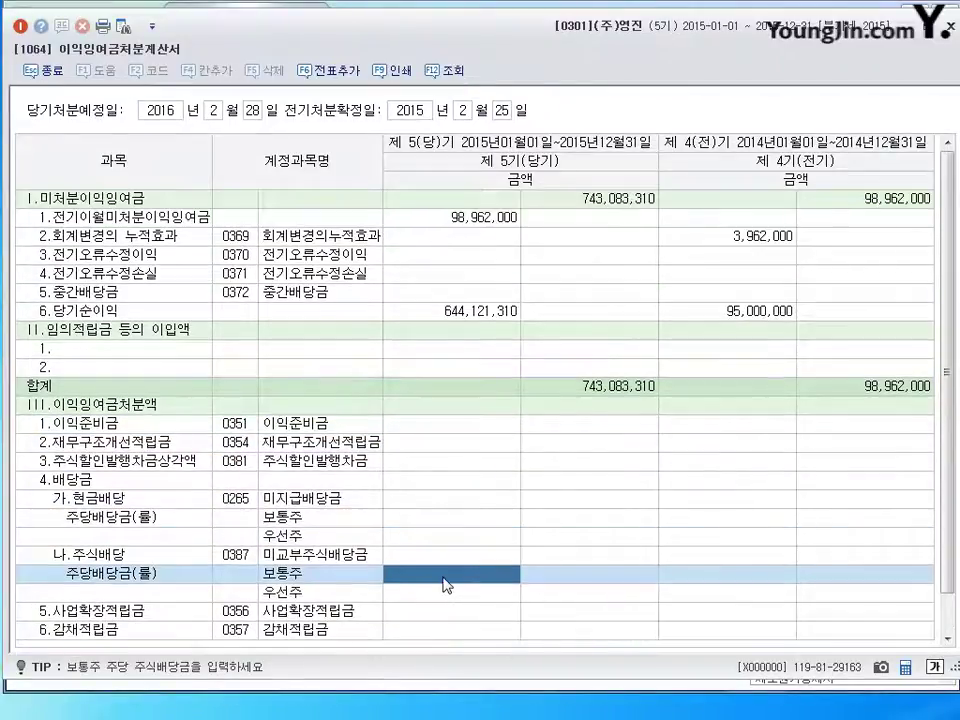
# - Examine the subject, account code and amount fields of line 1 under 임의적립금 등의 이입액
pyautogui.click(117, 352)
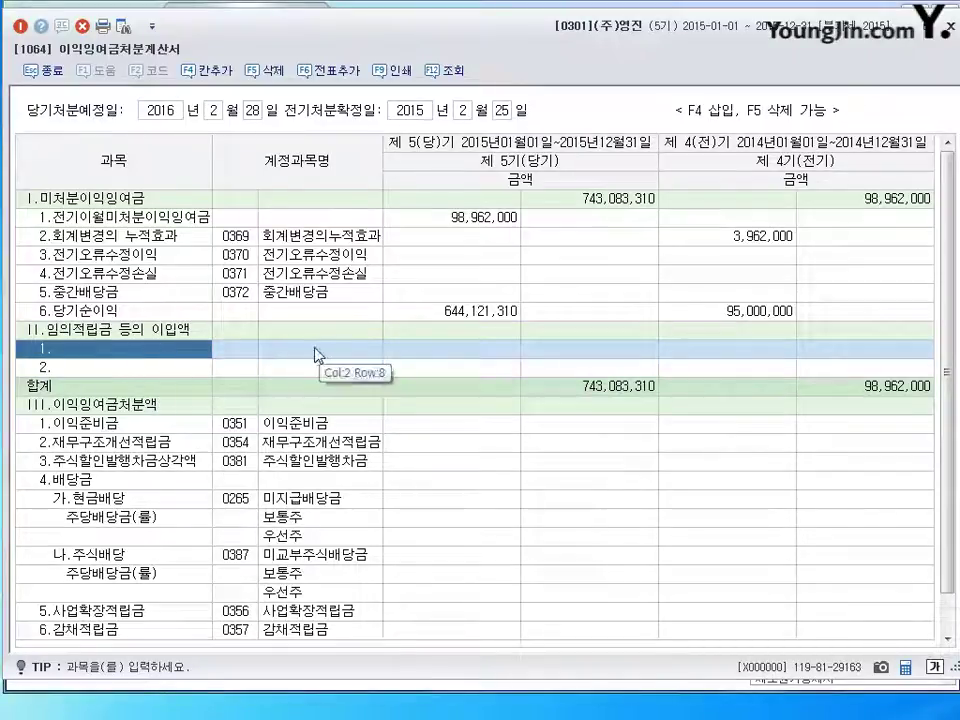
pyautogui.click(229, 350)
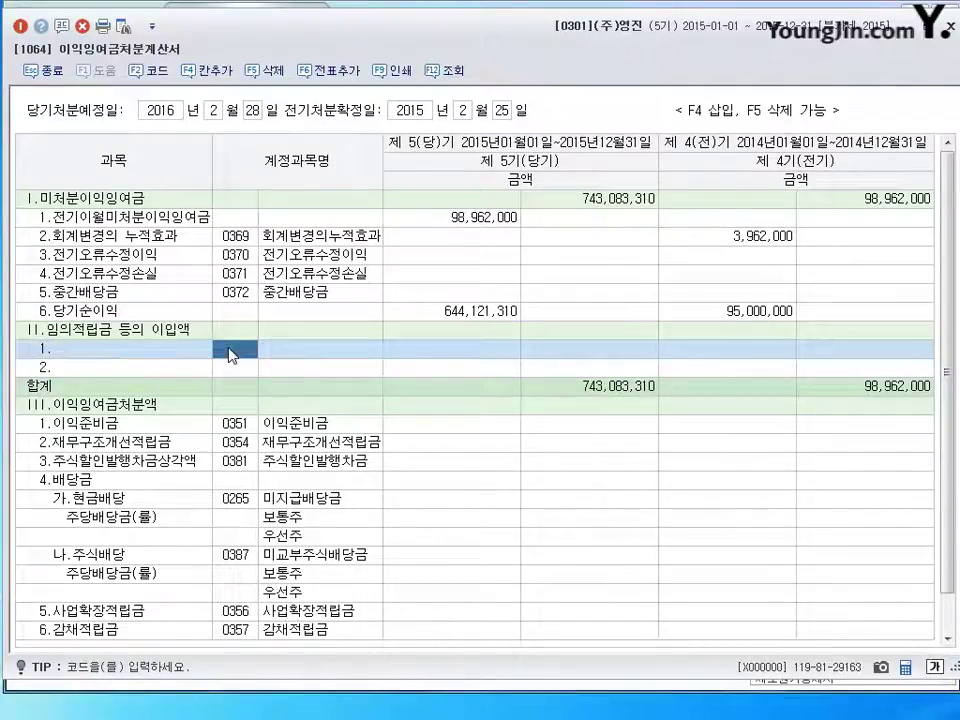
pyautogui.press('Return')
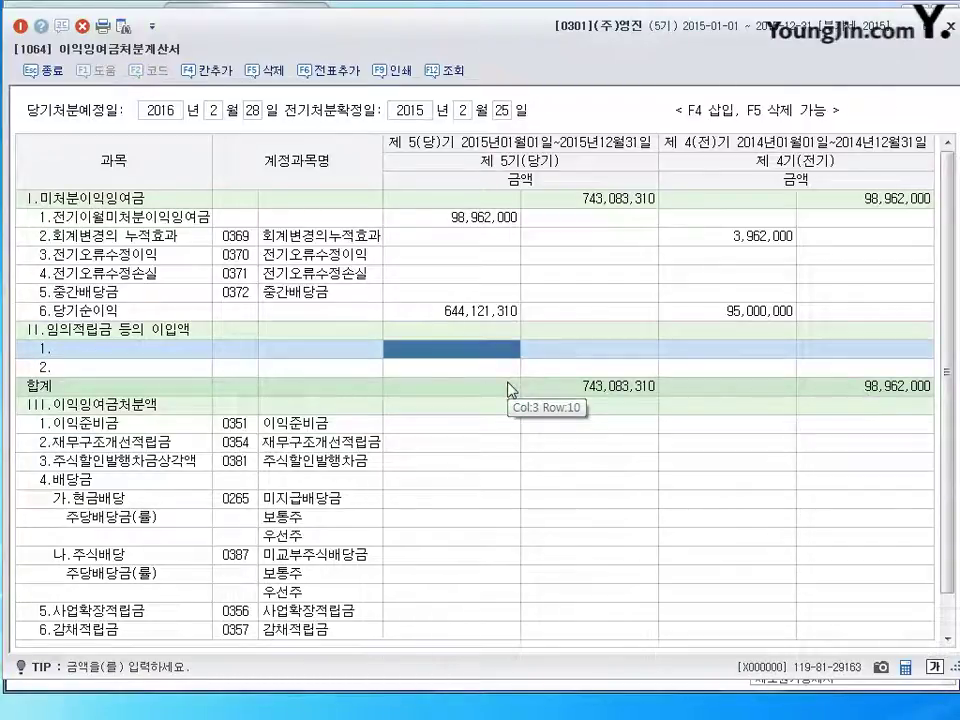
# - Compare the current-period 이익준비금 and 현금배당 amount fields, and look over the remaining 이익잉여금처분액 lines down to 사업확장적립금
pyautogui.click(448, 428)
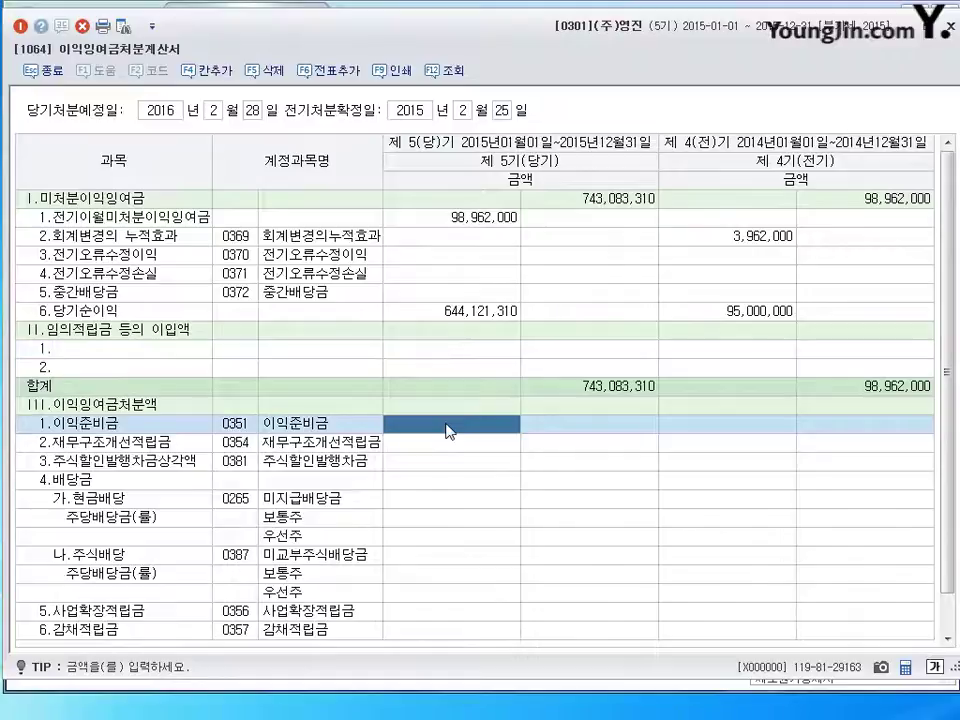
pyautogui.click(428, 500)
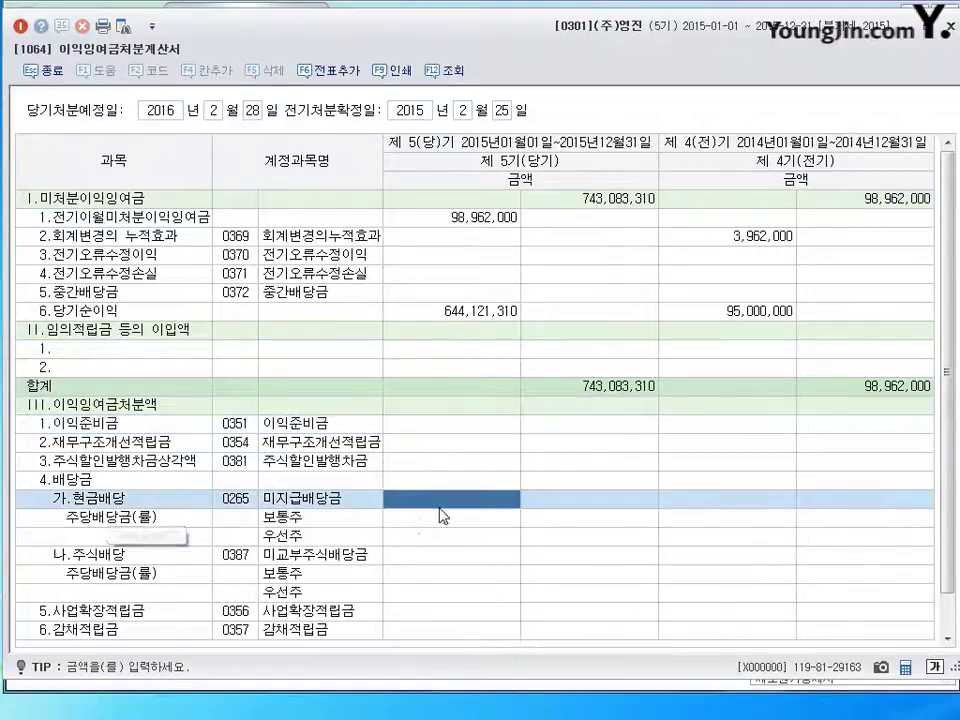
pyautogui.click(441, 424)
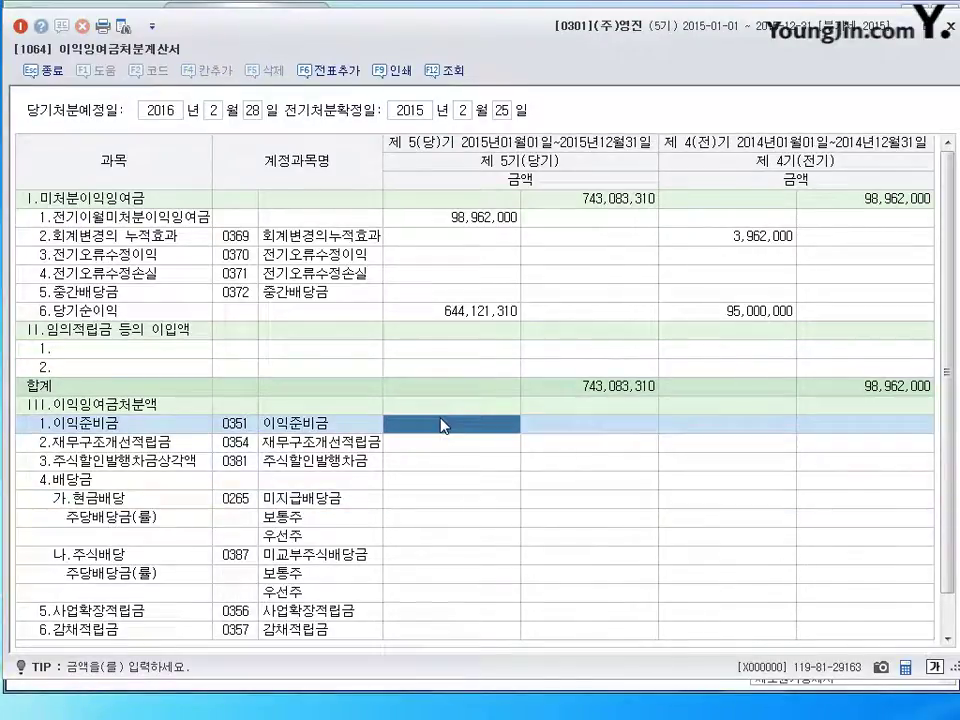
pyautogui.click(436, 500)
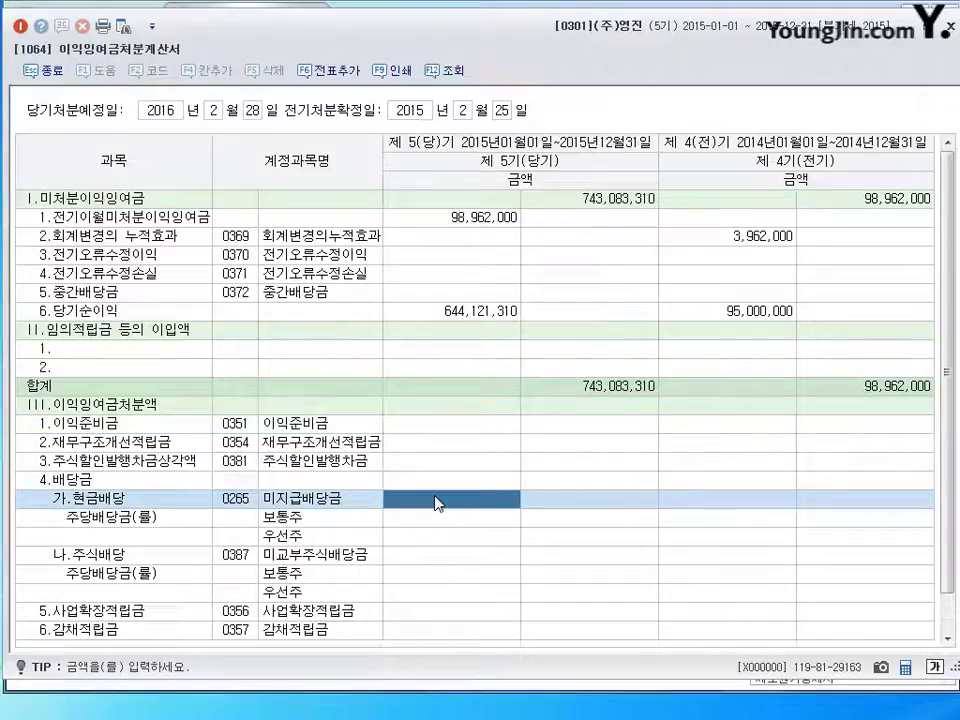
pyautogui.click(438, 424)
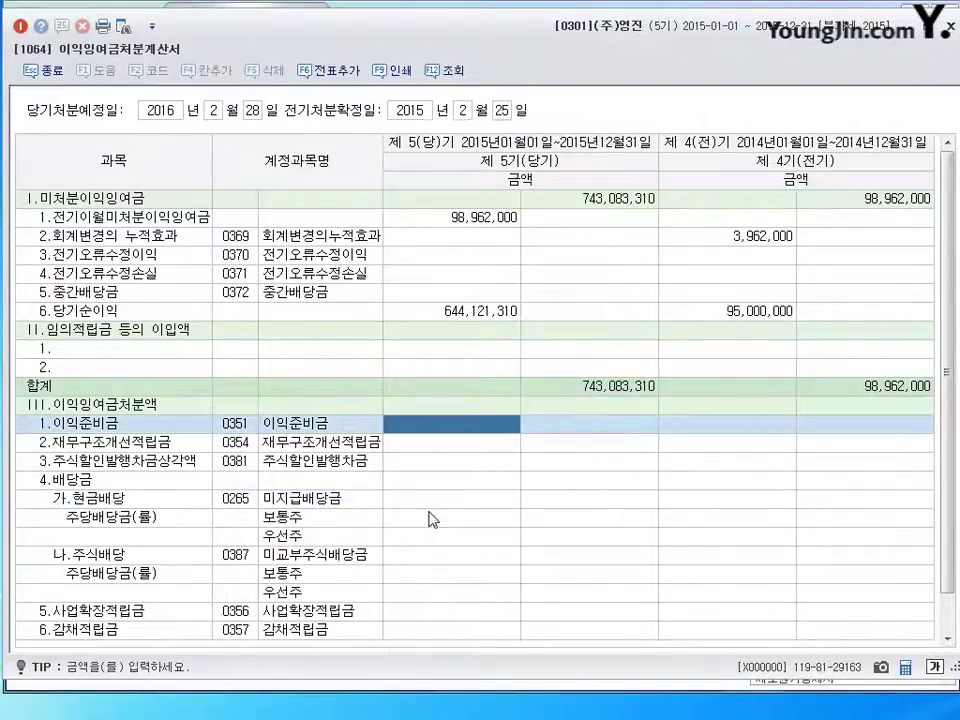
pyautogui.click(429, 500)
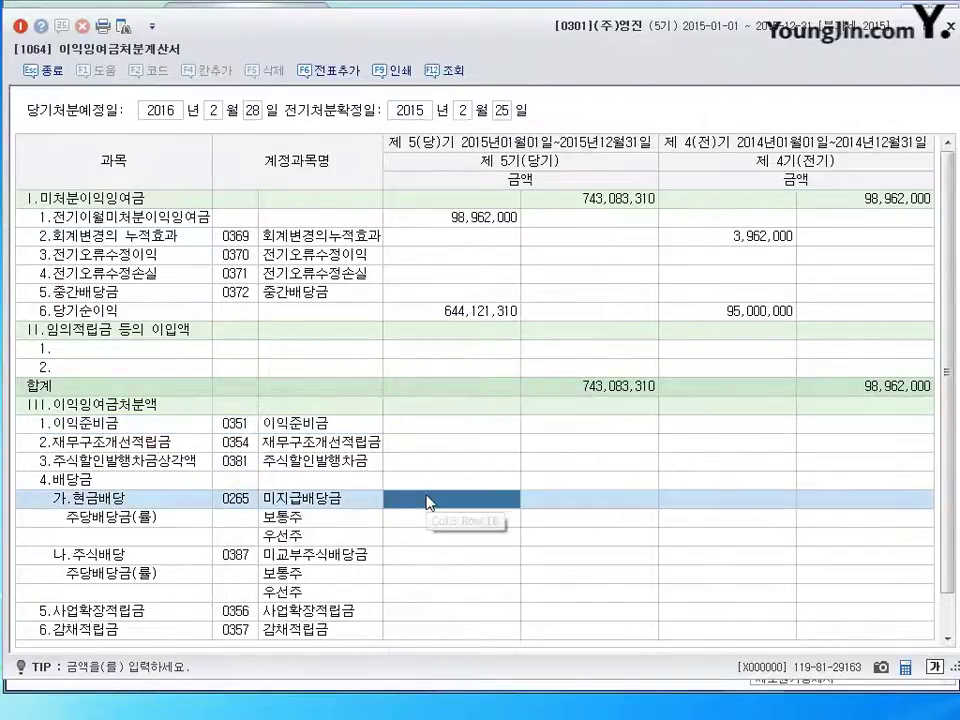
pyautogui.click(450, 425)
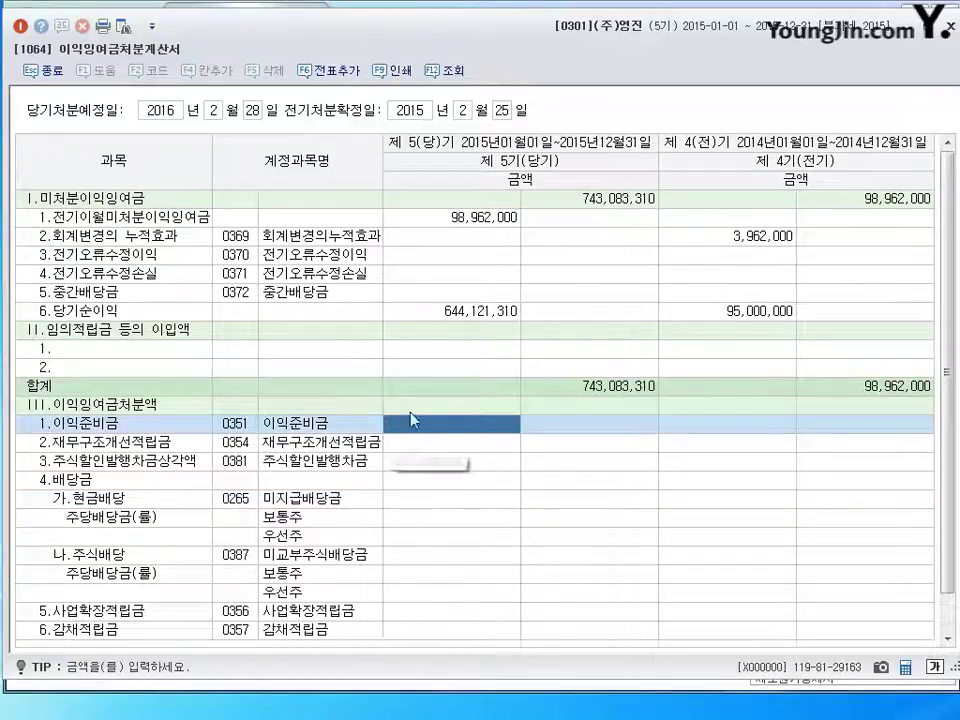
pyautogui.scroll(-1, 430, 495)
pyautogui.click(428, 481)
pyautogui.click(425, 573)
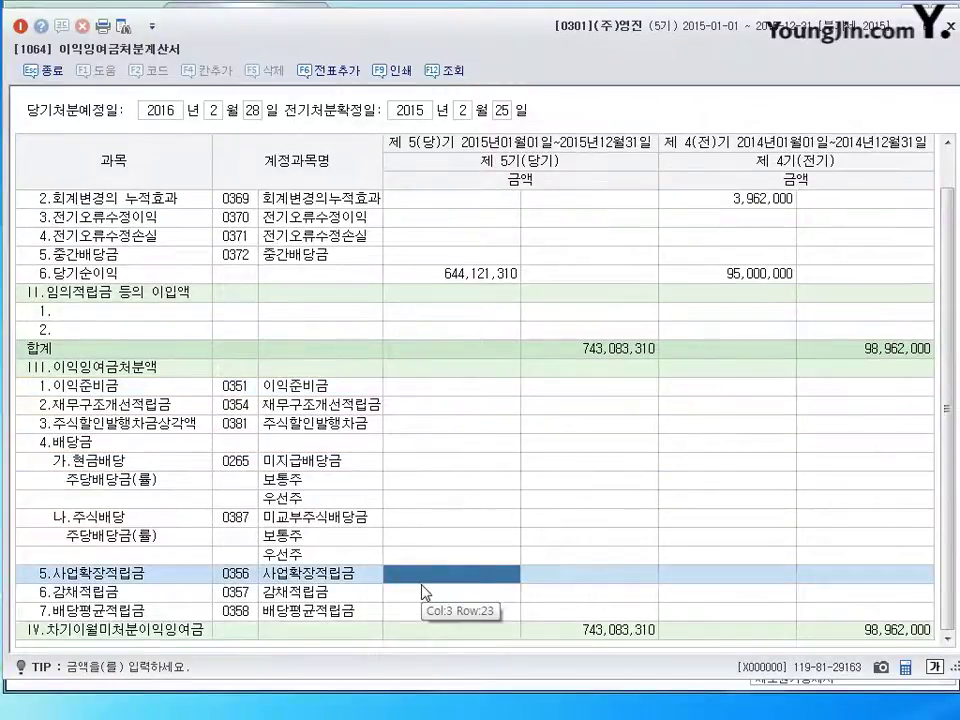
# - Review the 주식할인발행차금상각액 line, the prior-period 미처분이익잉여금 and the current-period 당기순이익 in the 이익잉여금처분계산서
pyautogui.scroll(1, 425, 560)
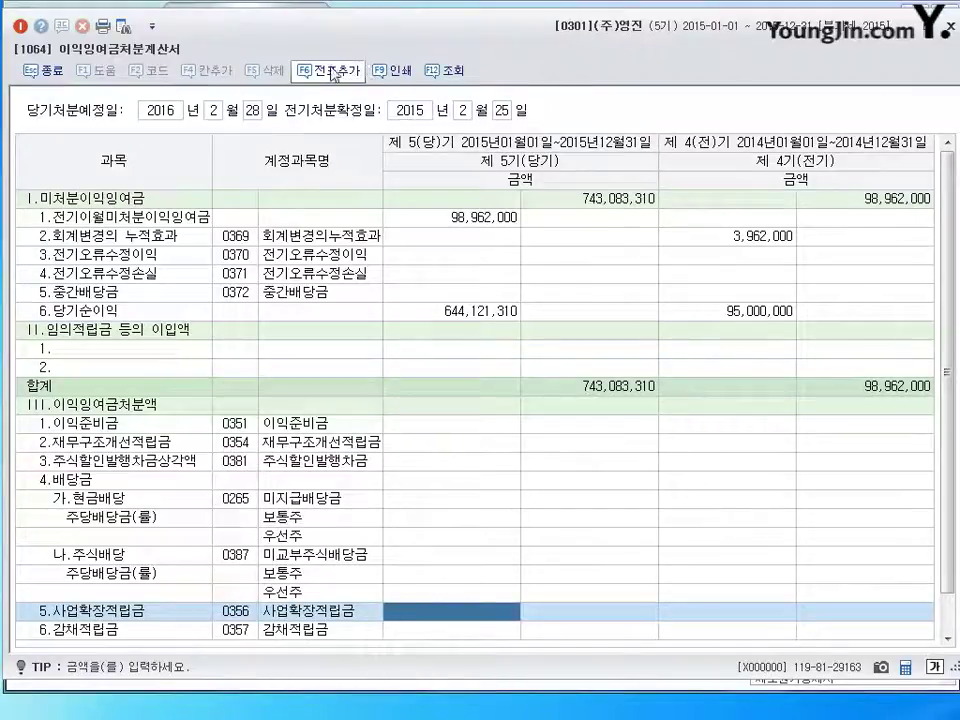
pyautogui.click(516, 462)
pyautogui.press('Return')
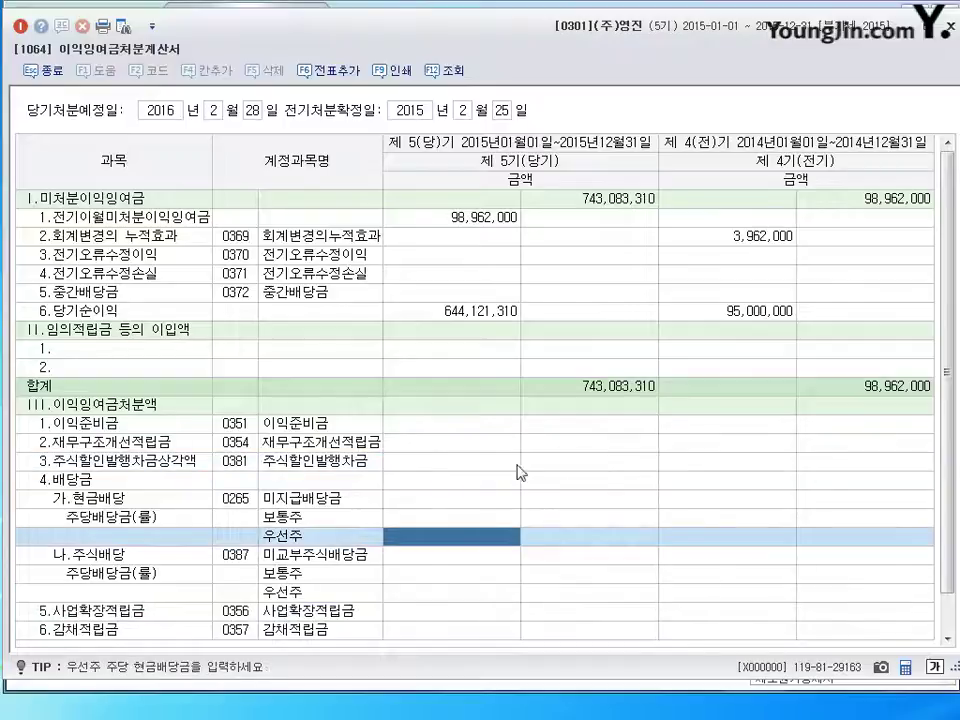
pyautogui.click(465, 466)
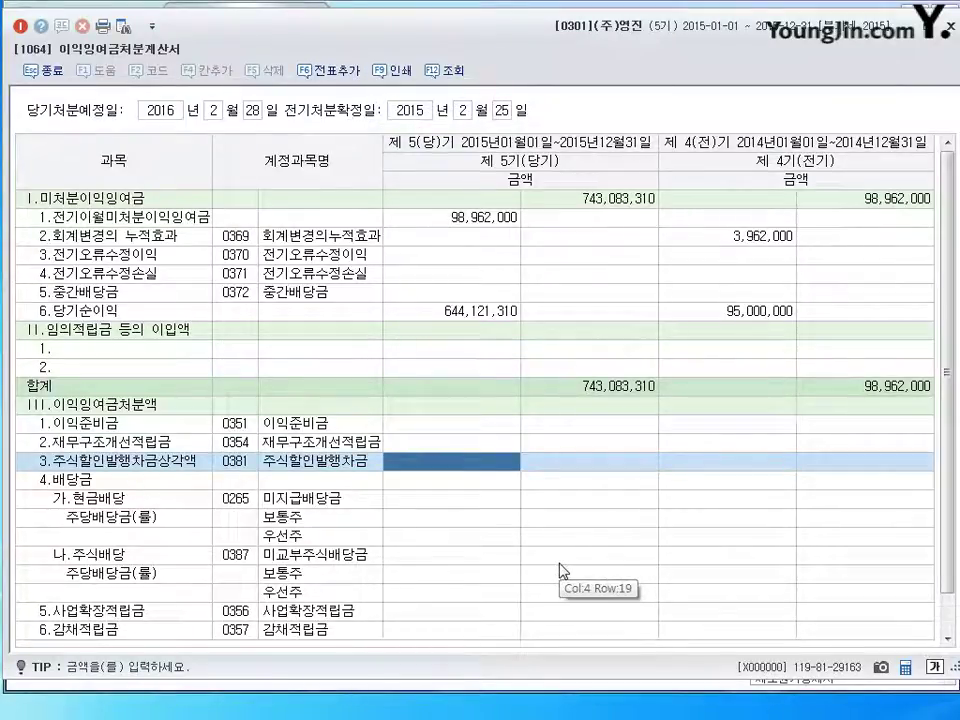
pyautogui.click(905, 204)
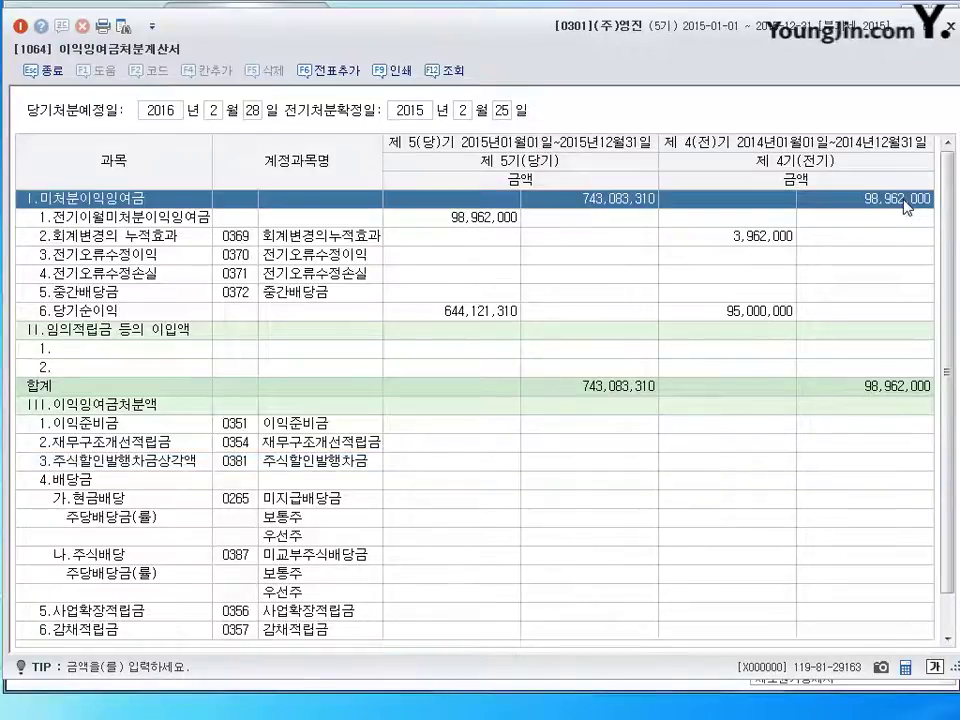
pyautogui.click(482, 313)
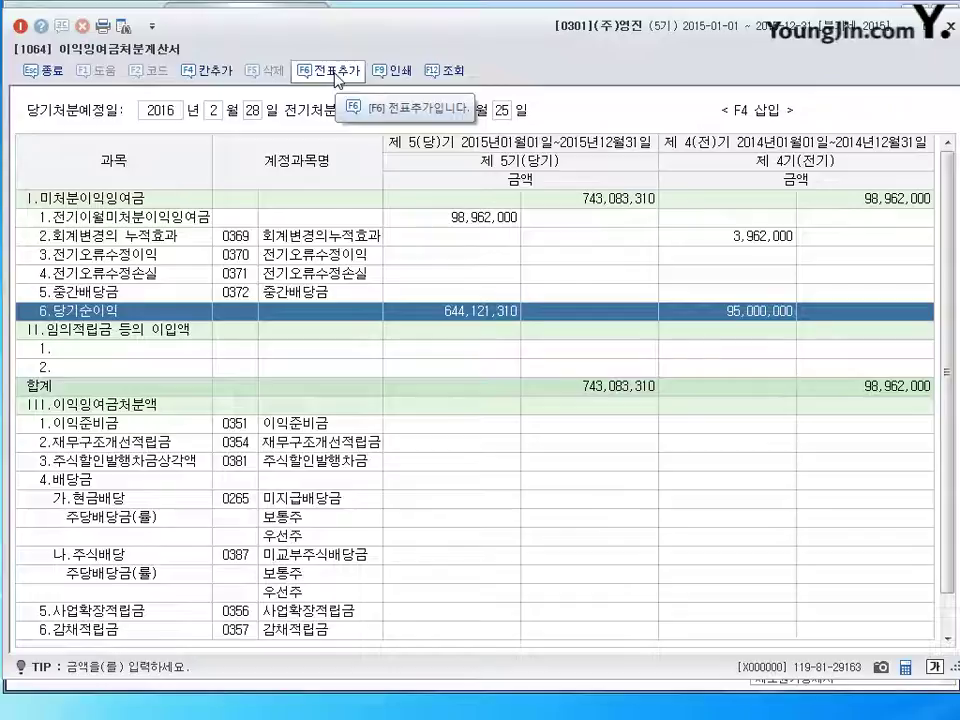
pyautogui.click(872, 200)
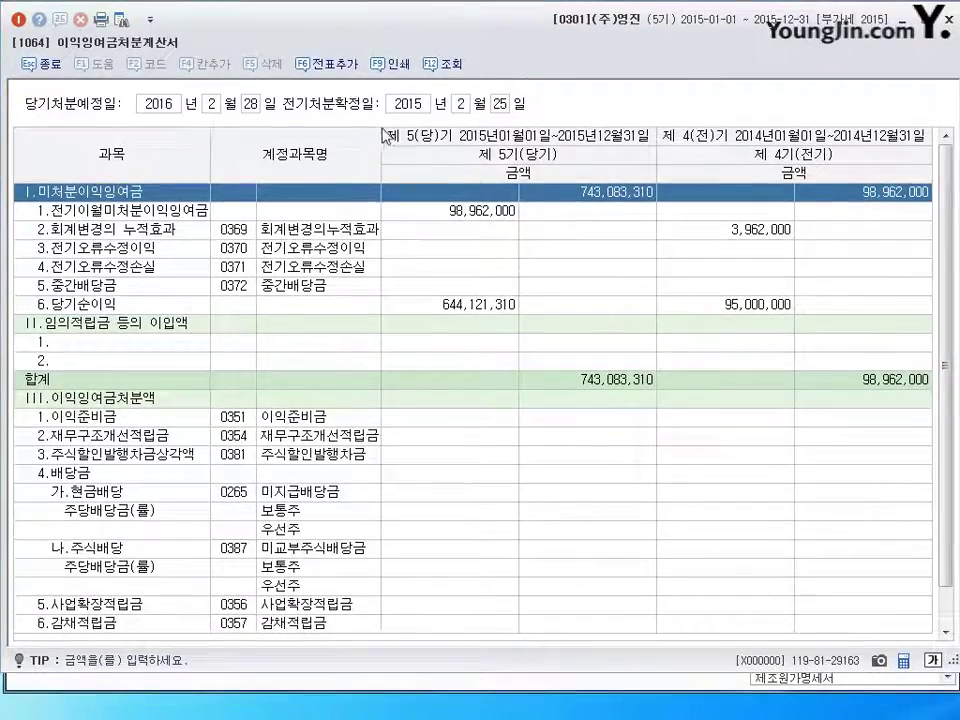
# - Add the closing transfer entries from the 이익잉여금처분계산서 to the 일반전표, and close the statement
pyautogui.click(327, 70)
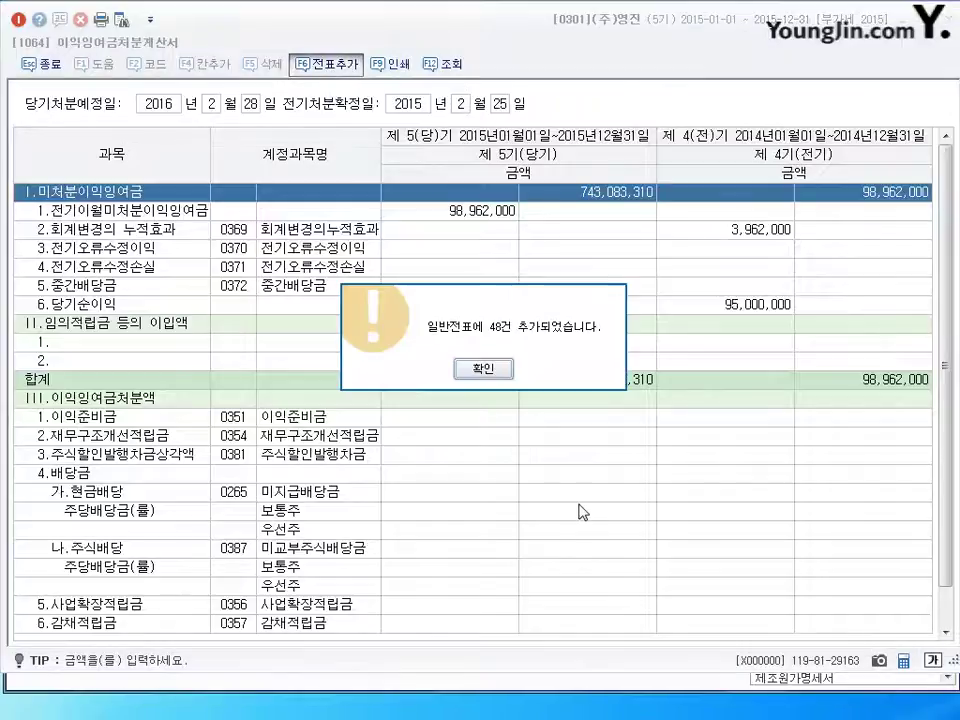
pyautogui.click(483, 369)
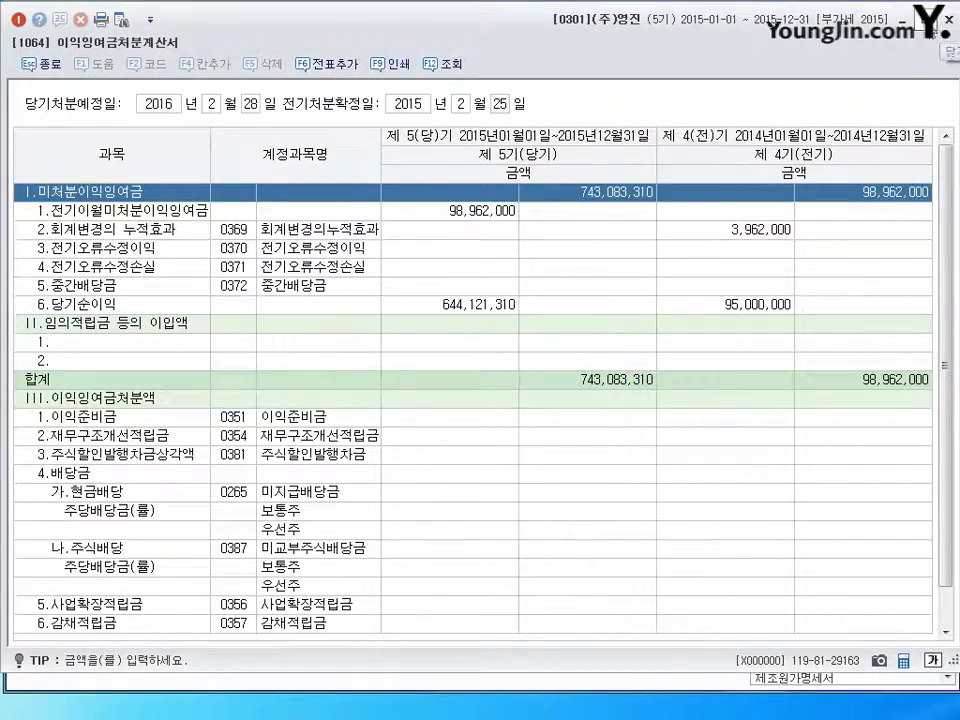
pyautogui.click(946, 19)
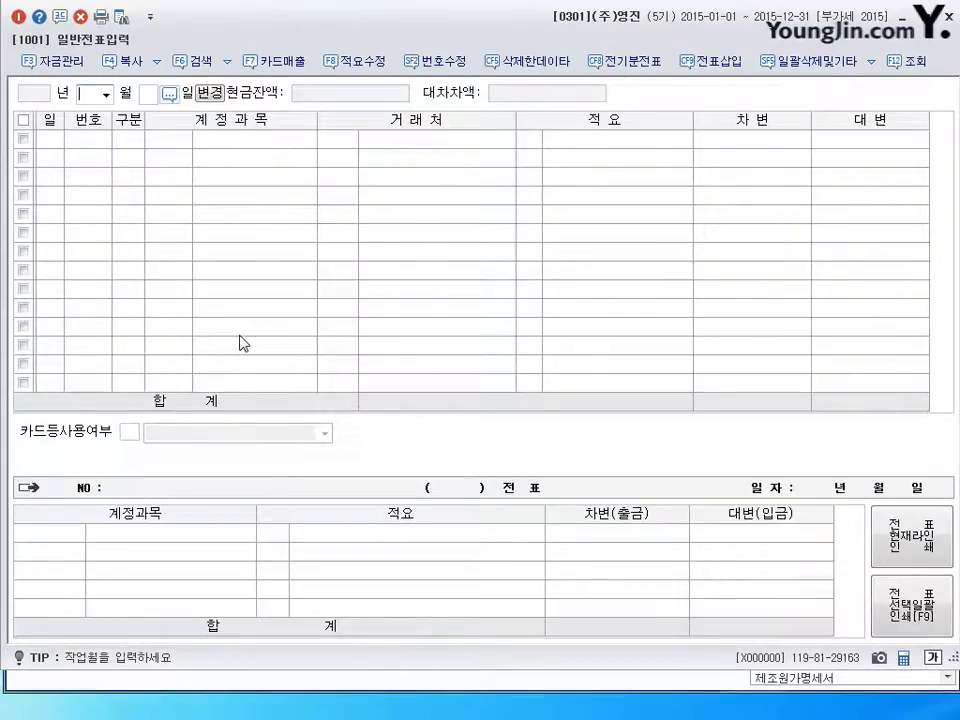
# - Load the 일반전표 for December 31, 2015 and inspect the 이월이익잉여금 line of voucher 00024
pyautogui.write('12')
pyautogui.press('Return')
pyautogui.write('31')
pyautogui.press('Return')
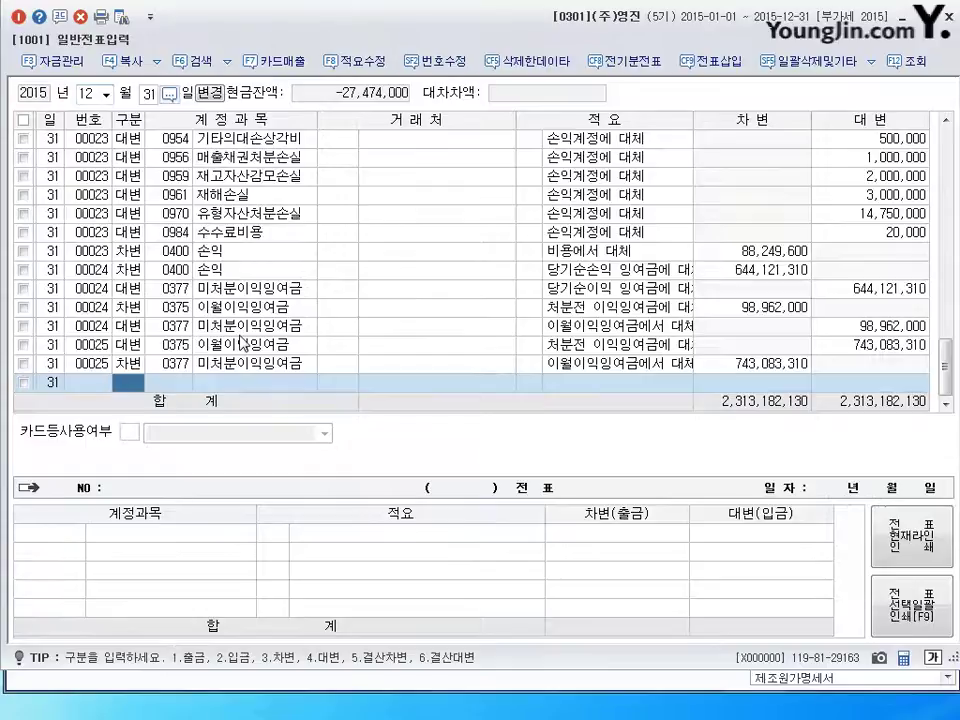
pyautogui.click(170, 307)
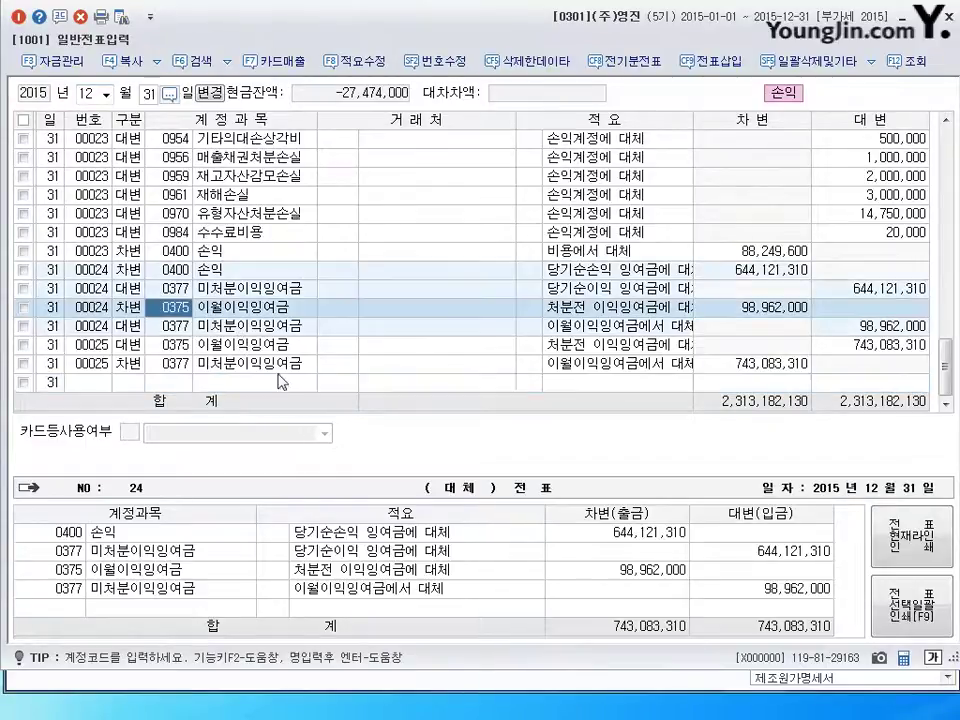
# - Review the expense transfer lines of voucher 00023 from the 손익 line up to 대손충당금환입 and back down
pyautogui.click(214, 253)
pyautogui.scroll(10, 240, 307)
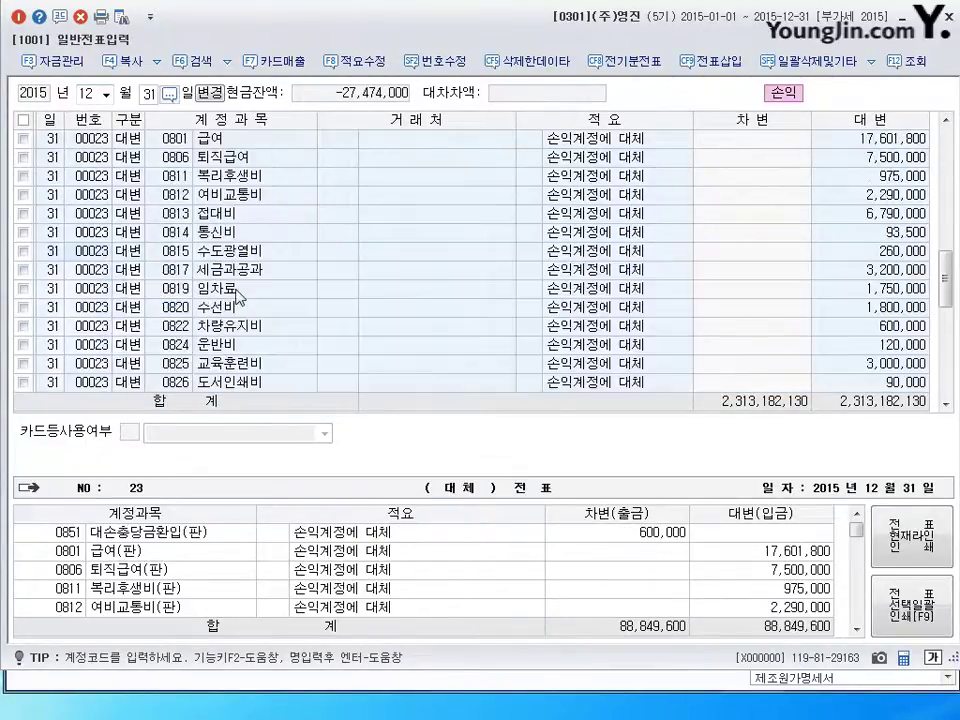
pyautogui.scroll(-4, 240, 297)
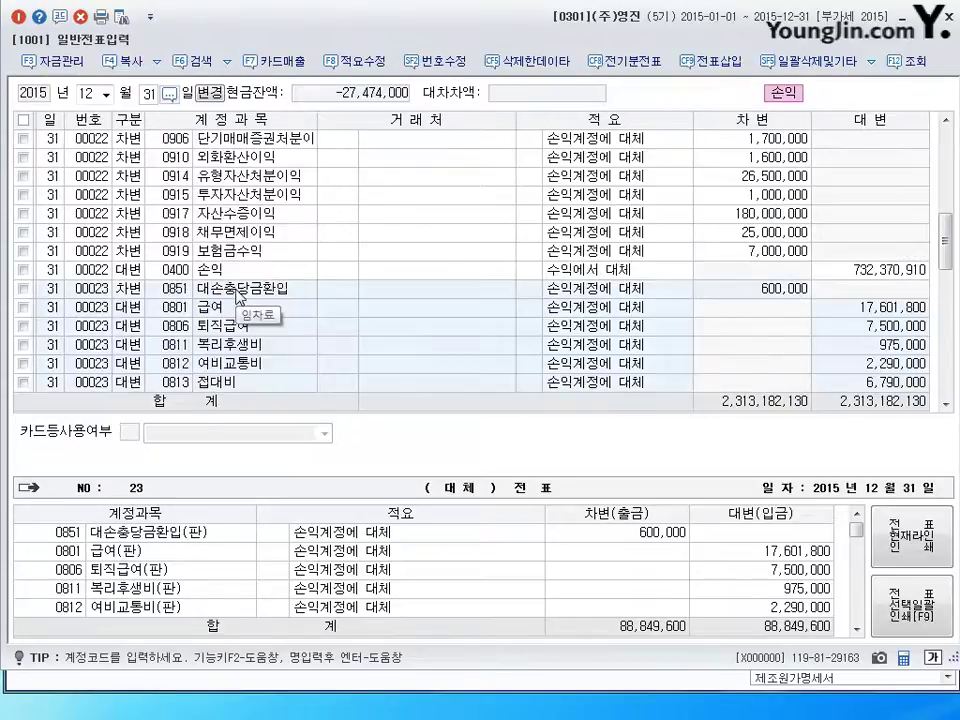
pyautogui.scroll(-8, 258, 300)
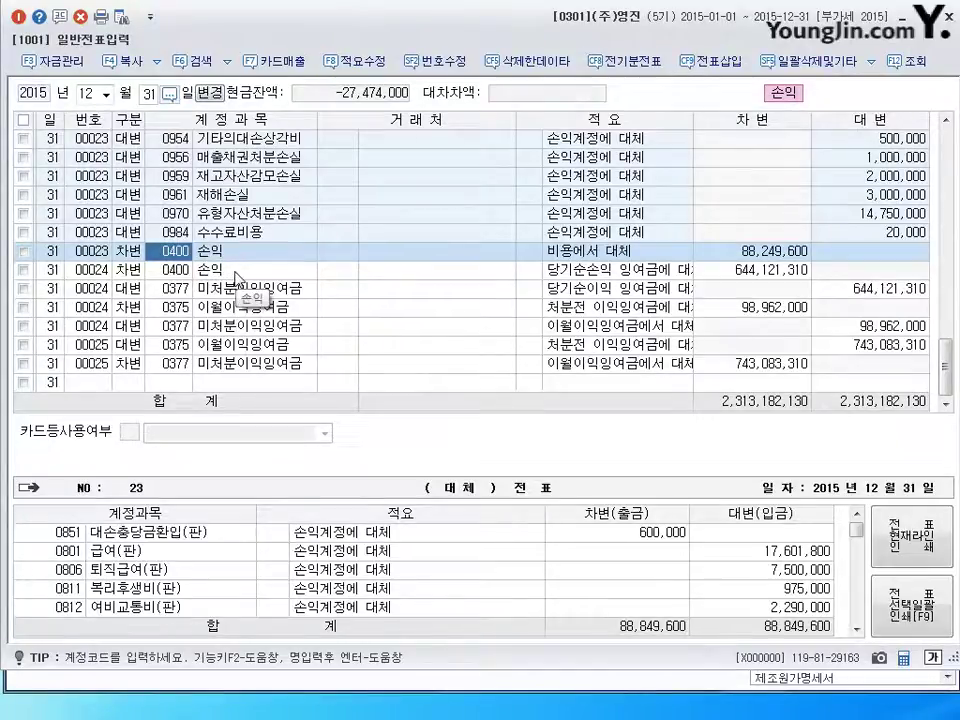
# - Inspect the 손익 line of voucher 00024, and compare it with the revenue transfer lines of voucher 00022 starting at 상품매출
pyautogui.click(236, 273)
pyautogui.scroll(5, 240, 340)
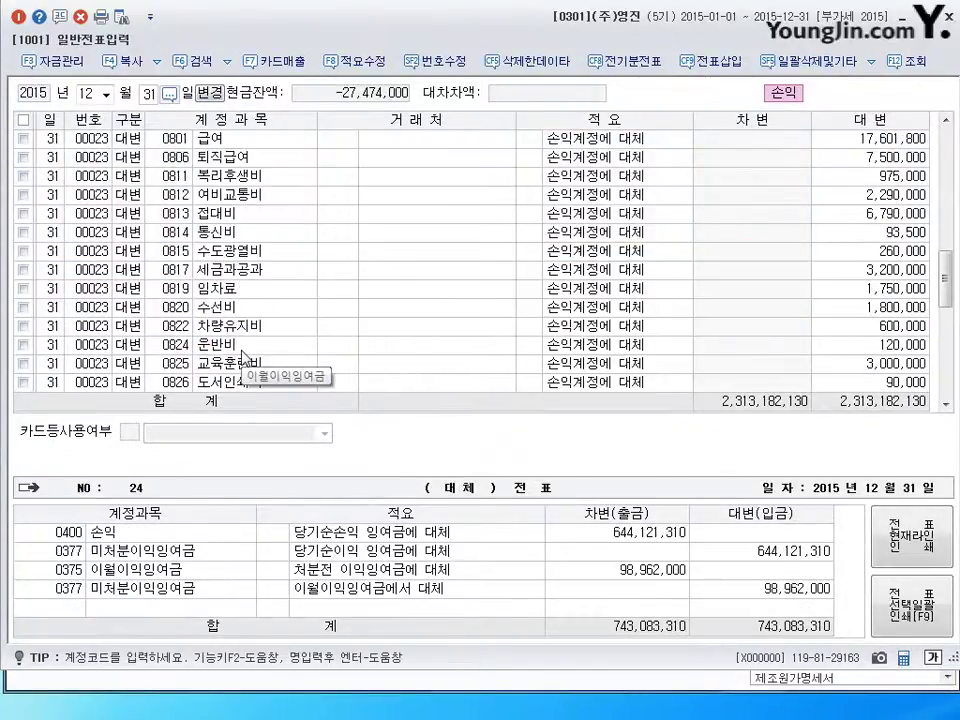
pyautogui.scroll(5, 242, 340)
pyautogui.click(195, 213)
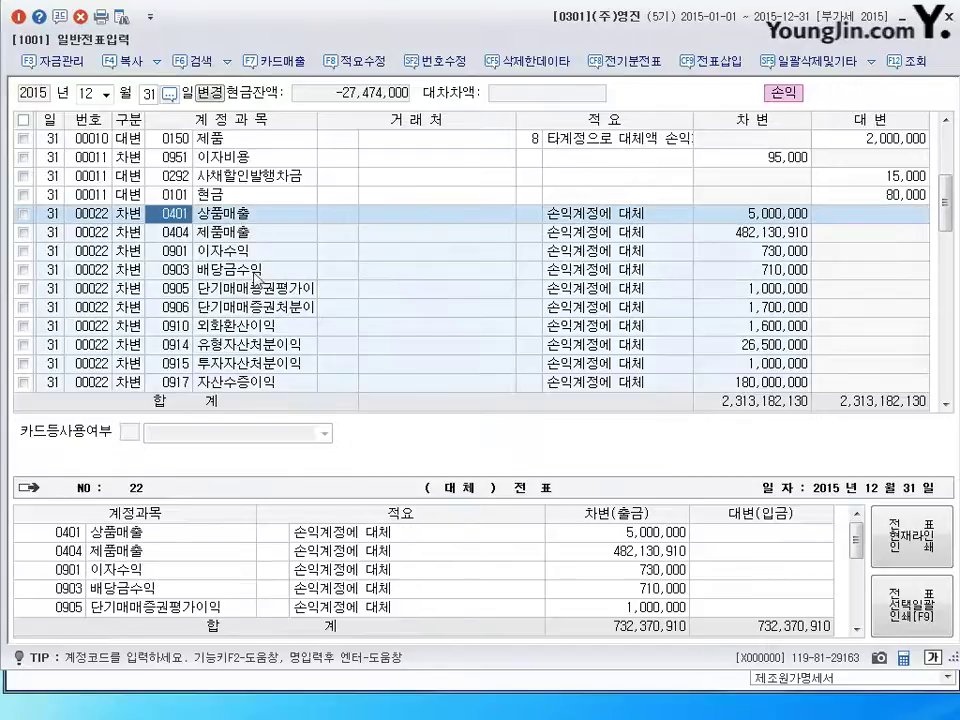
# - Examine the 미처분이익잉여금 credit line and the 이월이익잉여금 debit line of voucher 00024
pyautogui.scroll(-5, 240, 305)
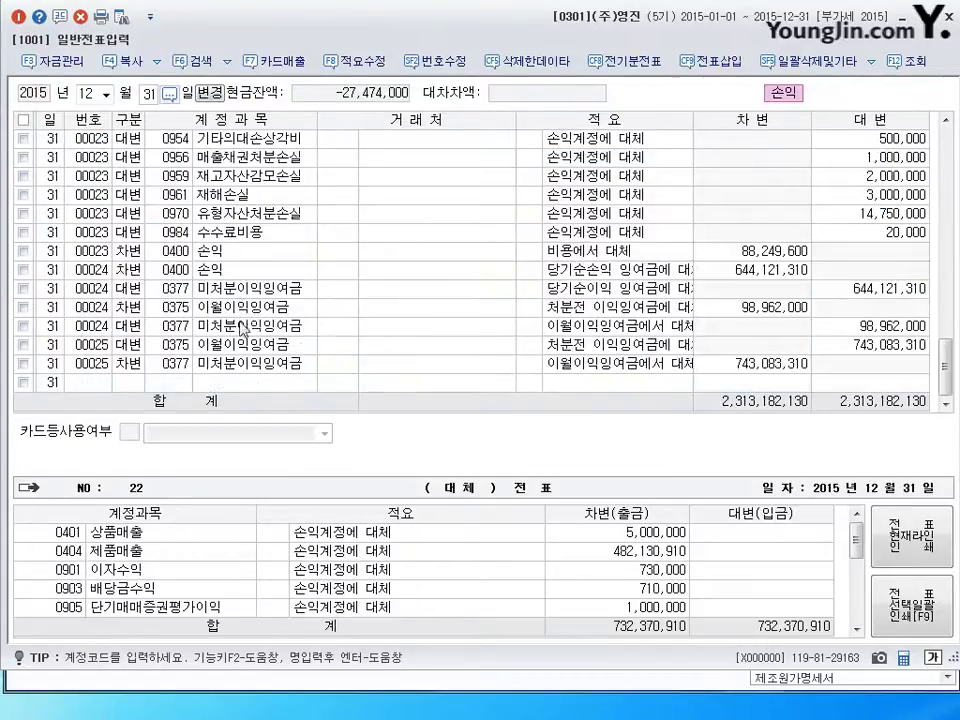
pyautogui.click(236, 291)
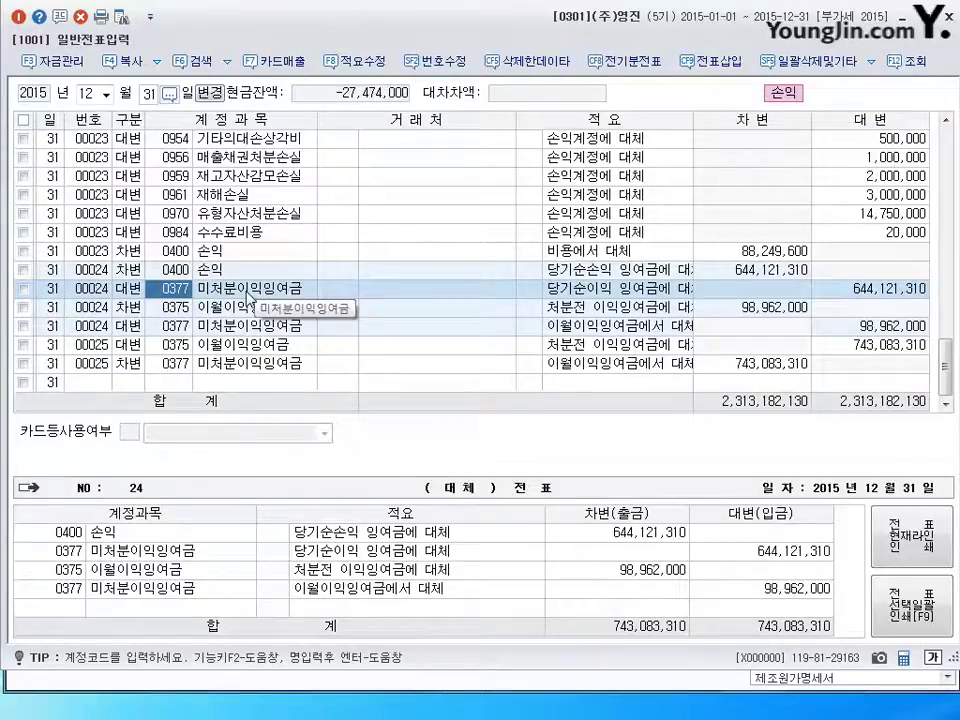
pyautogui.click(248, 307)
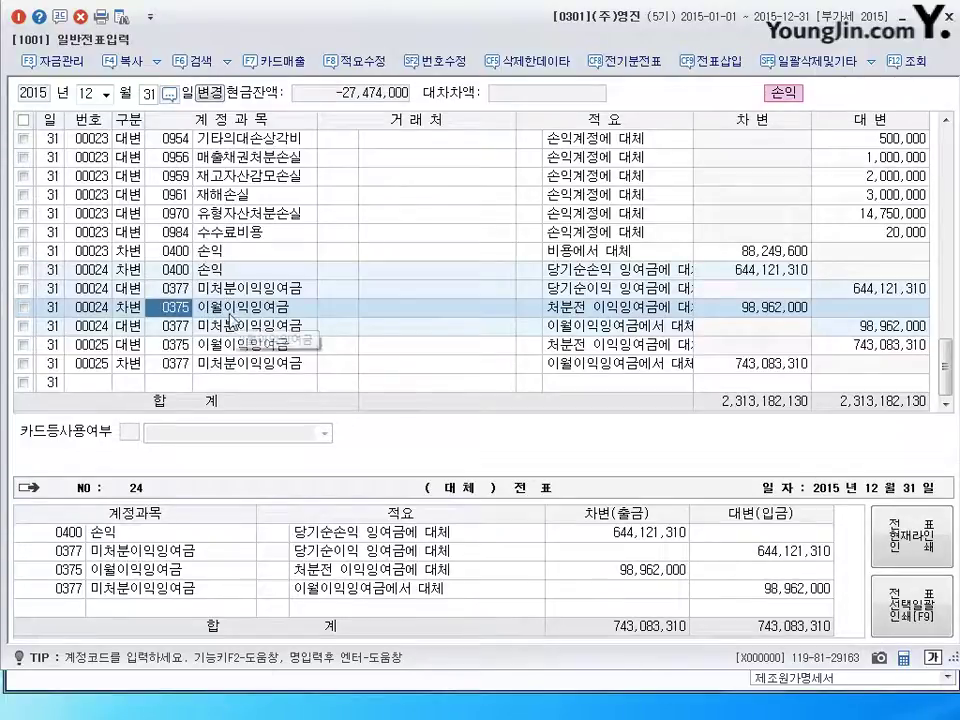
# - Check the December 2015 재무상태표 and its 미처분이익잉여금 comparison with the 이익잉여금처분계산서, and close the 재무상태표 and 일반전표입력
pyautogui.click(915, 38)
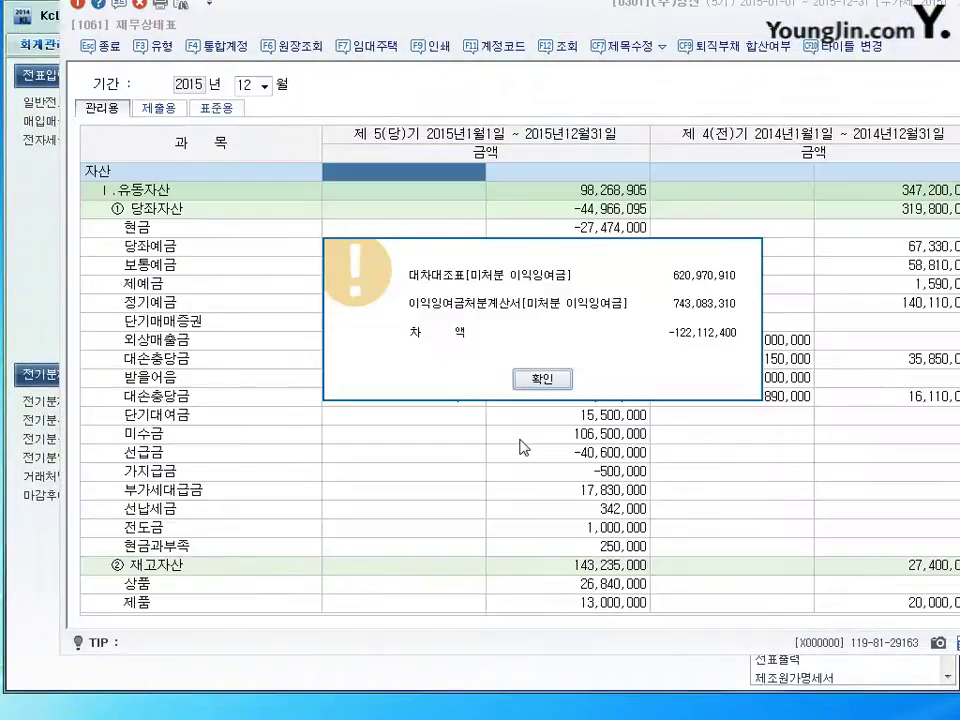
pyautogui.click(544, 379)
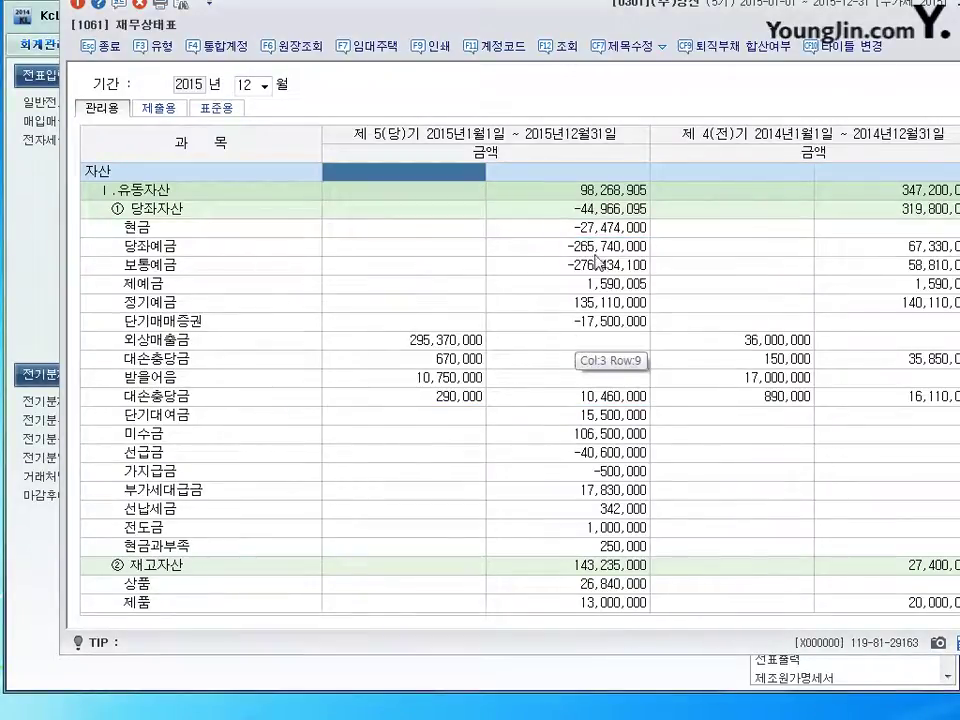
pyautogui.press('Escape')
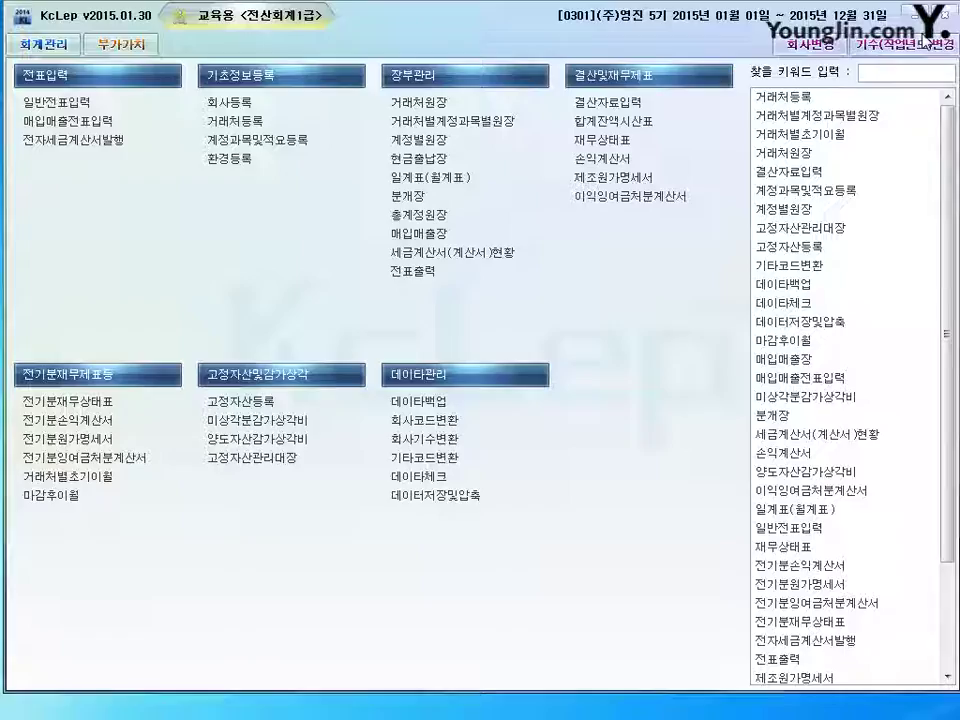
pyautogui.click(922, 30)
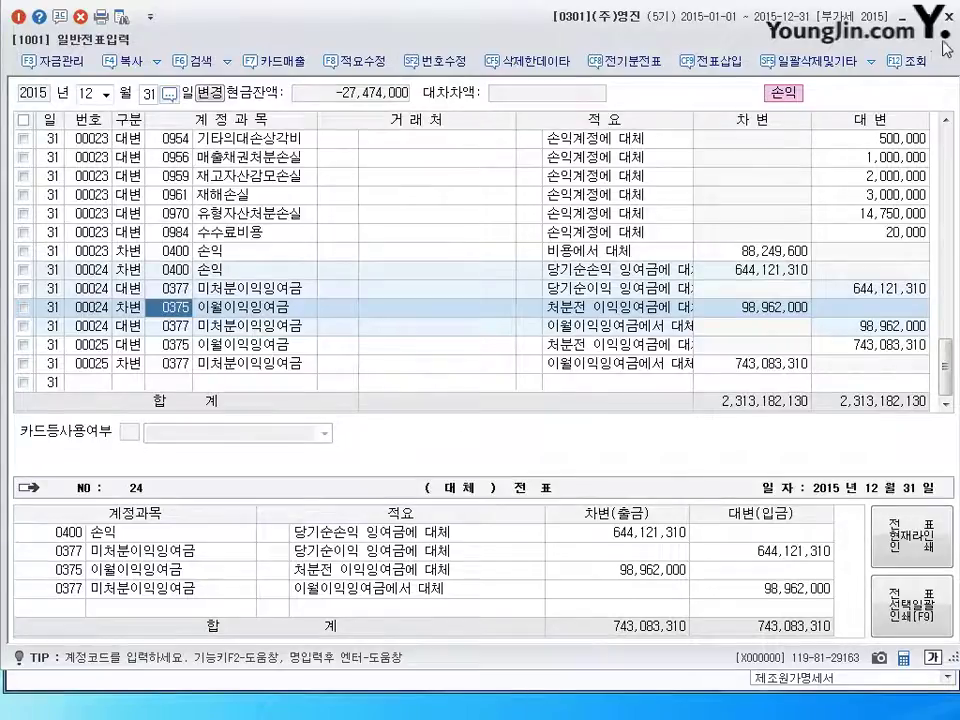
pyautogui.press('Escape')
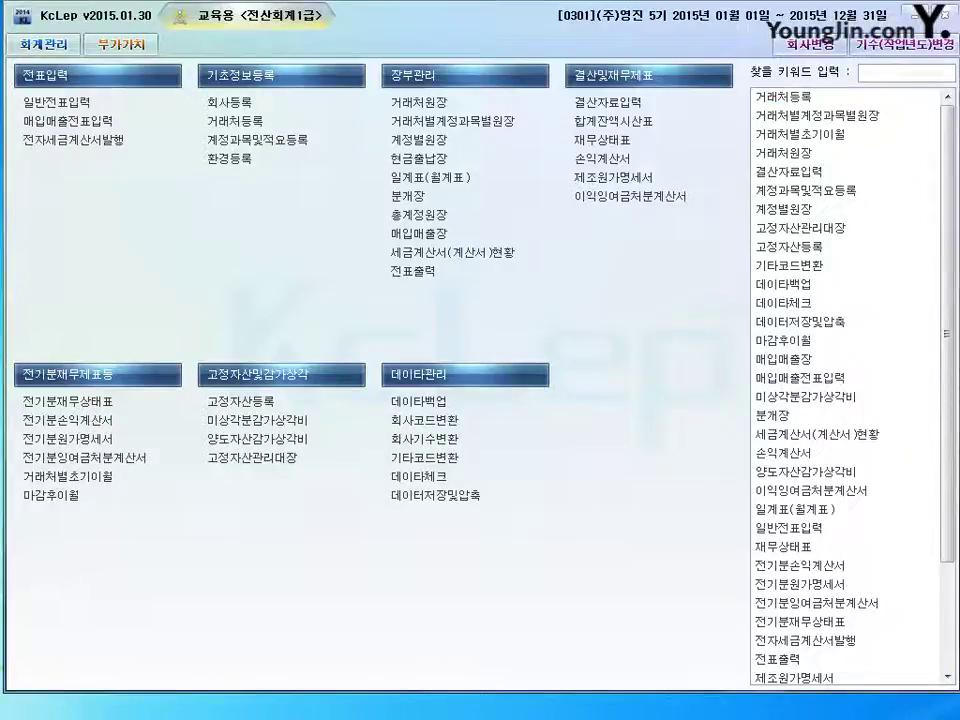
# - Reopen the 이익잉여금처분계산서 repeatedly without loading the saved data, review its figures, and close it each time
pyautogui.click(630, 196)
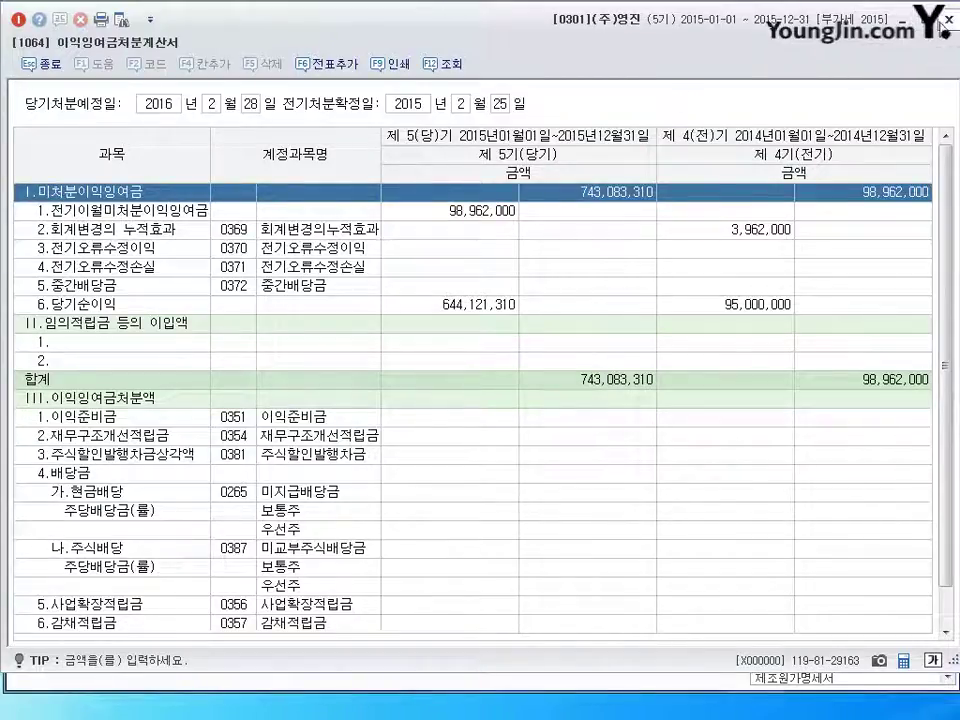
pyautogui.press('Escape')
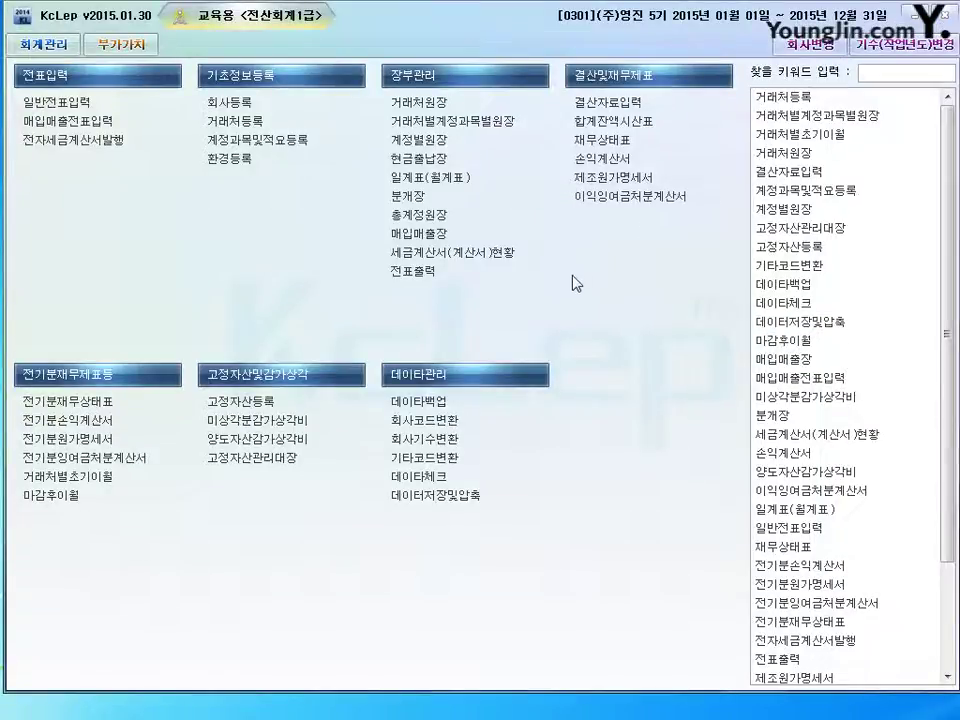
pyautogui.click(613, 198)
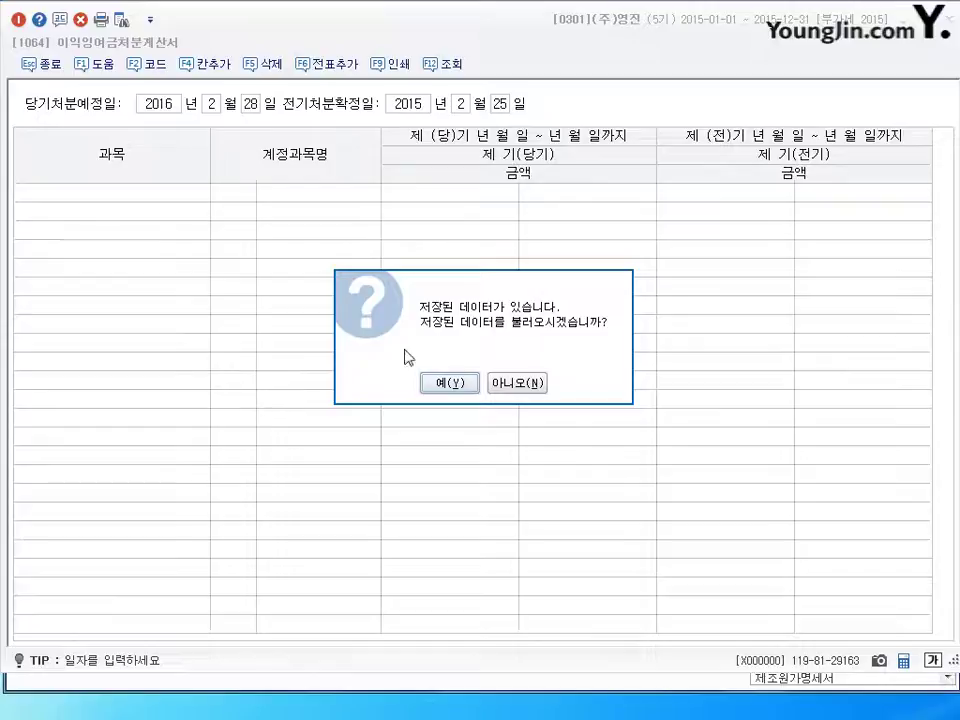
pyautogui.click(517, 383)
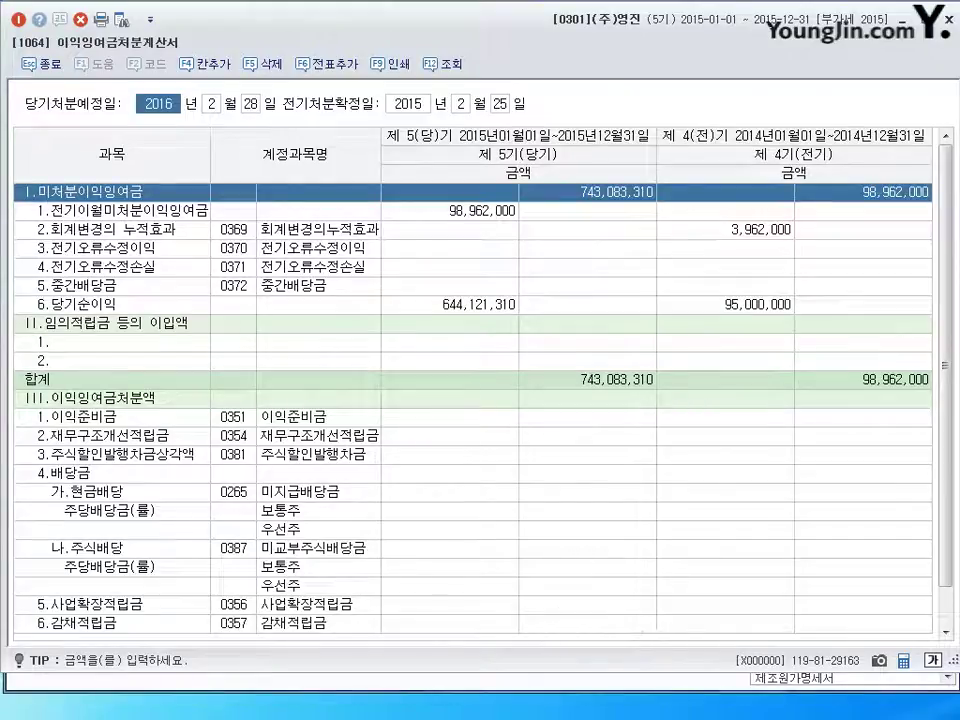
pyautogui.click(948, 16)
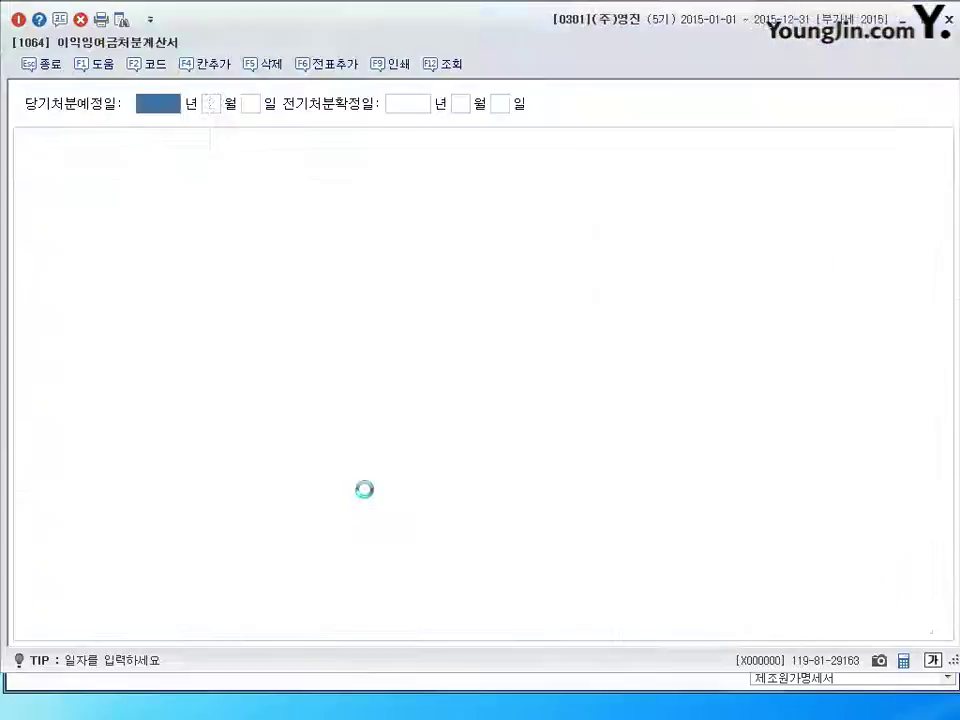
pyautogui.click(545, 385)
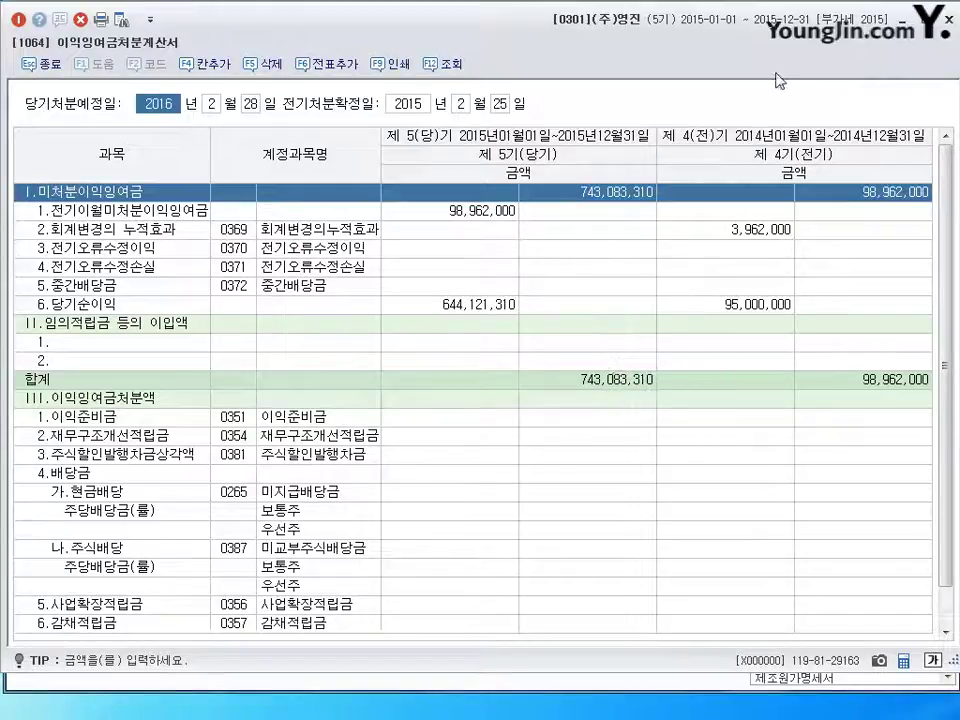
pyautogui.click(943, 24)
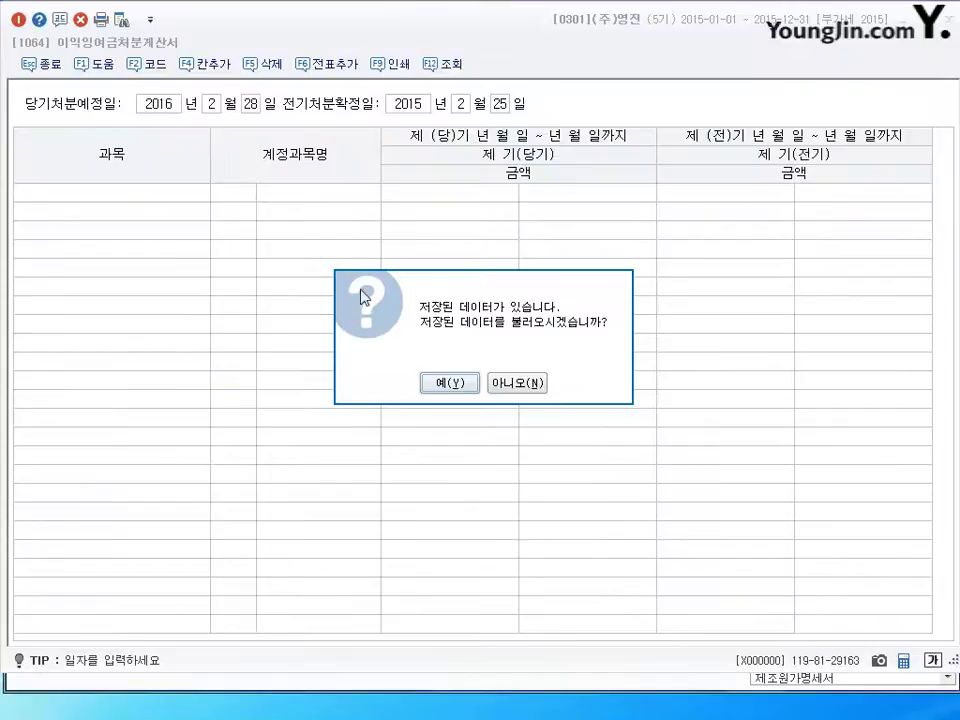
pyautogui.click(516, 382)
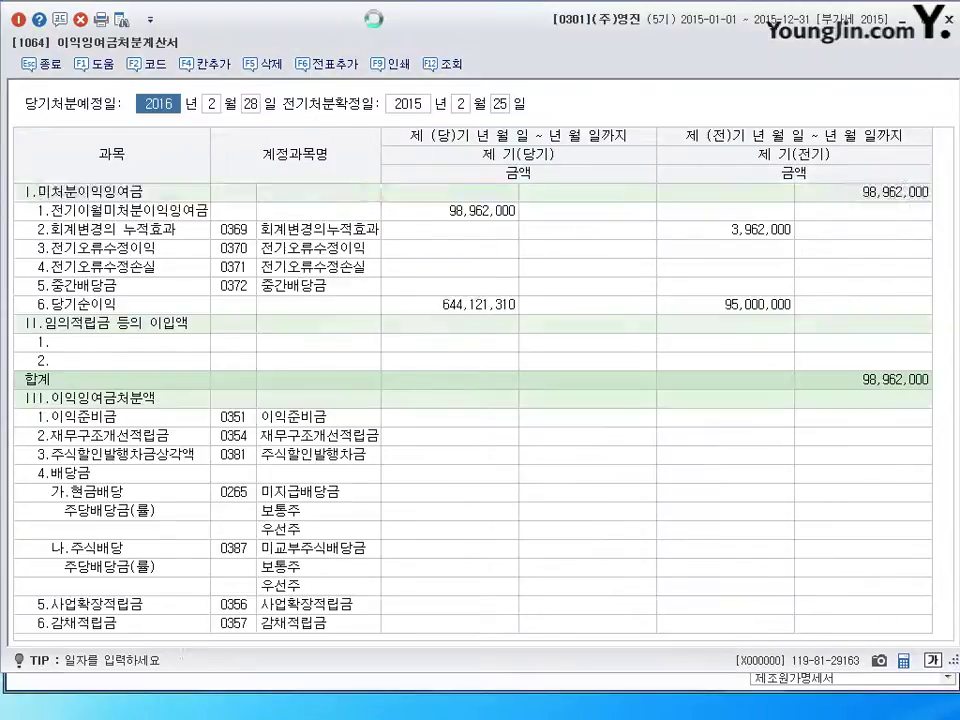
pyautogui.press('Escape')
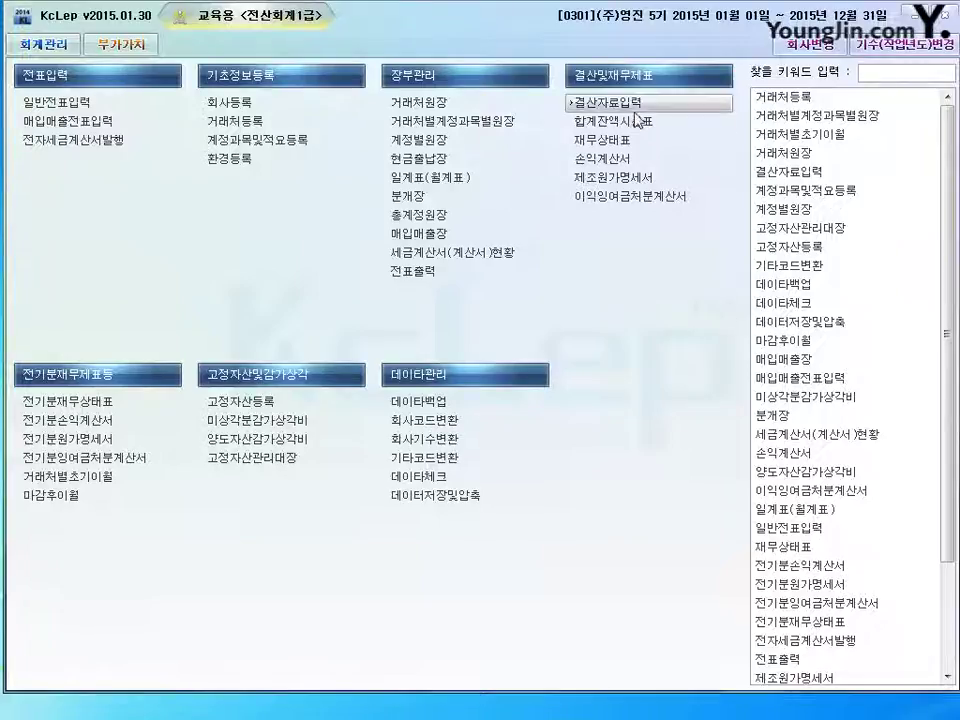
pyautogui.click(628, 198)
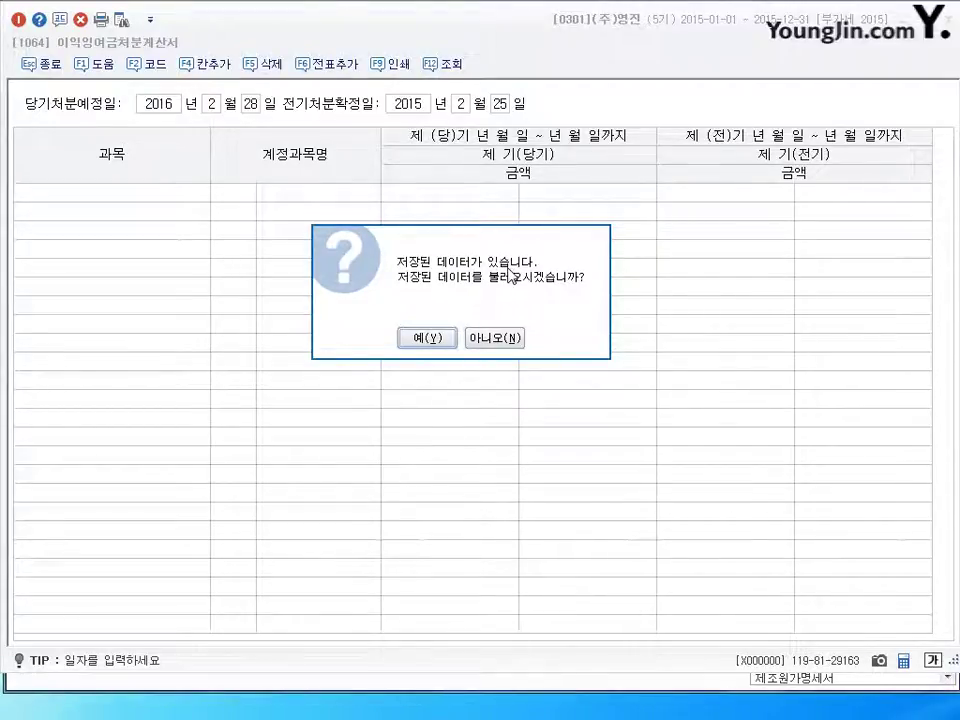
pyautogui.click(508, 337)
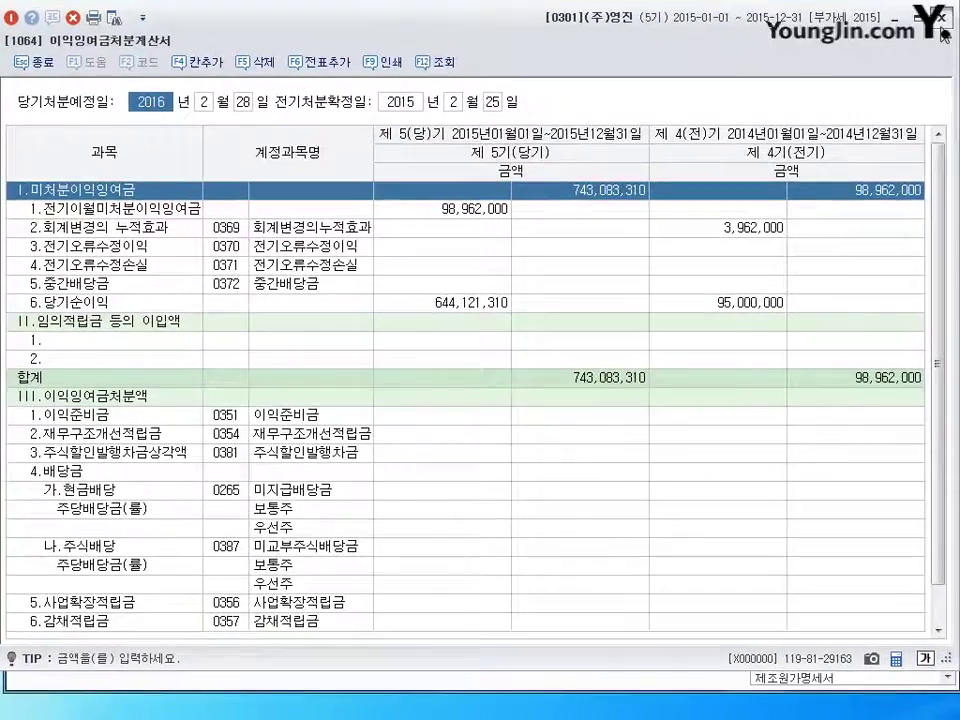
pyautogui.click(940, 20)
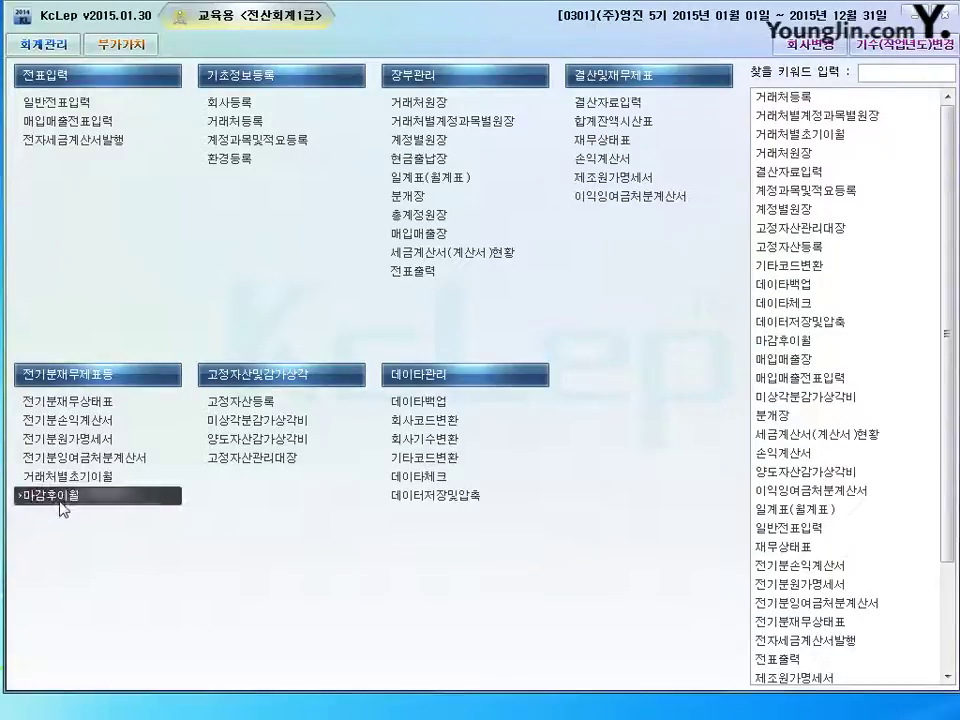
# - Run 마감후이월 to close period 5 (2015) and carry the checked items forward to period 6 (2016)
pyautogui.click(598, 160)
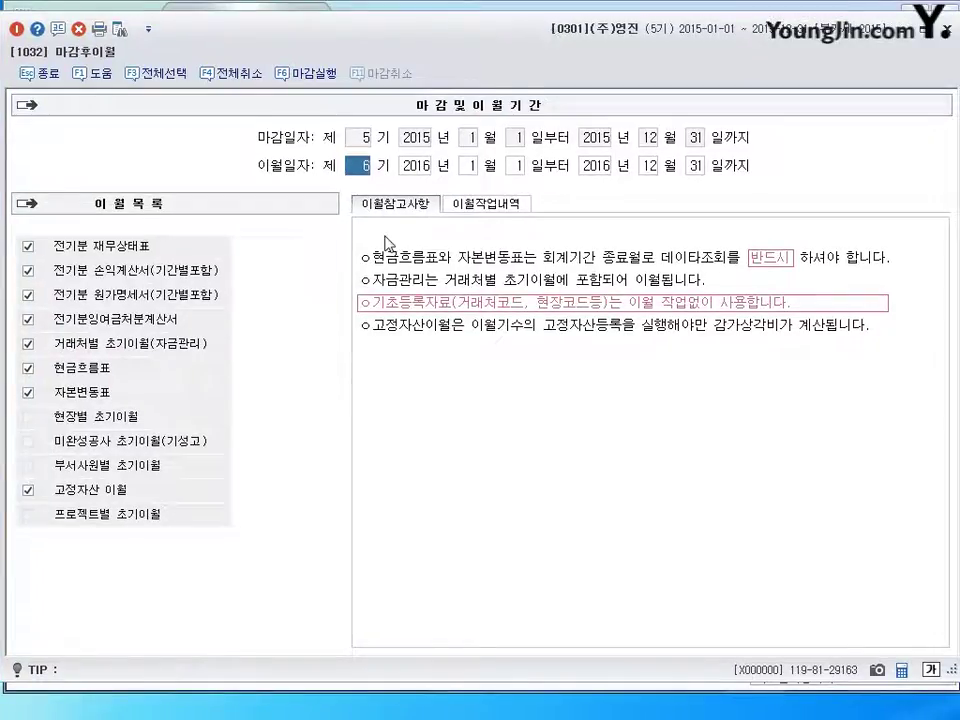
pyautogui.click(291, 88)
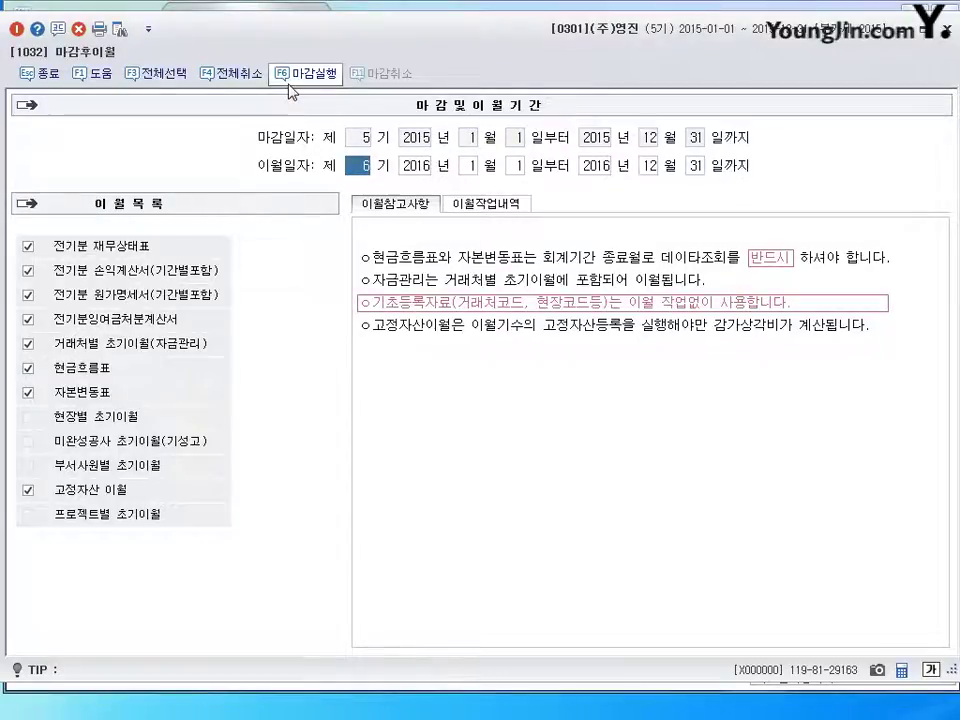
pyautogui.click(446, 408)
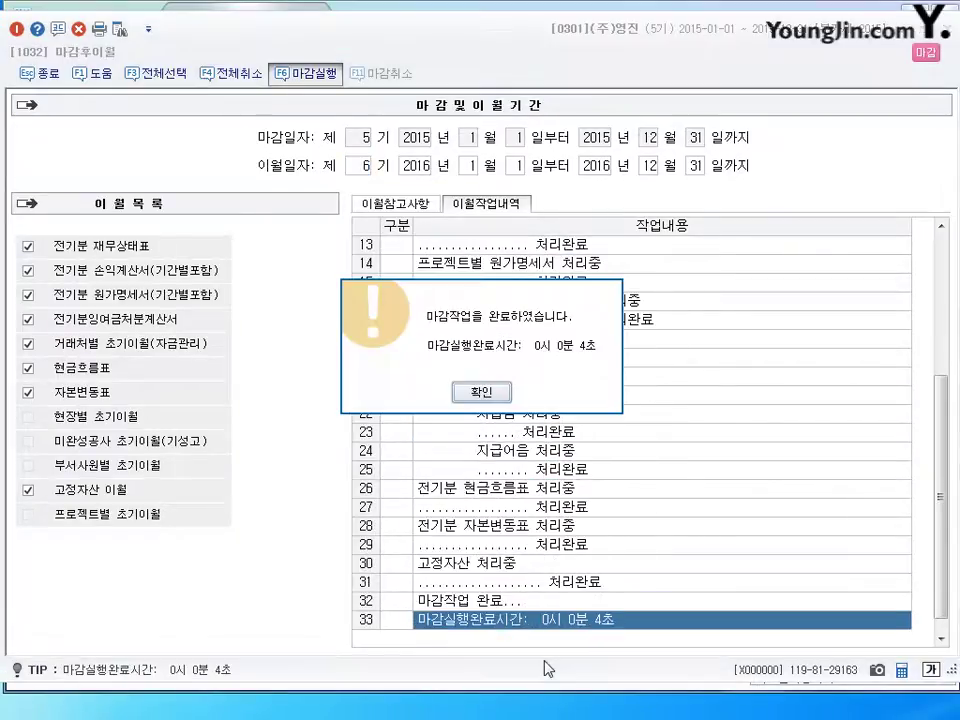
pyautogui.press('Return')
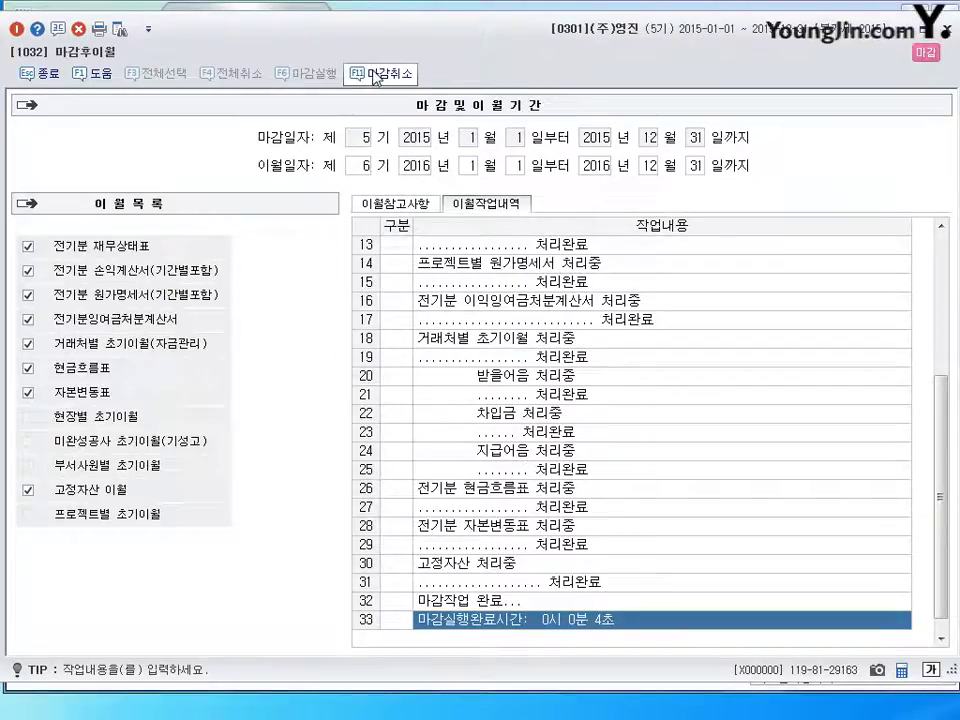
# - Leave 마감후이월, check the 회계연도 period number of company 0301 in 회사등록, and close the registration
pyautogui.press('Escape')
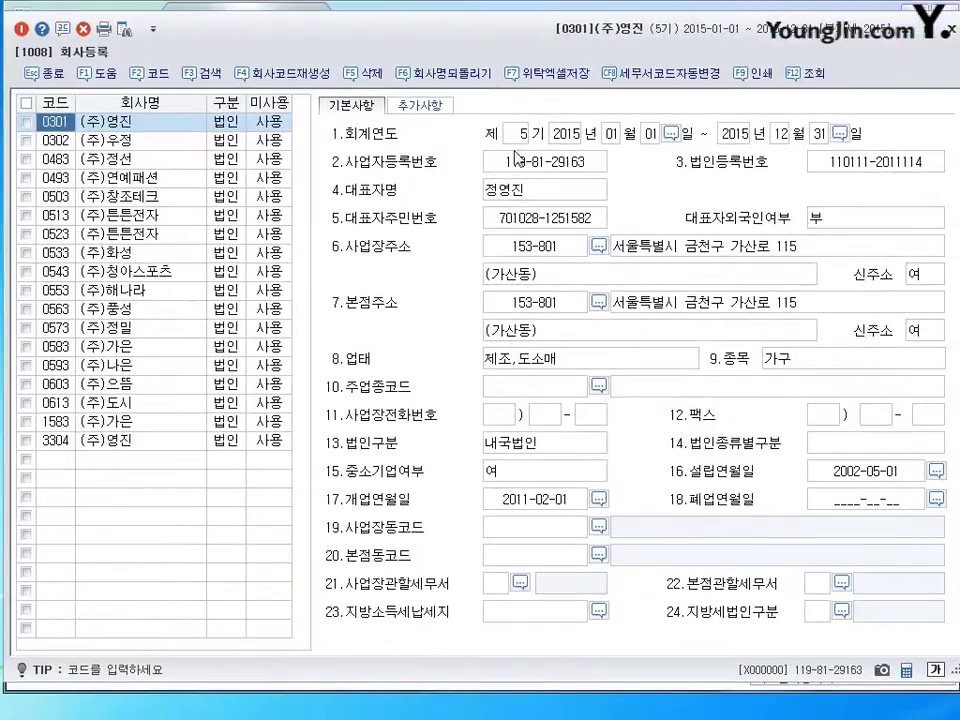
pyautogui.click(520, 134)
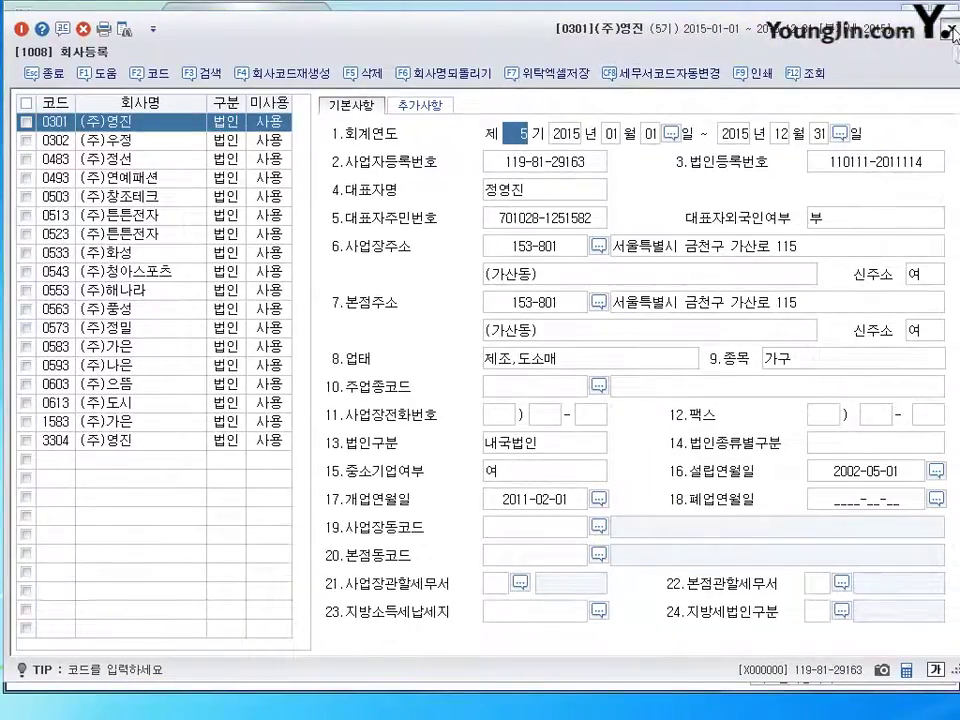
pyautogui.press('Escape')
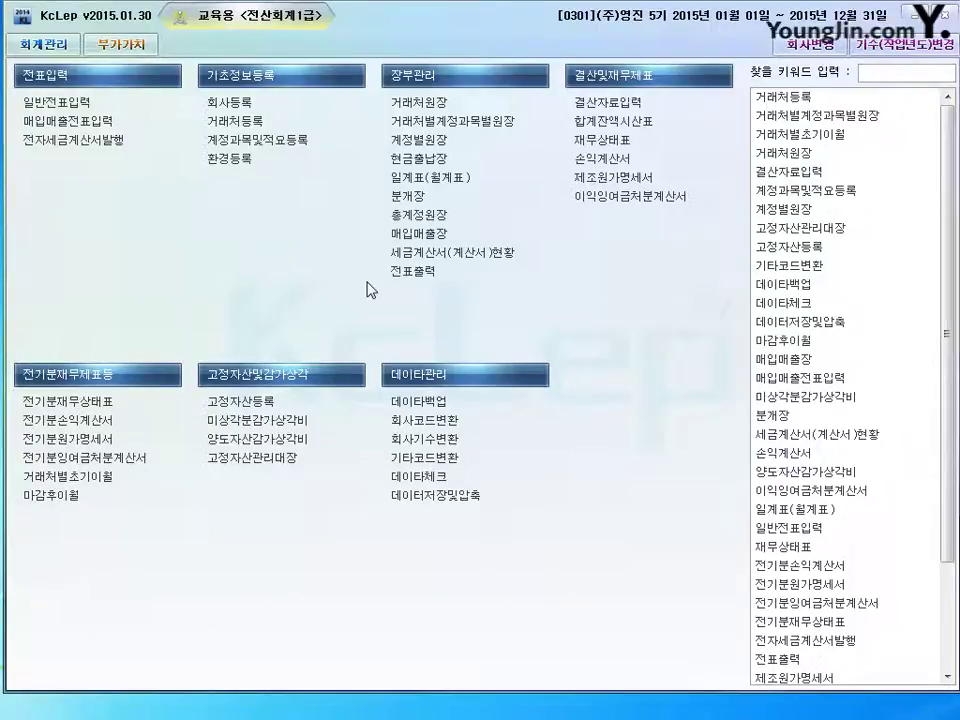
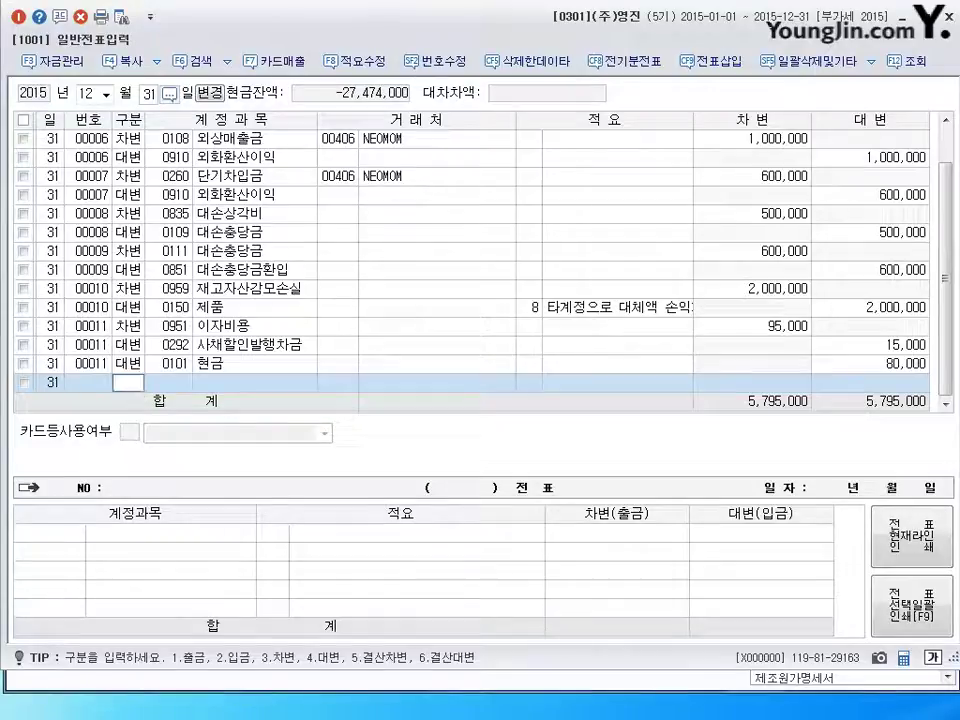
# - Enter a December 31 debit line for 0116 미수수익 of 3,750,000 without a 거래처 in 일반전표입력
pyautogui.write('3')
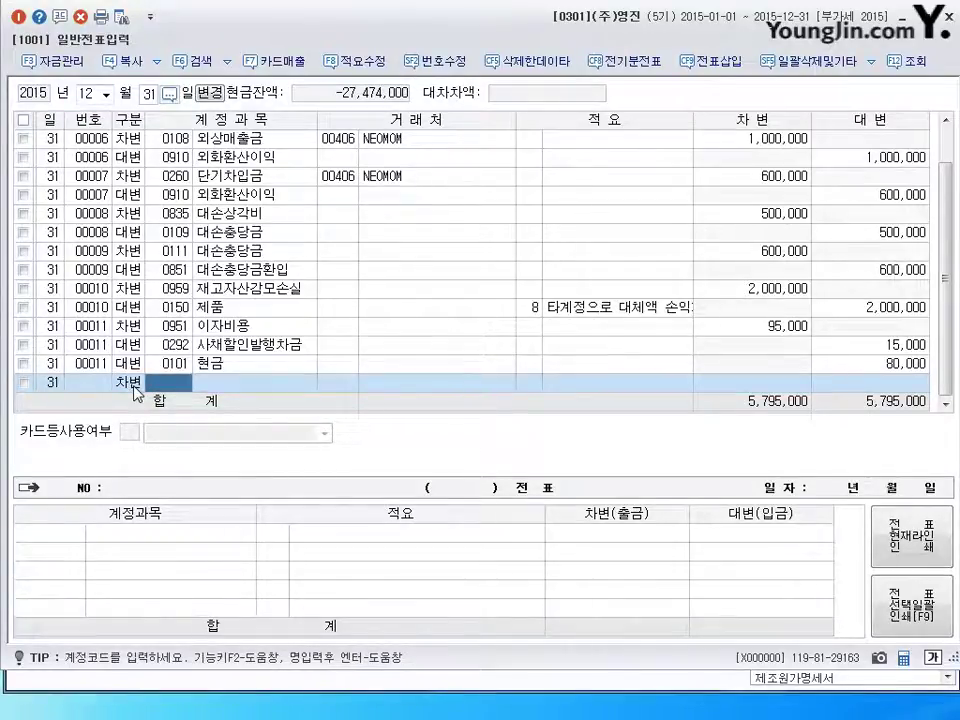
pyautogui.write('0116')
pyautogui.press('Return')
pyautogui.press('Return')
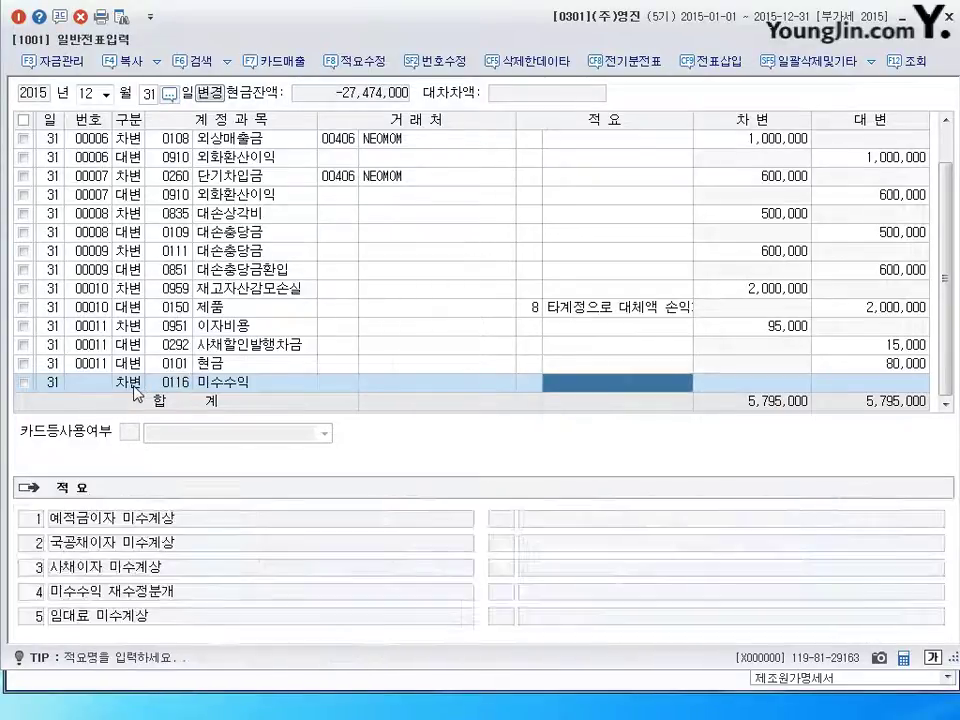
pyautogui.press('Return')
pyautogui.write('3,750,000')
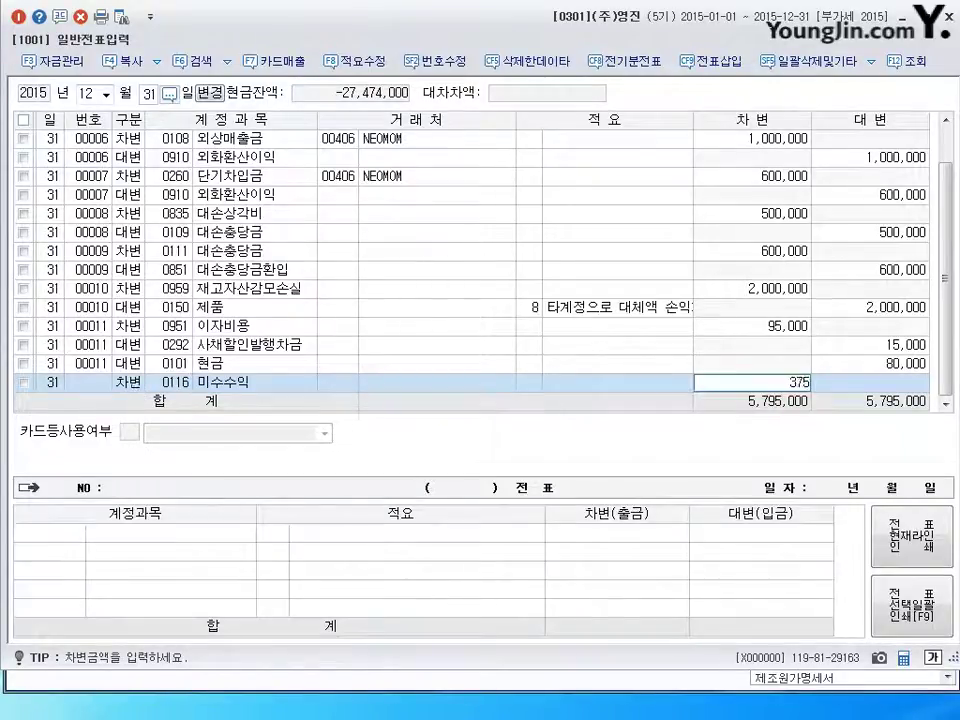
pyautogui.press('Return')
# - Balance the 미수수익 voucher with a credit line for 0901 이자수익 of 3,750,000
pyautogui.click(128, 383)
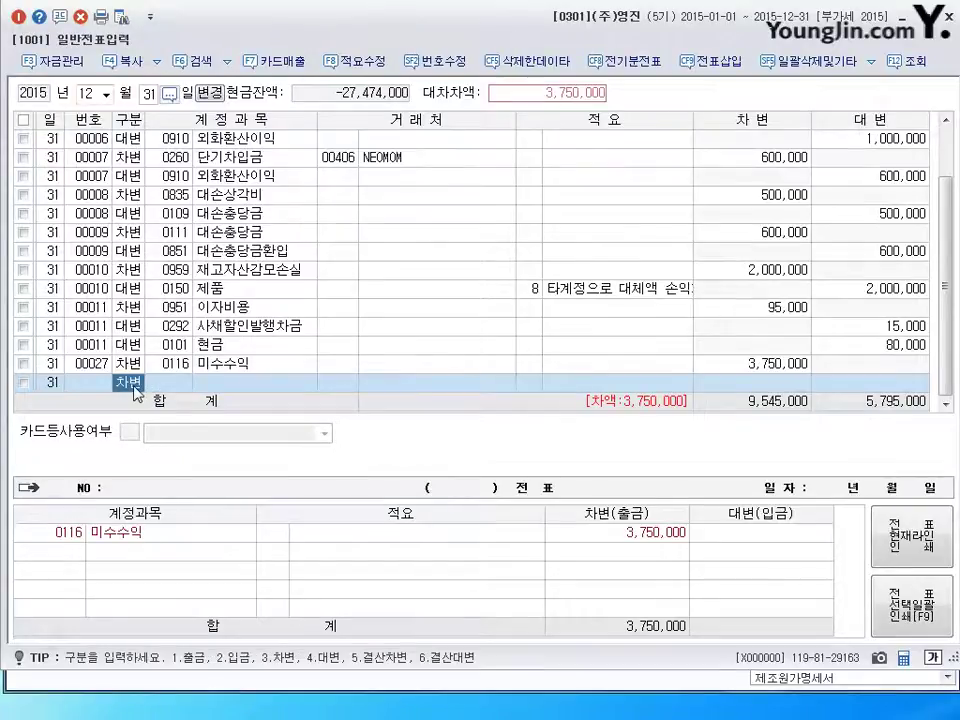
pyautogui.write('4')
pyautogui.write('0901')
pyautogui.press('Return')
pyautogui.press('Return')
pyautogui.press('Return')
pyautogui.press('Return')
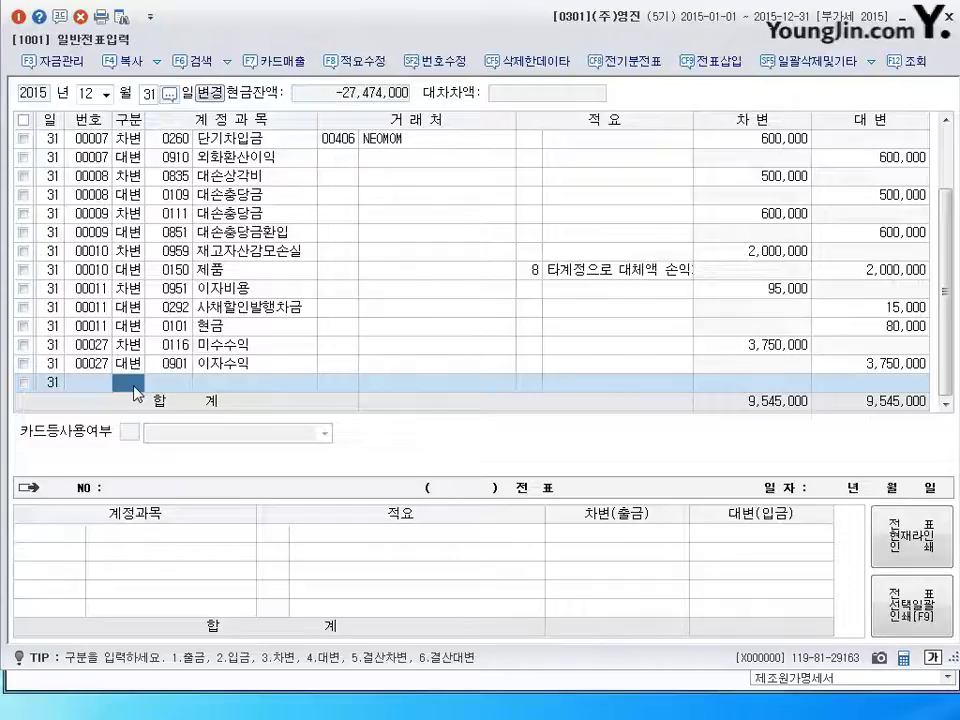
# - Enter a debit line for 0116 미수수익 of 27,000,000 with 강동상사 (00140) as the 거래처
pyautogui.write('3')
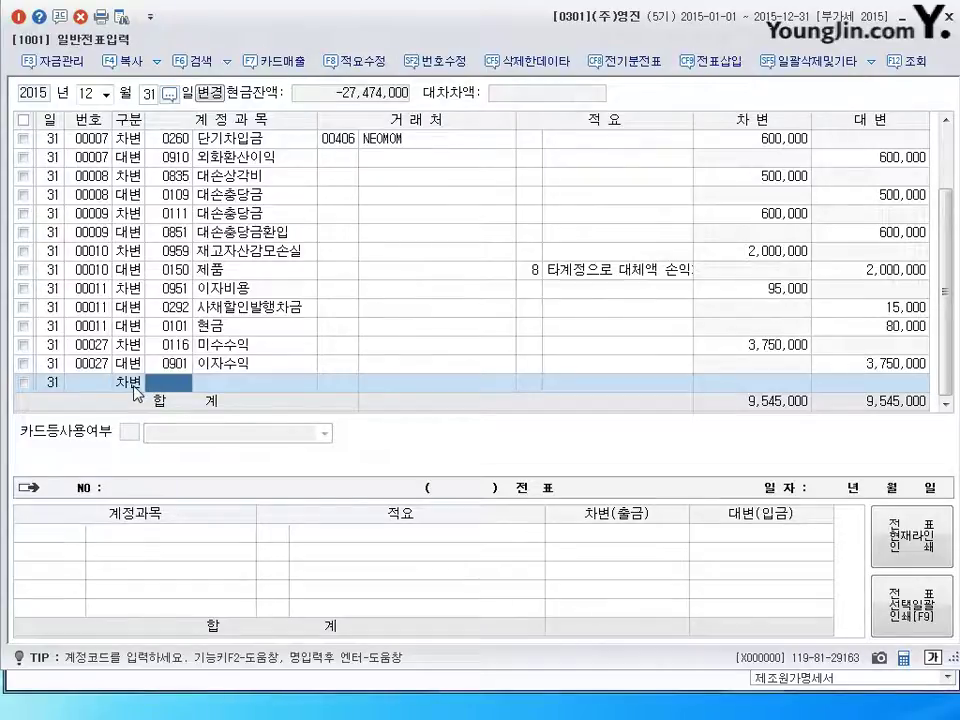
pyautogui.write('116')
pyautogui.press('Return')
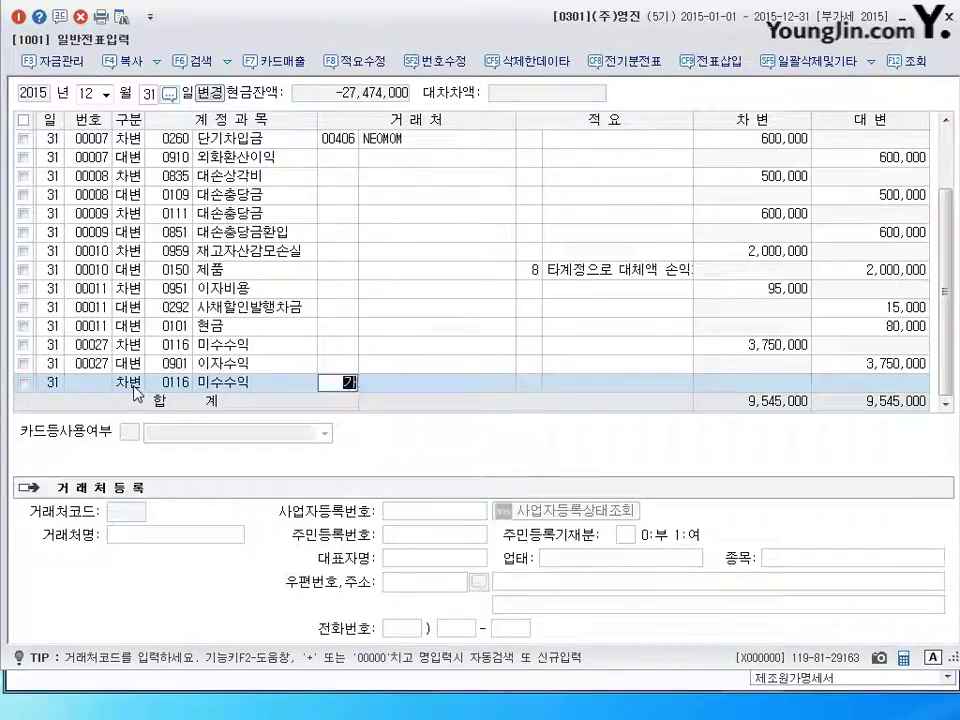
pyautogui.write('ㅇ북')
pyautogui.press('Return')
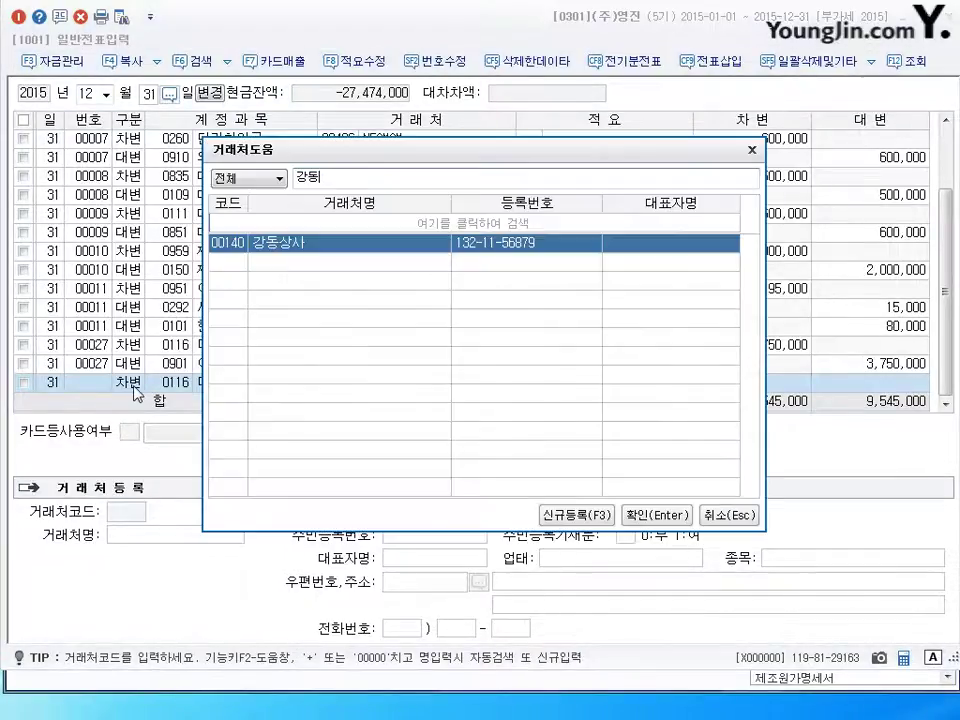
pyautogui.press('Return')
pyautogui.press('Return')
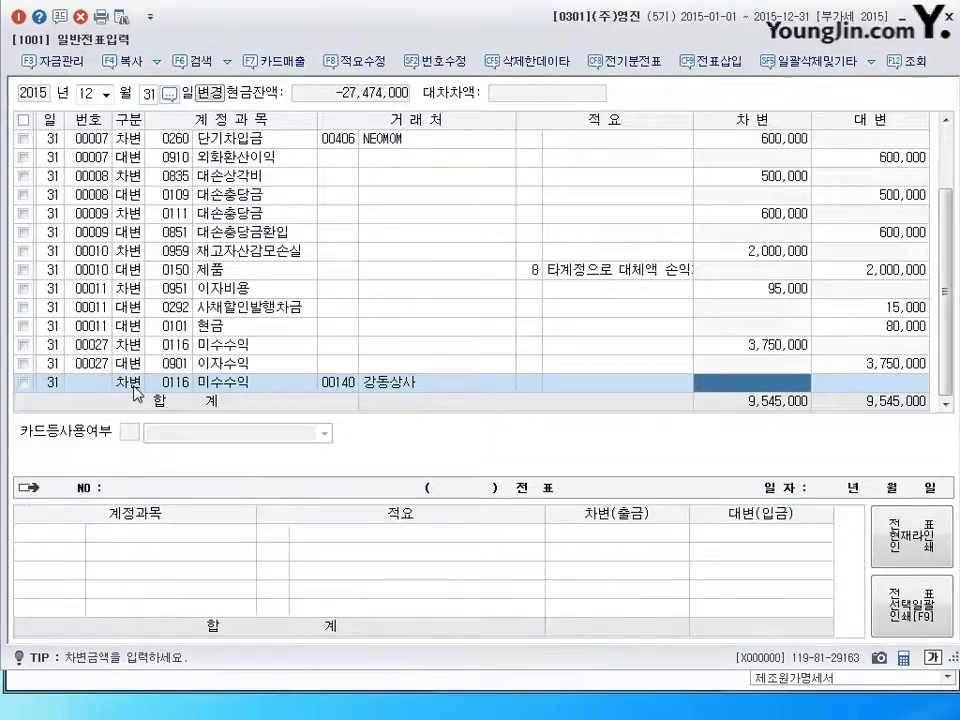
pyautogui.write('27++')
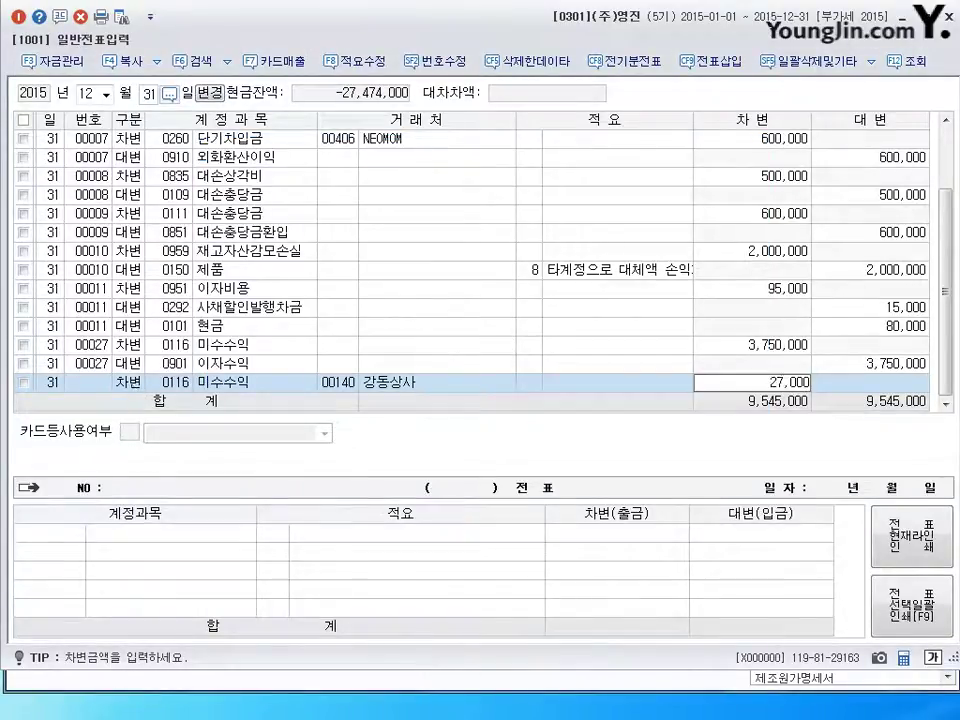
pyautogui.press('Return')
# - Balance the 강동상사 voucher with a credit line for 0901 이자수익 of 27,000,000
pyautogui.write('4')
pyautogui.press('Return')
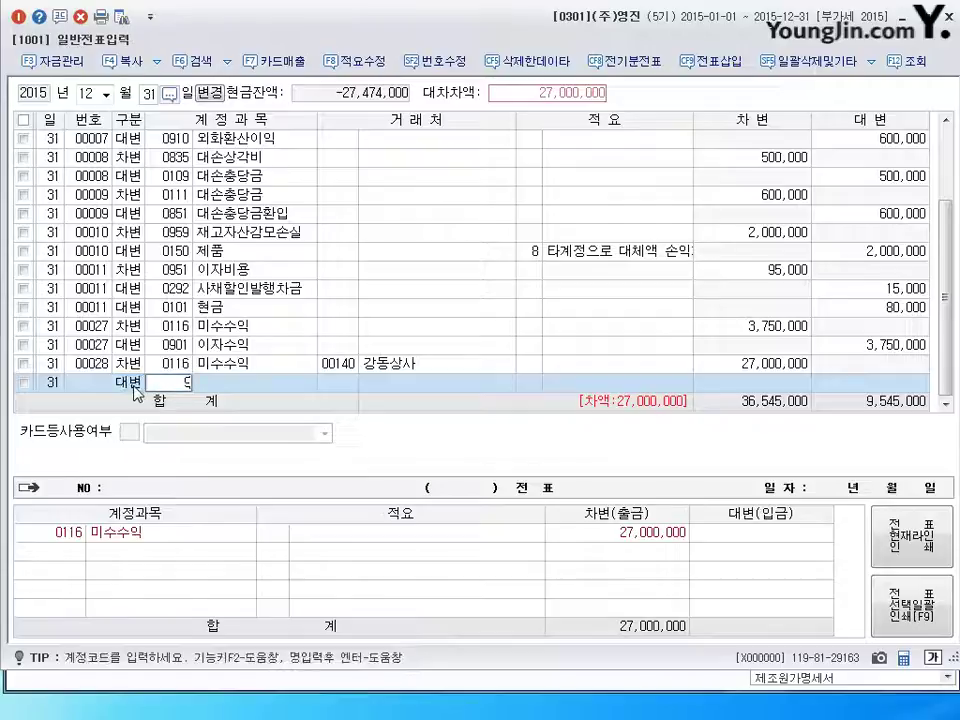
pyautogui.write('901')
pyautogui.press('Return')
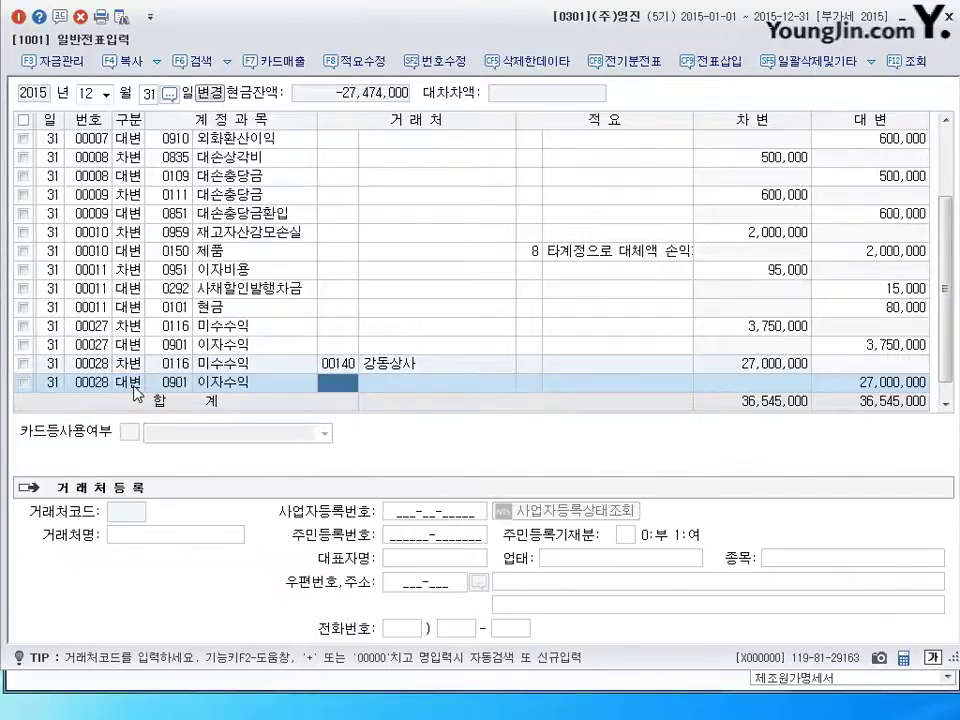
pyautogui.press('Return')
pyautogui.press('Return')
pyautogui.press('Return')
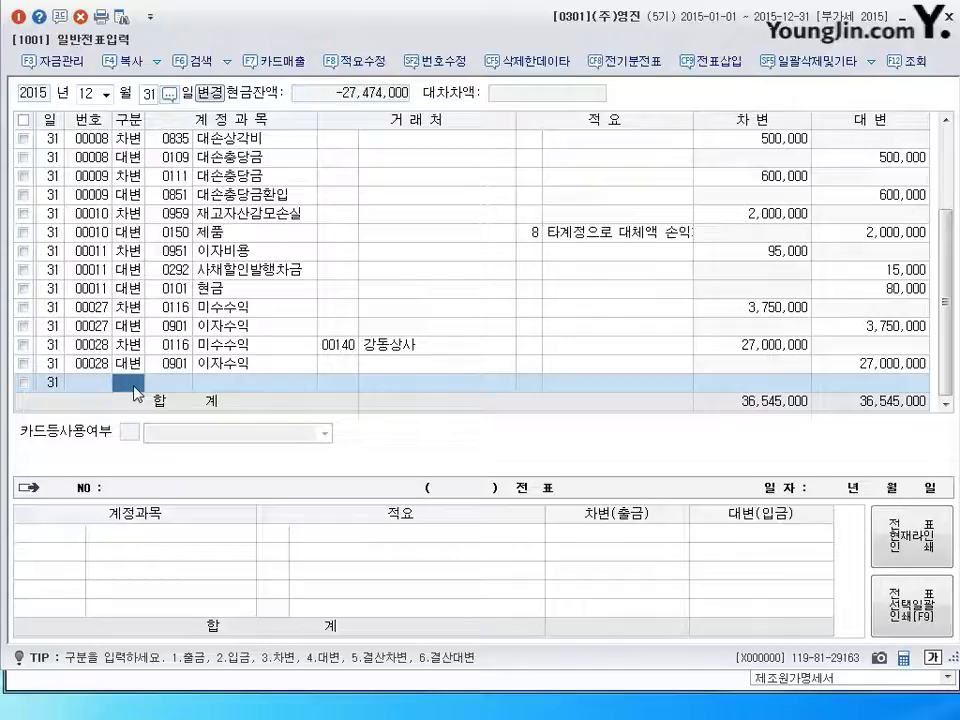
# - Enter a debit line for 0263 선수수익 of 6,000,000 without a 거래처
pyautogui.write('3')
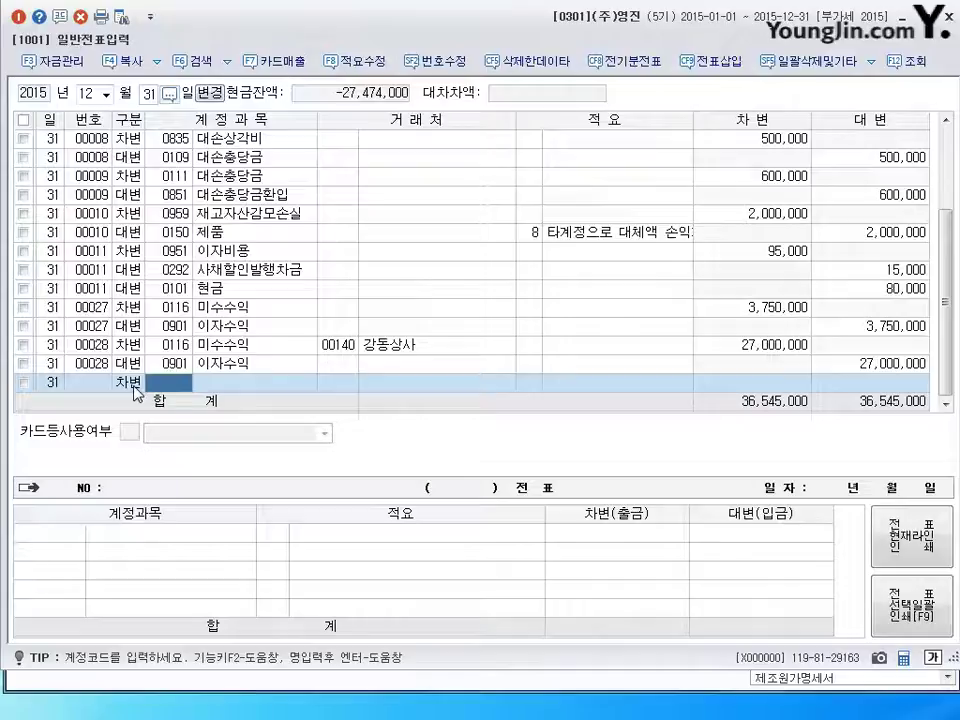
pyautogui.write('263')
pyautogui.press('Return')
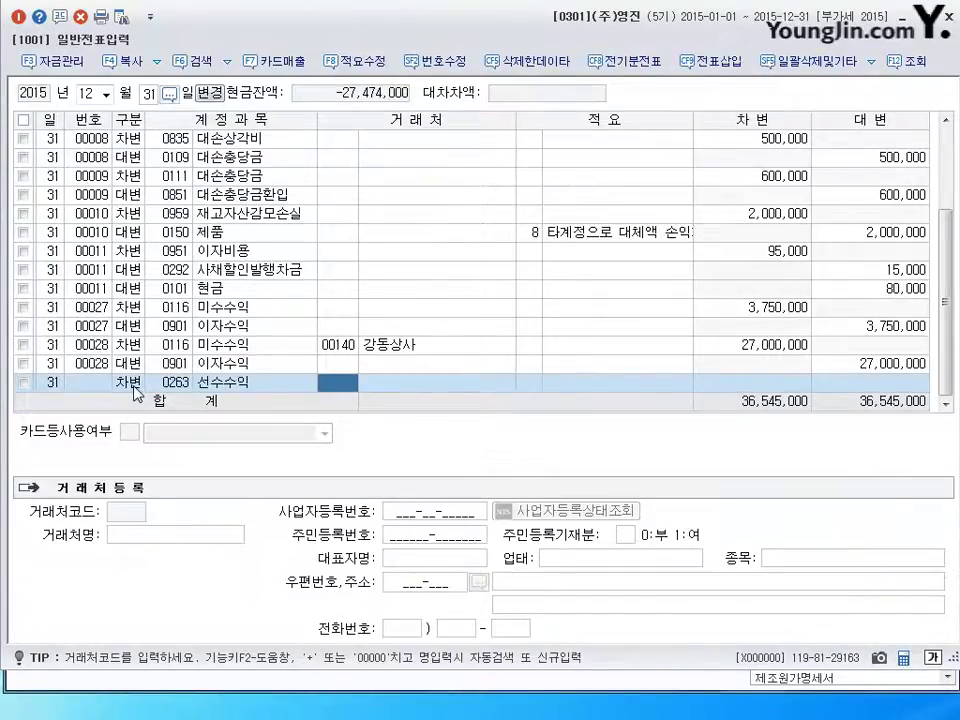
pyautogui.press('Return')
pyautogui.press('Return')
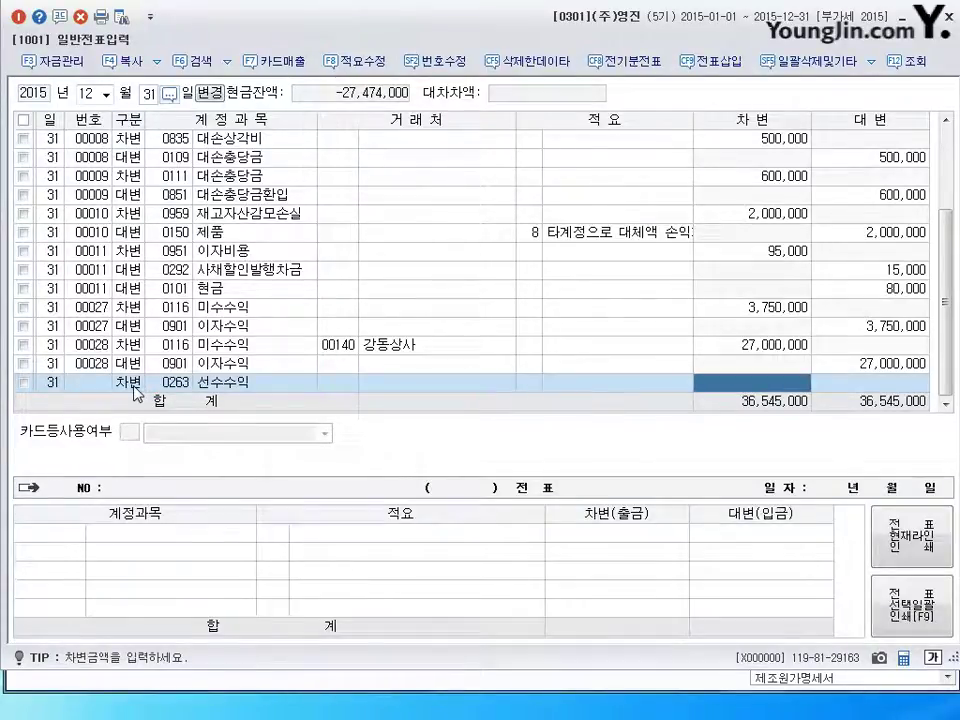
pyautogui.write('6000000')
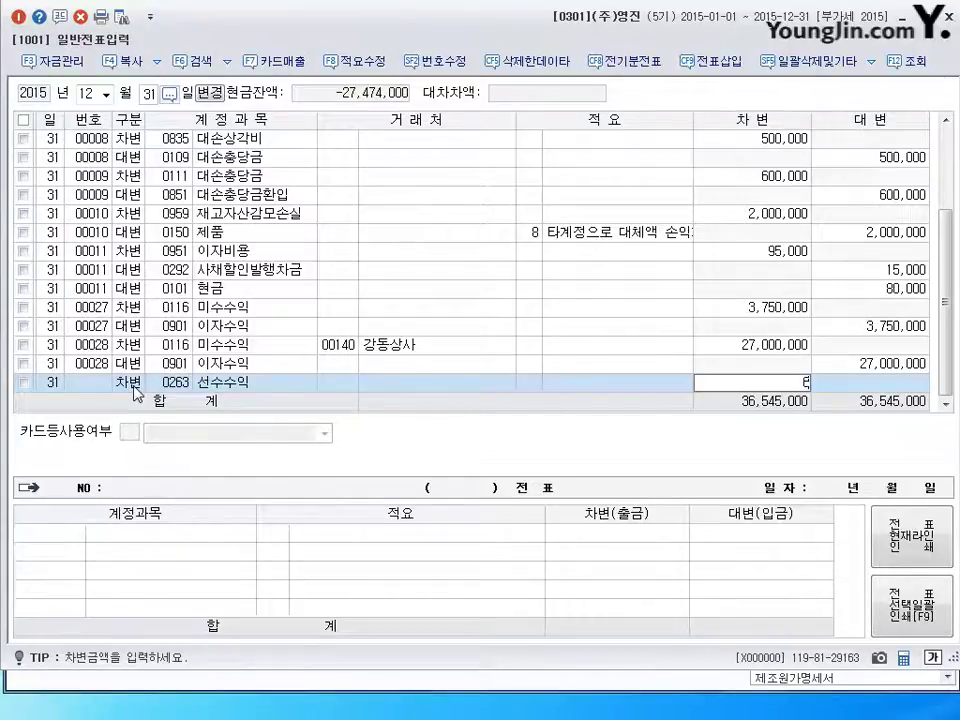
pyautogui.press('Return')
# - Add the credit line for 0904 임대료 of 6,000,000, check both lines of the voucher, and go to a new blank line
pyautogui.write('4')
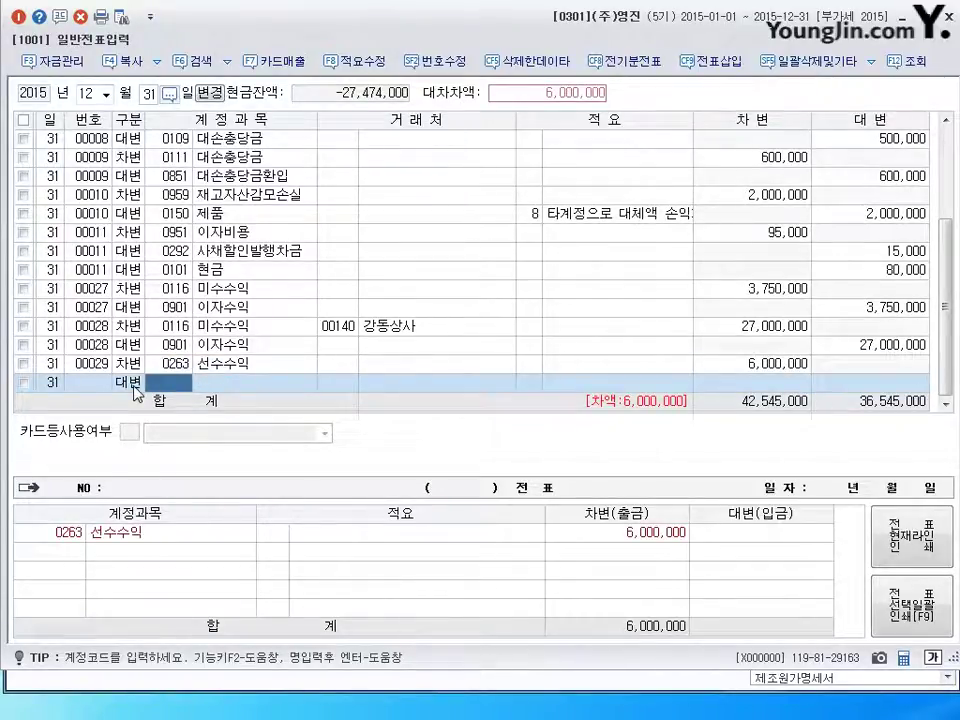
pyautogui.write('0904')
pyautogui.press('Return')
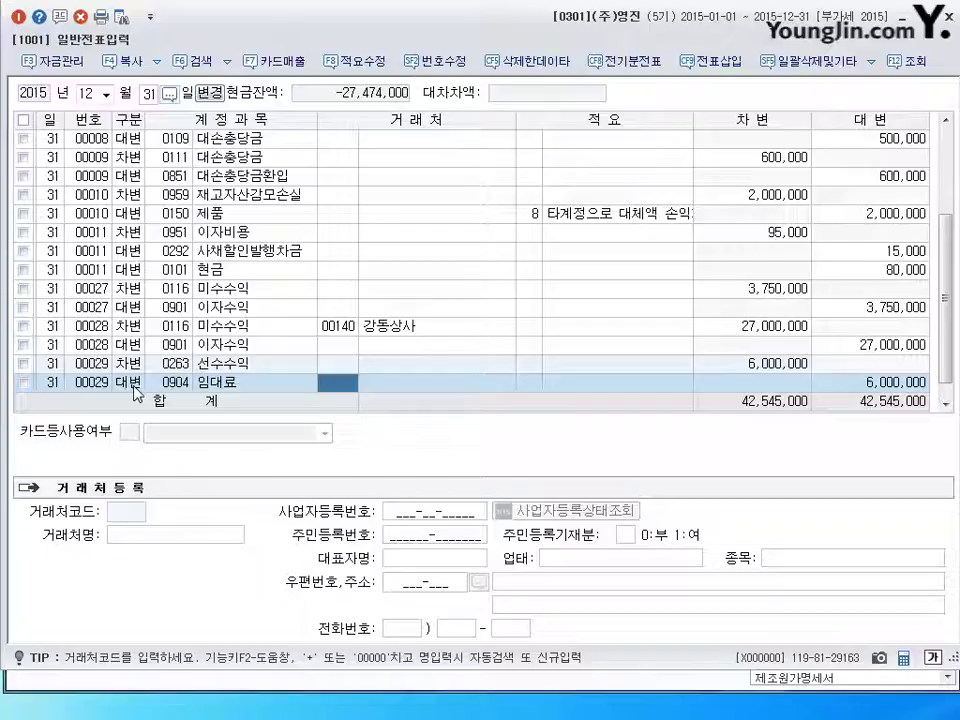
pyautogui.click(134, 387)
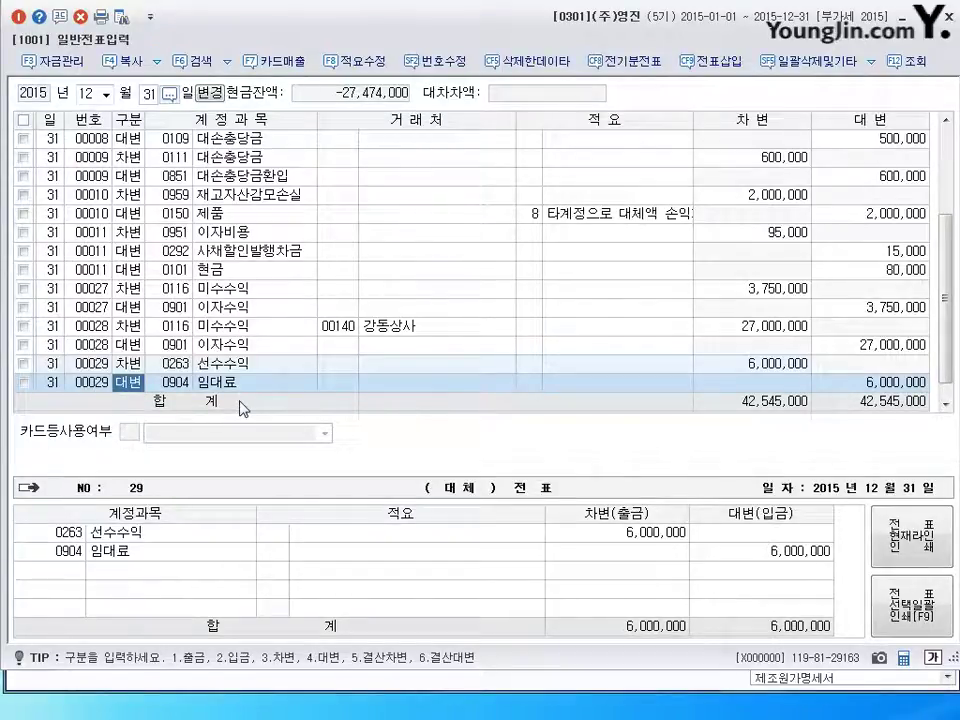
pyautogui.click(233, 366)
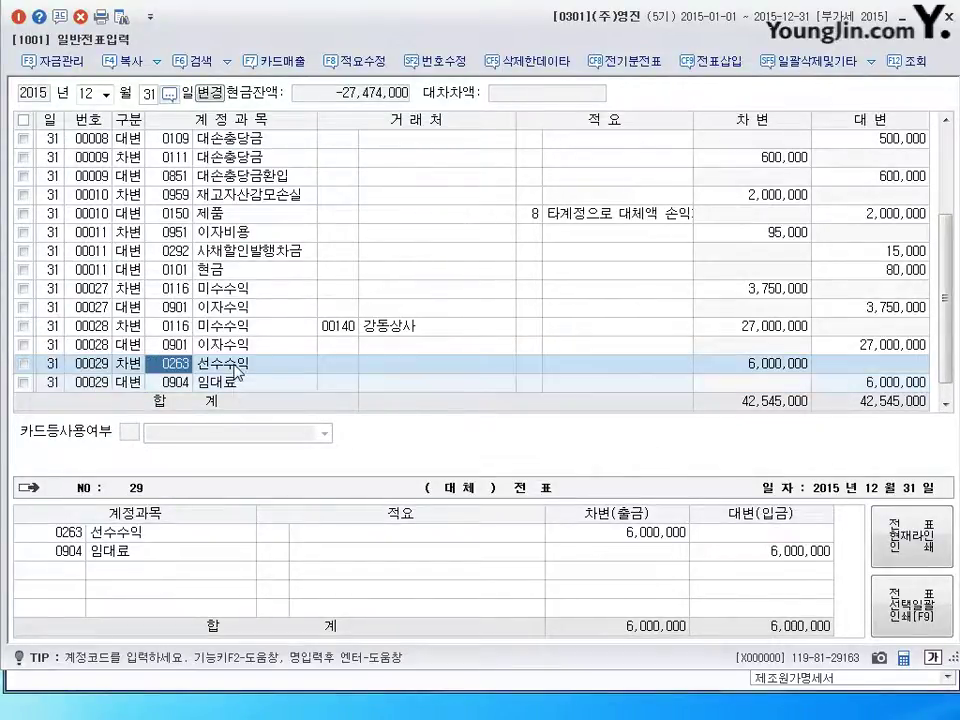
pyautogui.click(236, 383)
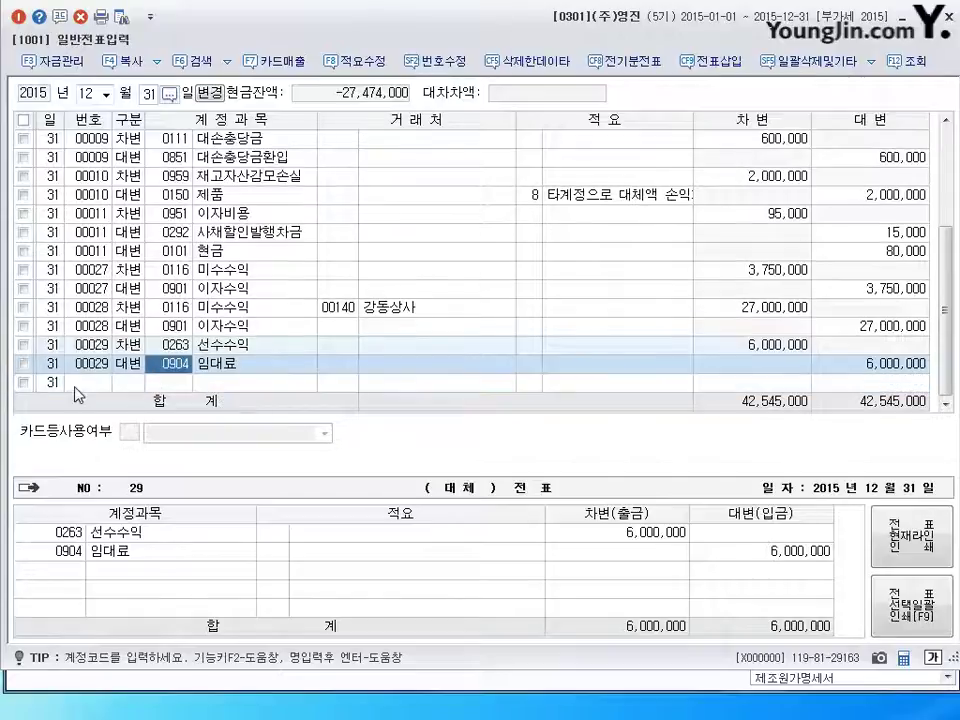
pyautogui.click(75, 386)
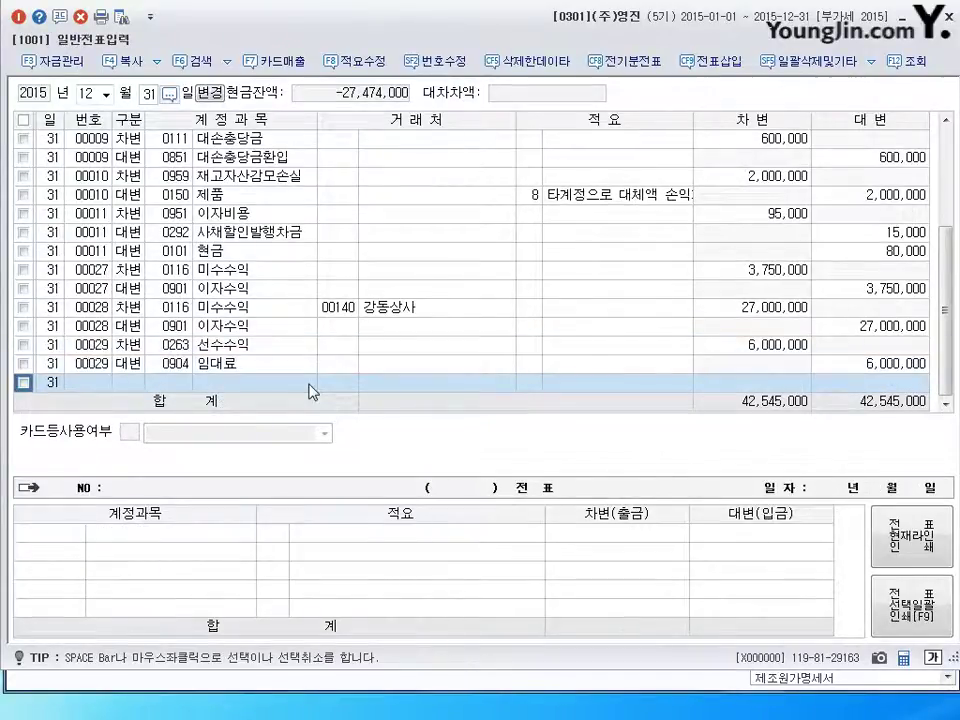
pyautogui.press('Return')
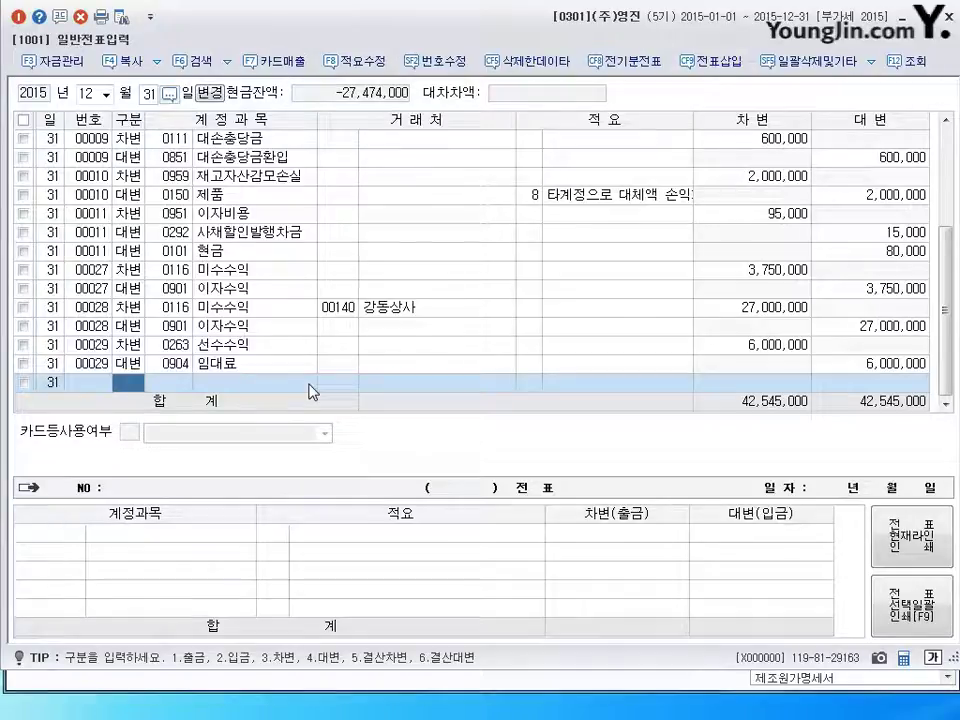
# - Enter a debit line for the manufacturing expense 0526 도서인쇄비 of 150,000
pyautogui.write('6')
pyautogui.hotkey('shift', 'Tab')
pyautogui.write('3')
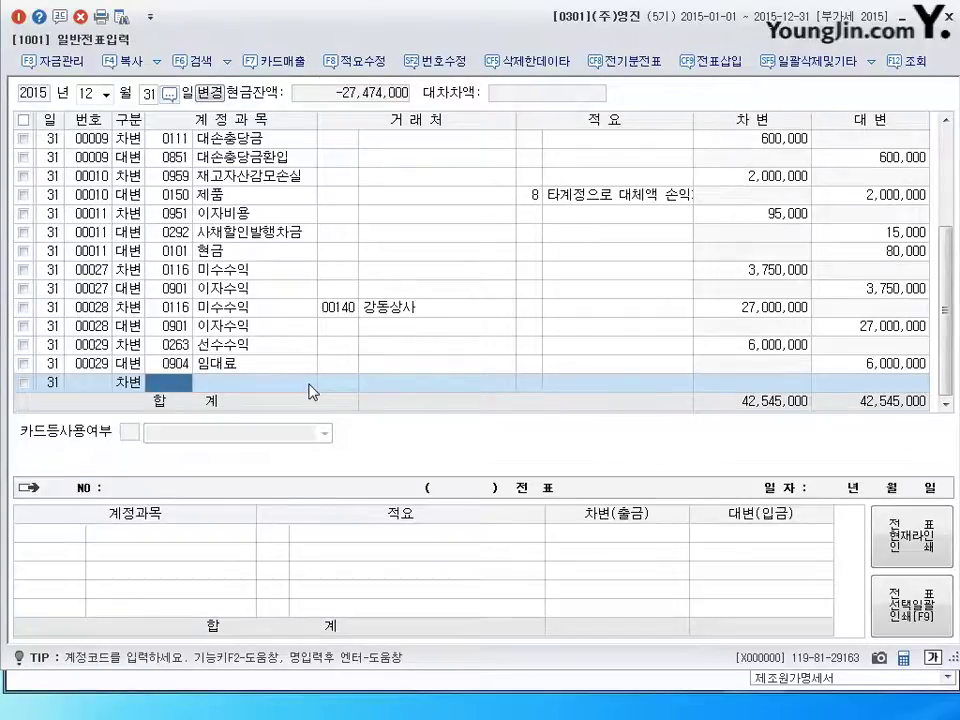
pyautogui.write('526')
pyautogui.press('Return')
pyautogui.press('Return')
pyautogui.press('Return')
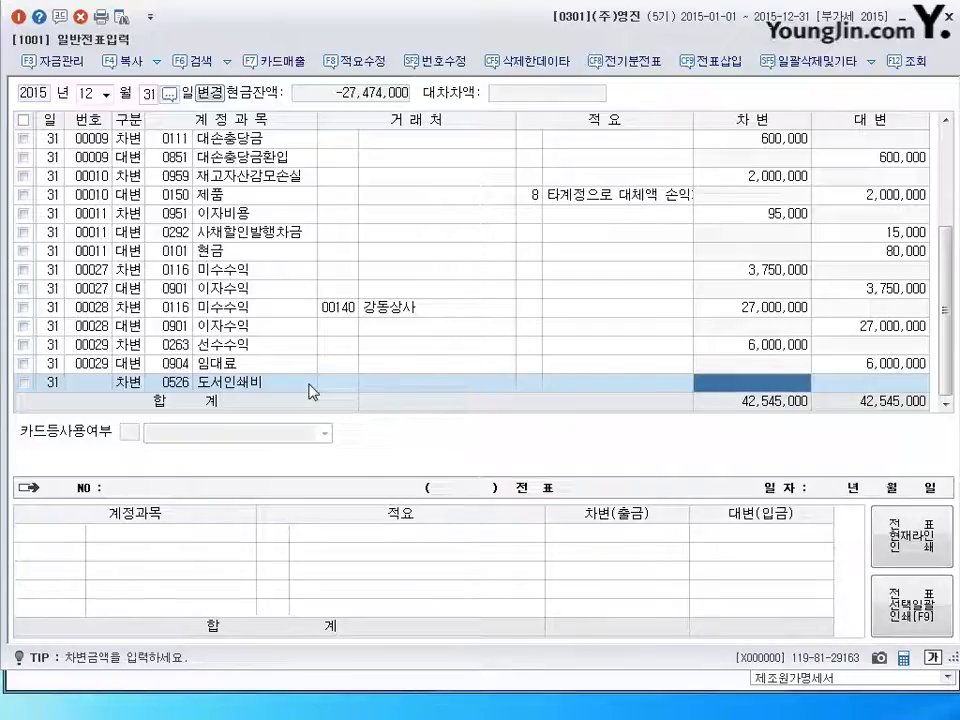
pyautogui.write('150000')
pyautogui.press('Return')
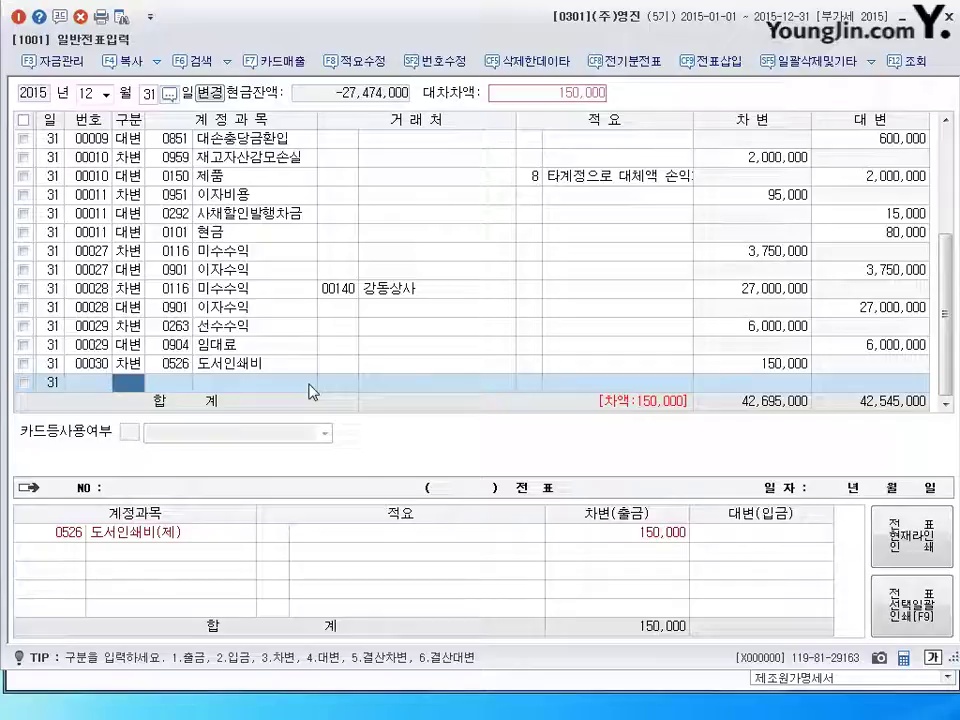
# - Balance the 도서인쇄비 voucher with a credit line for 0133 선급비용 of 150,000
pyautogui.press('4')
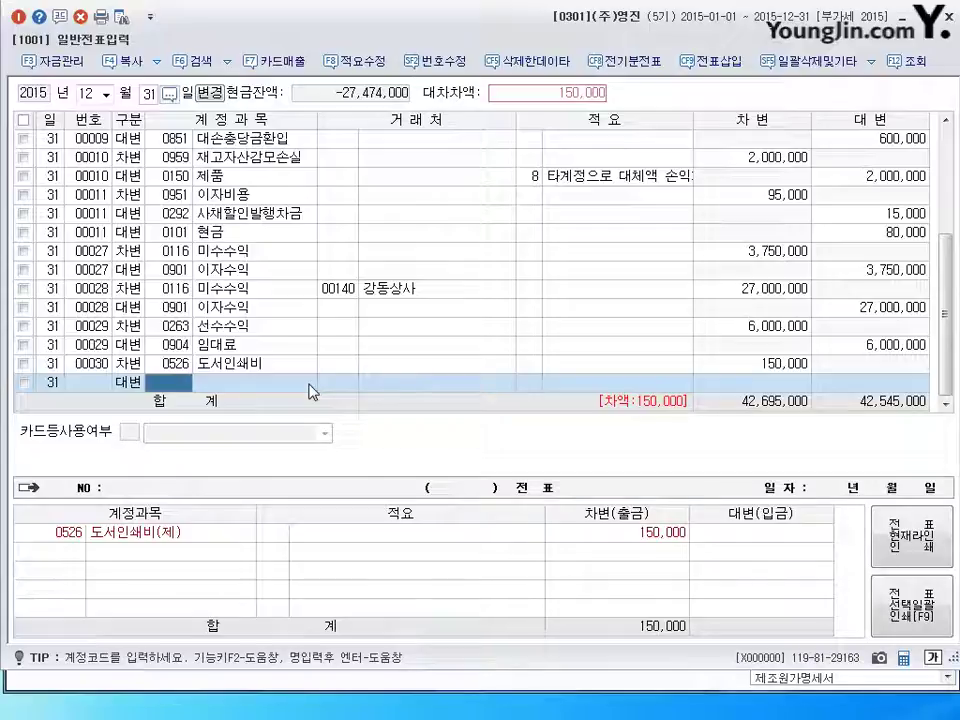
pyautogui.write('133')
pyautogui.press('Return')
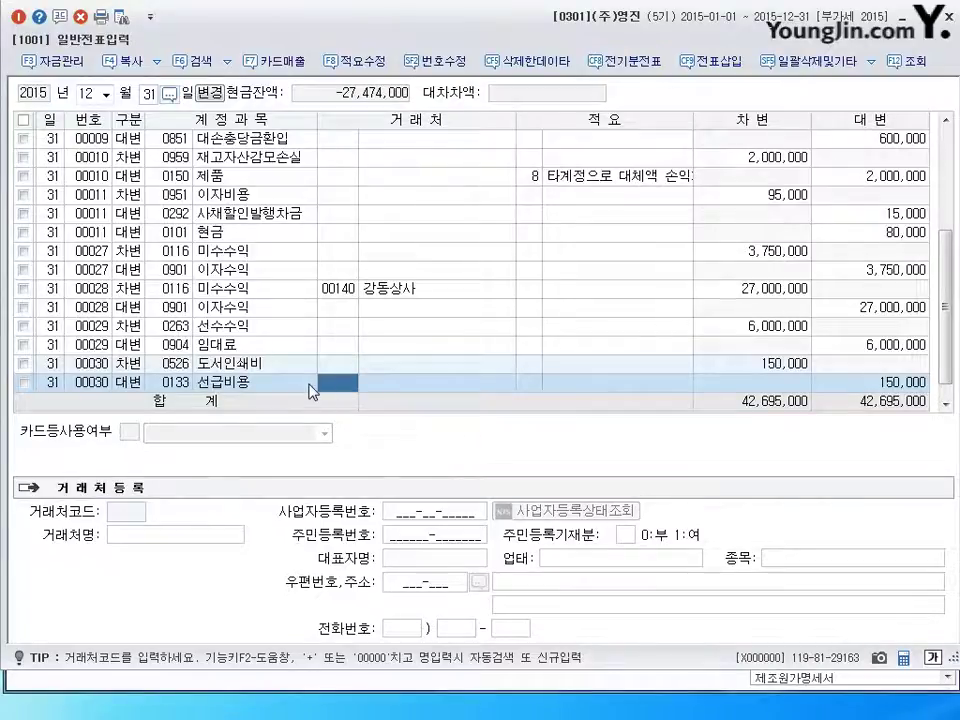
pyautogui.press('Return')
pyautogui.press('Return')
pyautogui.press('Return')
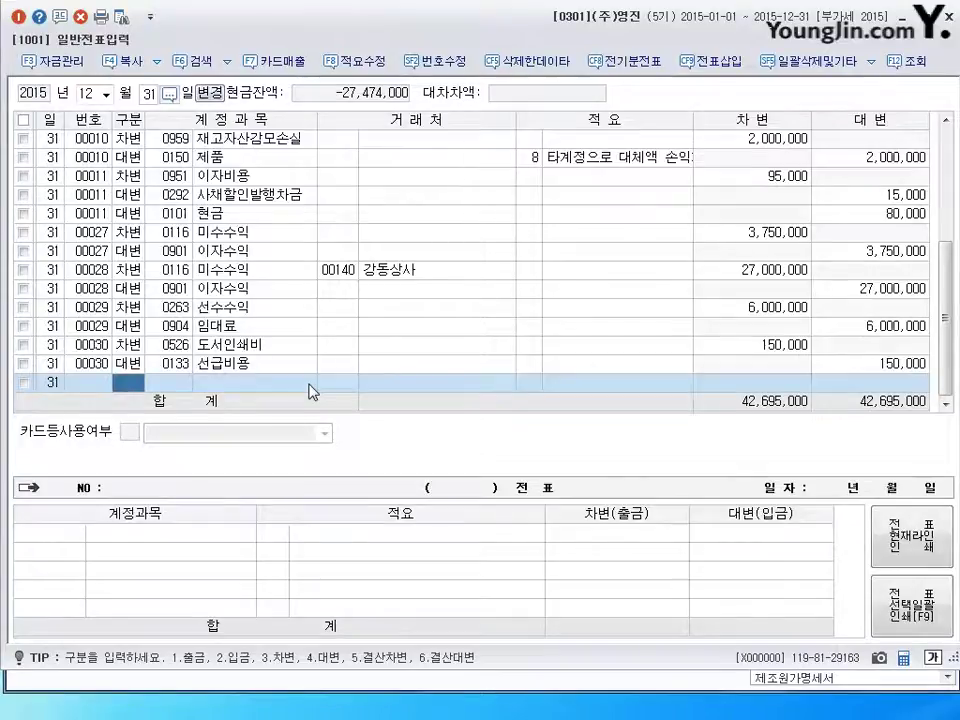
# - Enter a debit line for 0133 선급비용 of 400,000 in a new December 31 voucher
pyautogui.write('3')
pyautogui.press('Return')
pyautogui.press('Return')
pyautogui.press('Return')
pyautogui.press('Return')
pyautogui.press('Return')
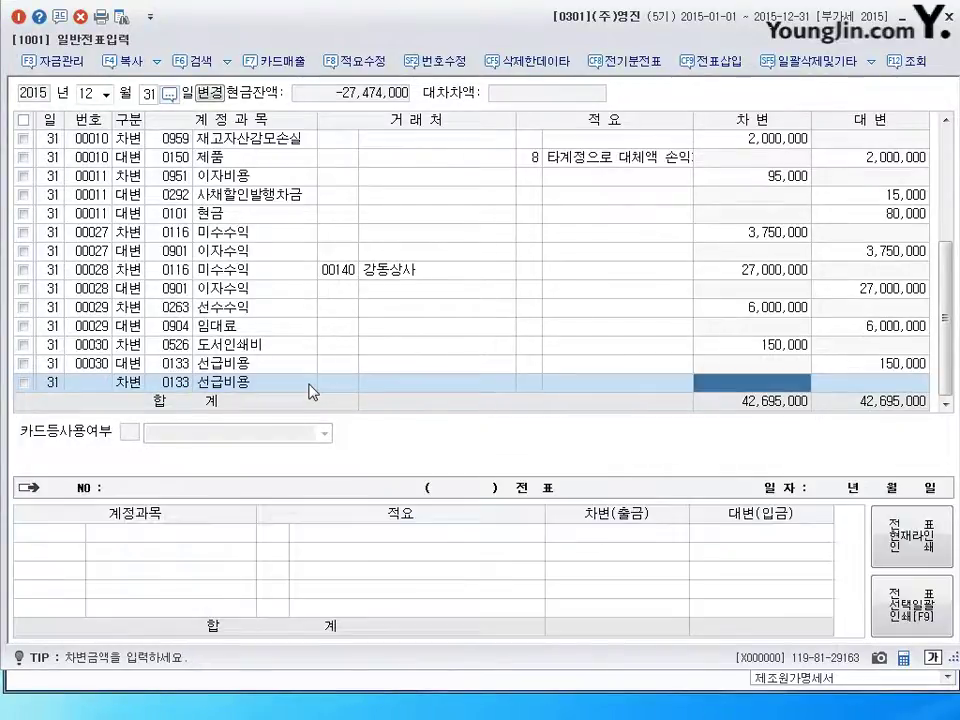
pyautogui.write('4000000')
pyautogui.press('Return')
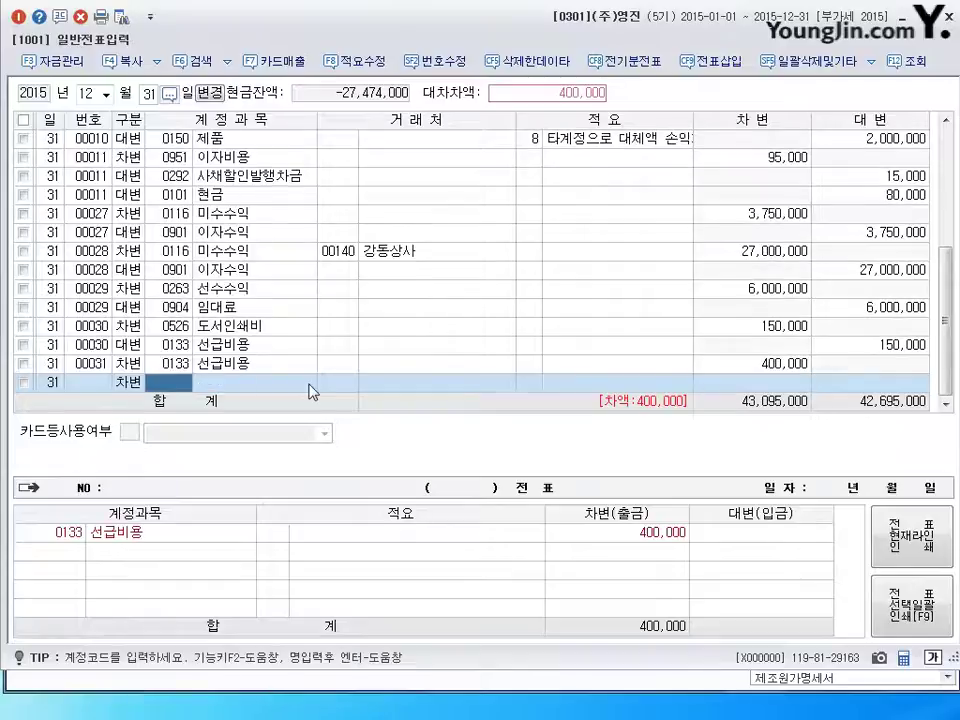
# - Add the 400,000 credit line to the 선급비용 voucher and set its account to 0821 보험료
pyautogui.press('Left')
pyautogui.write('4133')
pyautogui.press('Return')
pyautogui.press('Left')
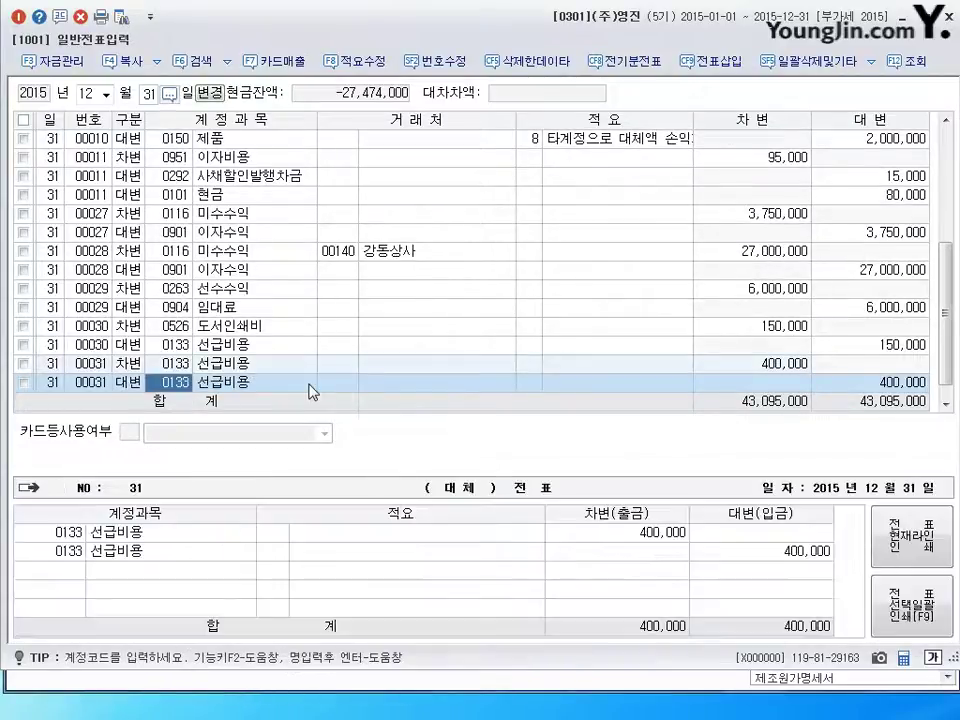
pyautogui.write('821')
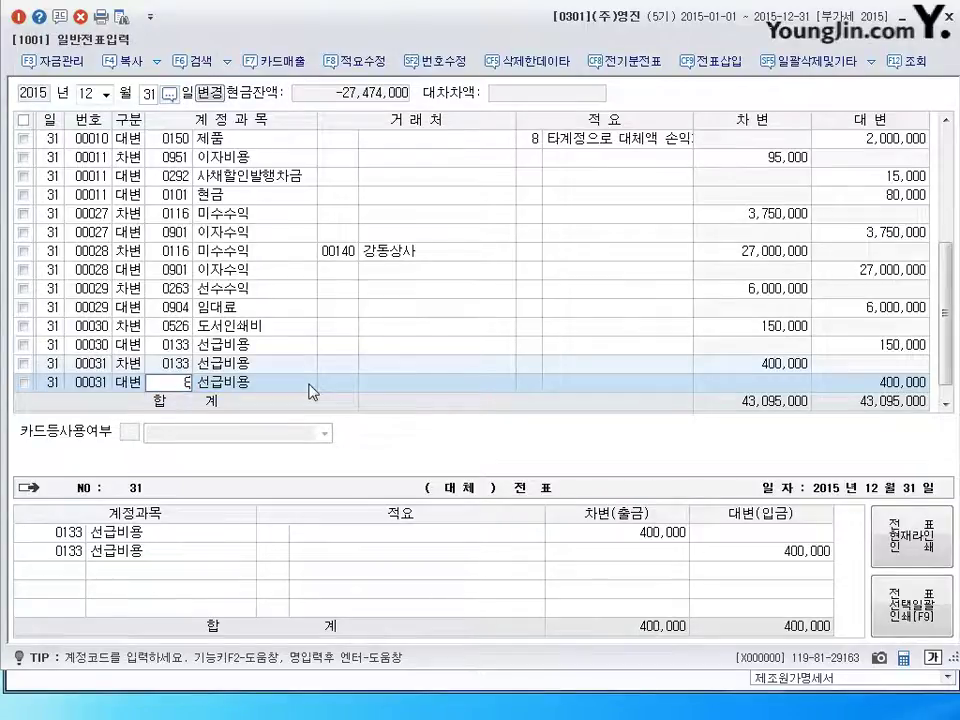
pyautogui.press('Return')
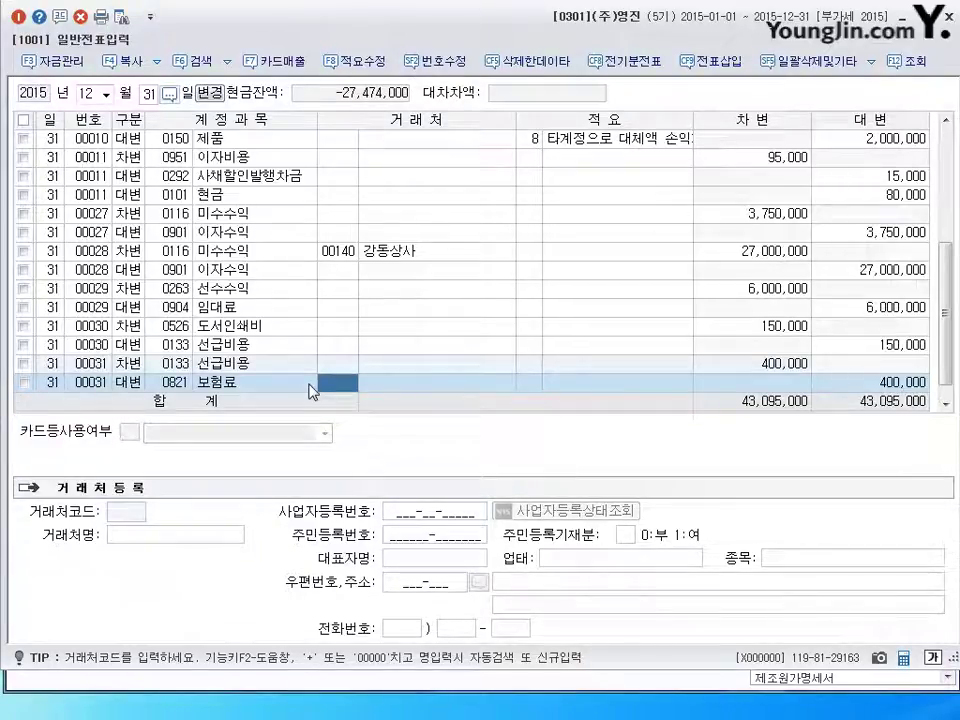
# - Finish the 0821 보험료 credit line without a client and review the 선급비용 voucher lines for 도서인쇄비 and 보험료
pyautogui.press('Return')
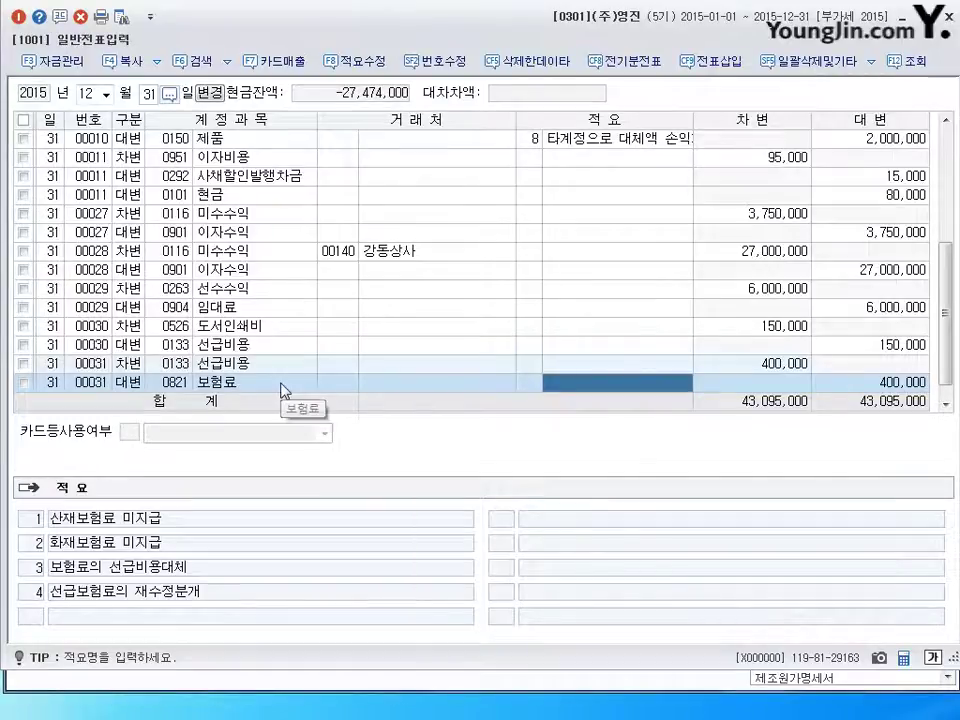
pyautogui.click(243, 345)
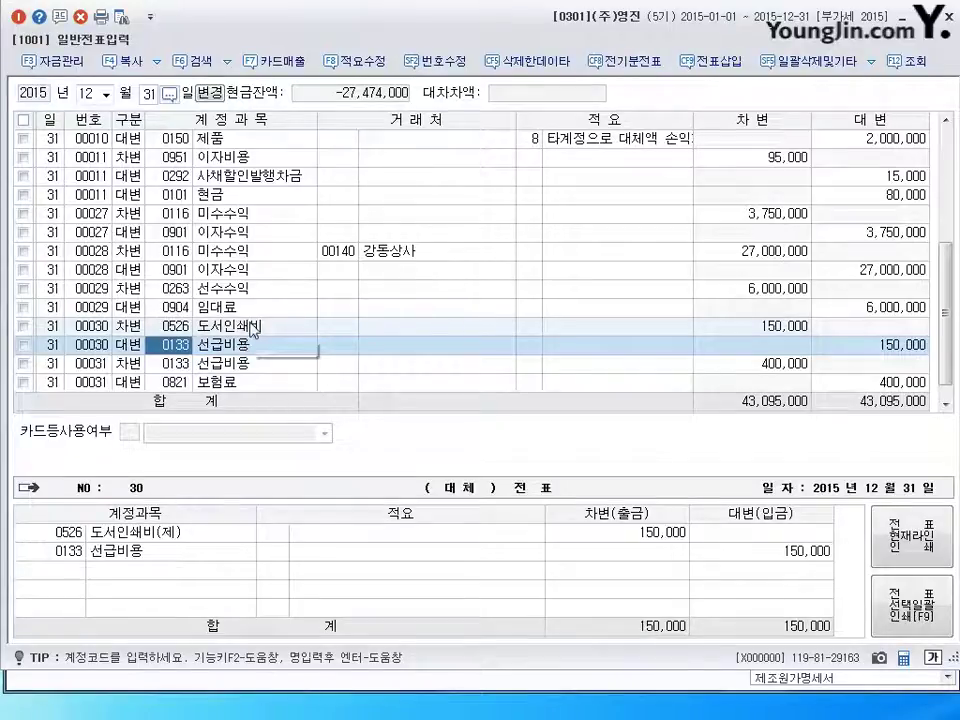
pyautogui.click(232, 363)
pyautogui.click(250, 367)
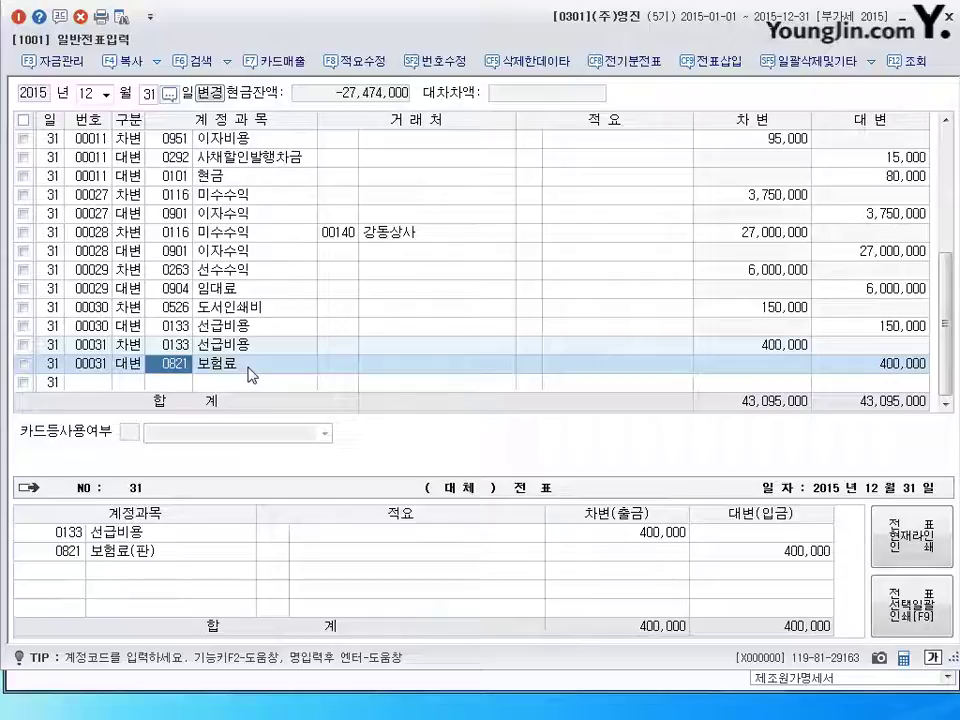
pyautogui.click(240, 348)
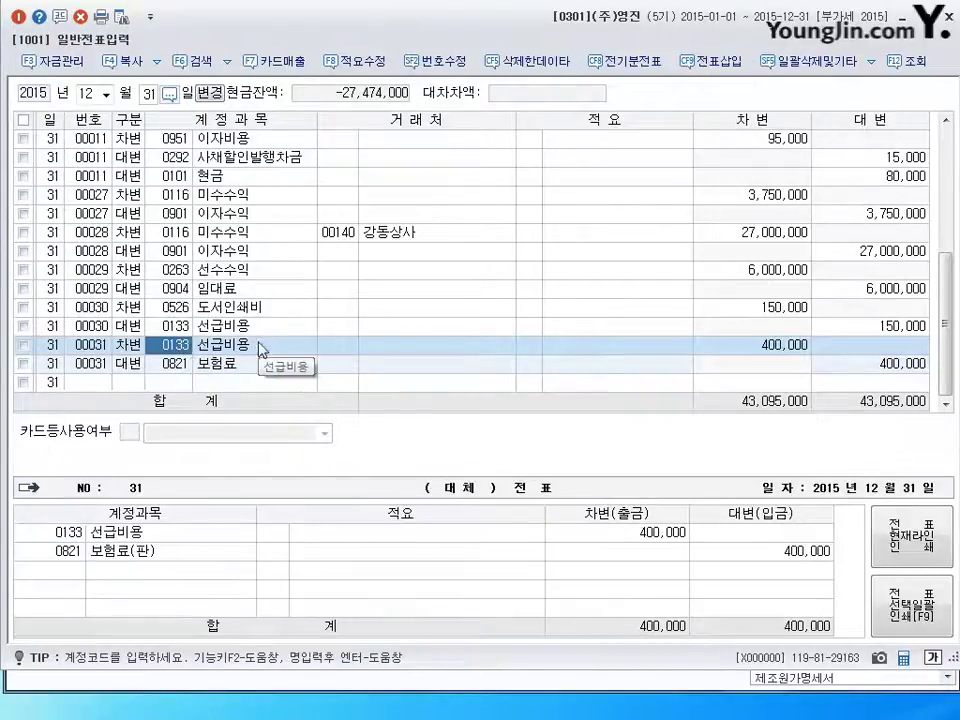
pyautogui.press('Return')
pyautogui.click(183, 352)
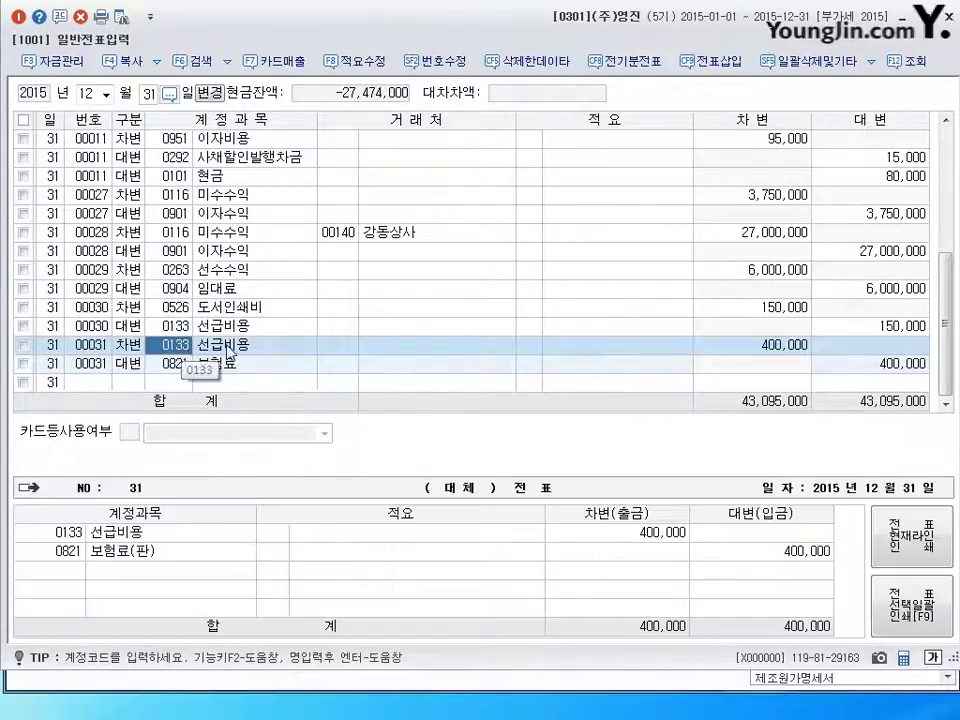
# - Enter a debit line for 0293 장기차입금 of 5,000,000 with client 금와은행 in a new December 31 voucher
pyautogui.click(257, 386)
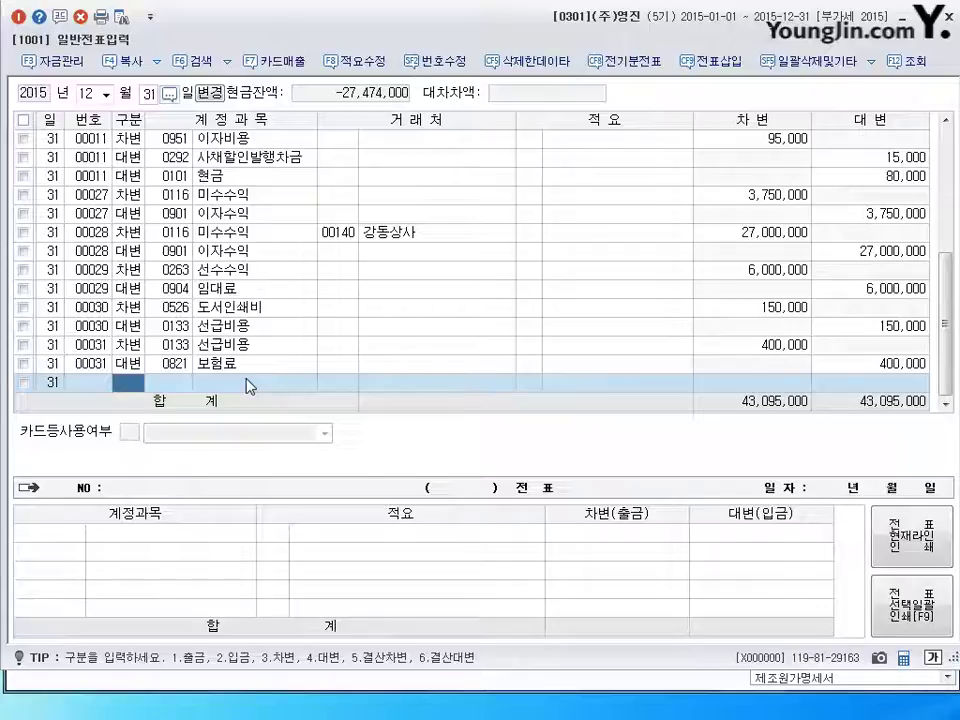
pyautogui.write('3')
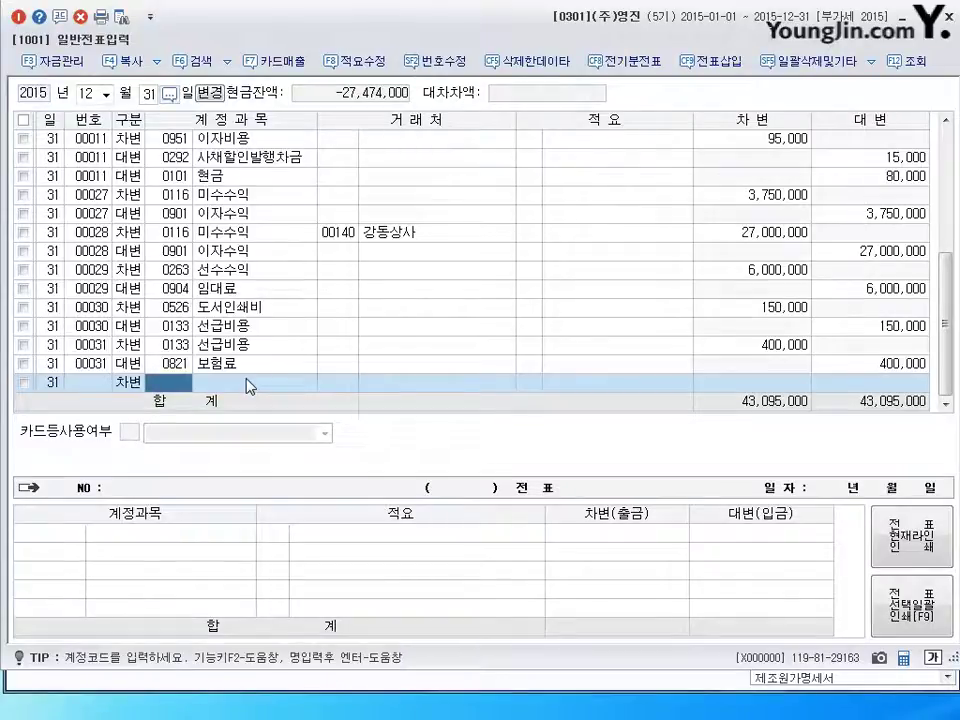
pyautogui.write('293')
pyautogui.press('Return')
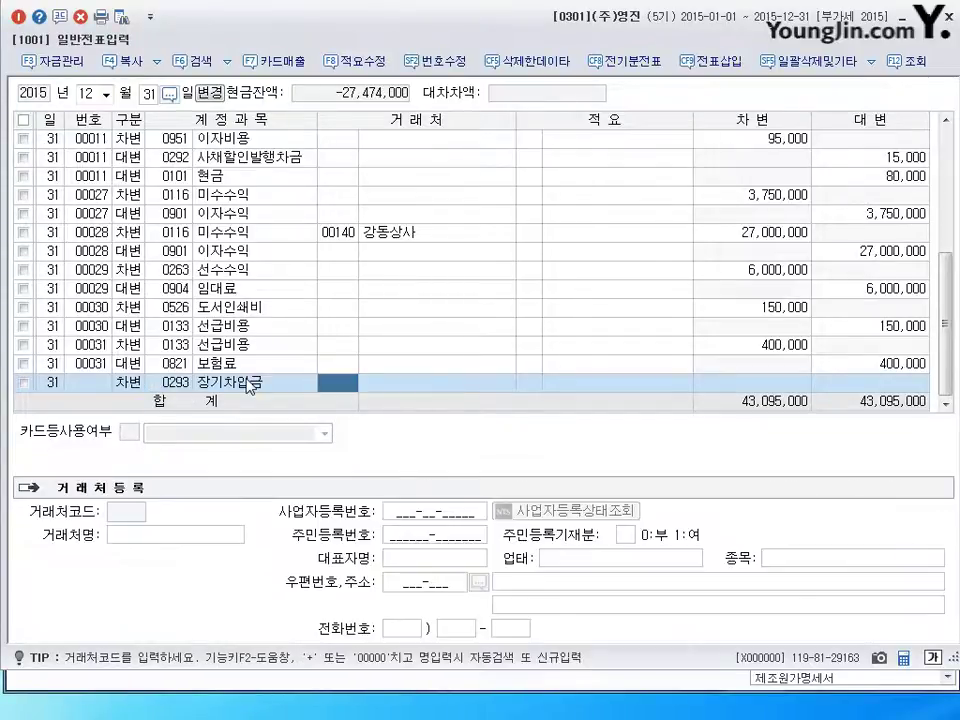
pyautogui.write('금와')
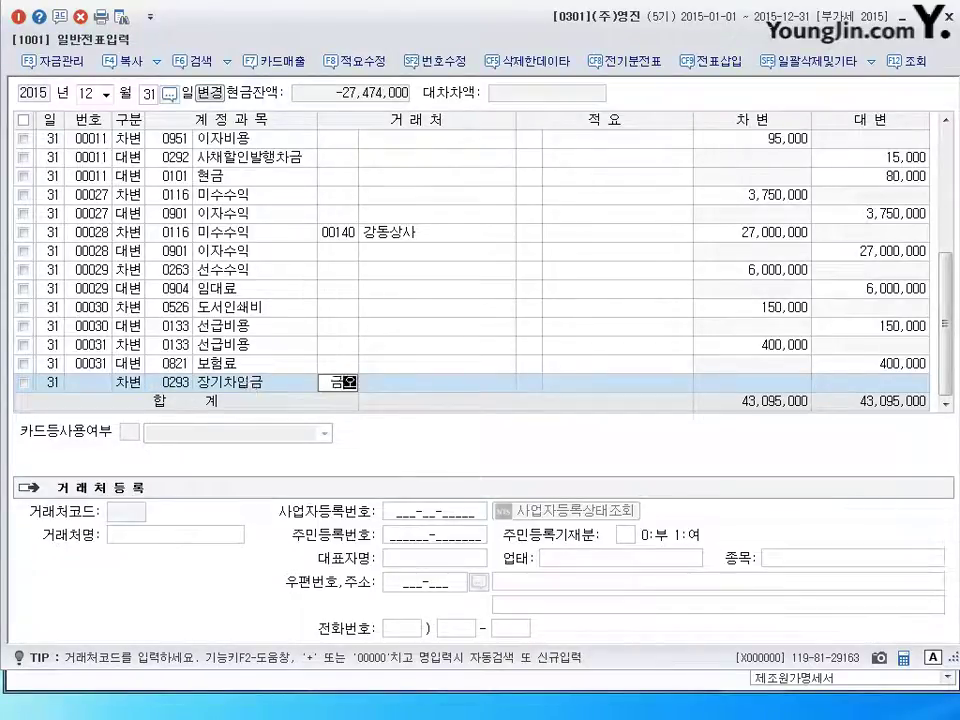
pyautogui.press('Return')
pyautogui.press('Return')
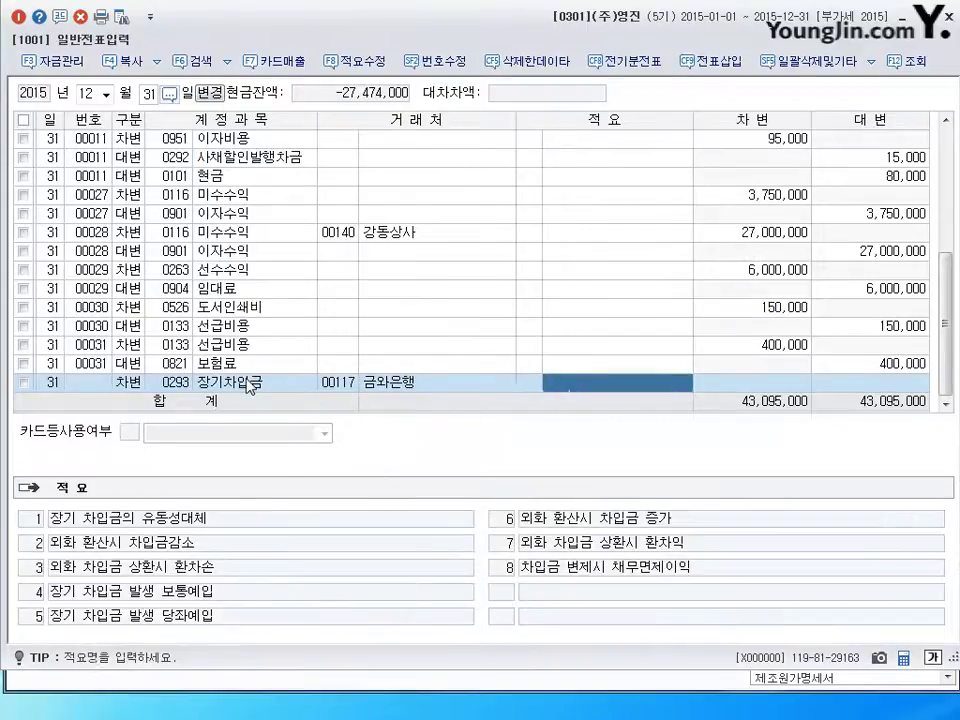
pyautogui.press('Return')
pyautogui.write('5000000')
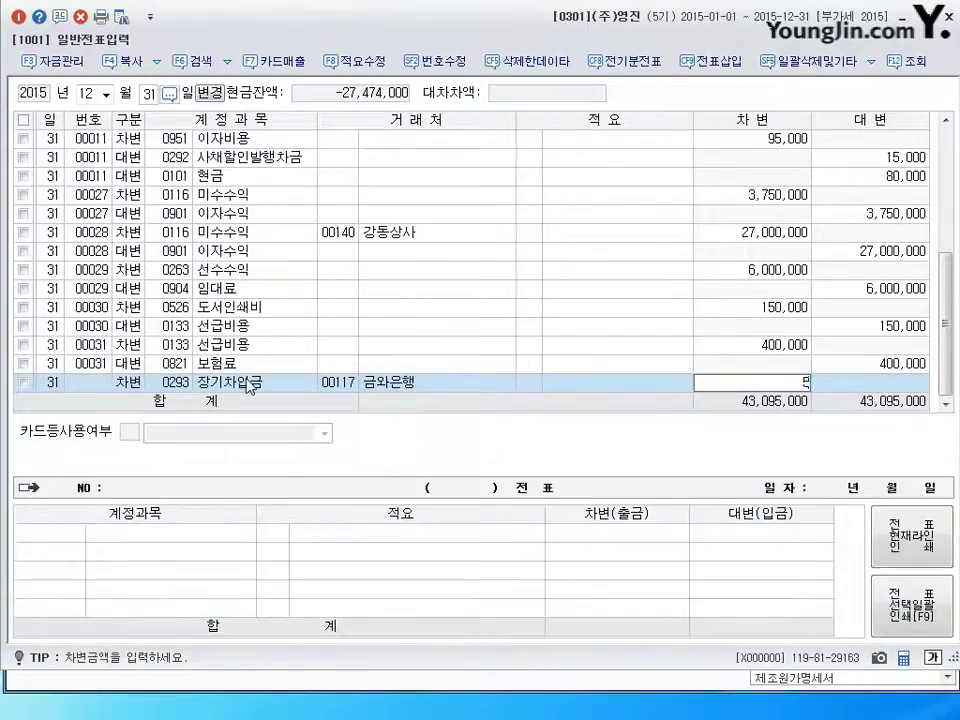
pyautogui.press('Return')
# - Balance the 장기차입금 voucher with a credit line for 0264 유동성장기부채 of 5,000,000 with client 금와은행
pyautogui.press('Left')
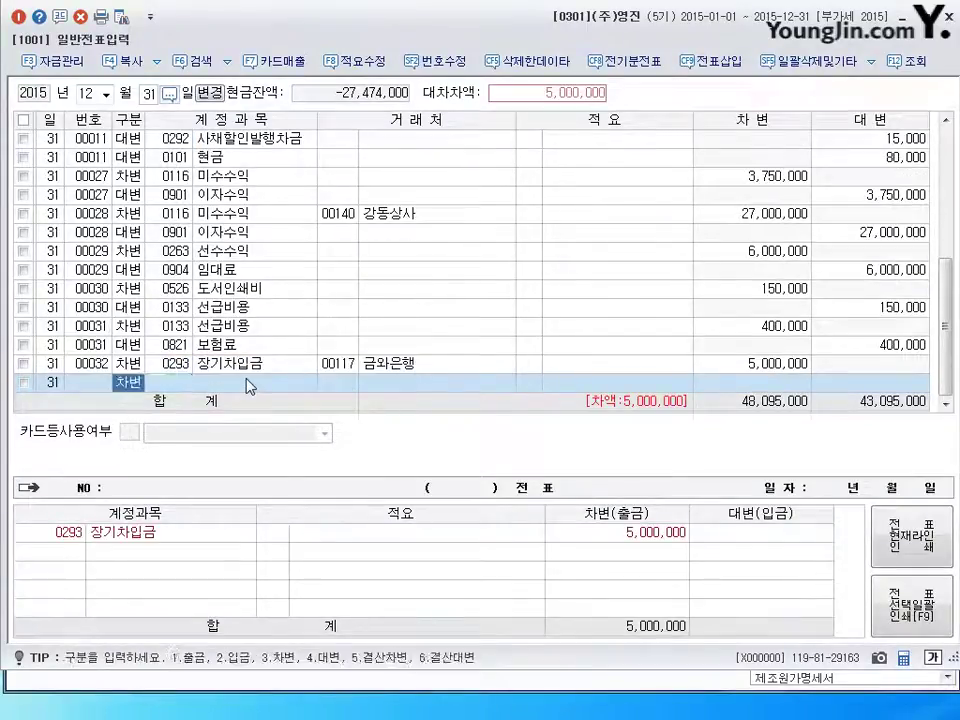
pyautogui.write('4')
pyautogui.press('Return')
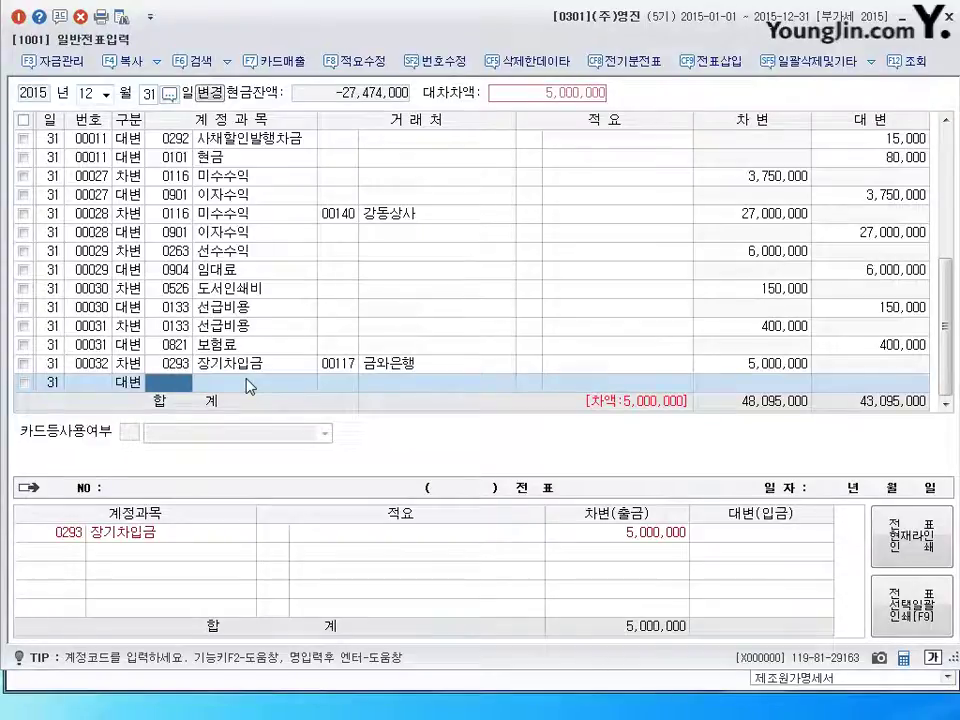
pyautogui.write('0264')
pyautogui.press('Return')
pyautogui.write('117')
pyautogui.press('Return')
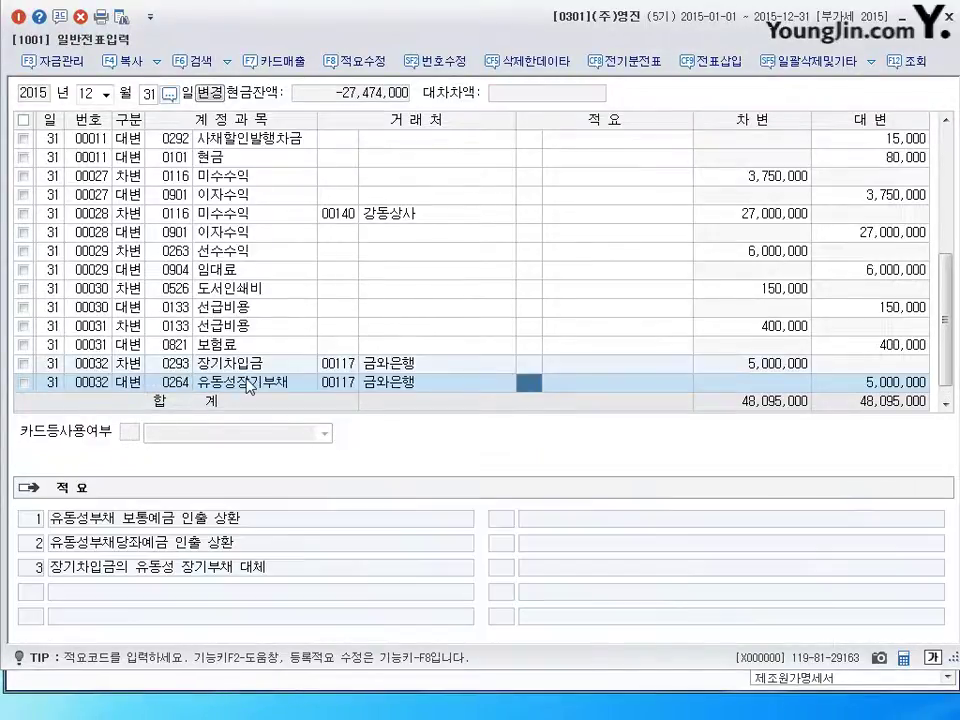
pyautogui.press('Return')
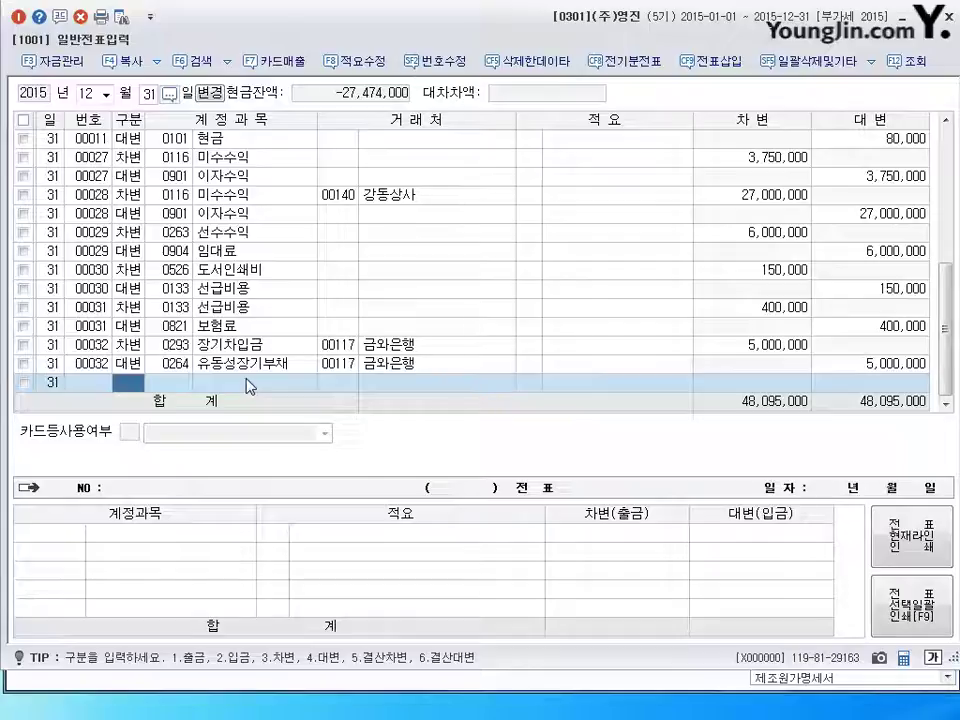
# - Enter a debit line for 0955 외화환산손실 of 1,000,000 in a new December 31 voucher
pyautogui.write('3')
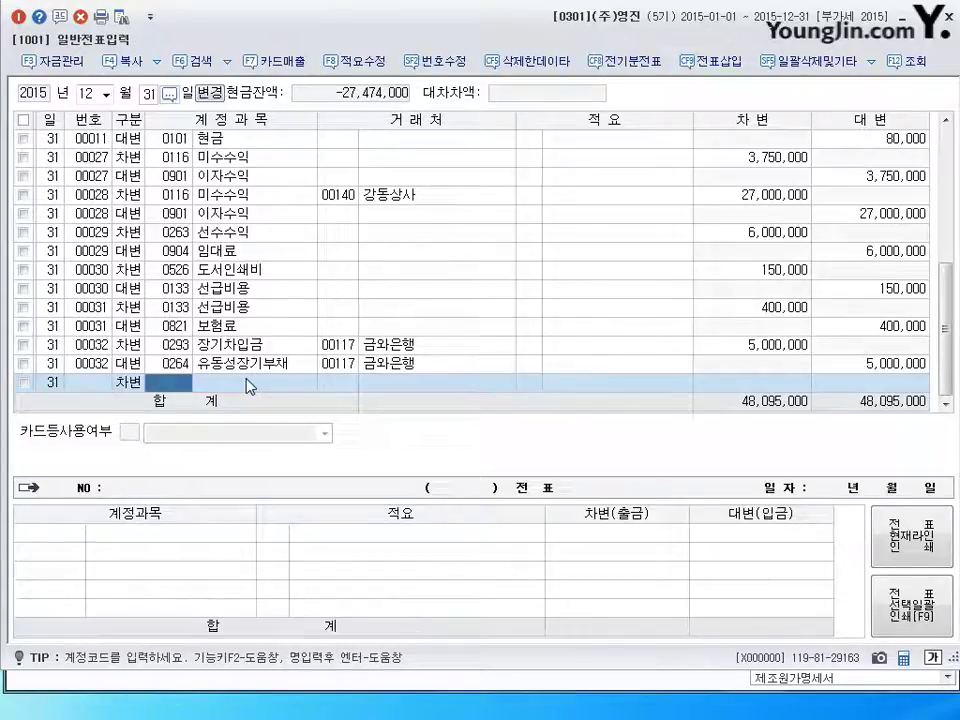
pyautogui.write('0955')
pyautogui.press('Return')
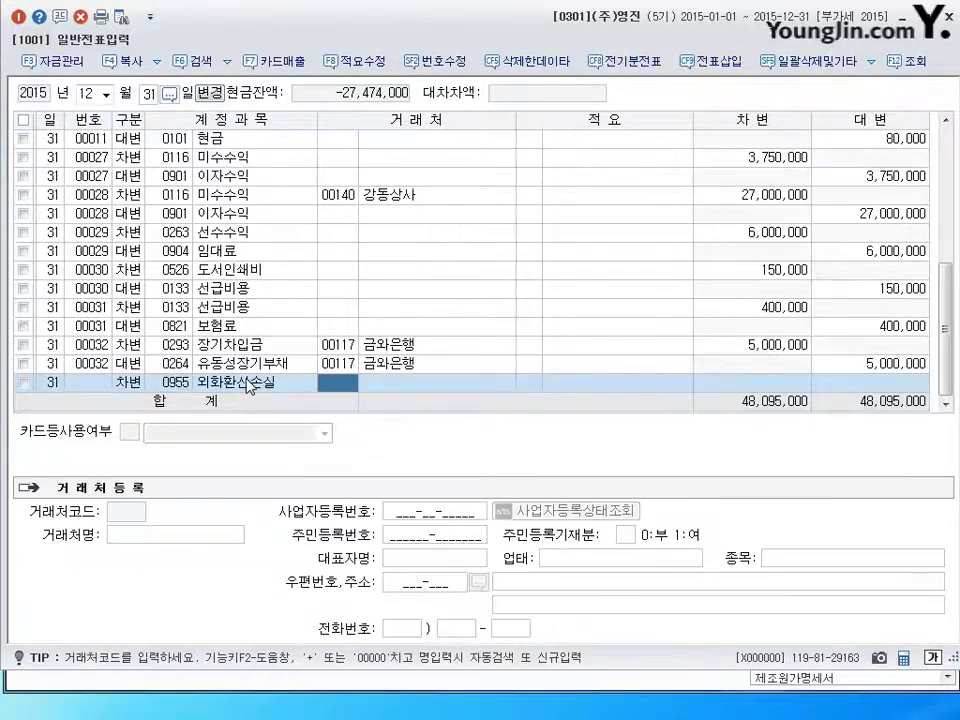
pyautogui.press('Return')
pyautogui.press('Return')
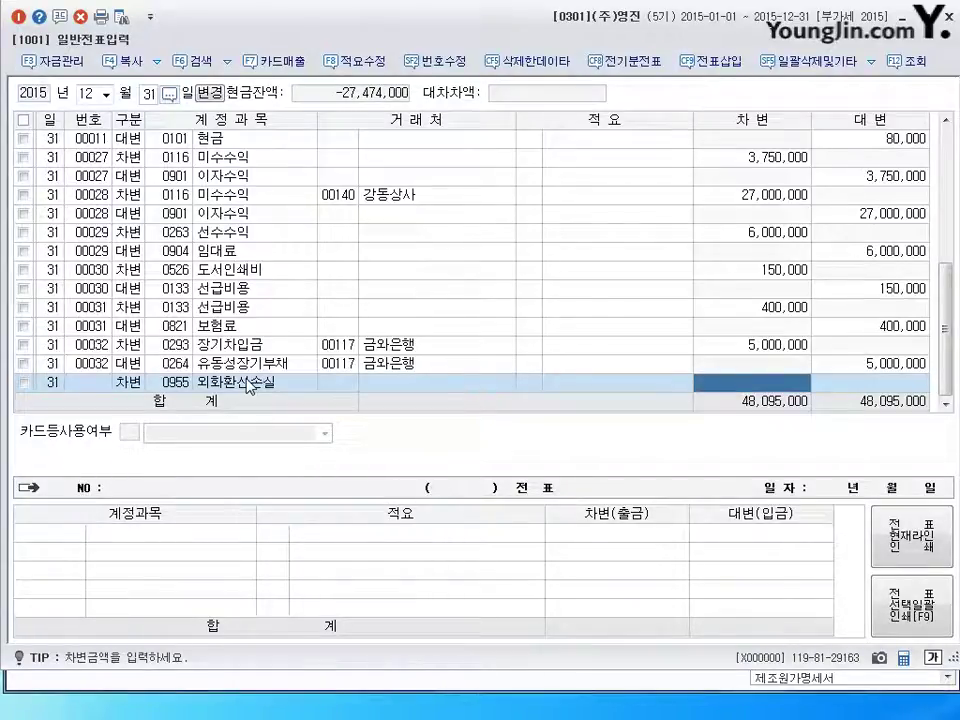
pyautogui.write('1000000')
pyautogui.press('Return')
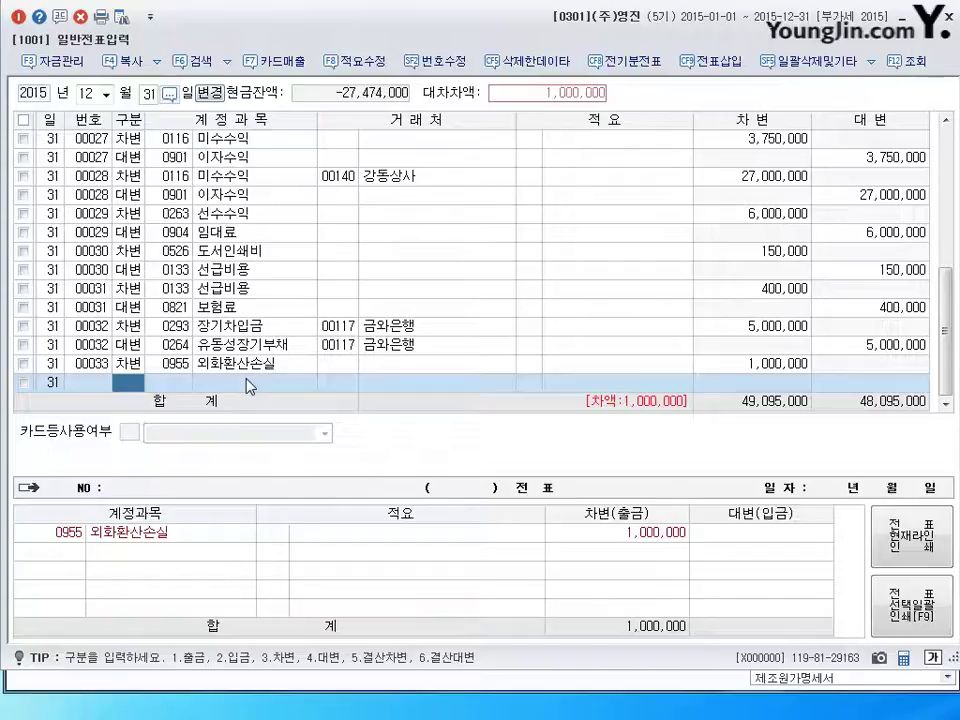
# - Balance the 외화환산손실 voucher with a credit line for 0260 단기차입금 of 1,000,000 with client (주)연재
pyautogui.write('4')
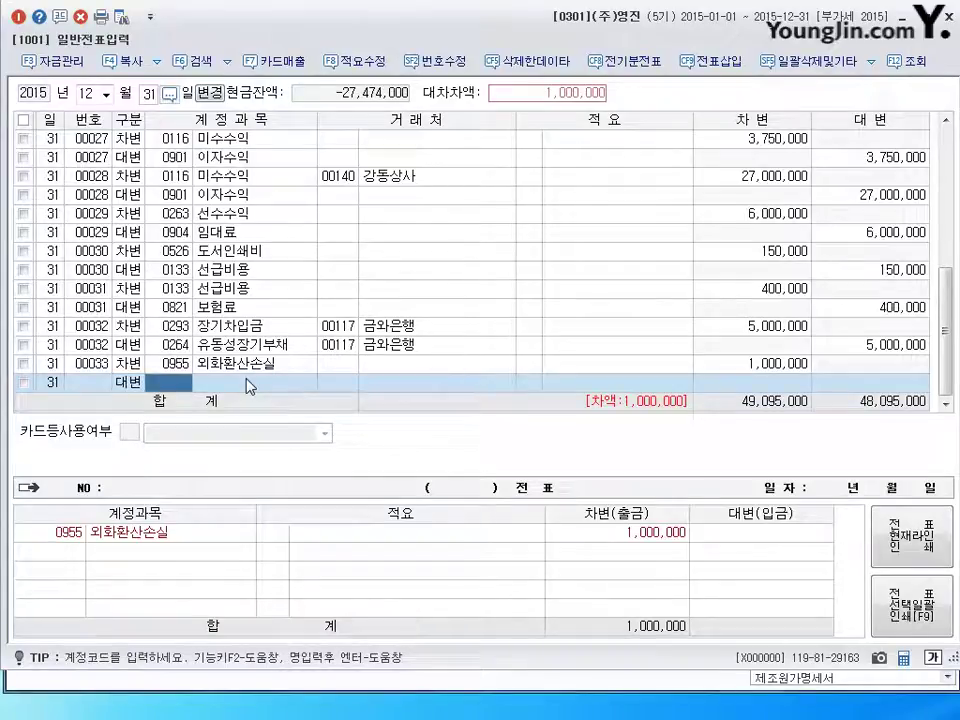
pyautogui.write('260')
pyautogui.press('Return')
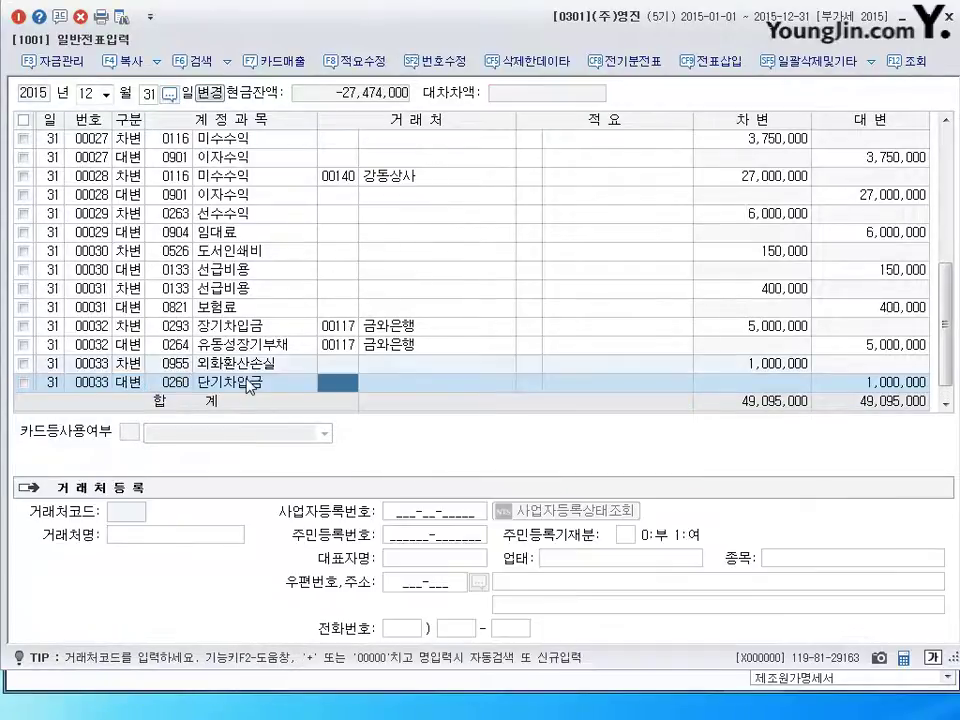
pyautogui.write('연제')
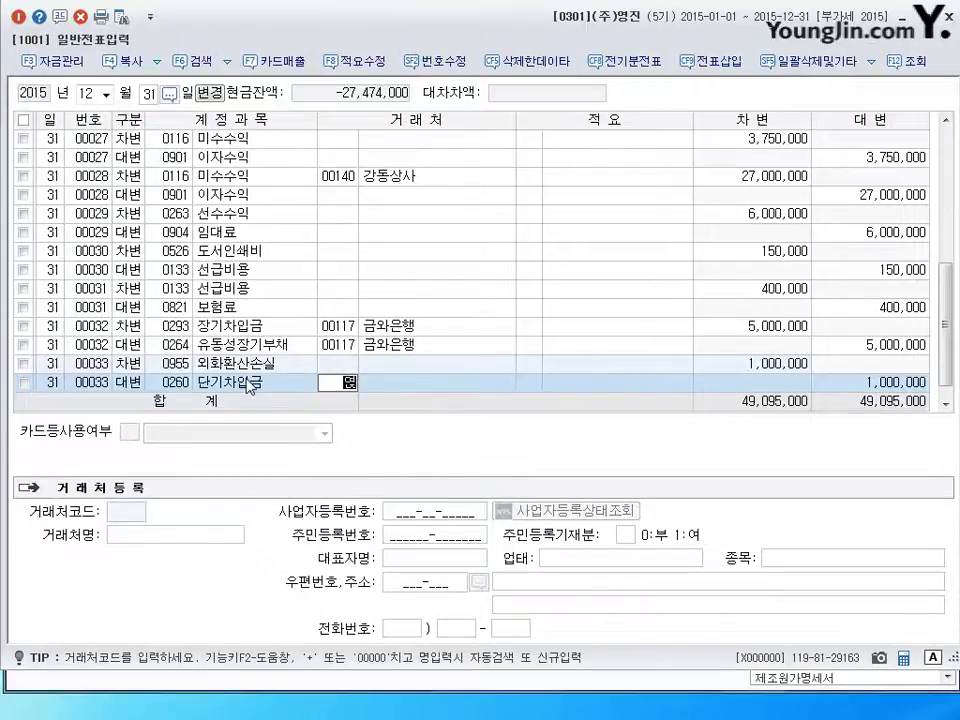
pyautogui.press('Return')
pyautogui.press('Return')
pyautogui.press('Return')
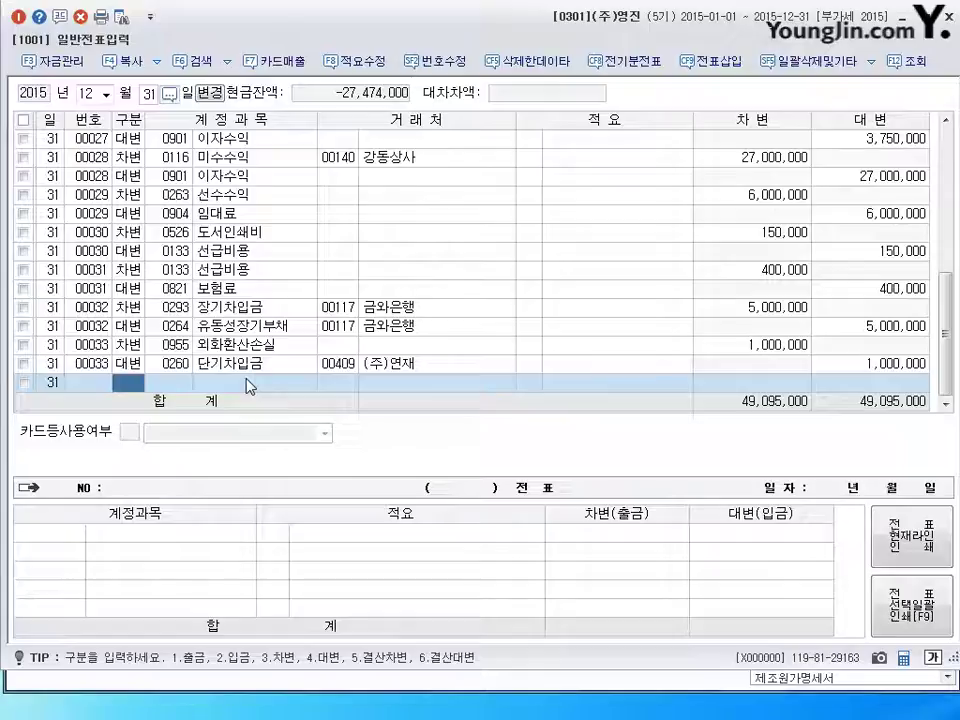
# - Enter a debit line for 0107 단기매매증권 of 7,000,000 in a new December 31 voucher
pyautogui.write('3')
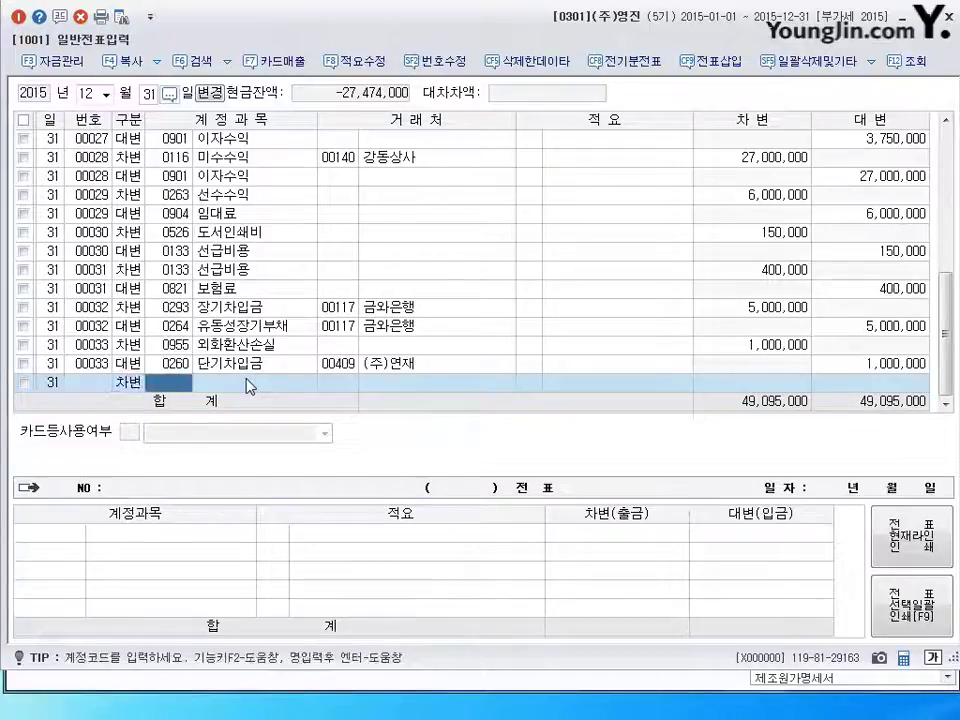
pyautogui.write('0107')
pyautogui.press('Return')
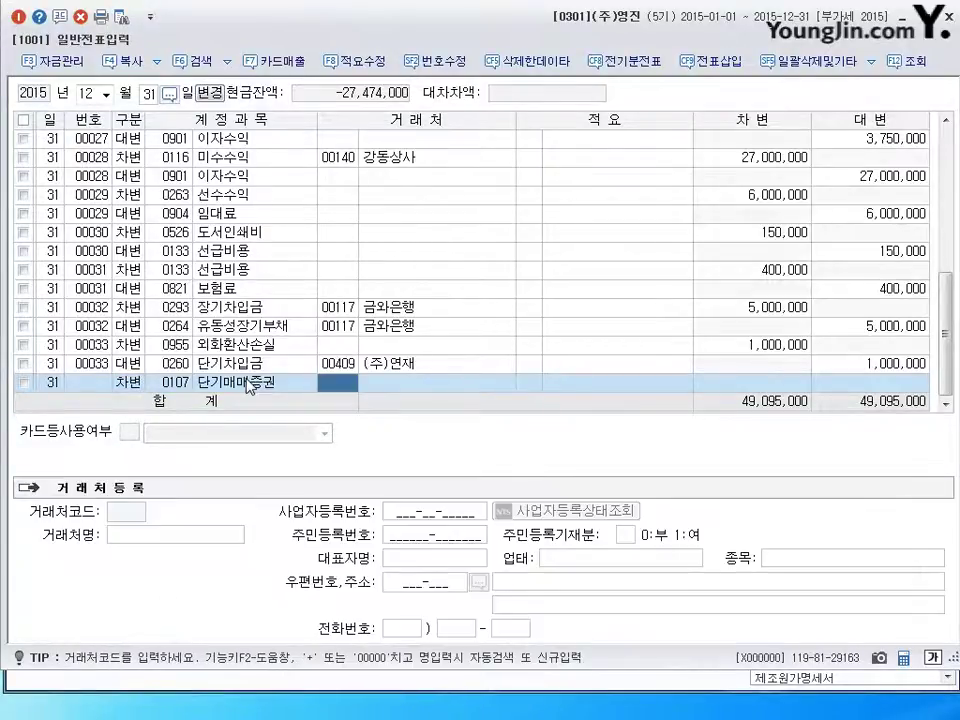
pyautogui.press('Return')
pyautogui.press('Return')
pyautogui.write('7000000')
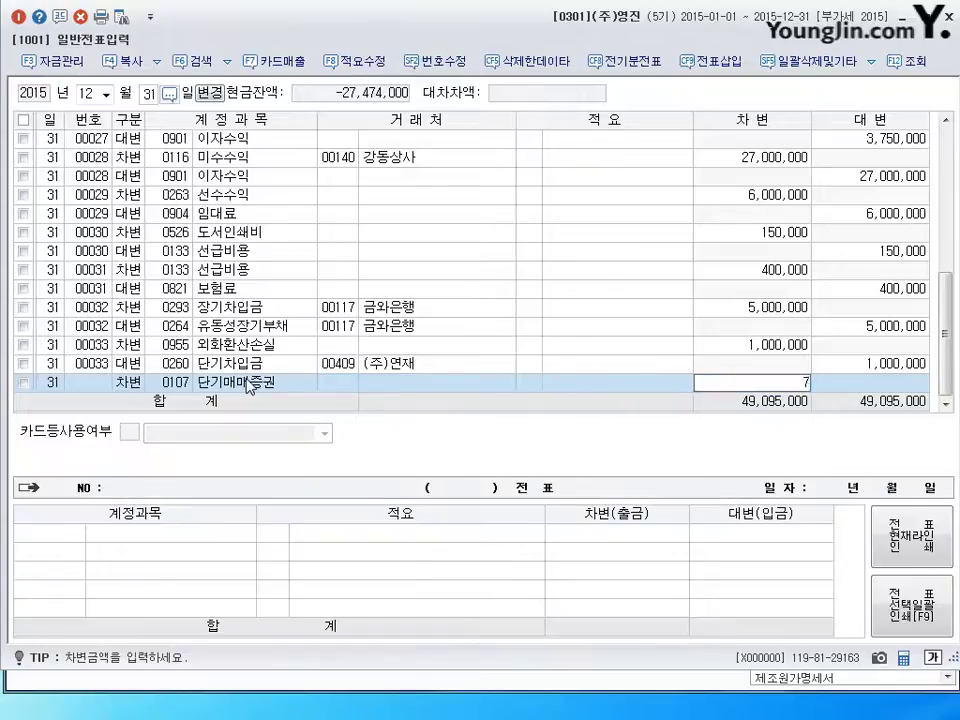
pyautogui.press('Return')
# - Balance the 단기매매증권 voucher with a credit line for 0905 단기매매증권평가이익 of 7,000,000
pyautogui.write('4')
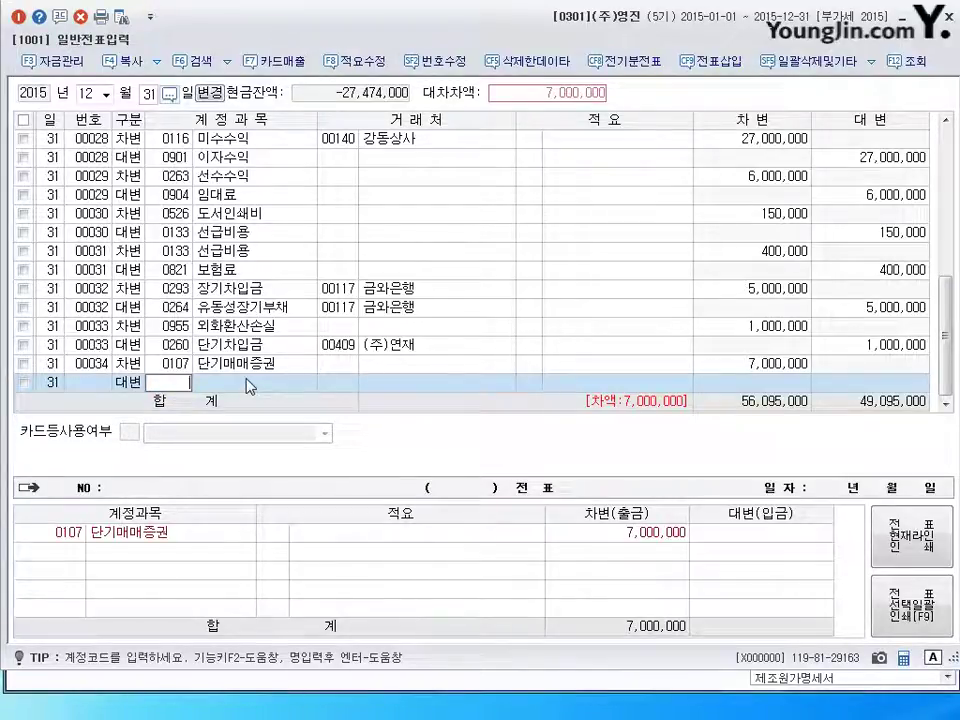
pyautogui.write('단기매')
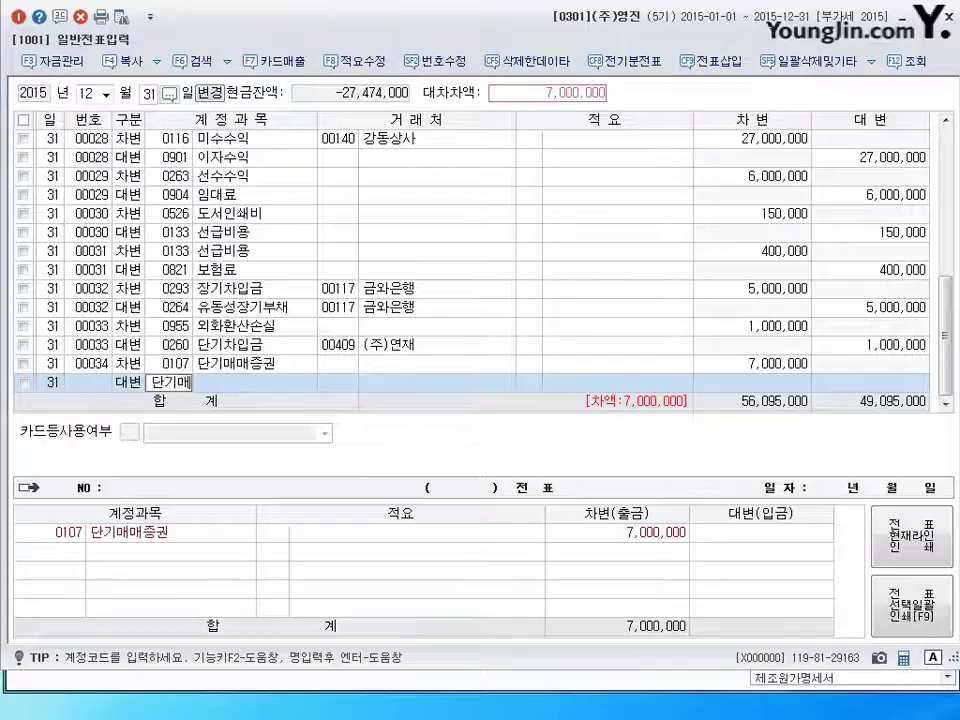
pyautogui.press('Return')
pyautogui.press('Down')
pyautogui.press('Down')
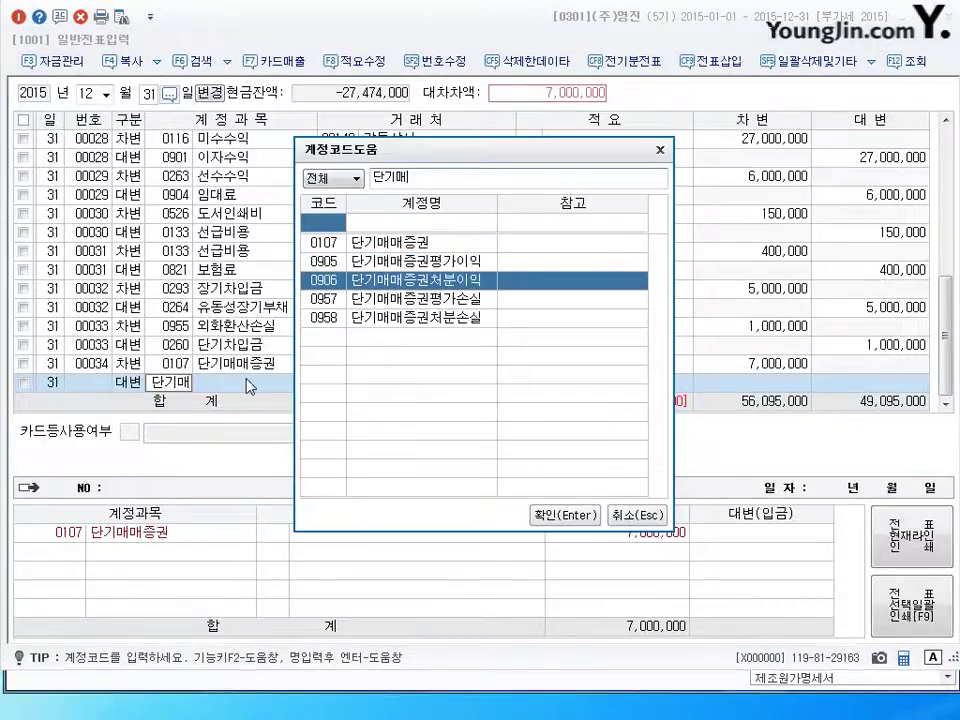
pyautogui.press('Up')
pyautogui.press('Return')
pyautogui.press('Return')
pyautogui.press('Return')
pyautogui.press('Return')
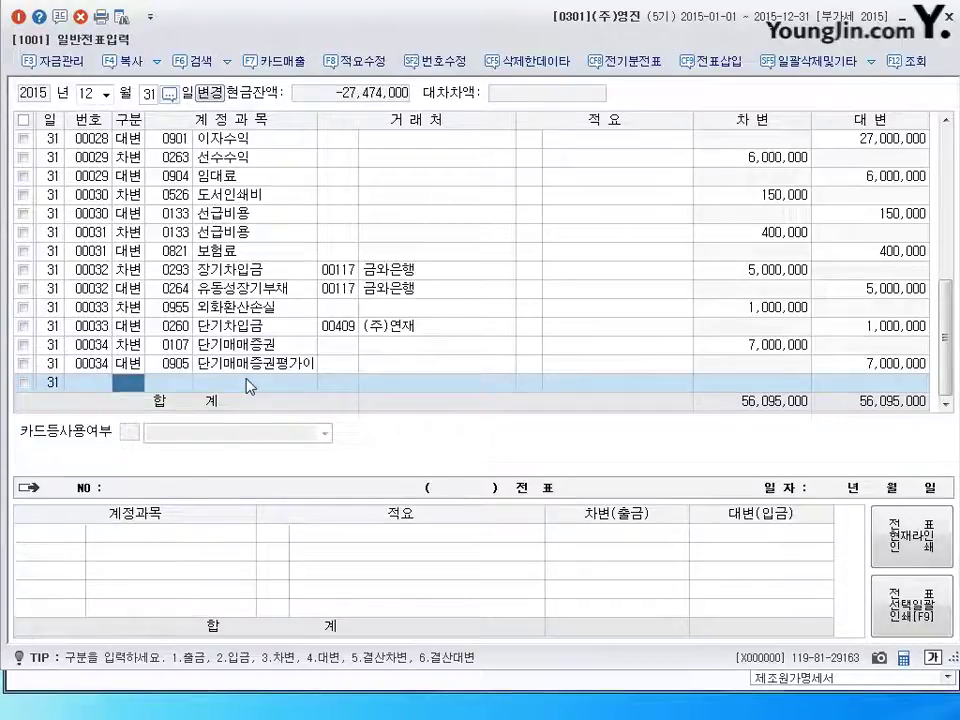
# - Enter a December 31 cash-payment (출금) voucher for 0980 잡손실 of 12,670,000
pyautogui.write('1')
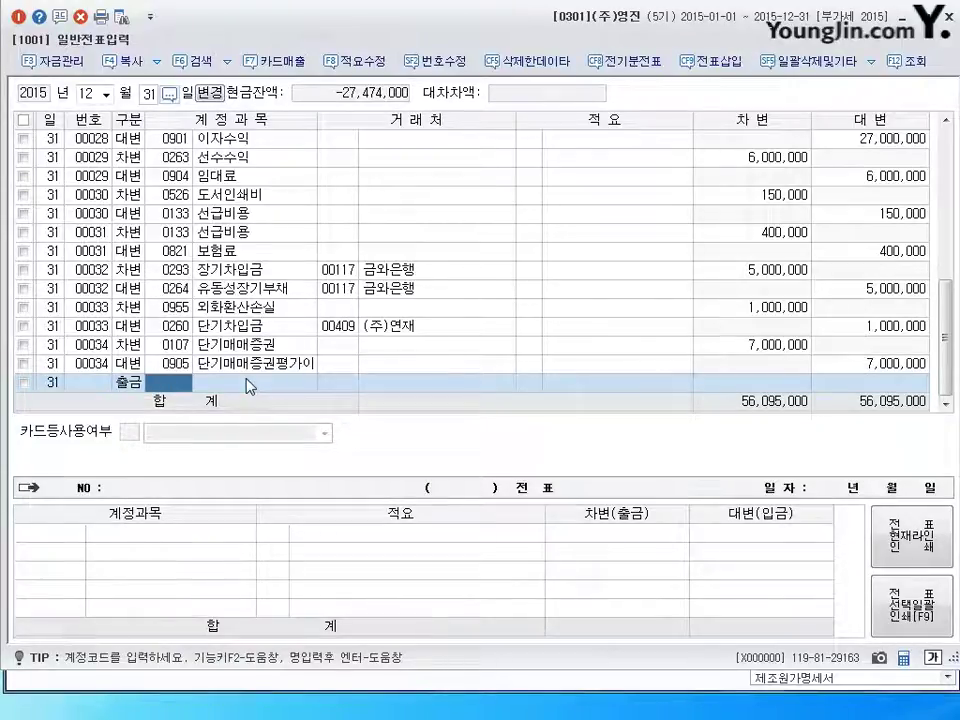
pyautogui.write('980')
pyautogui.press('Return')
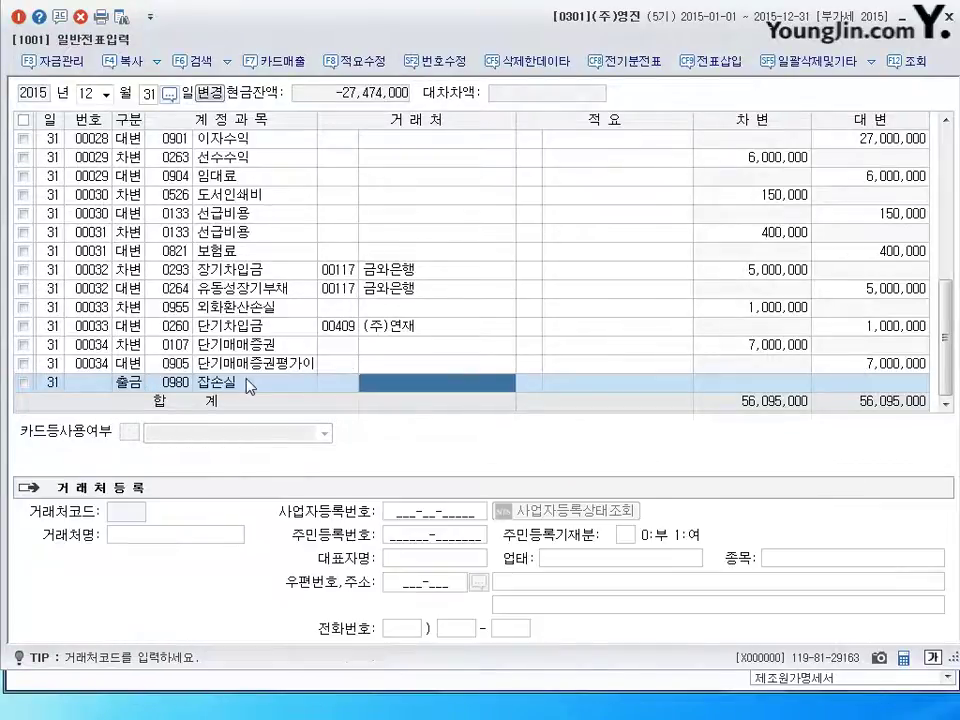
pyautogui.press('Return')
pyautogui.press('Return')
pyautogui.write('12670000')
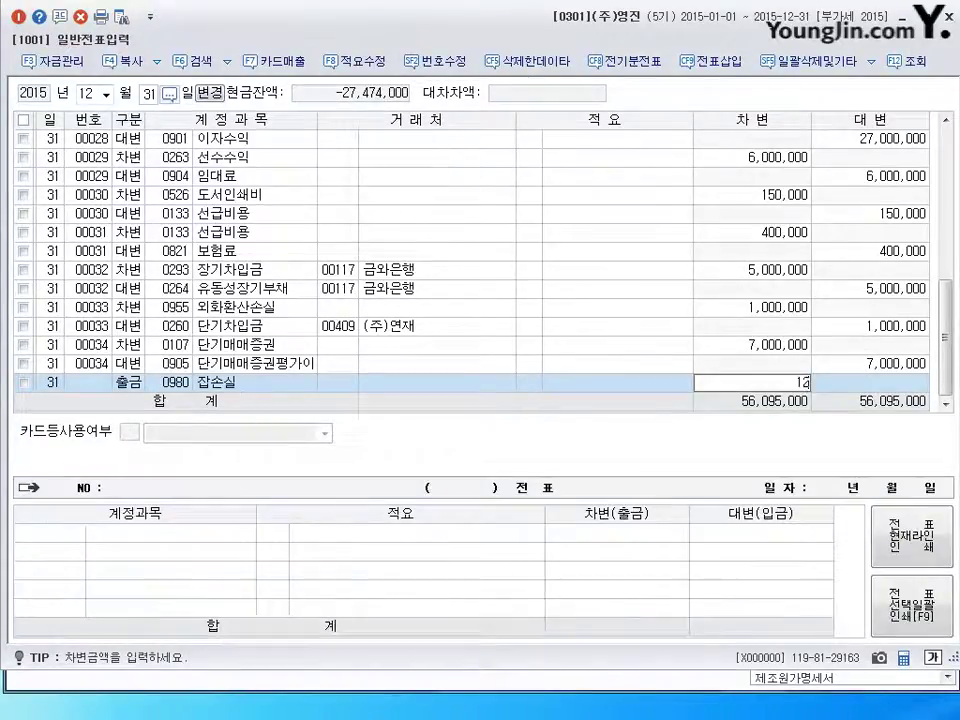
pyautogui.press('Return')
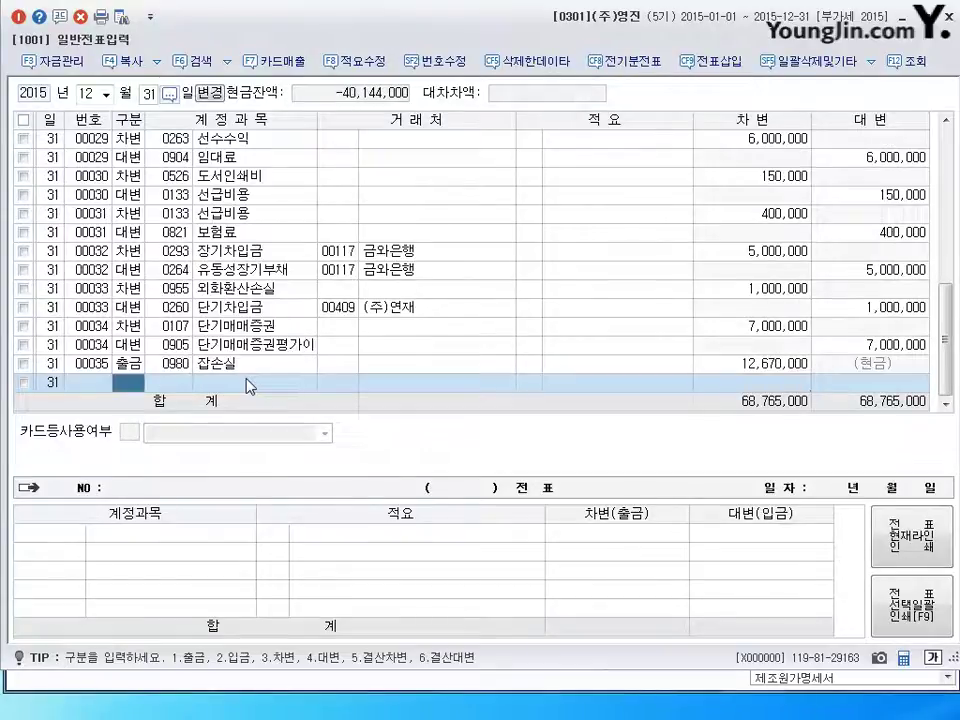
# - Correct the amount of the December 31 cash-payment line for 0980 잡손실 to 12,670
pyautogui.click(785, 372)
pyautogui.press('BackSpace')
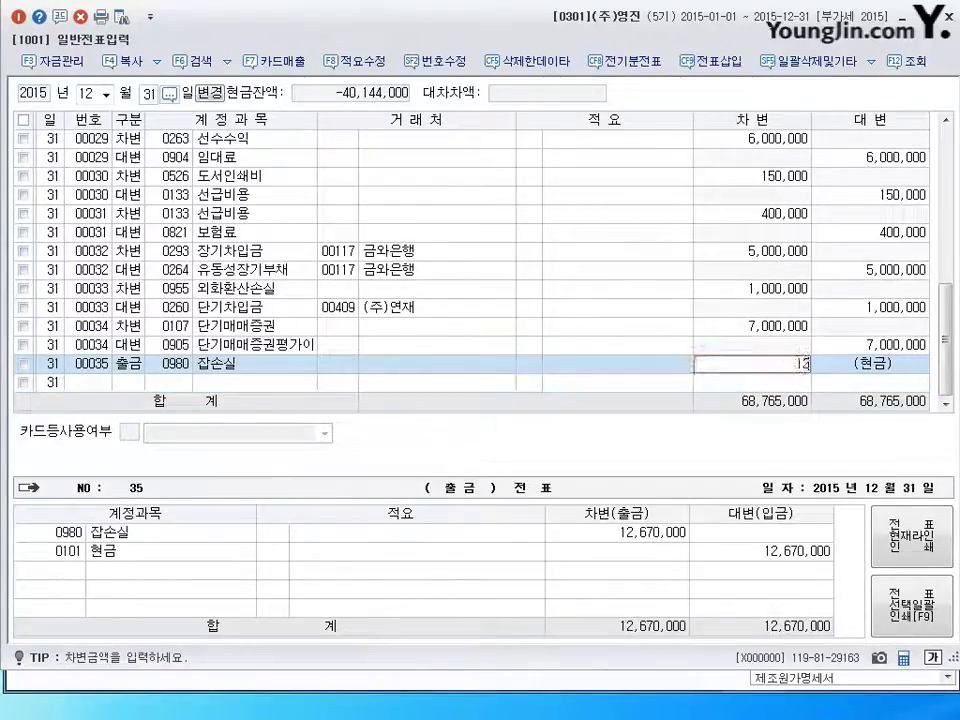
pyautogui.write('12670')
pyautogui.press('Return')
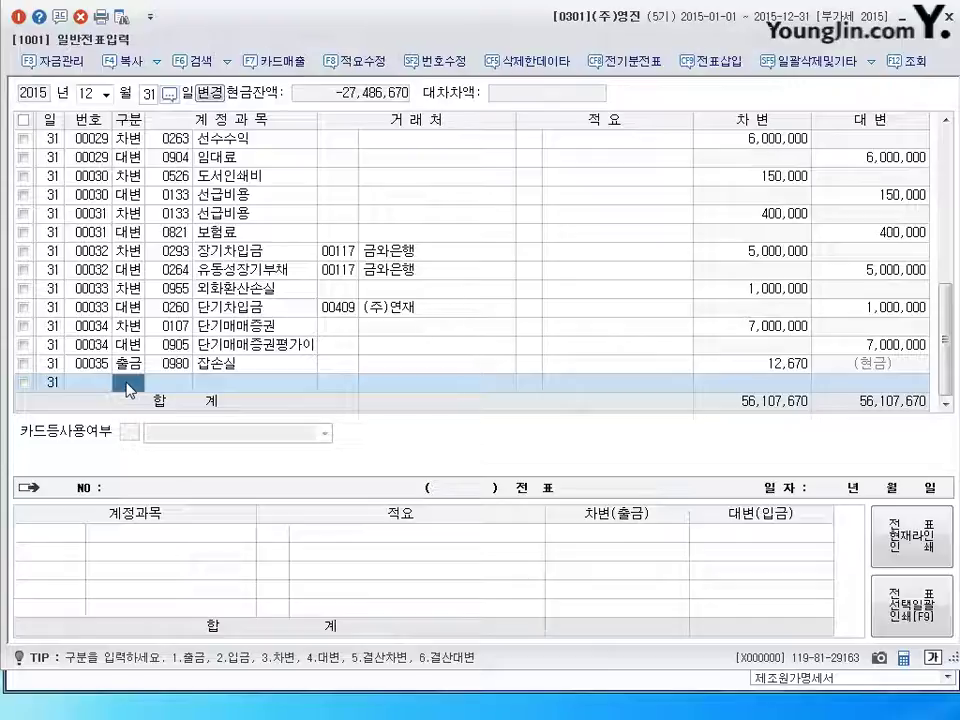
# - Enter a debit line for 0122 소모품 of 1,000,000 in a new December 31 voucher
pyautogui.write('3')
pyautogui.press('Return')
pyautogui.write('122')
pyautogui.press('Return')
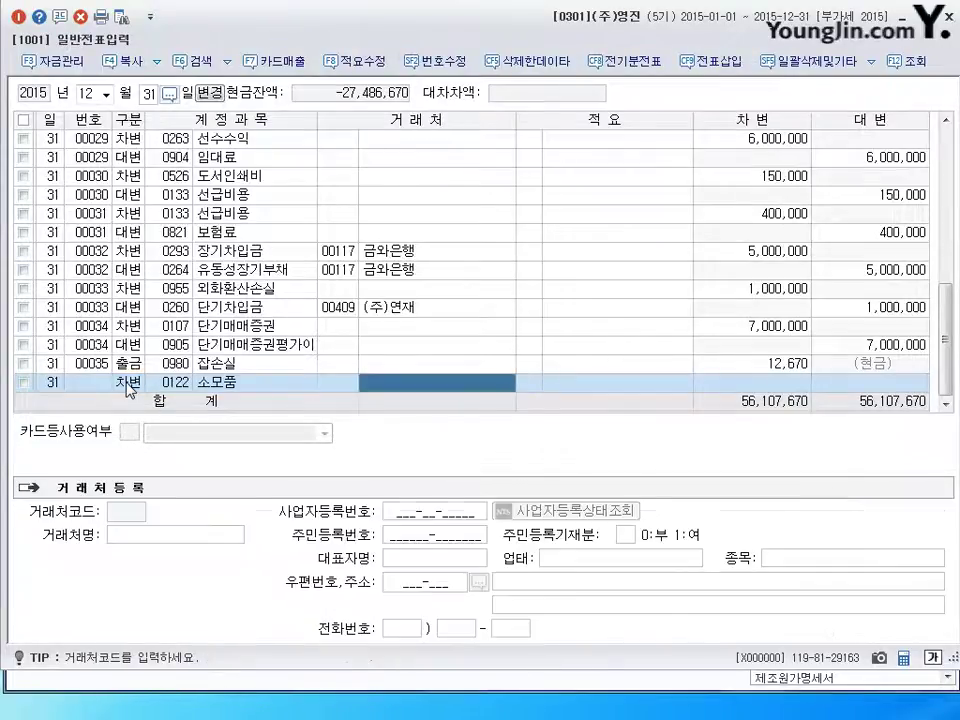
pyautogui.press('Return')
pyautogui.press('Return')
pyautogui.write('1000000')
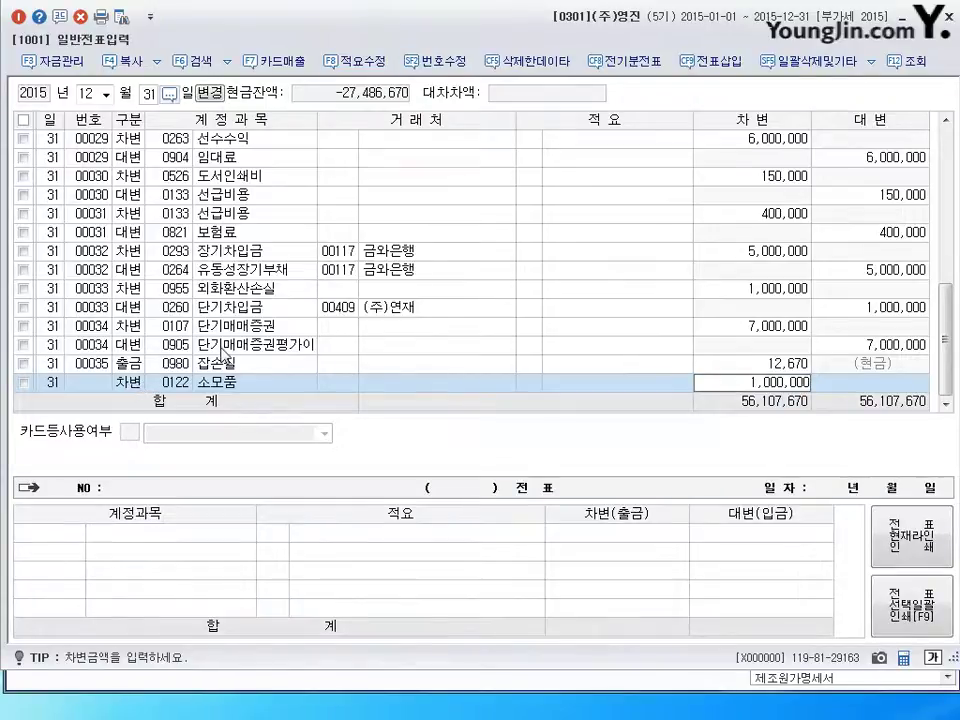
pyautogui.press('Return')
# - Balance the 소모품 voucher with a credit line for 0830 소모품비 of 1,000,000
pyautogui.press('Left')
pyautogui.write('4')
pyautogui.press('Return')
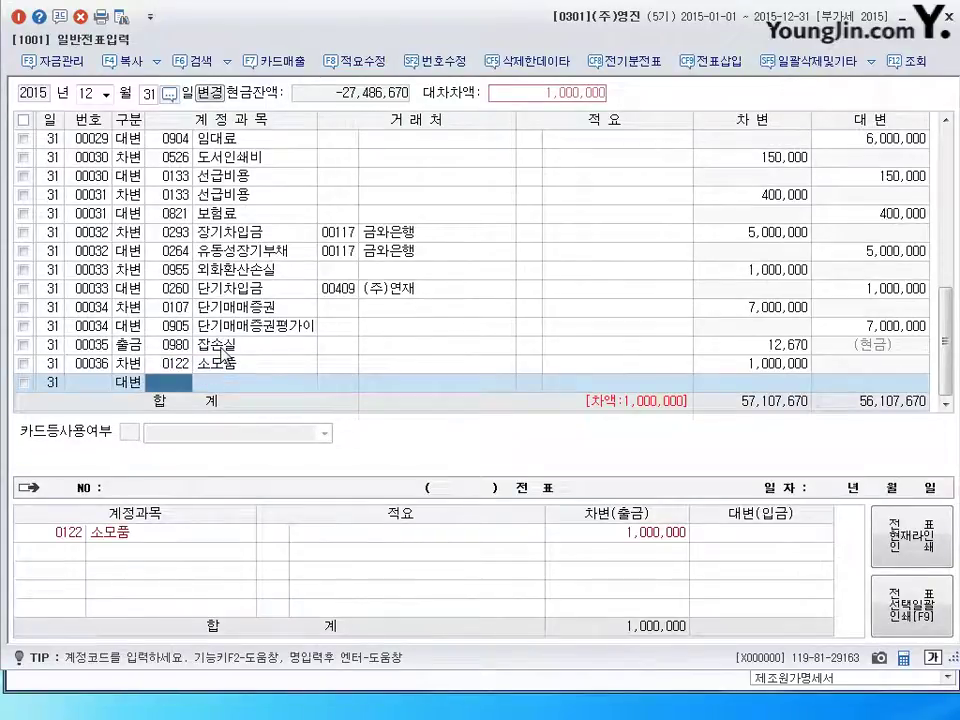
pyautogui.write('83')
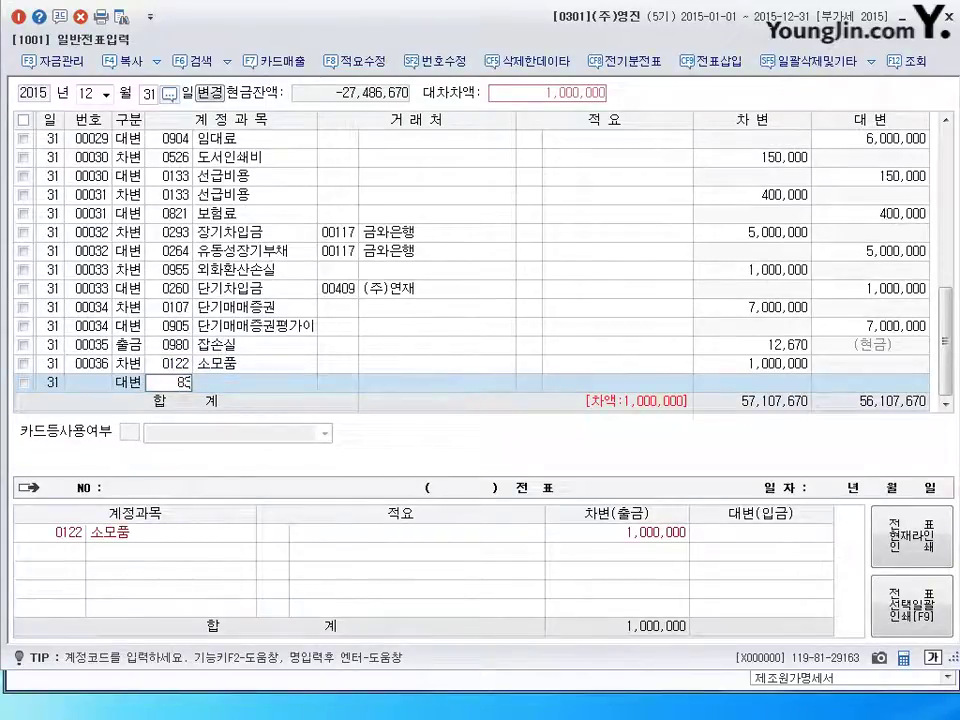
pyautogui.write('0')
pyautogui.press('Return')
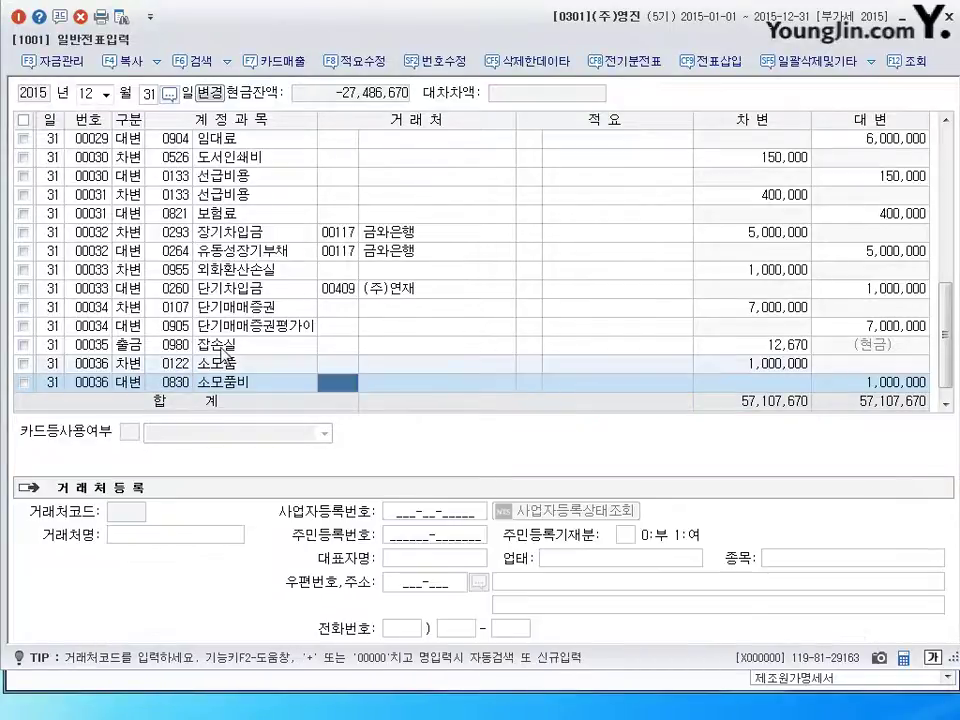
pyautogui.press('Return')
pyautogui.press('Return')
pyautogui.press('Return')
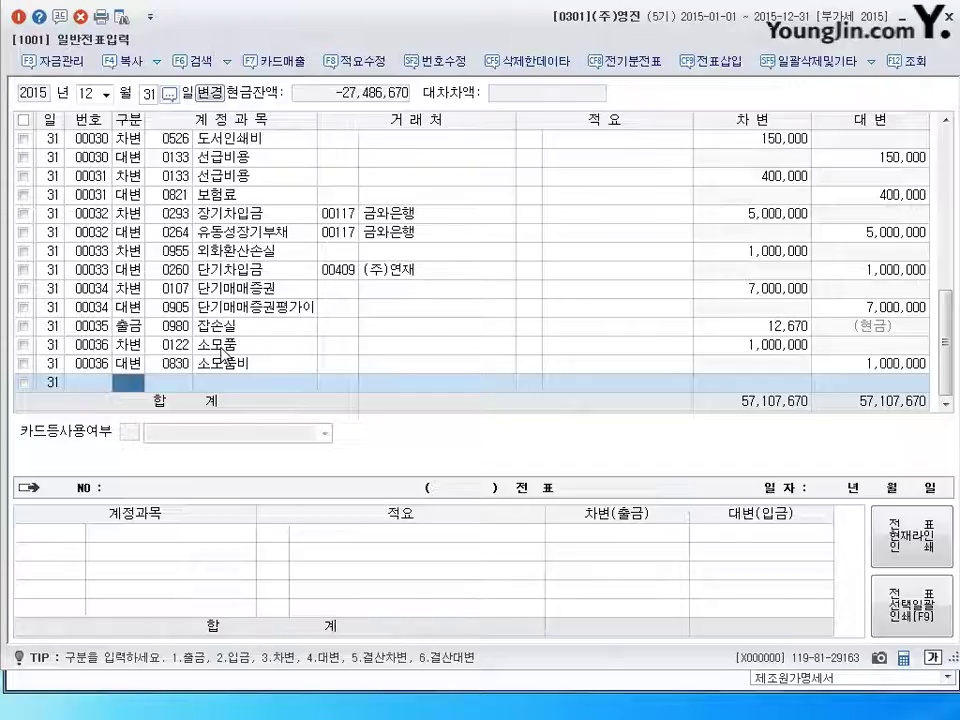
# - Enter a debit line for 0257 가수금 of 3,000,000 in a new December 31 voucher
pyautogui.write('3257')
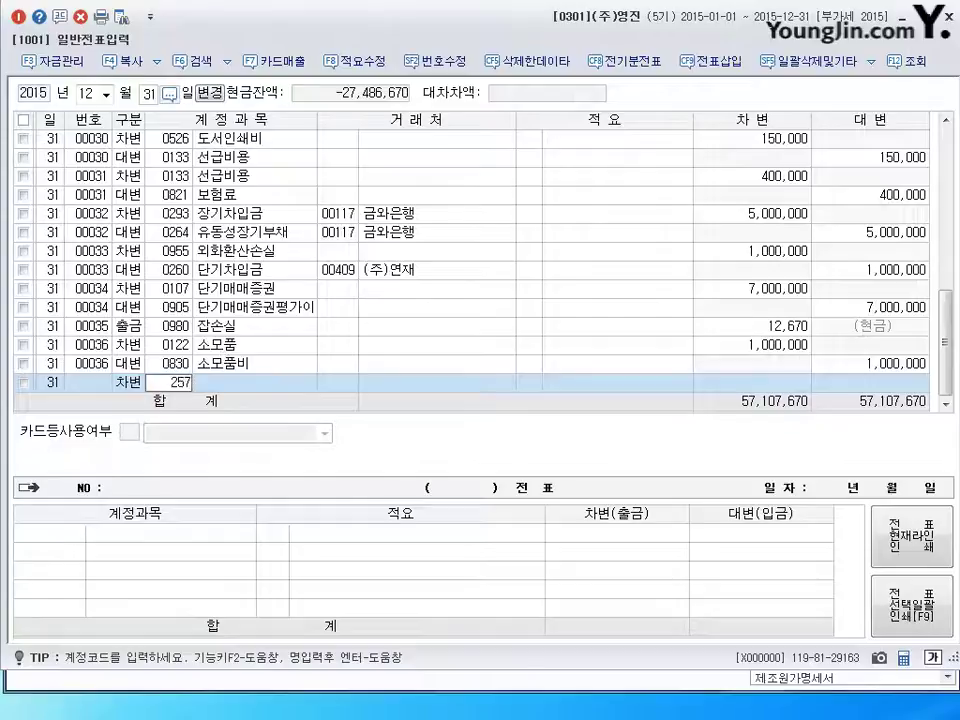
pyautogui.press('Return')
pyautogui.press('Return')
pyautogui.press('Return')
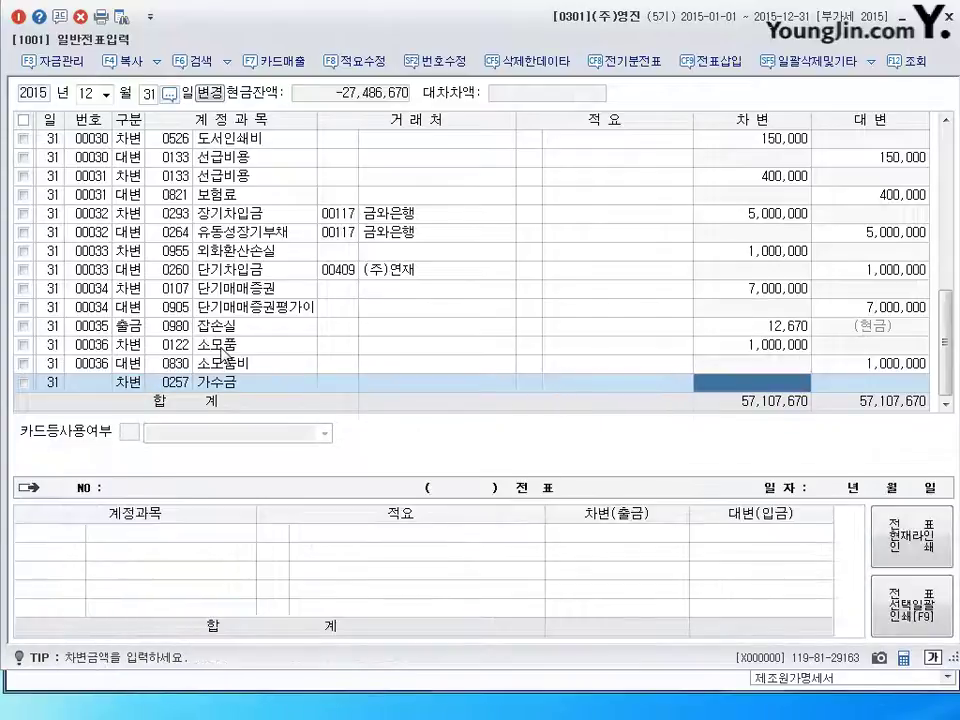
pyautogui.write('3000000')
pyautogui.press('Return')
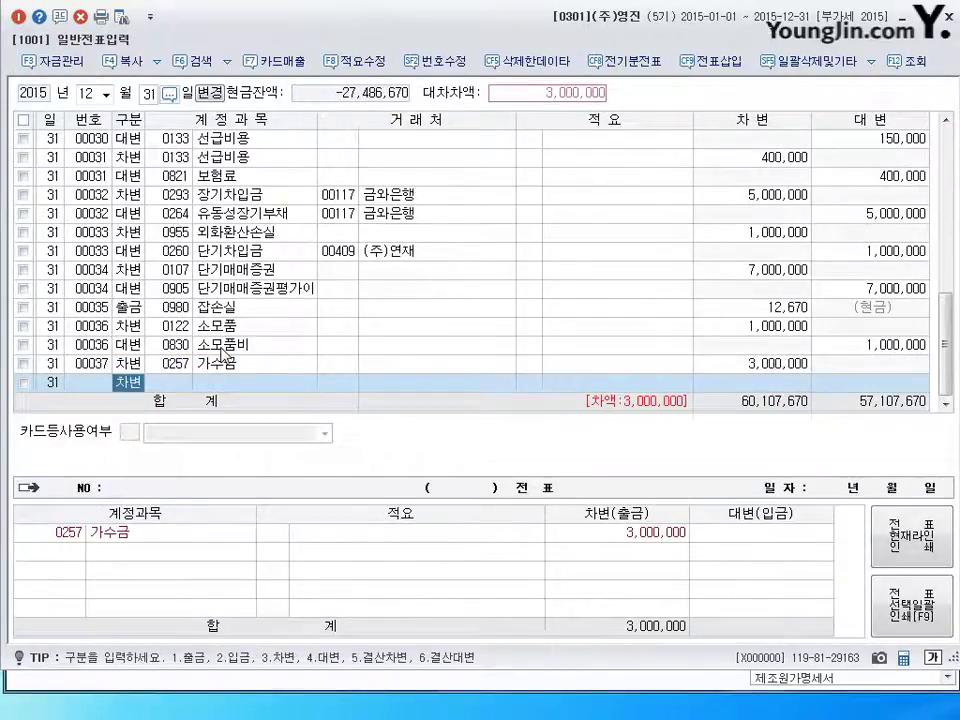
# - Add a credit line for 0259 선수금 of 500,000 with client (주)상도 to the 가수금 voucher
pyautogui.write('4')
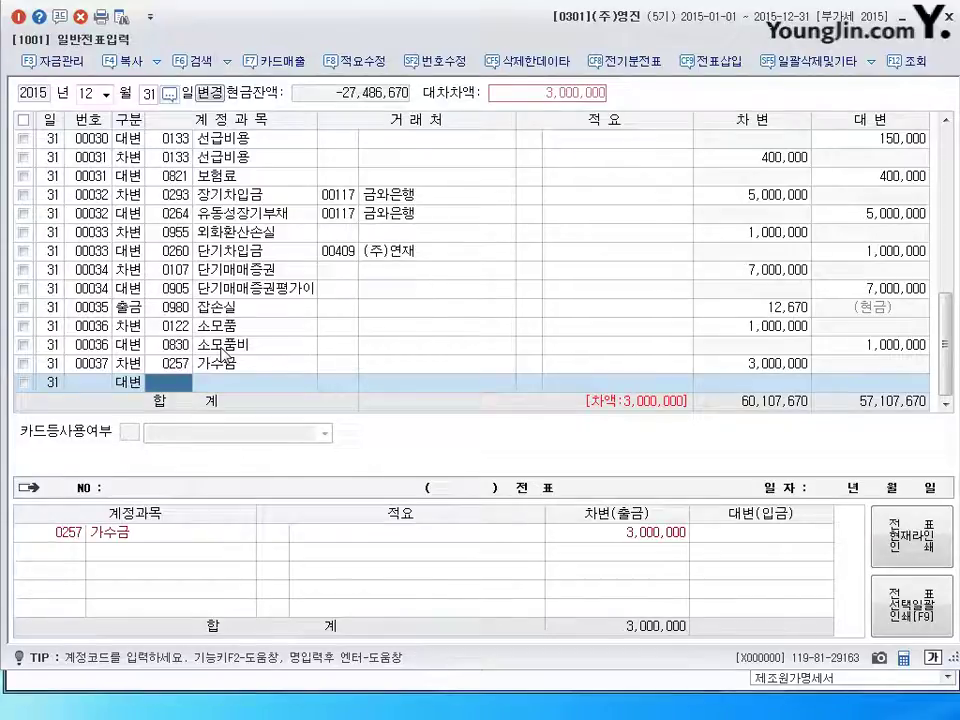
pyautogui.write('259')
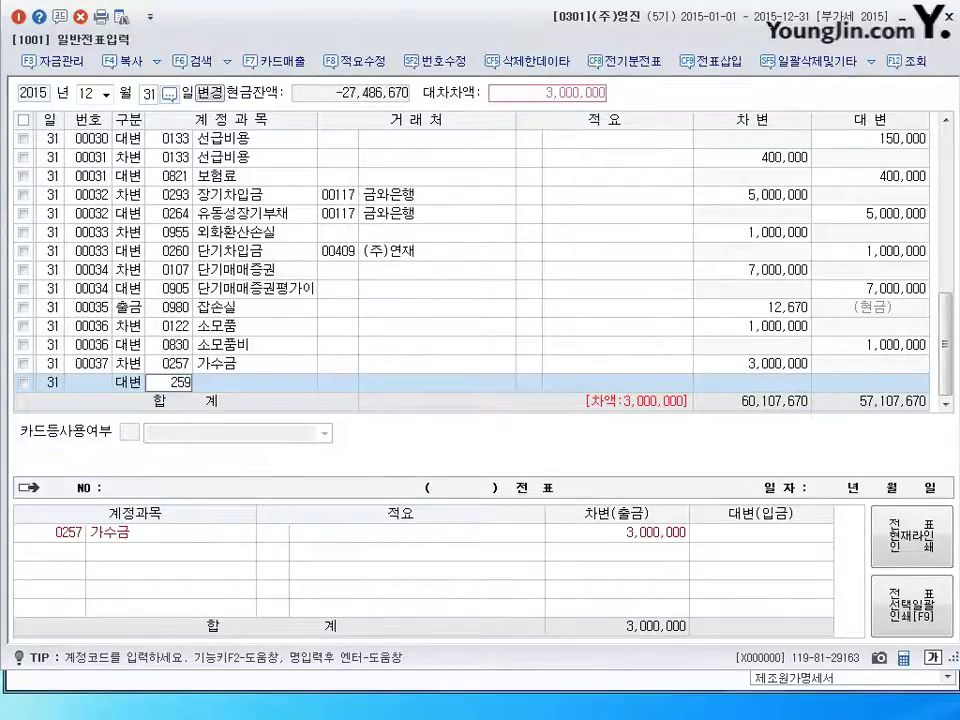
pyautogui.press('Return')
pyautogui.write('상도')
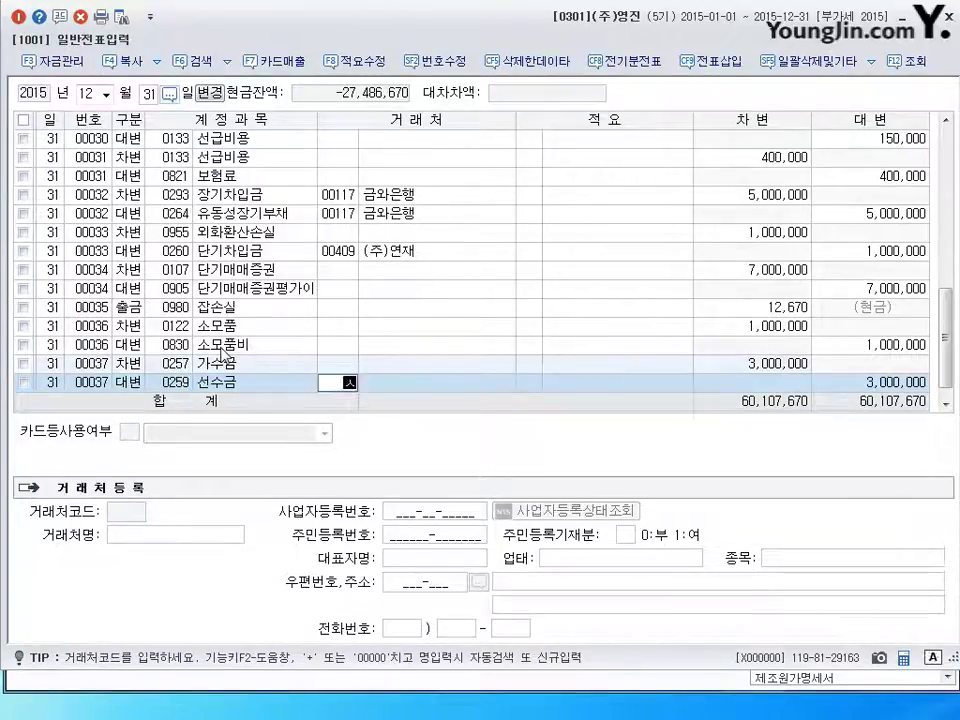
pyautogui.press('Return')
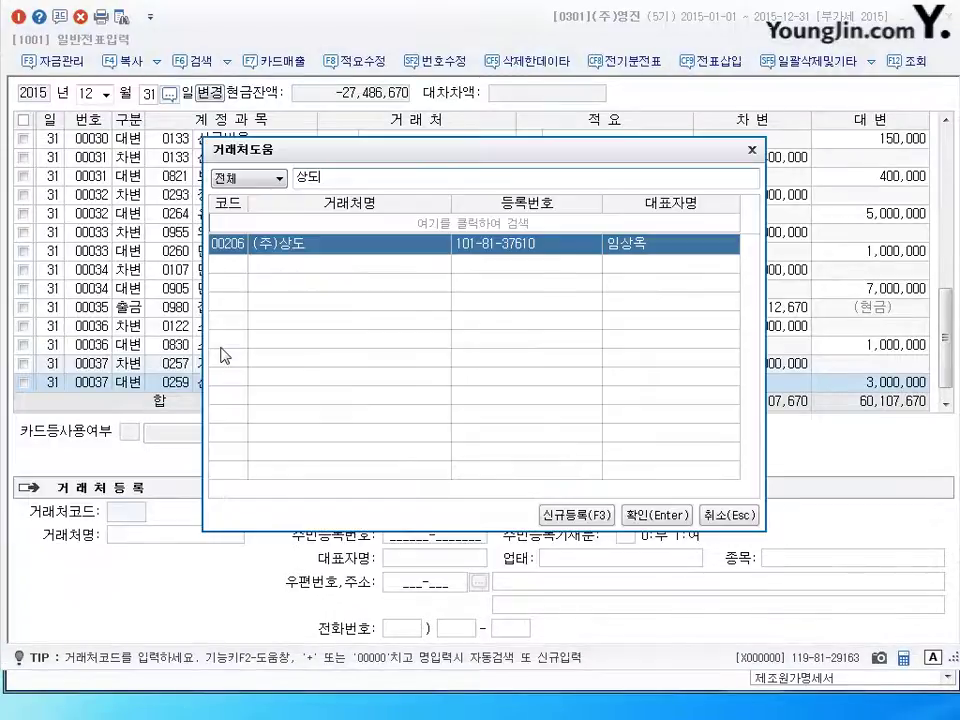
pyautogui.press('Return')
pyautogui.press('Return')
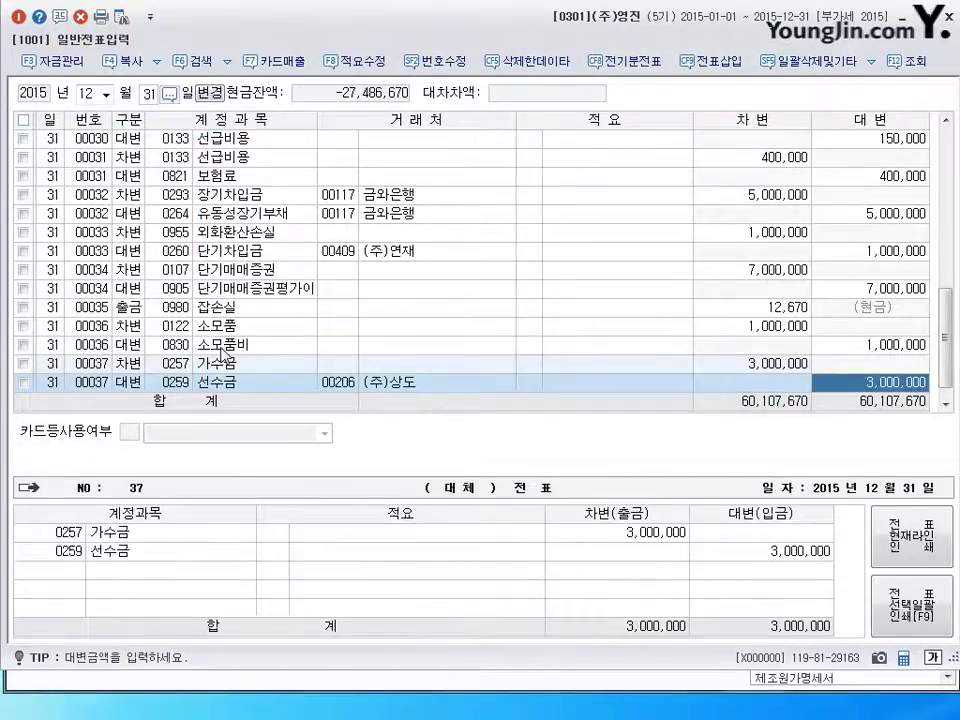
pyautogui.write('500000')
pyautogui.press('Return')
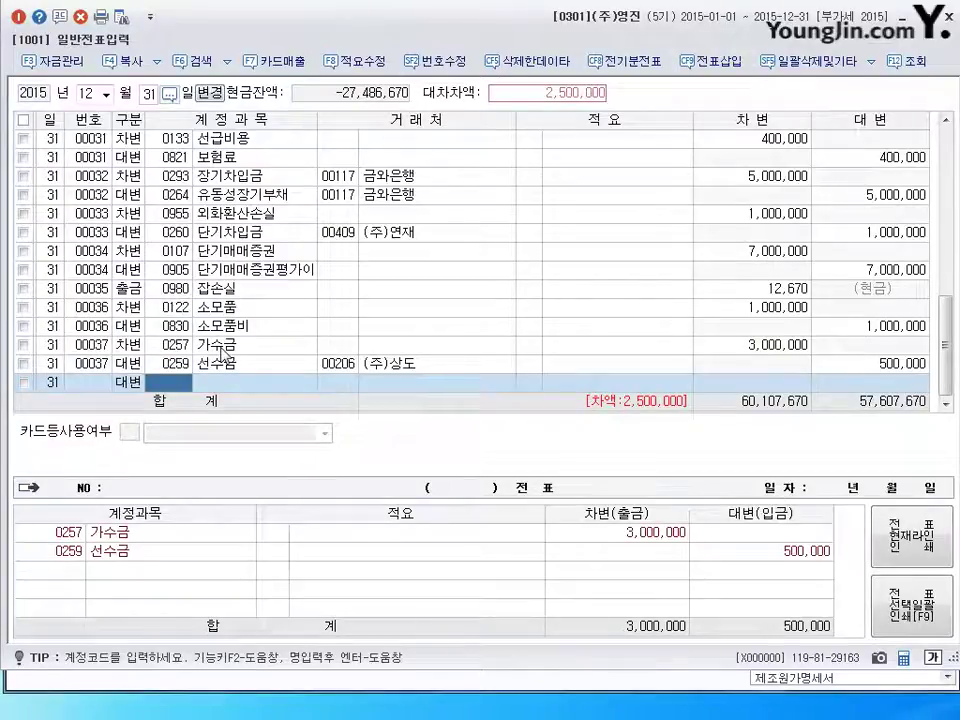
# - Balance the 가수금 voucher with a credit line for 0108 외상매출금 of 2,500,000 with client 00206 (주)상도
pyautogui.write('108')
pyautogui.press('Return')
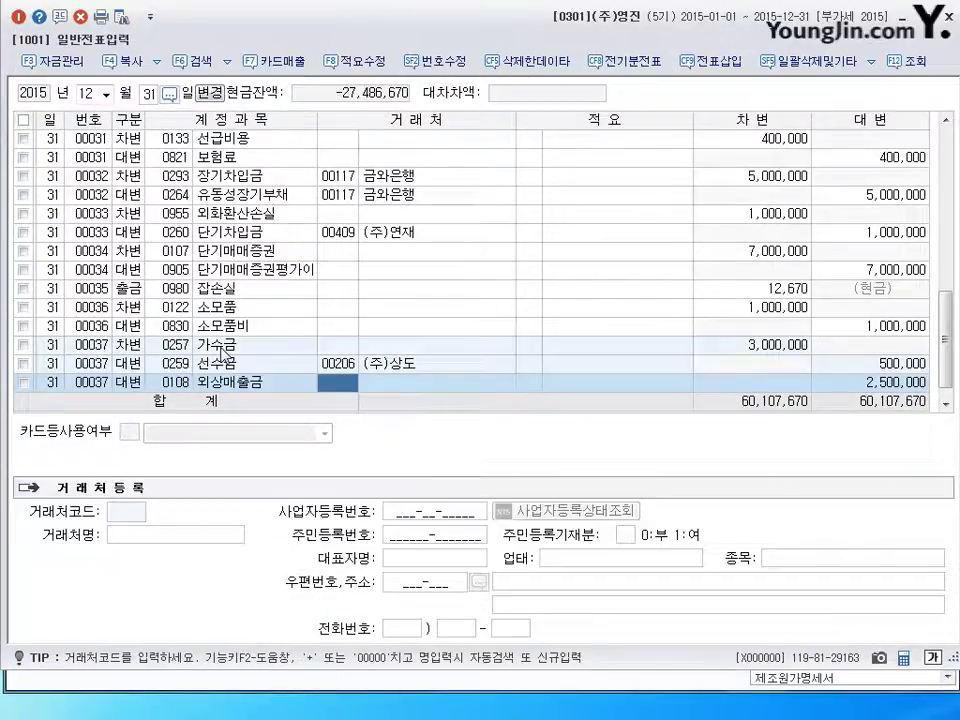
pyautogui.write('206')
pyautogui.press('Return')
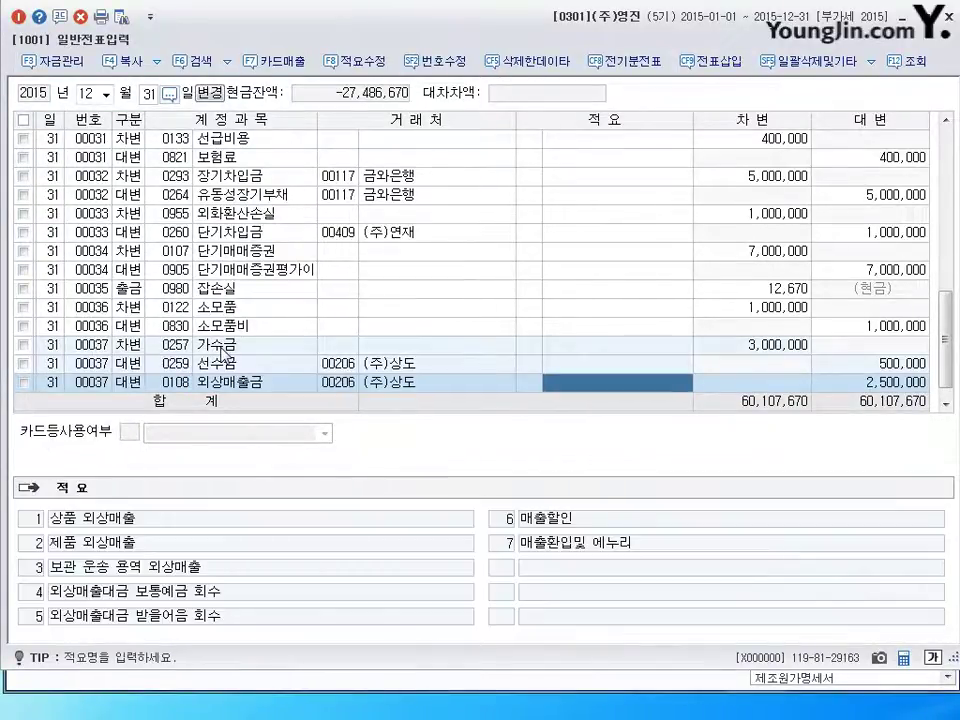
pyautogui.press('Return')
pyautogui.press('Return')
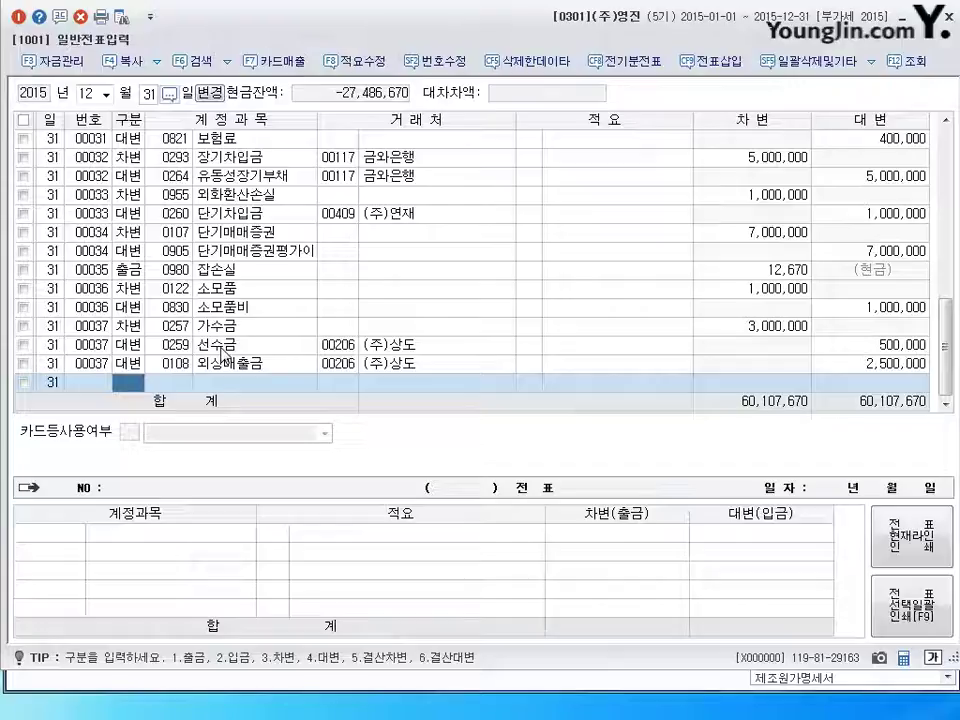
# - Close 일반전표입력 and open 결산자료입력
pyautogui.click(272, 237)
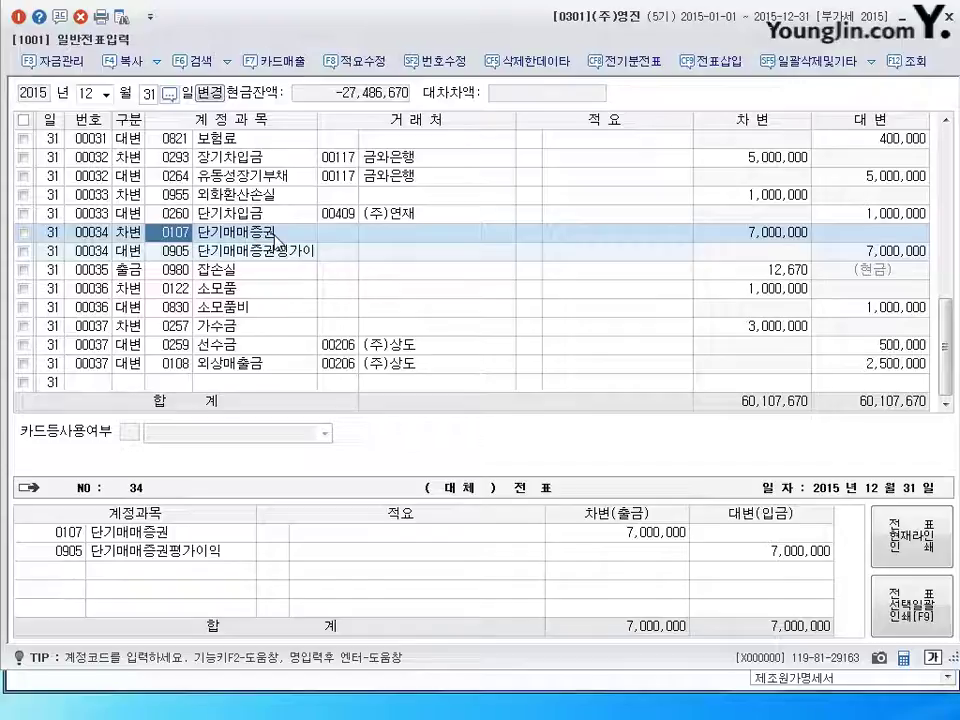
pyautogui.press('Escape')
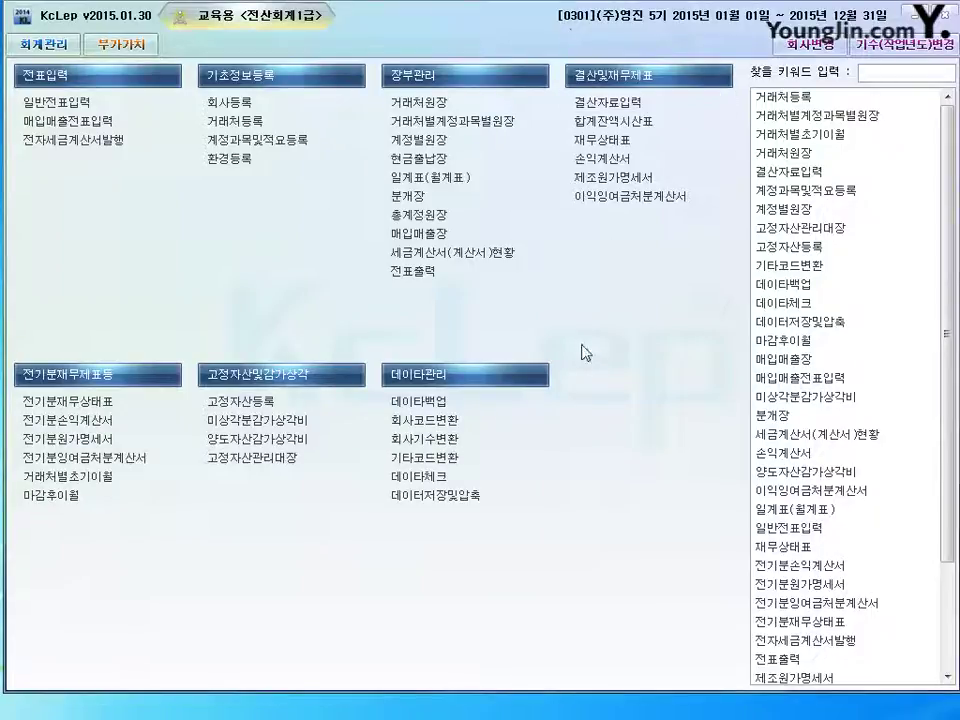
pyautogui.click(608, 101)
# - Set the closing period to January through December 2015 and decline loading the previously entered data
pyautogui.write('1')
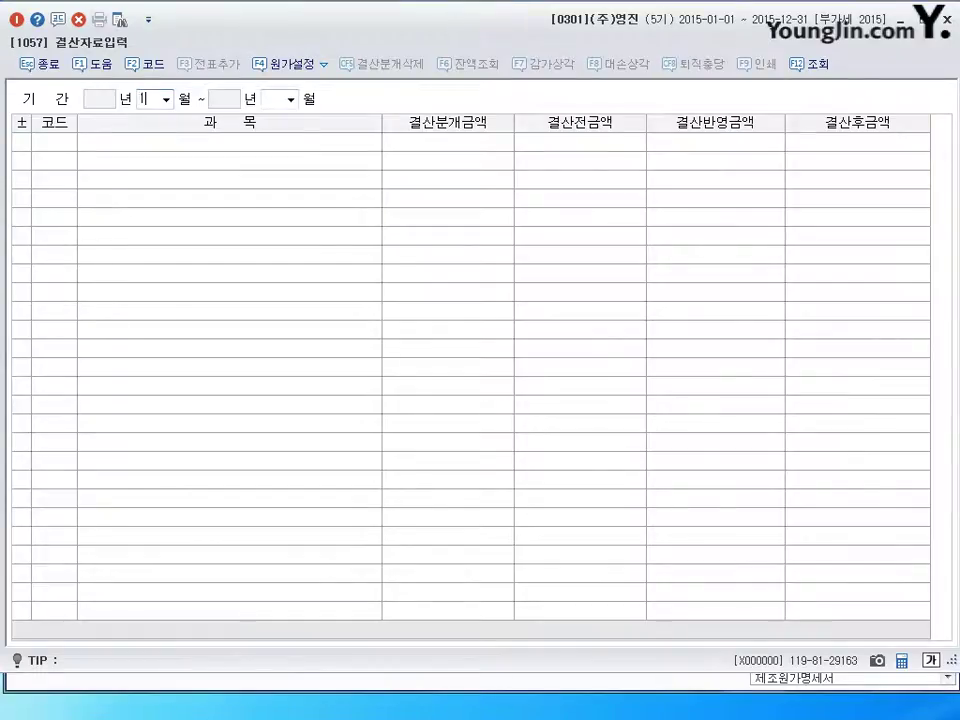
pyautogui.write('3')
pyautogui.press('BackSpace')
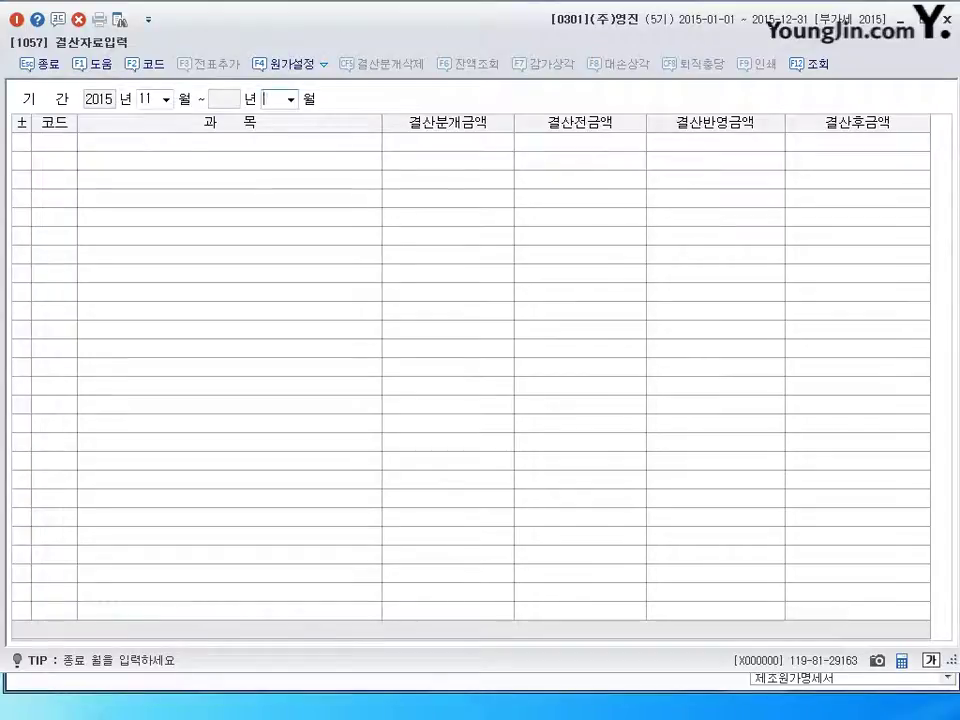
pyautogui.click(165, 99)
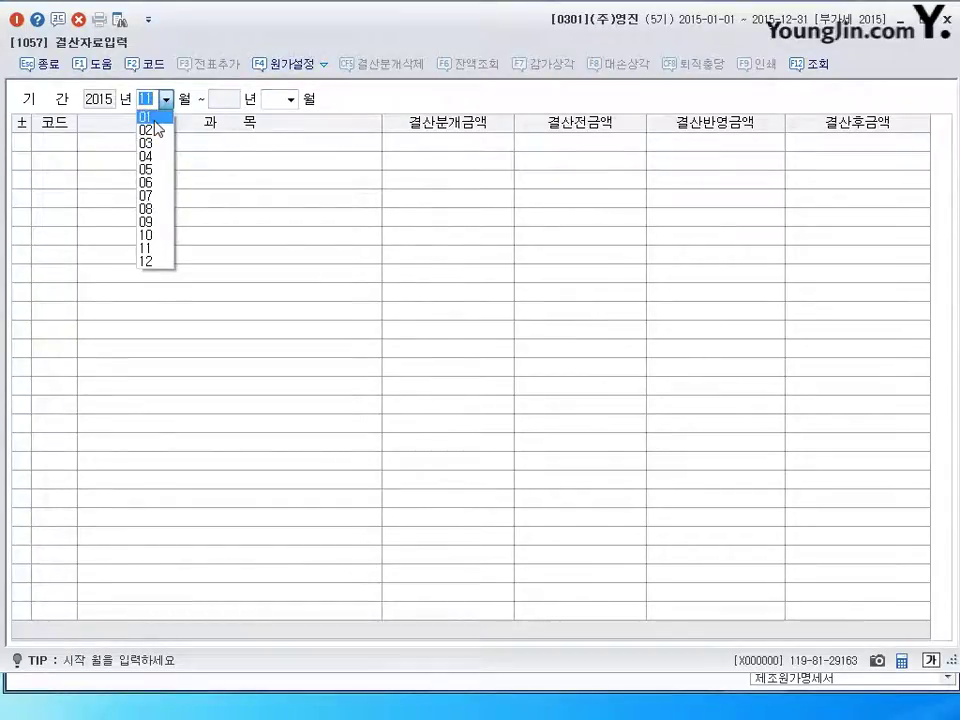
pyautogui.click(152, 111)
pyautogui.write('12')
pyautogui.press('Return')
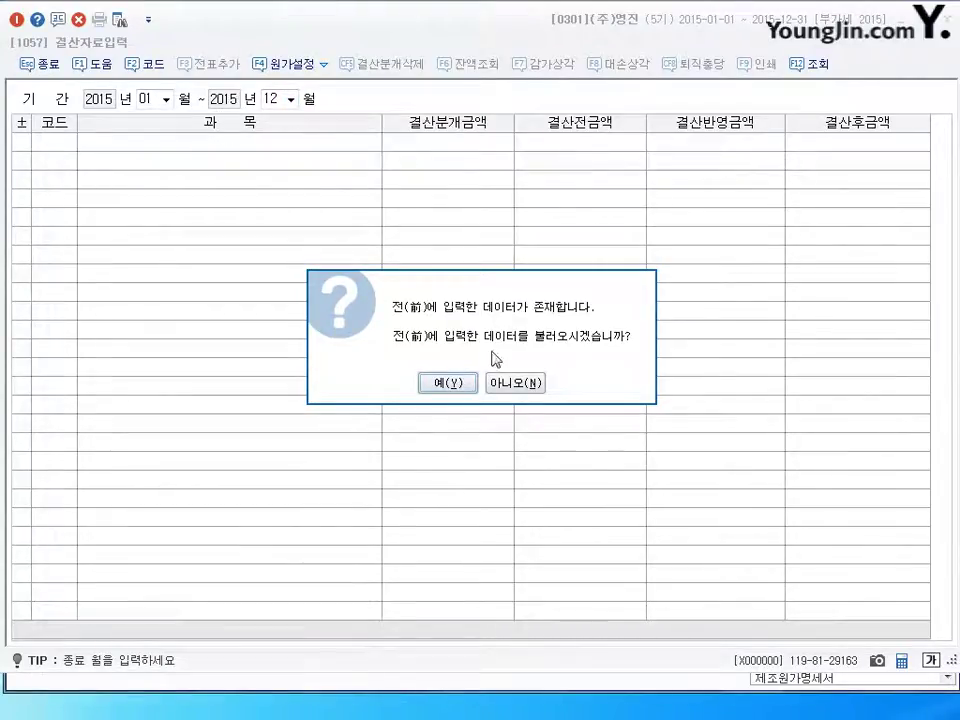
pyautogui.moveTo(441, 303); pyautogui.dragTo(444, 150)
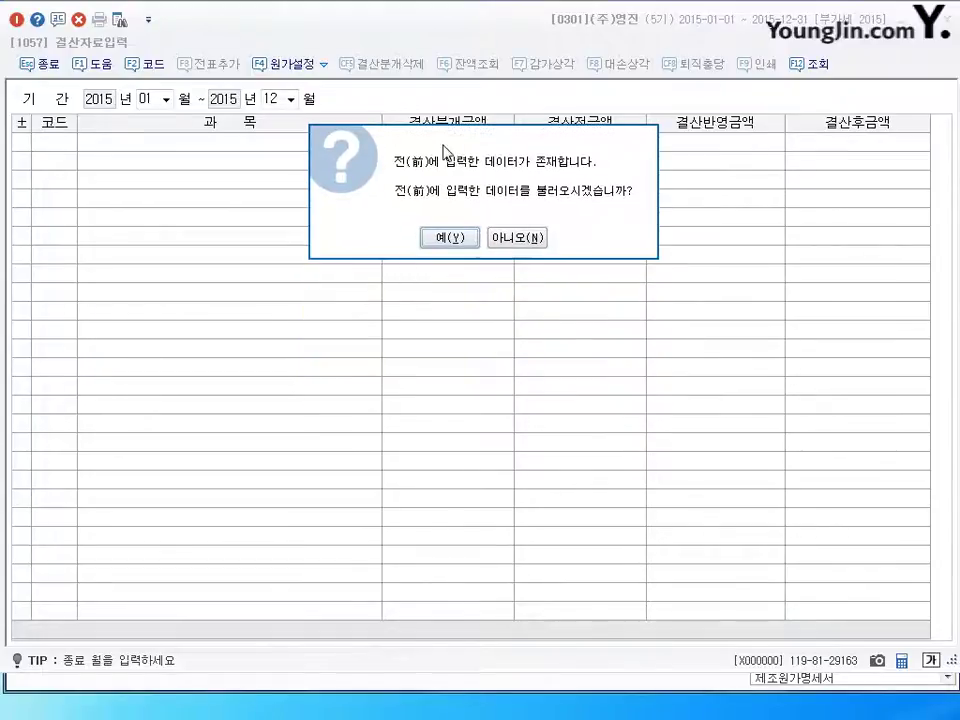
pyautogui.click(508, 242)
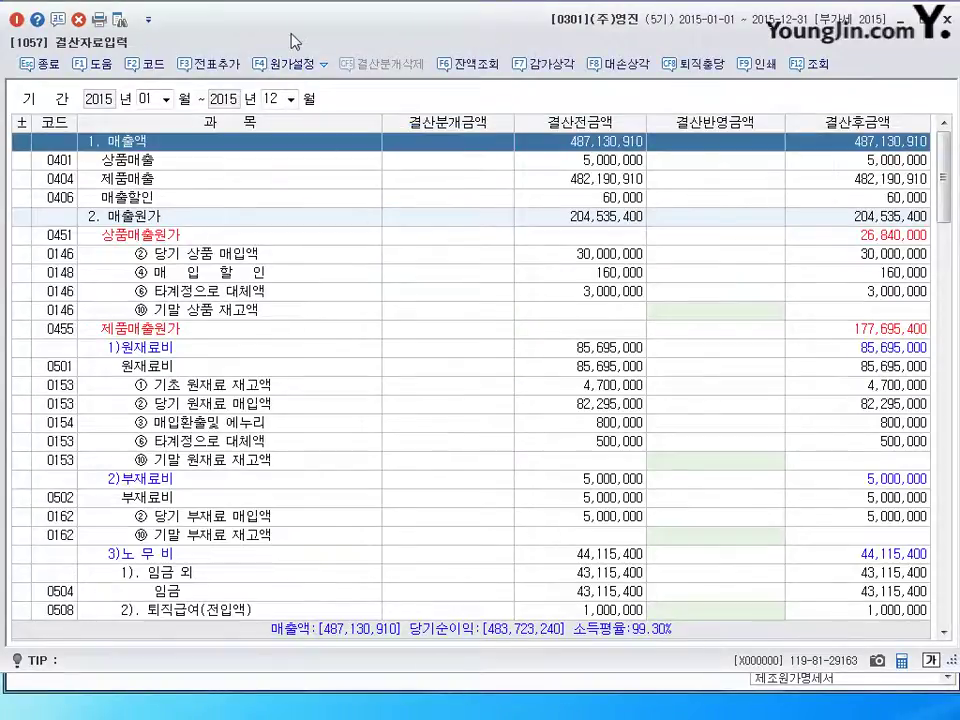
# - Set the 결산반영금액 of 0153 기말 원재료 재고액 to 5,000,000
pyautogui.click(693, 386)
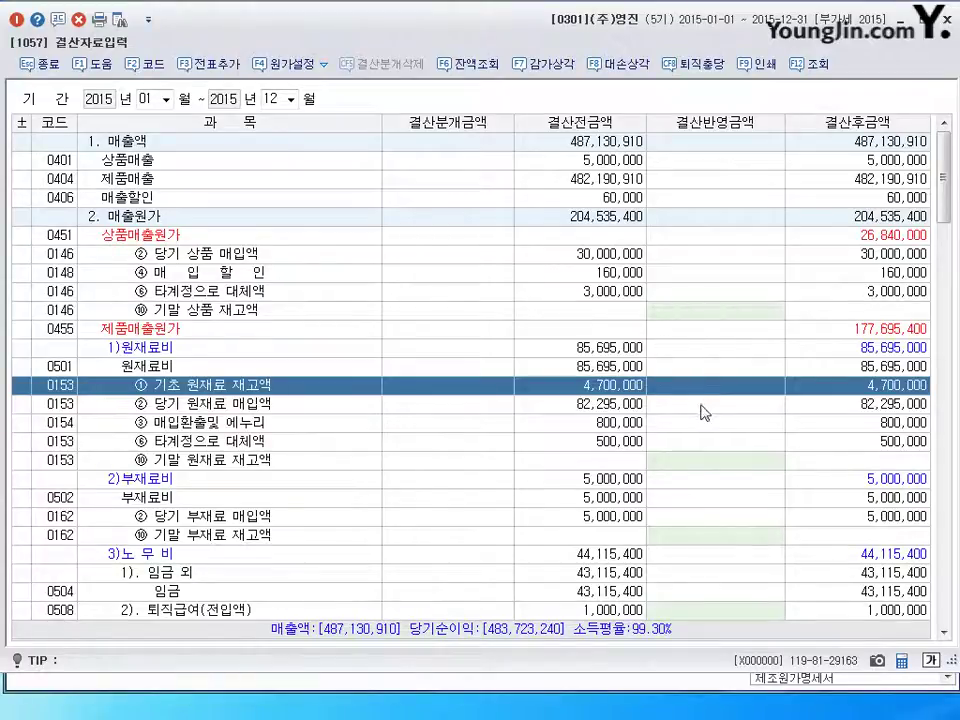
pyautogui.press('Down')
pyautogui.click(677, 464)
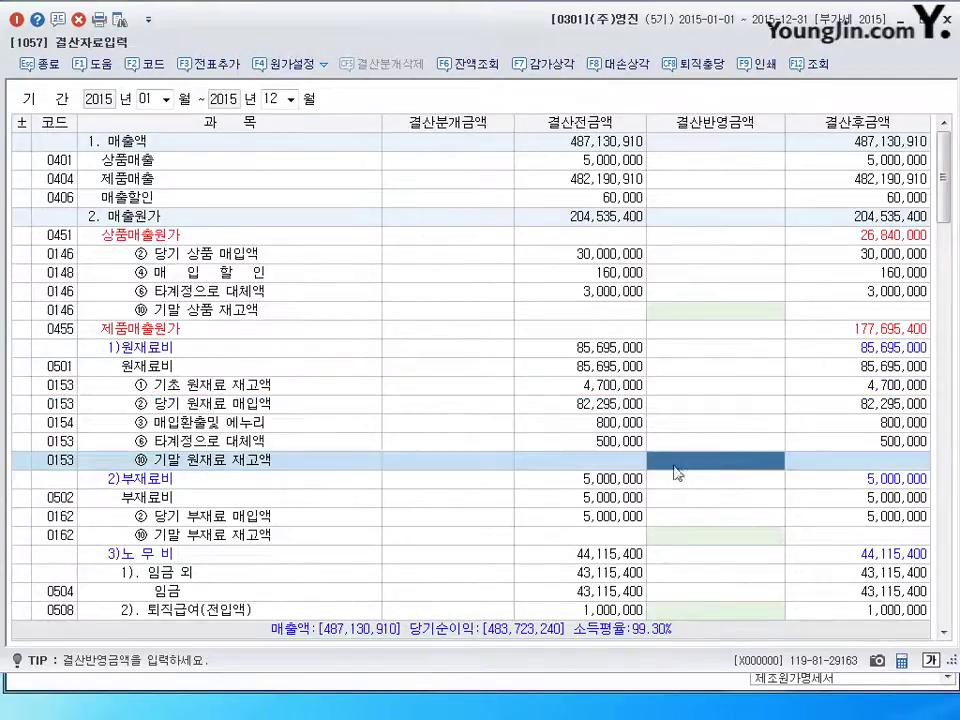
pyautogui.write('5,000,000')
pyautogui.press('Return')
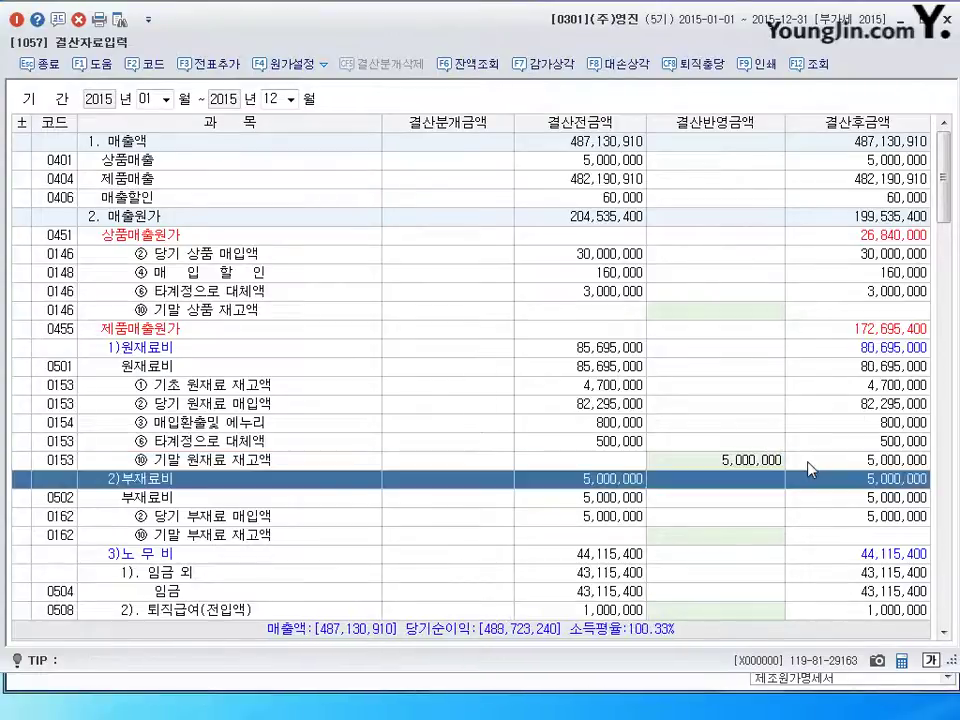
# - Set the 결산반영금액 of 0169 기말 재공품 재고액 to 10,000,000
pyautogui.scroll(-6, 729, 470)
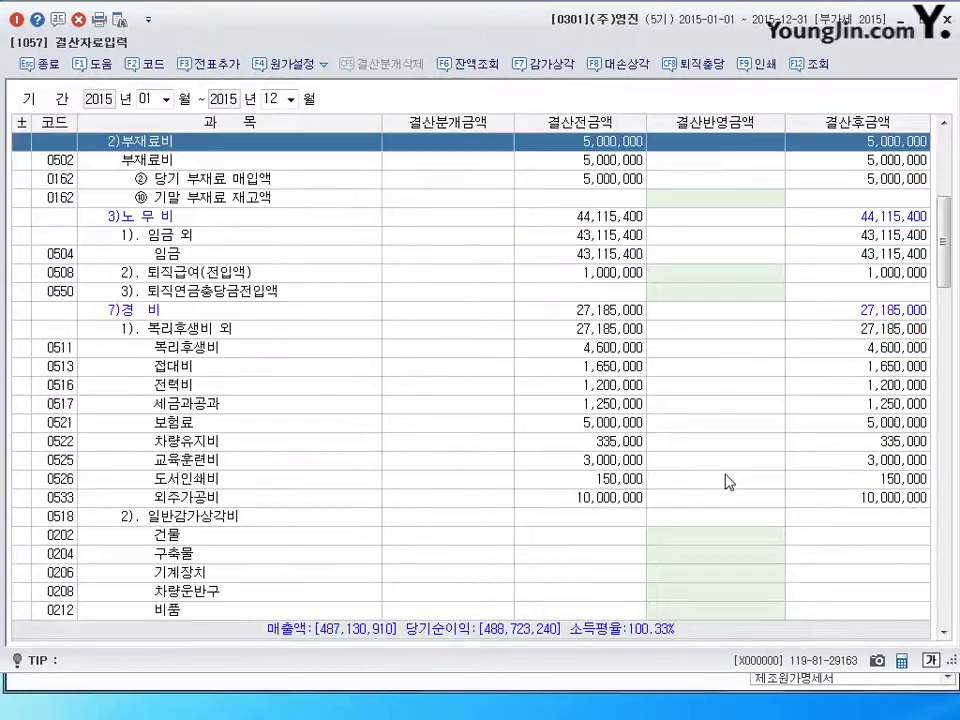
pyautogui.scroll(-5, 729, 481)
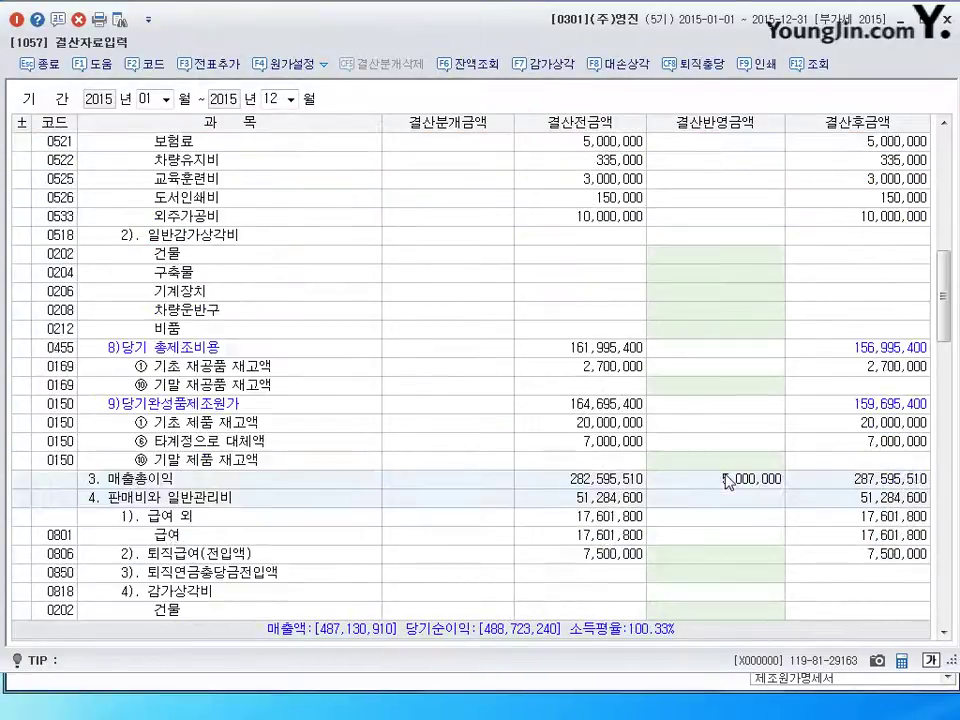
pyautogui.click(716, 385)
pyautogui.write('10000000')
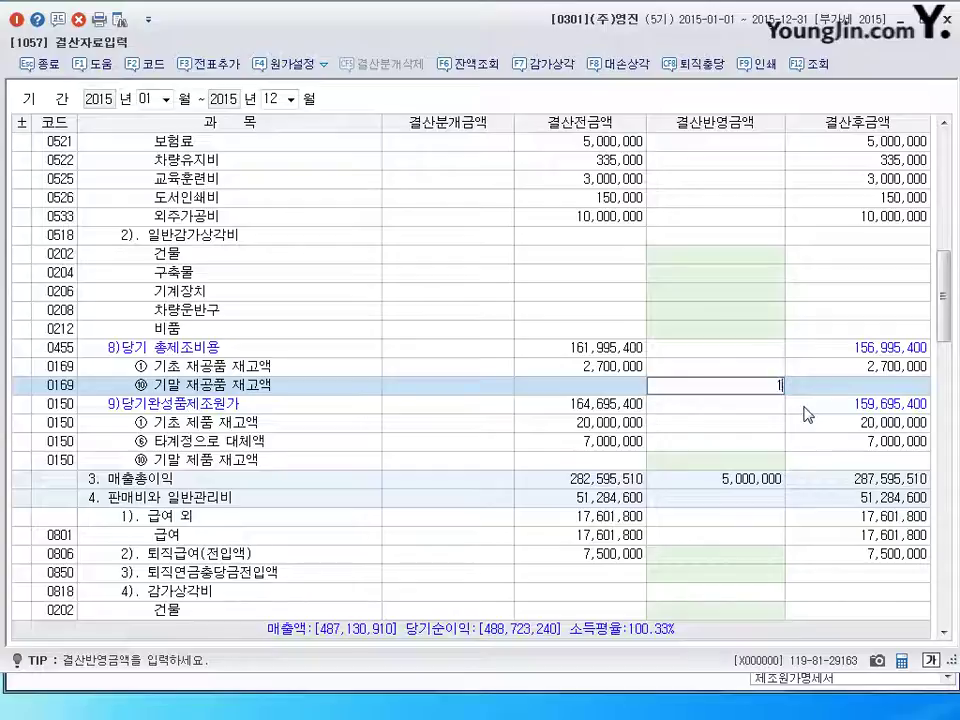
pyautogui.press('Return')
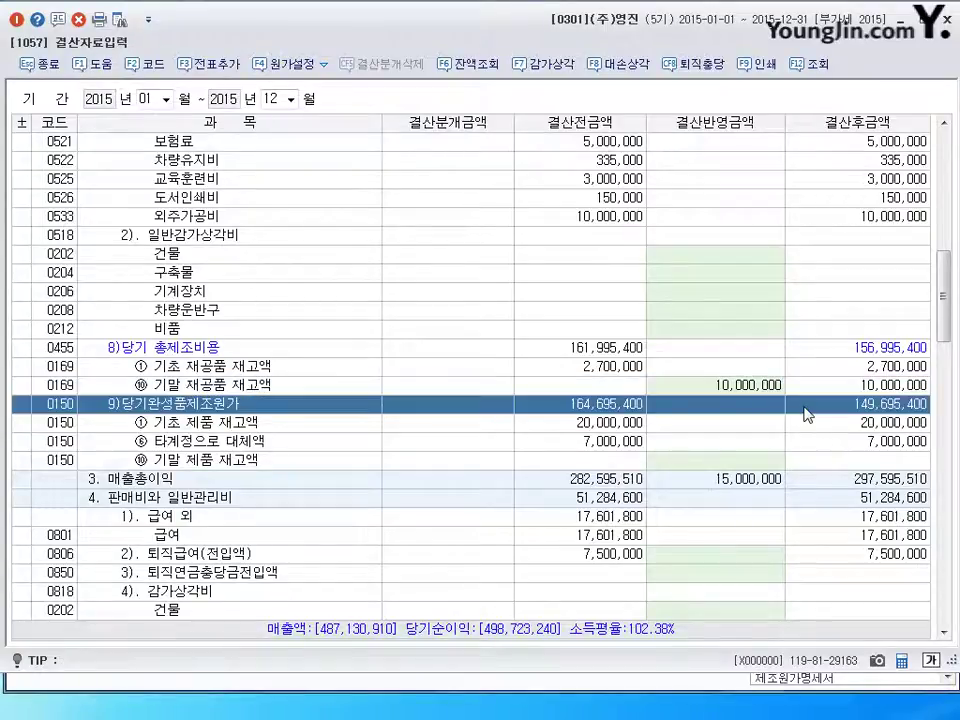
# - Set the 결산반영금액 of 0150 기말 제품 재고액 to 20,000,000
pyautogui.click(712, 462)
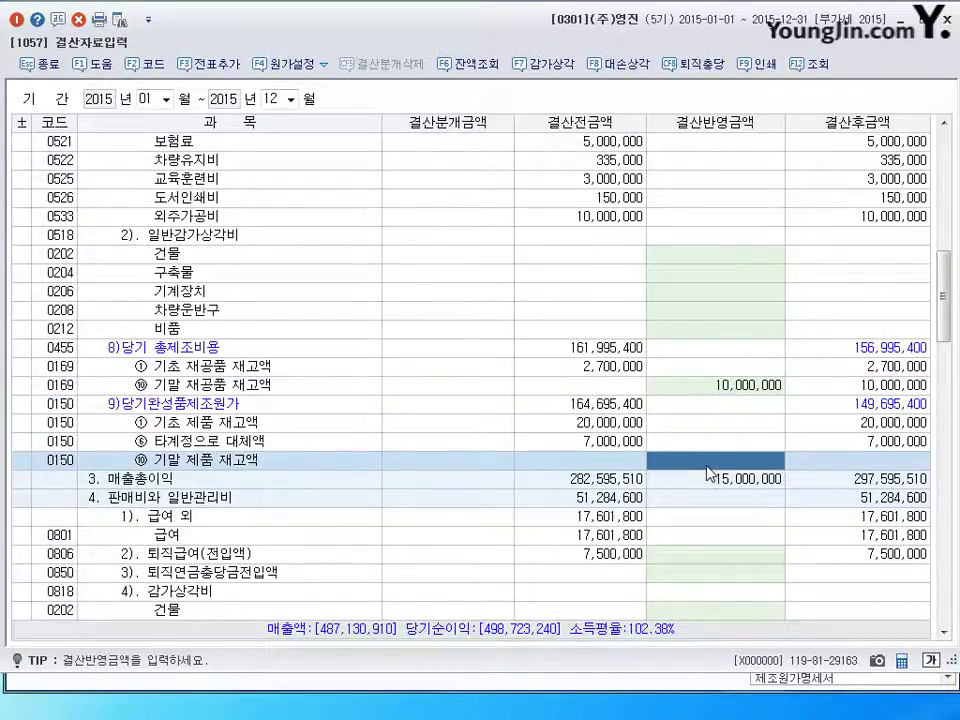
pyautogui.write('20000000')
pyautogui.press('Return')
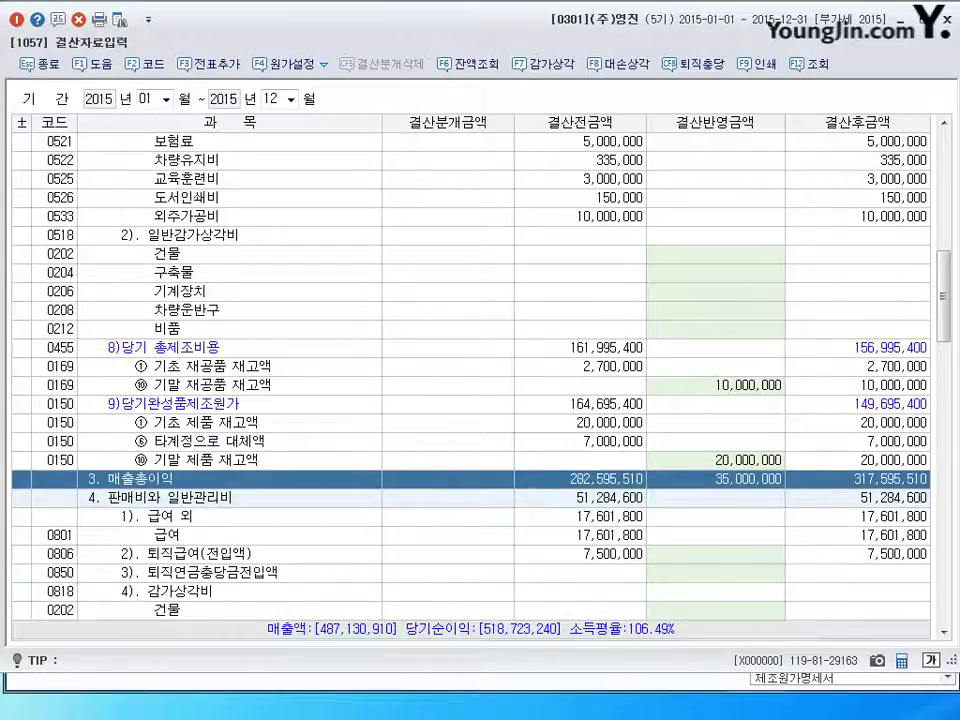
# - Set the 결산반영금액 of 0206 기계장치 under the manufacturing 0518 일반감가상각비 to 2,330,000
pyautogui.moveTo(951, 321); pyautogui.dragTo(945, 170)
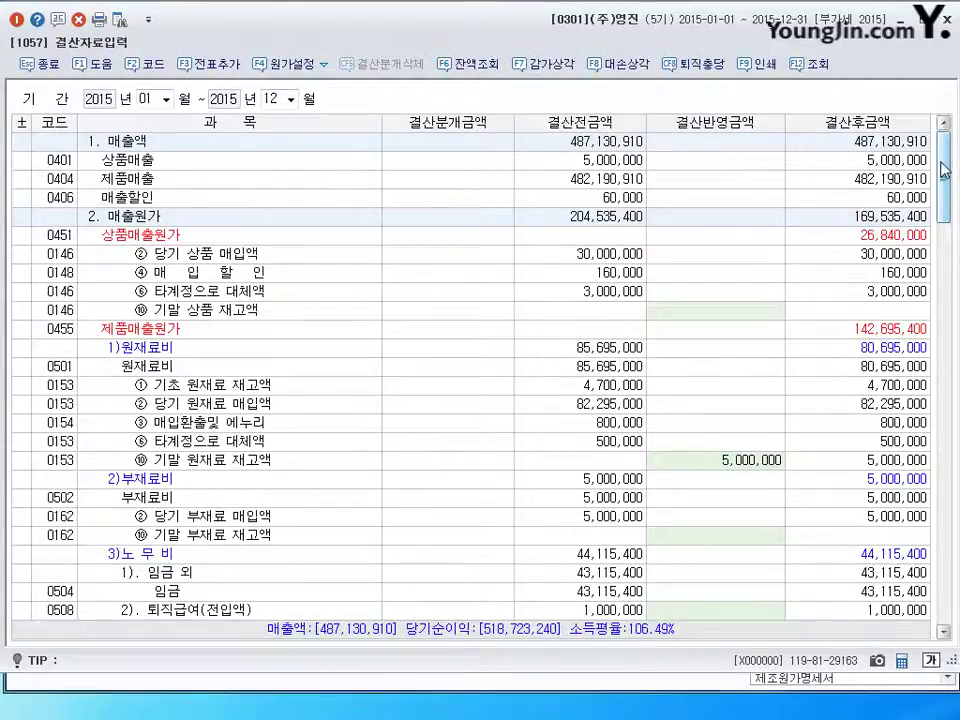
pyautogui.moveTo(945, 170); pyautogui.dragTo(948, 248)
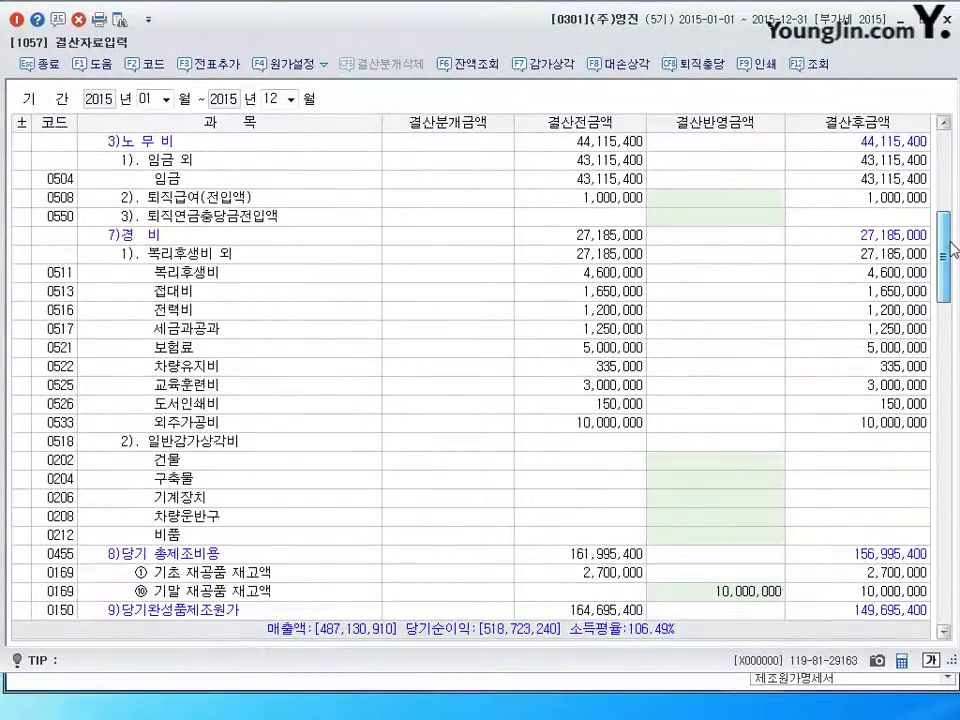
pyautogui.click(236, 445)
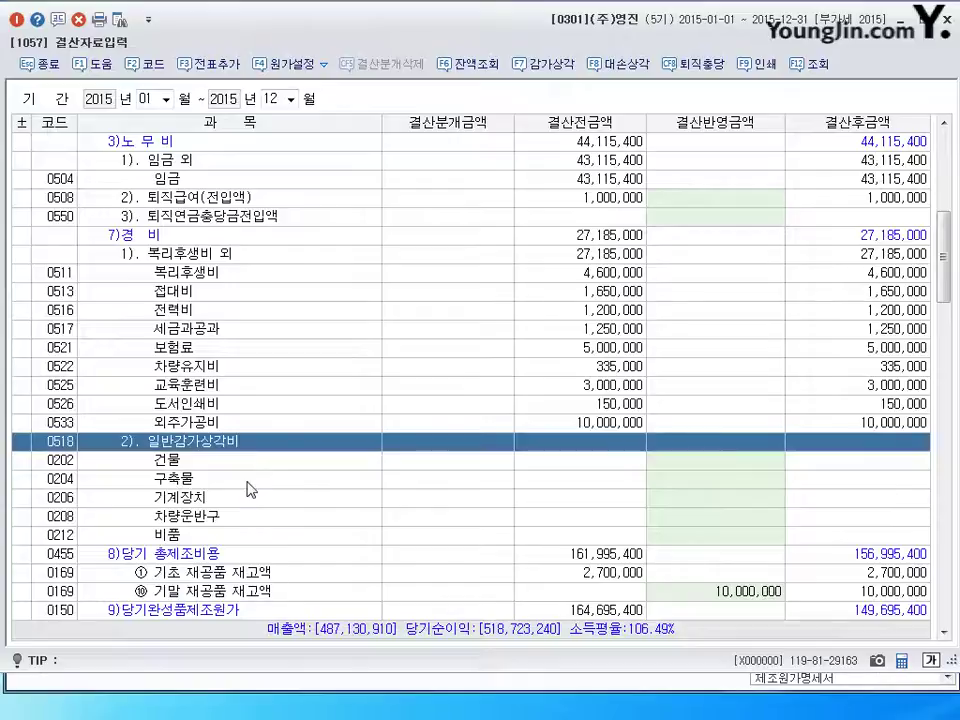
pyautogui.click(669, 503)
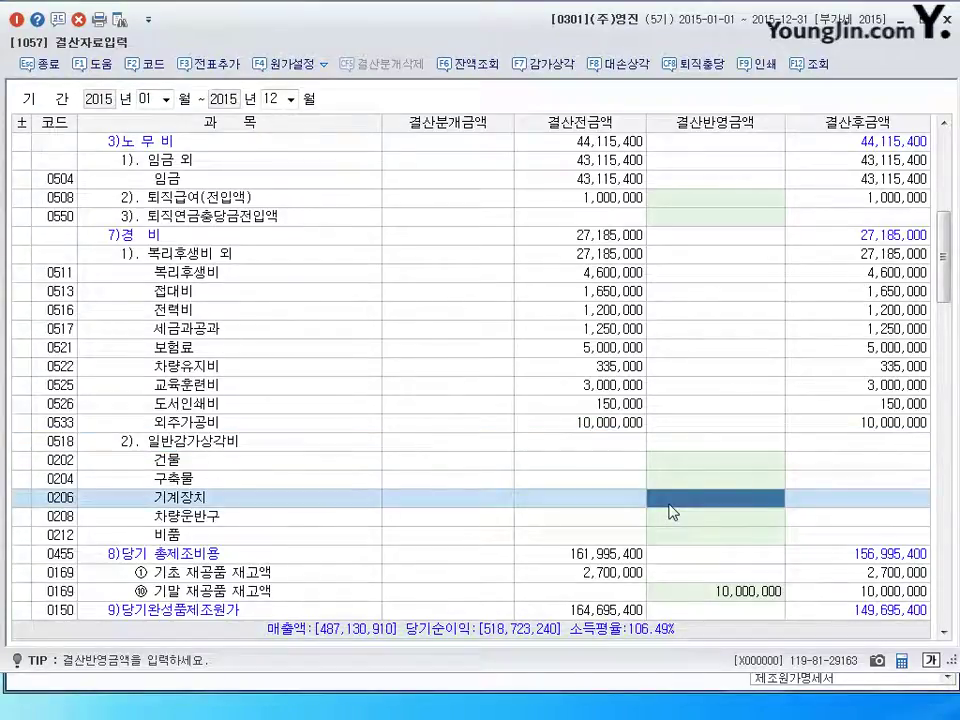
pyautogui.write('2330000')
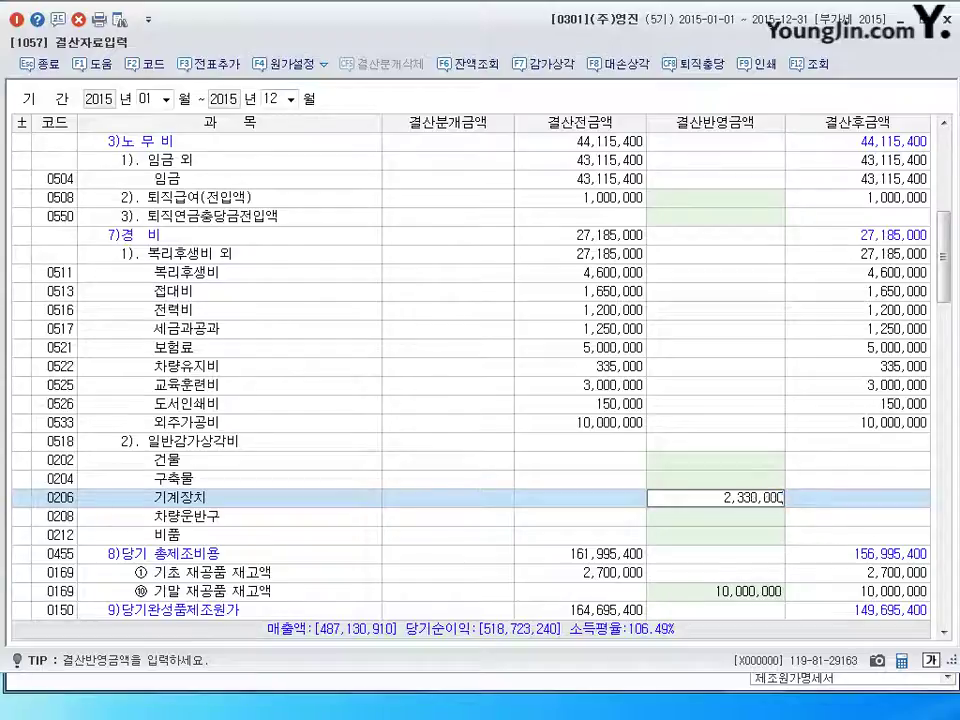
pyautogui.press('Return')
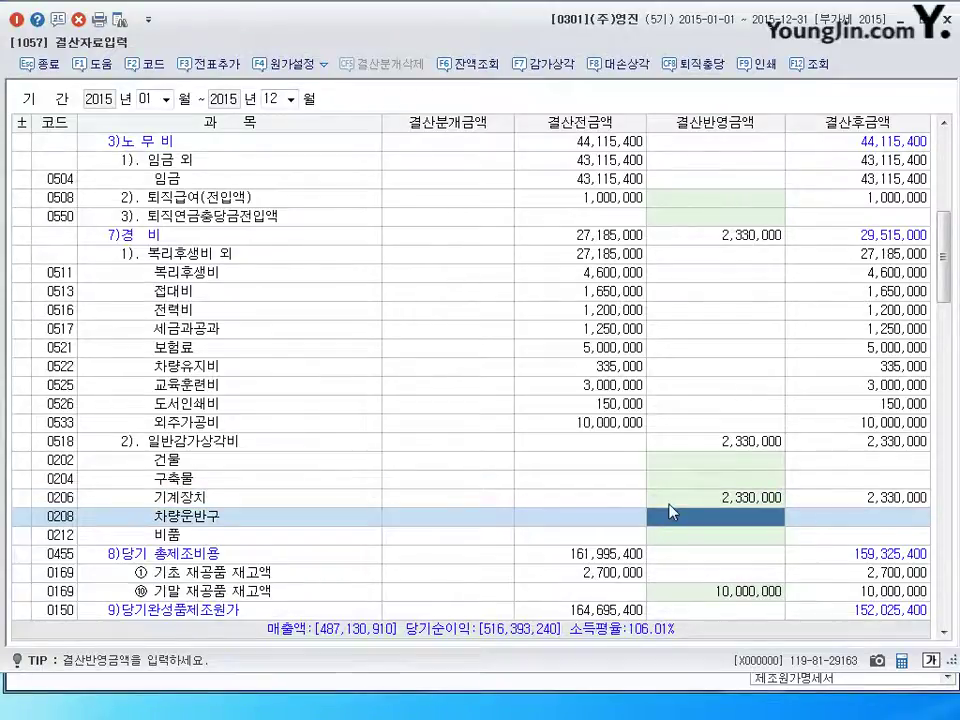
# - Set the 결산반영금액 of 0212 비품 under 0818 감가상각비 in 판매비와 일반관리비 to 3,670,000
pyautogui.scroll(-10, 701, 551)
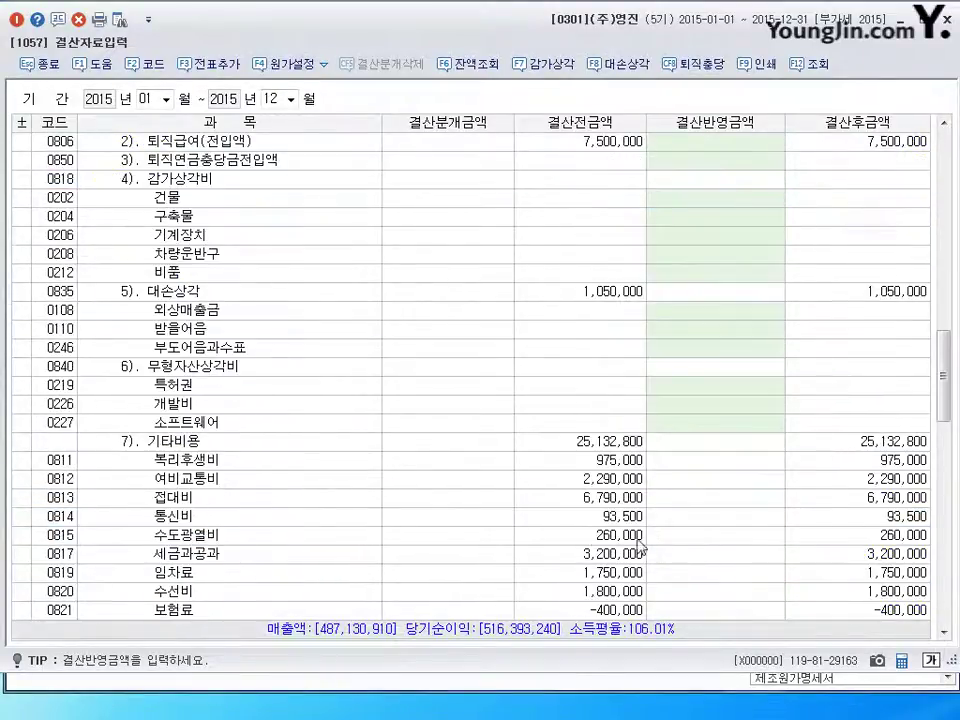
pyautogui.scroll(4, 285, 455)
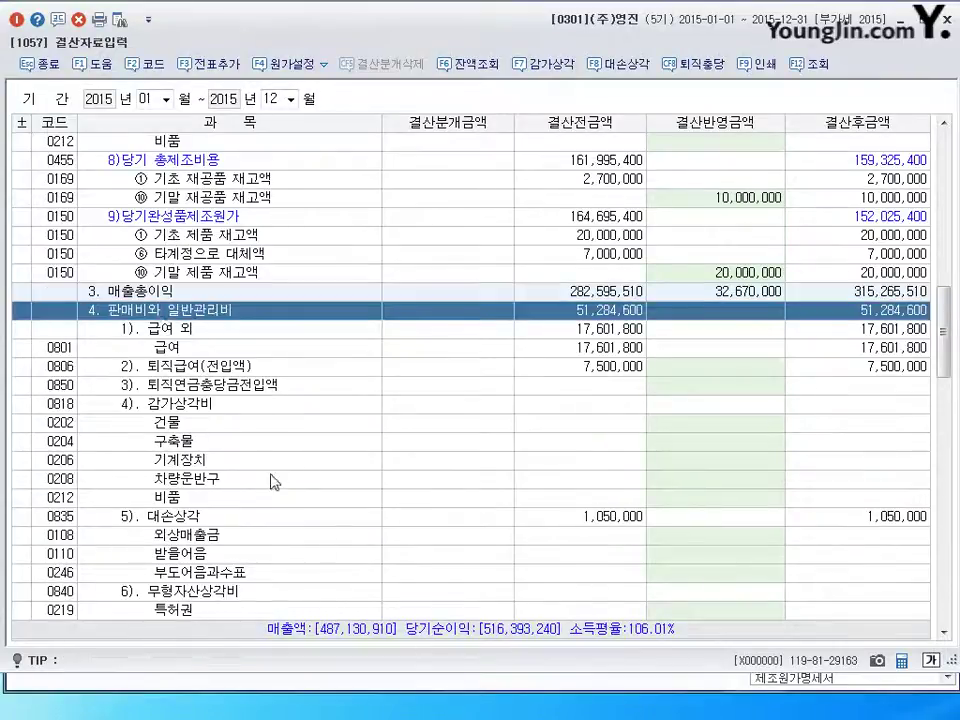
pyautogui.click(223, 405)
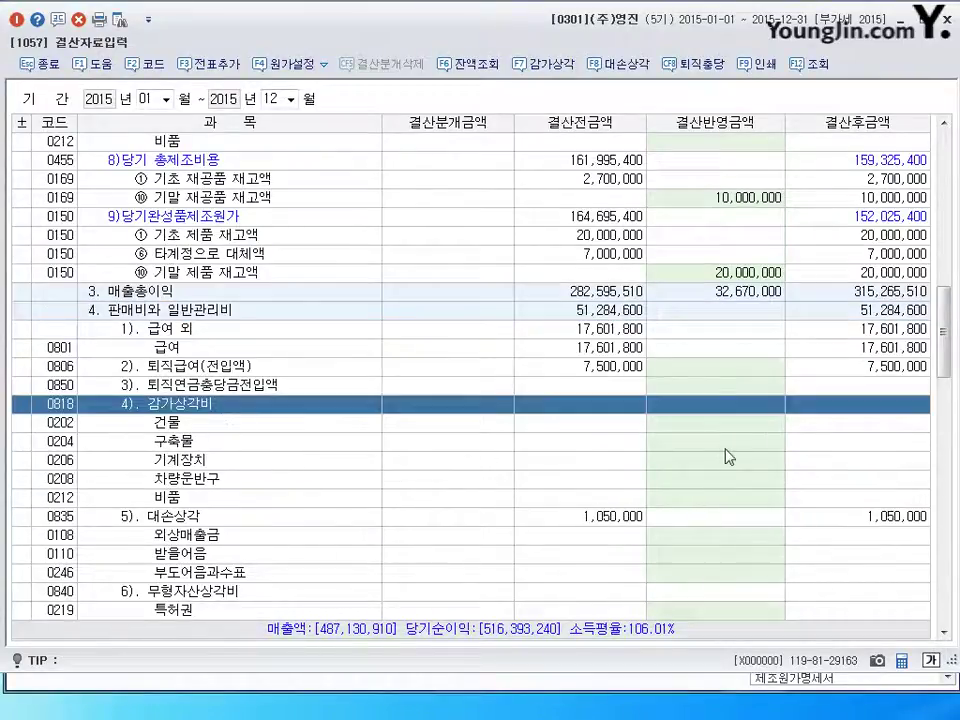
pyautogui.click(720, 497)
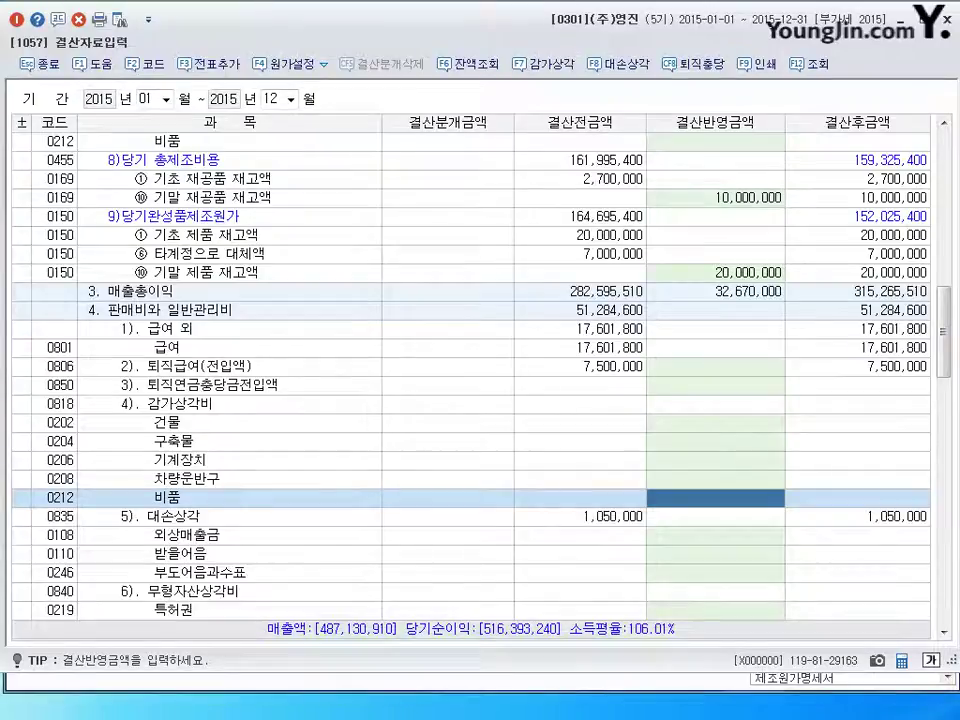
pyautogui.write('3670000')
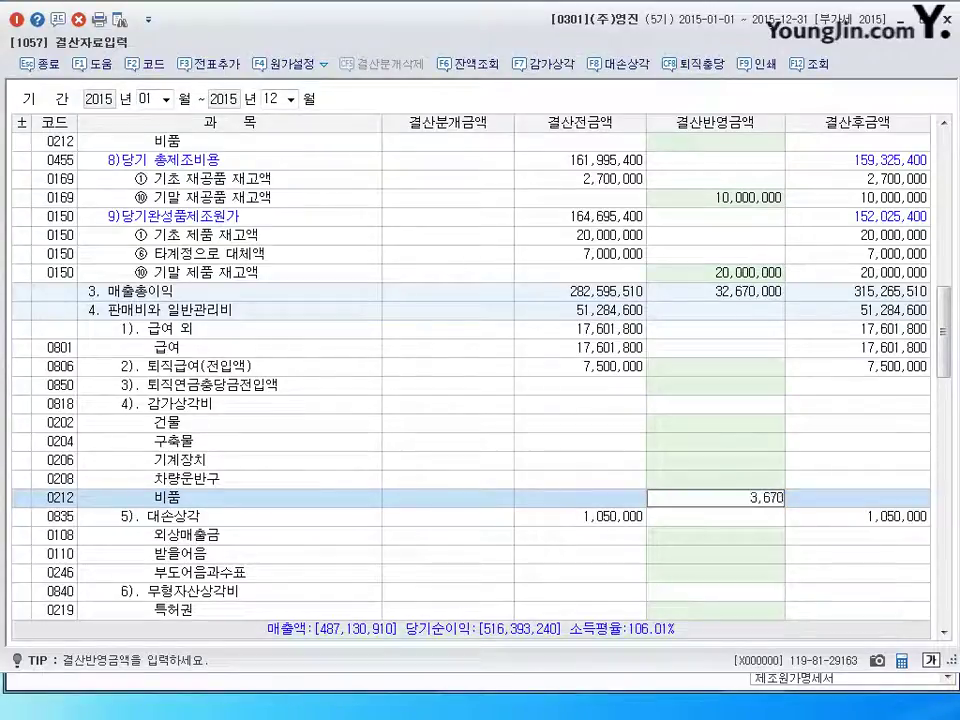
pyautogui.press('Return')
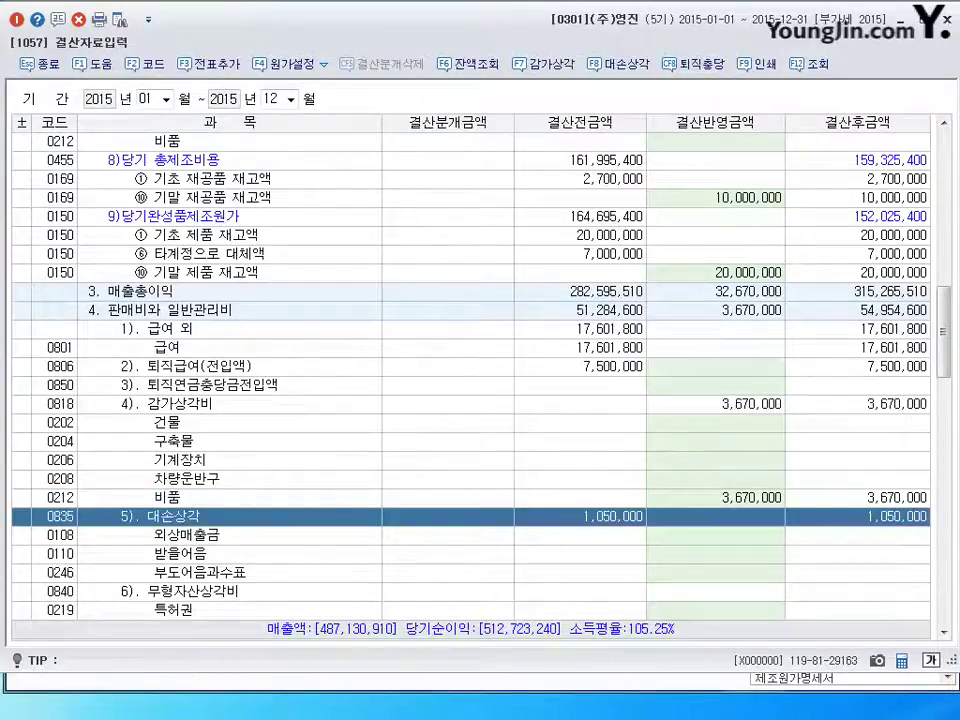